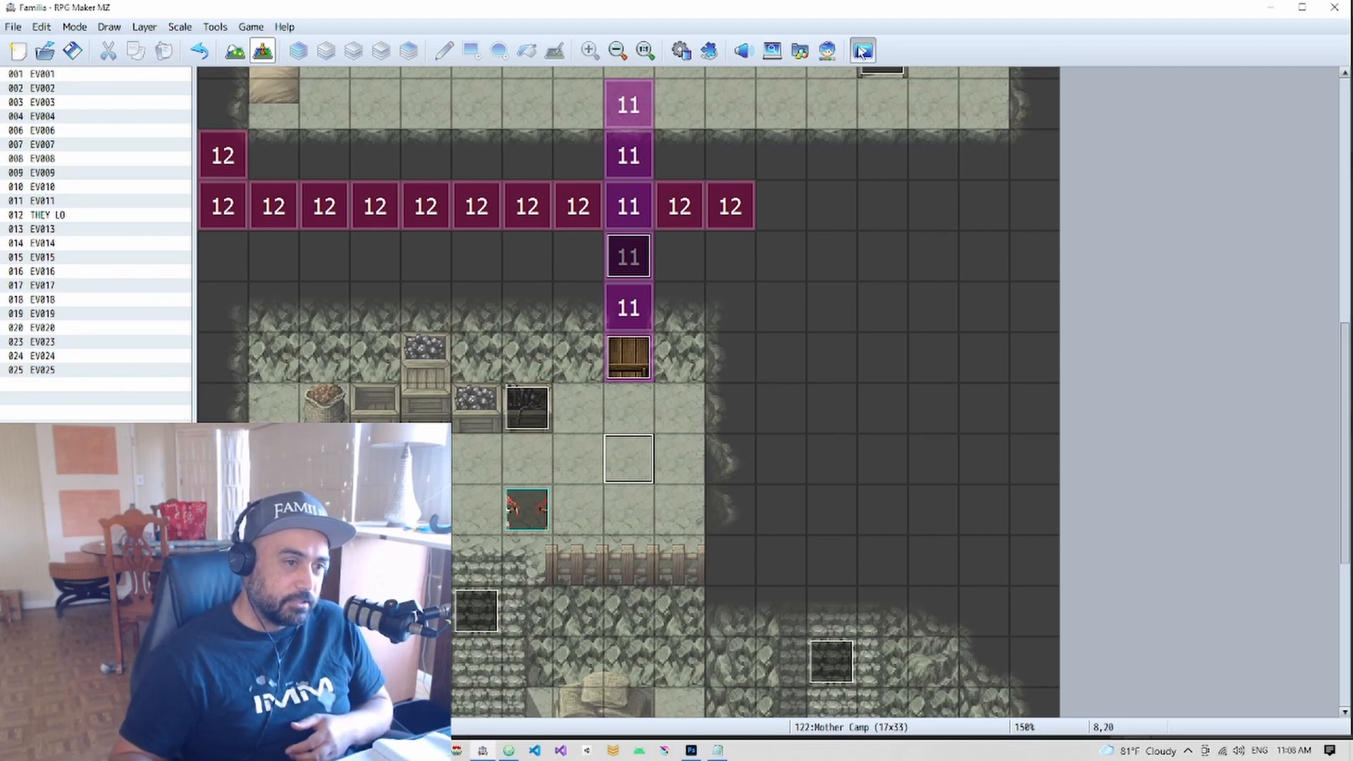
Playtest a new game on the Mother Camp map and check the scene in full screen before restoring the window
key(ctrl+r)
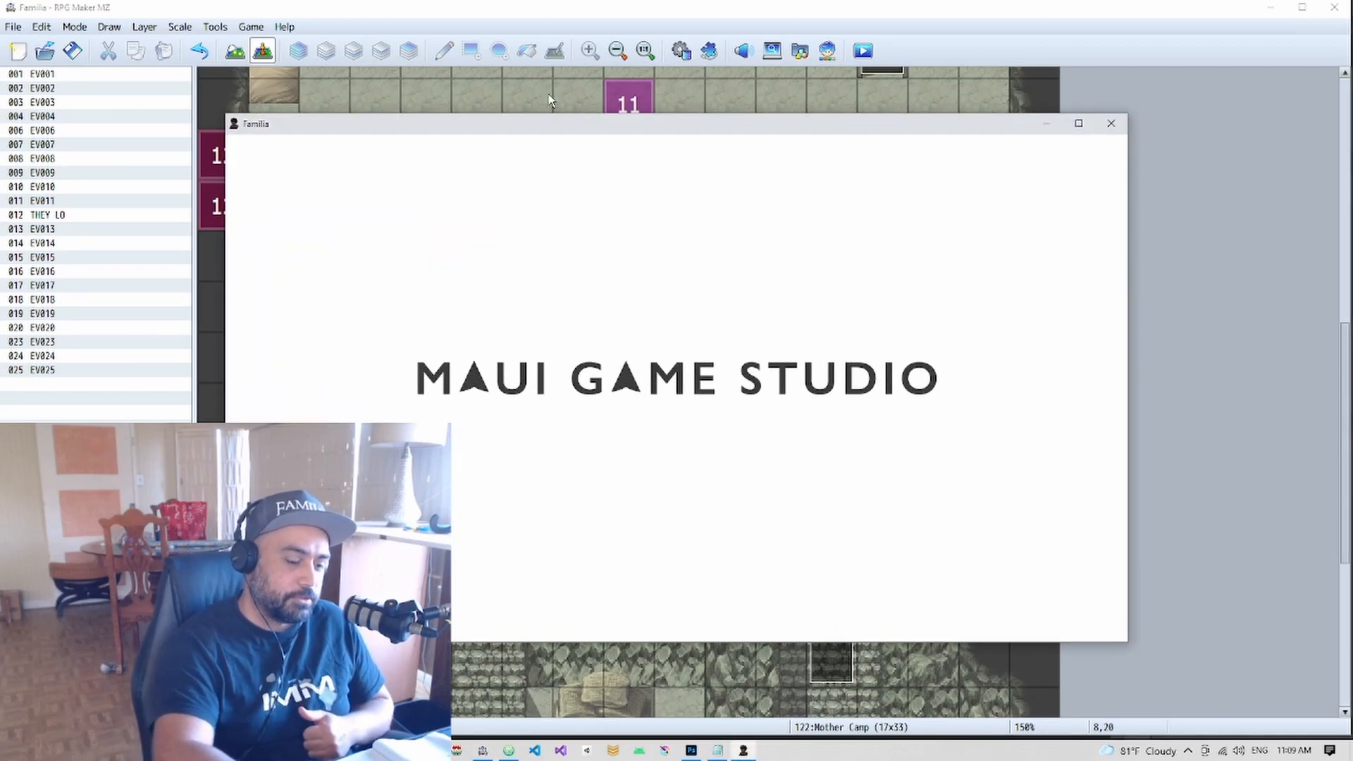
key(Return)
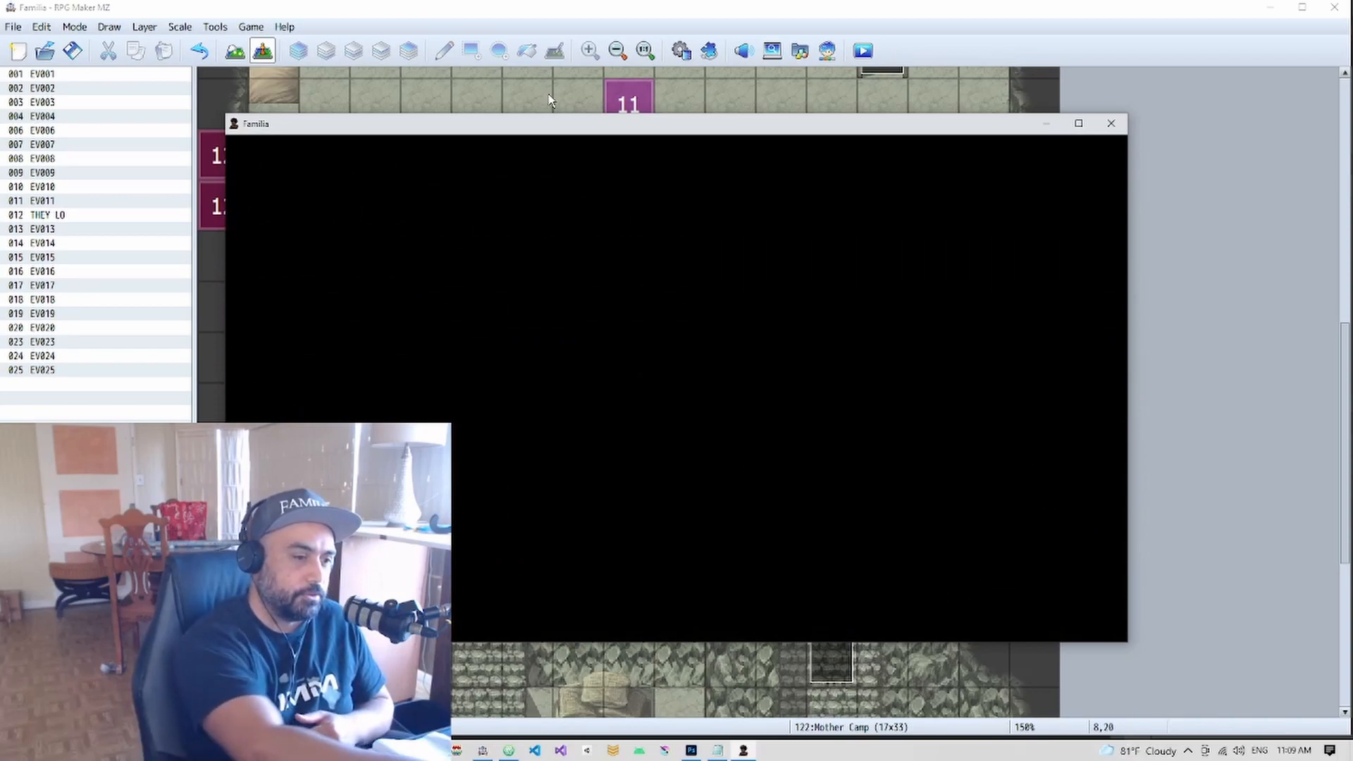
key(F4)
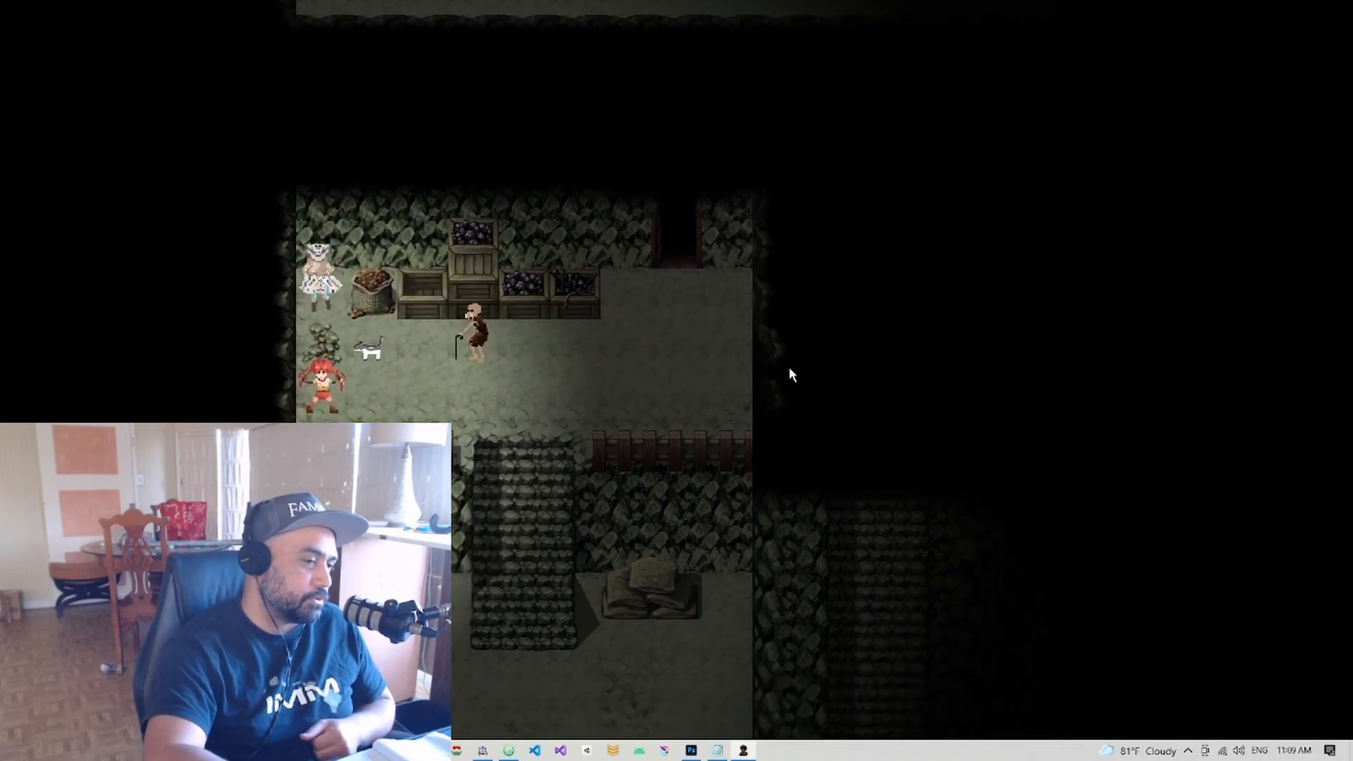
key(F4)
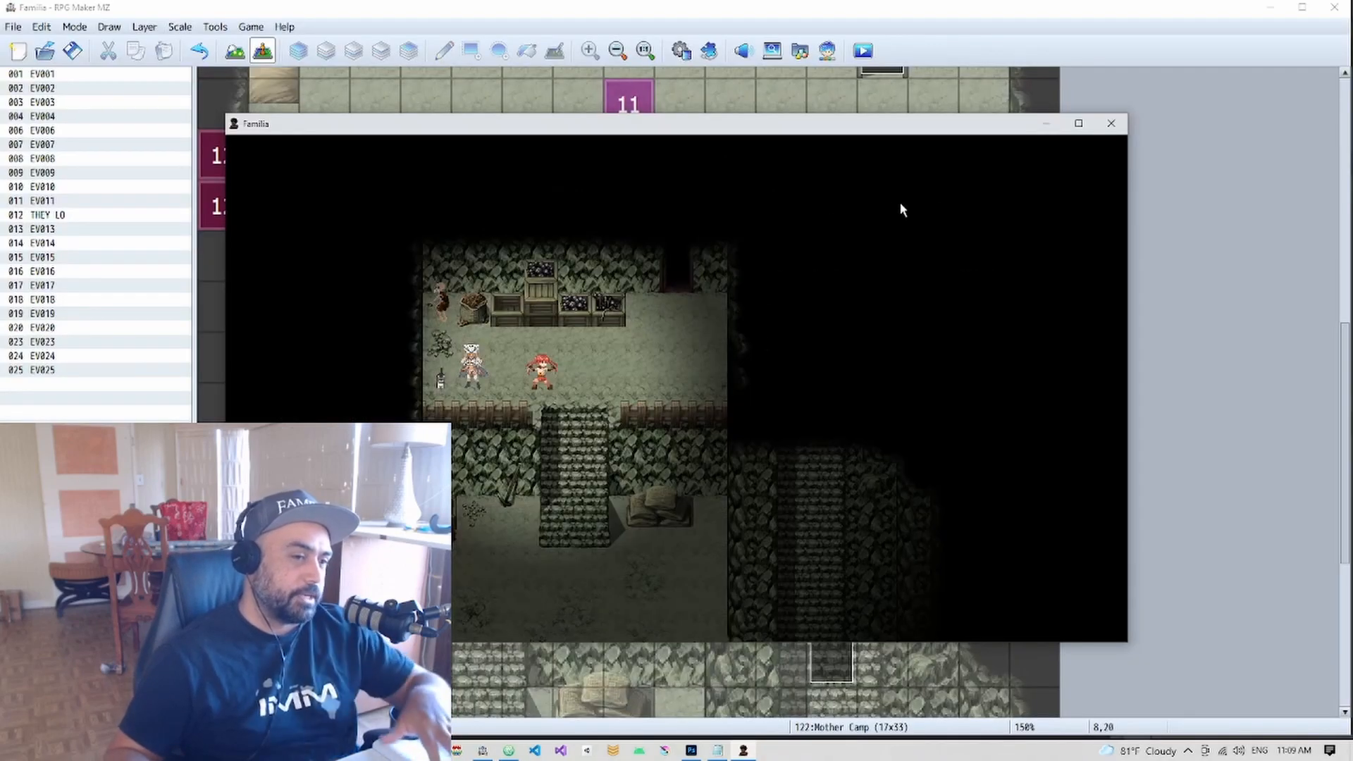
Set the BGM Volume to 0% in the game options and return to the map
key(Escape)
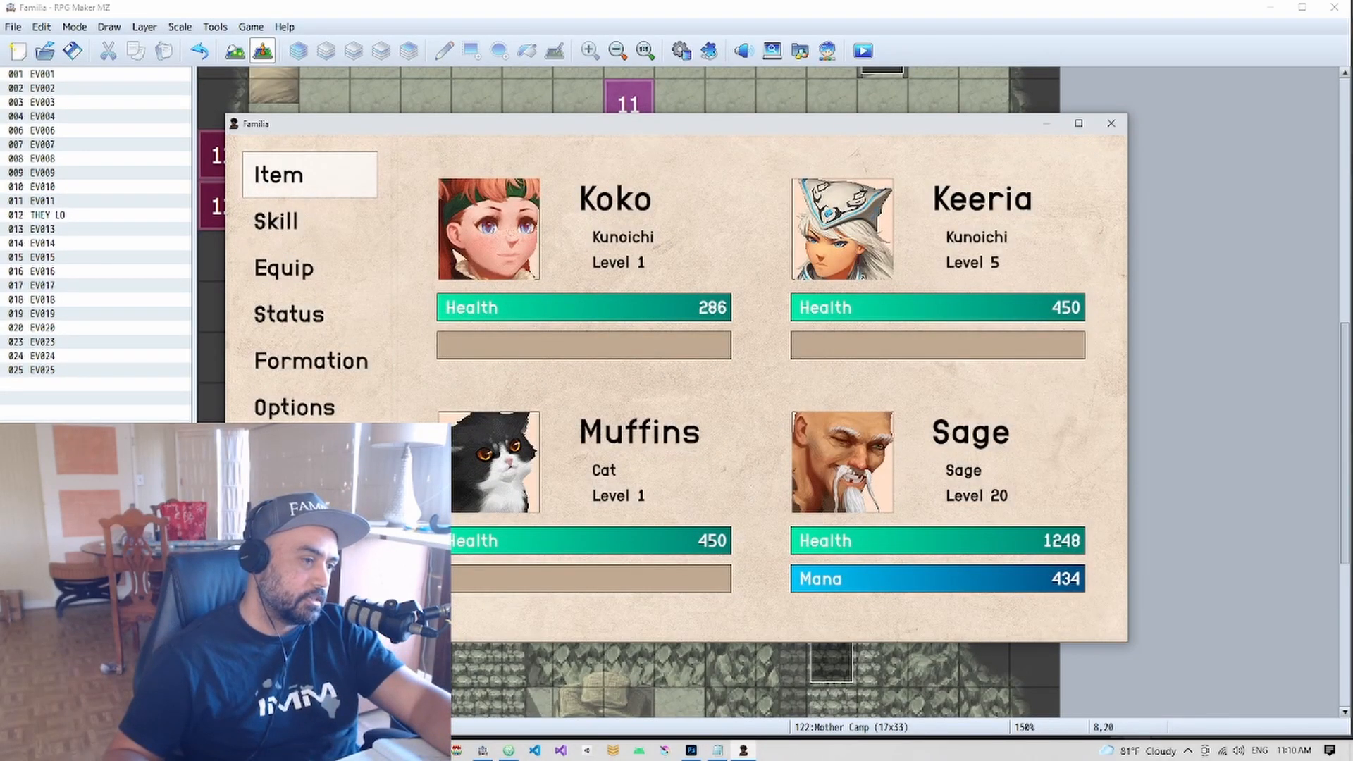
click(310, 408)
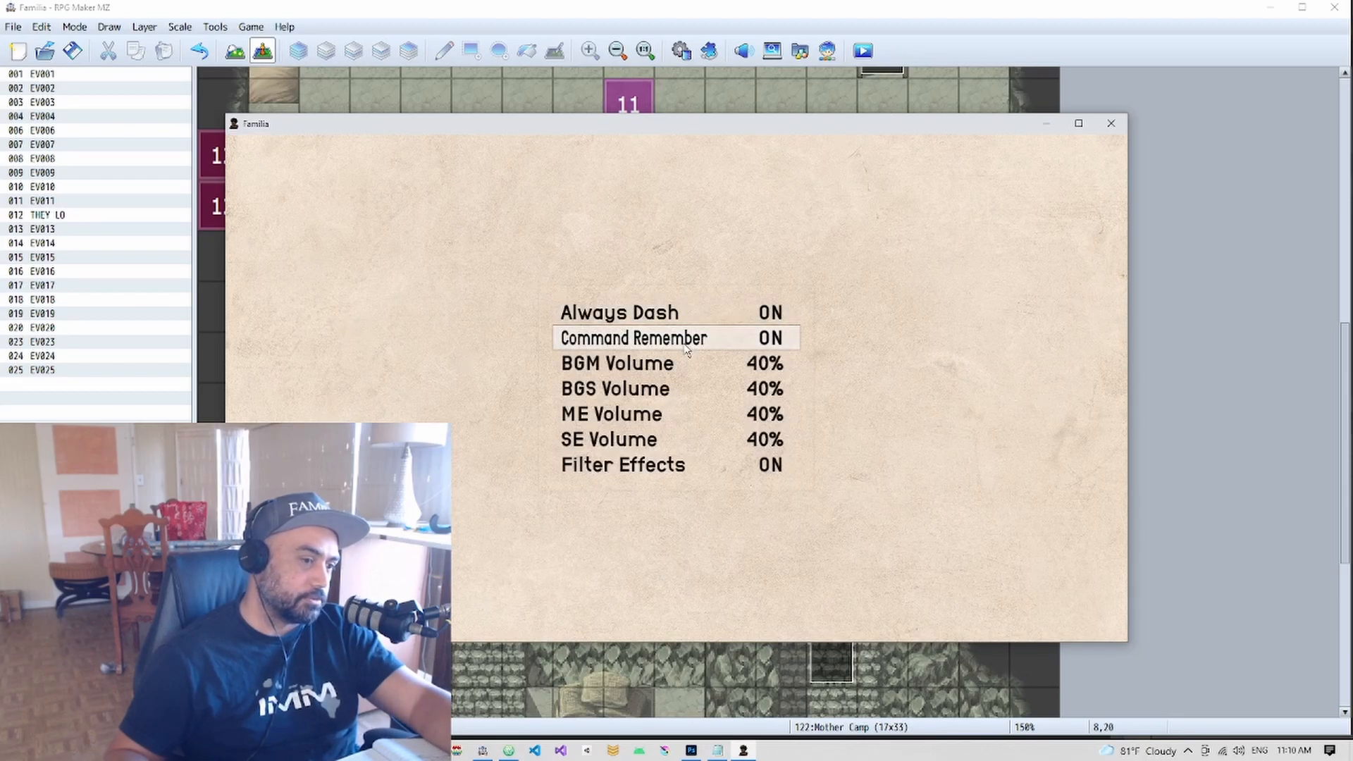
click(663, 364)
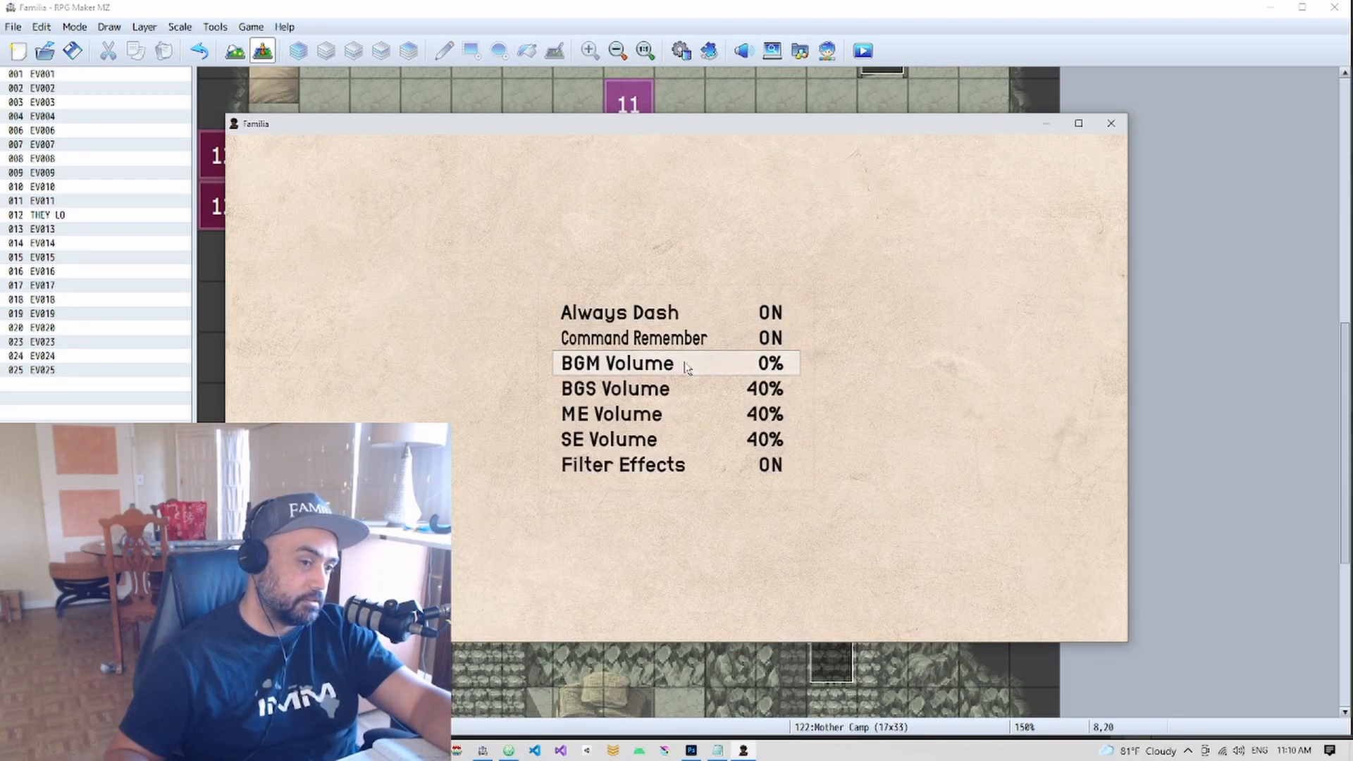
right_click(928, 210)
right_click(928, 210)
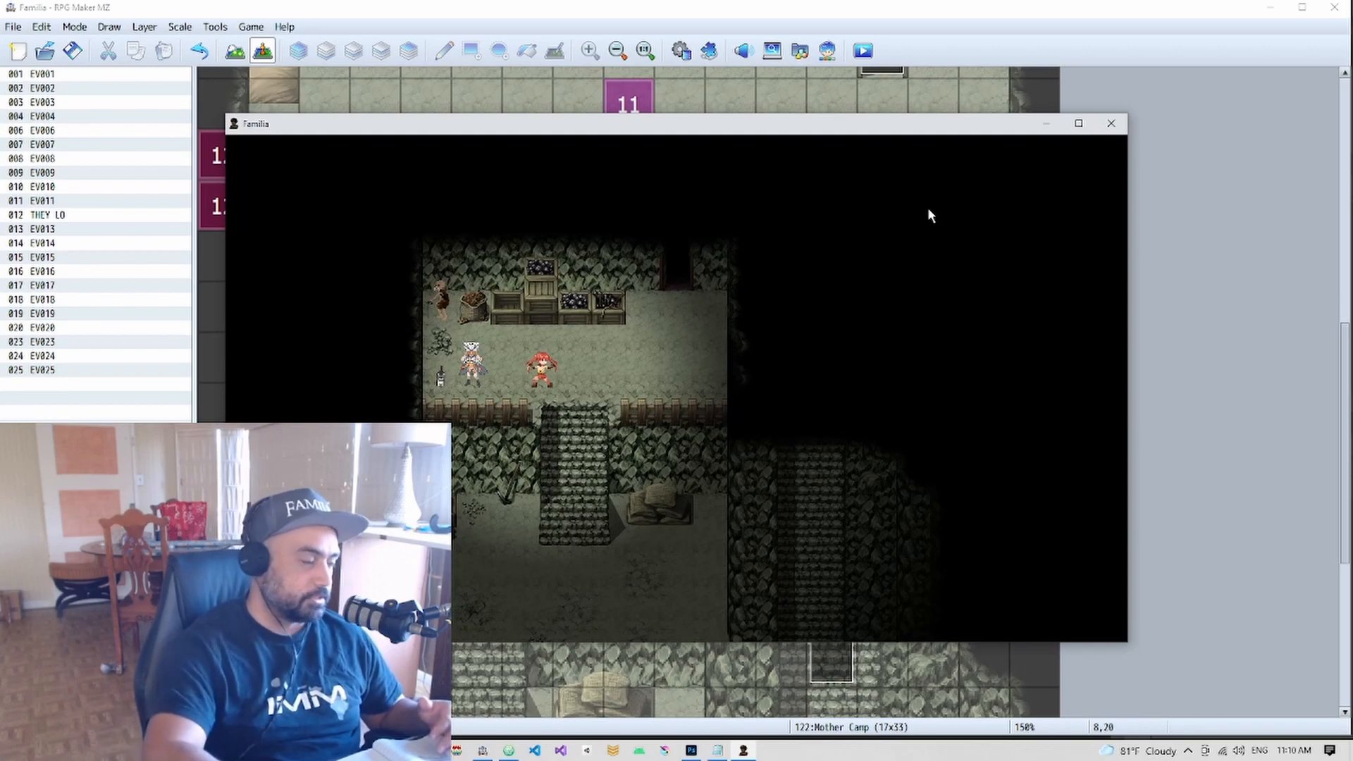
Walk the party through the doorway in the storage room's wall to check the passage, and end the playtest
key(Right)
key(Up)
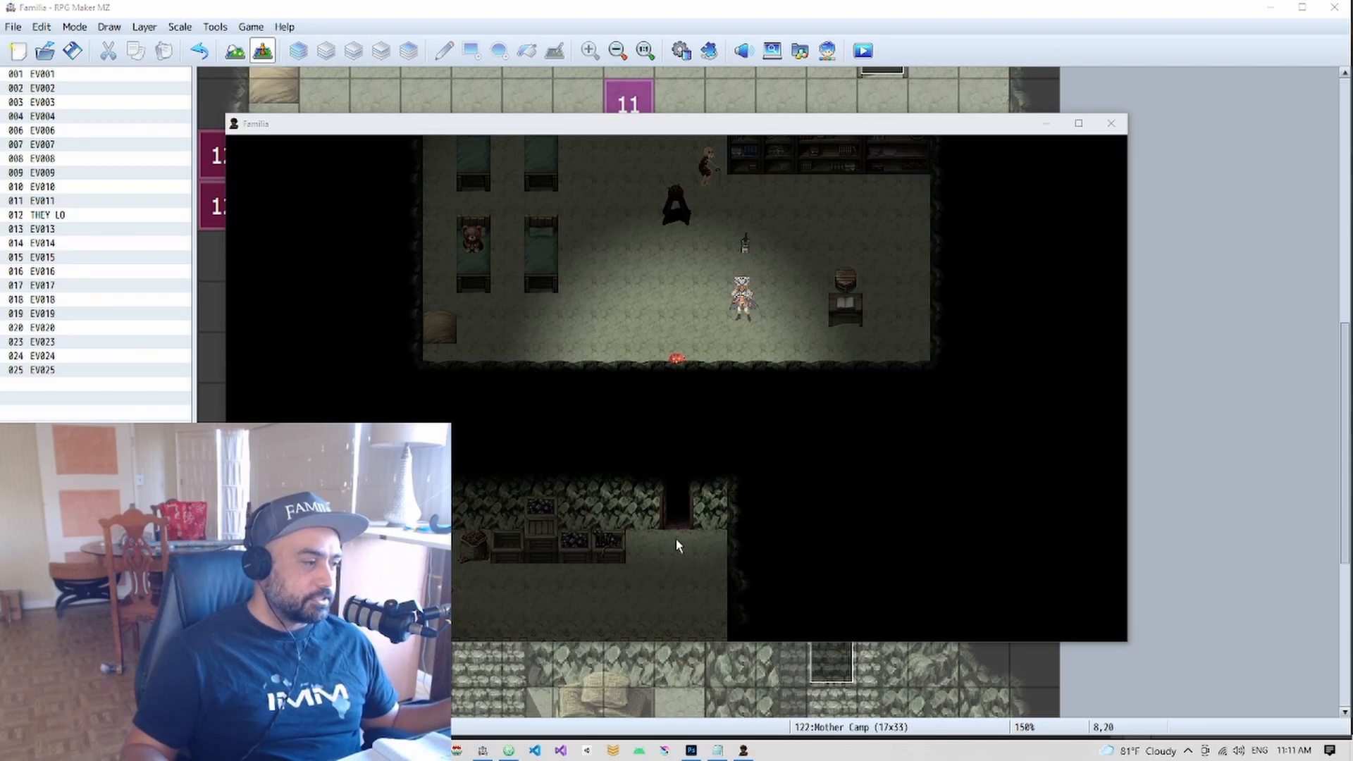
key(alt+F4)
Open the Mother's Cave map and set the player's starting position on the staircase at 42,30
click(92, 571)
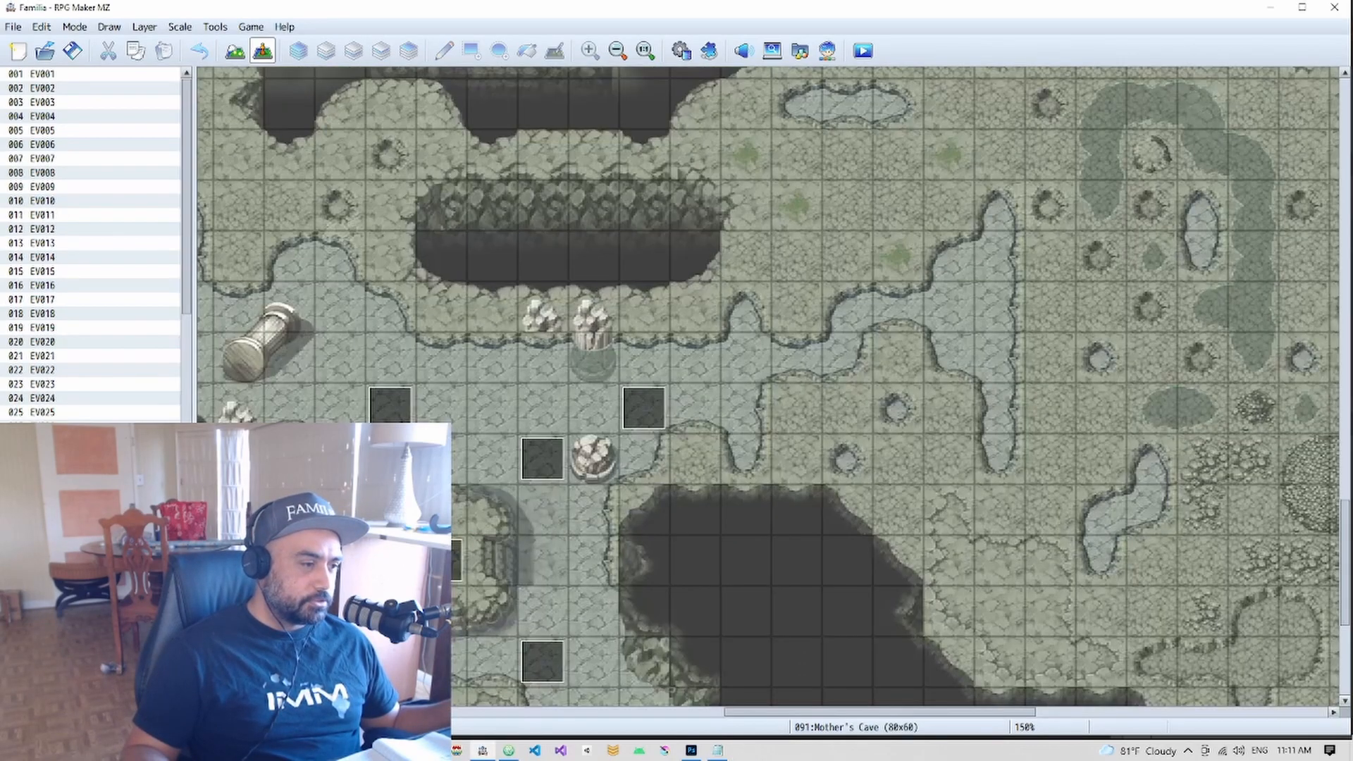
middle_drag(628, 513, 768, 410)
middle_drag(768, 410, 705, 612)
middle_drag(705, 543, 596, 423)
middle_drag(581, 470, 513, 562)
right_click(497, 530)
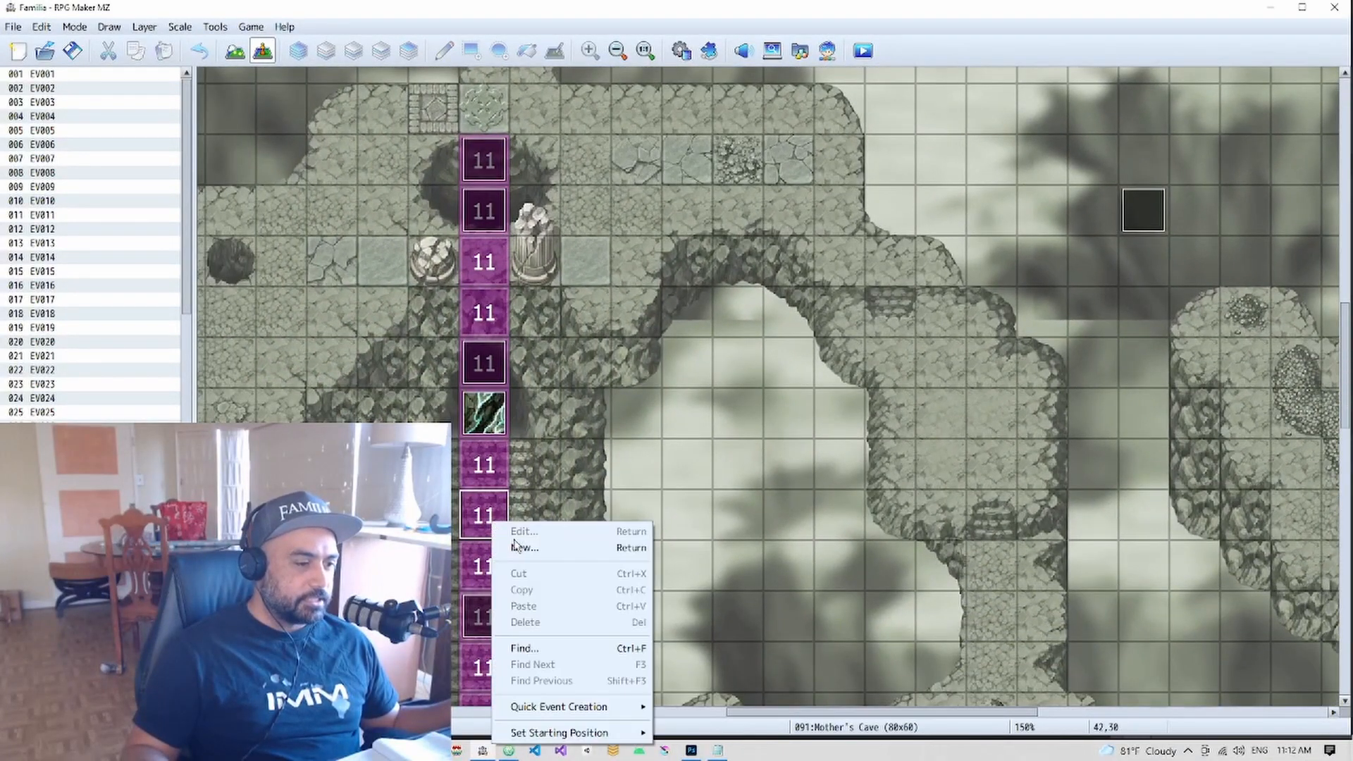
mouse_move(602, 736)
click(688, 702)
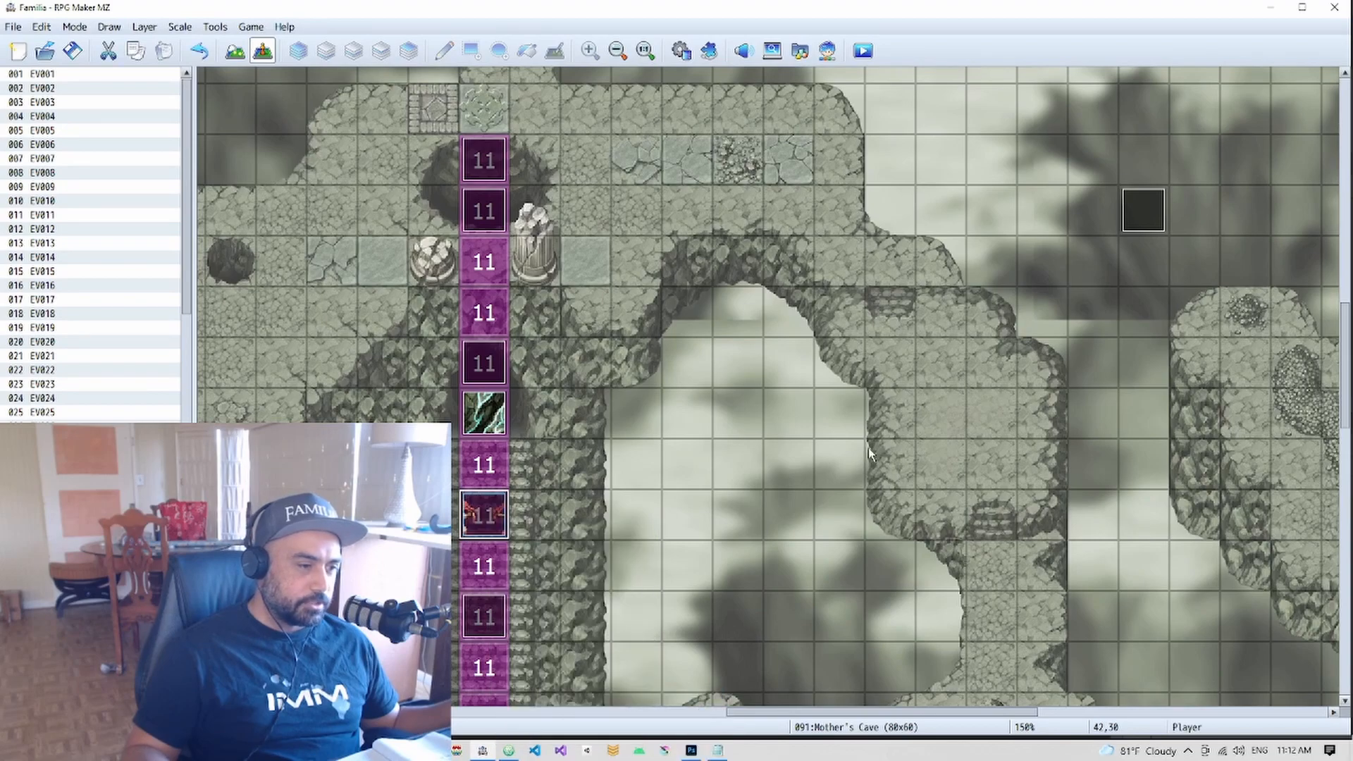
Save the changes and playtest Mother's Cave, checking its lighting and fog in full screen before closing the game
click(840, 52)
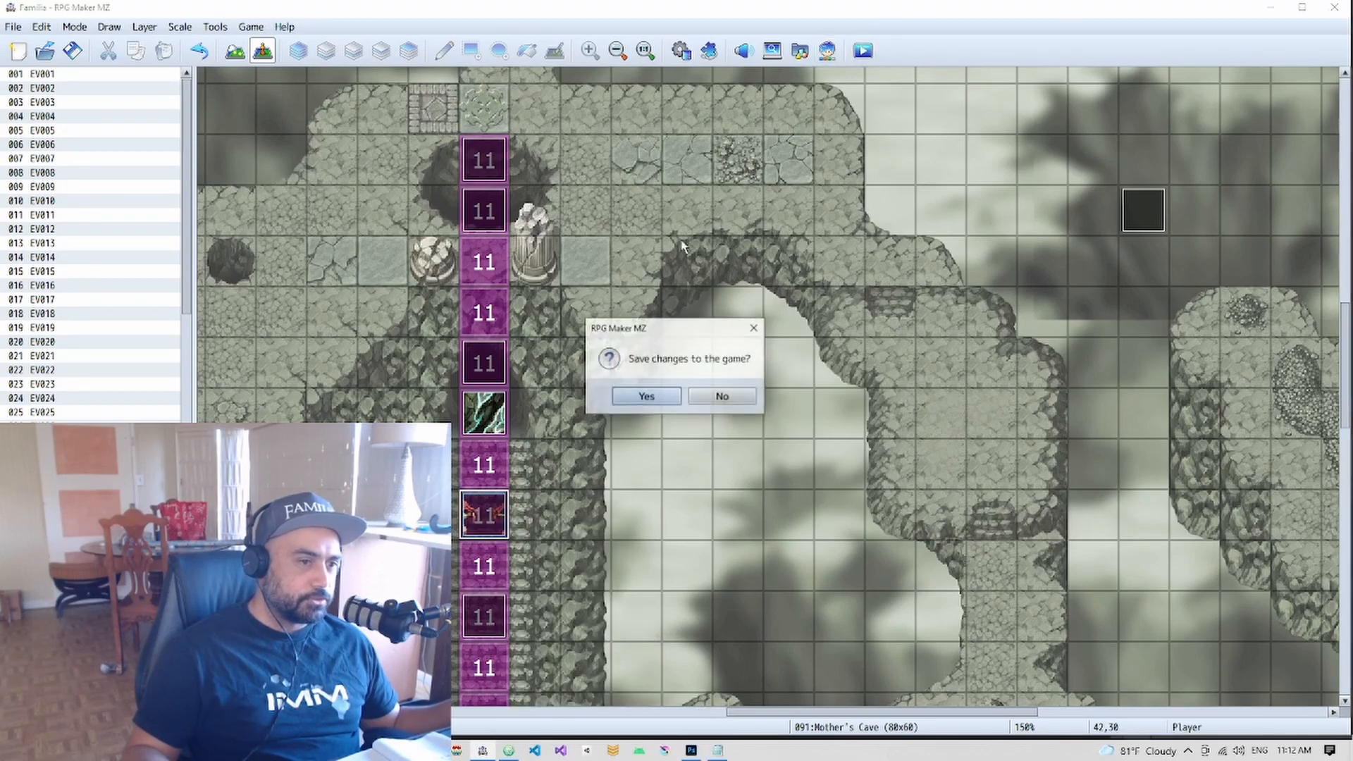
click(626, 390)
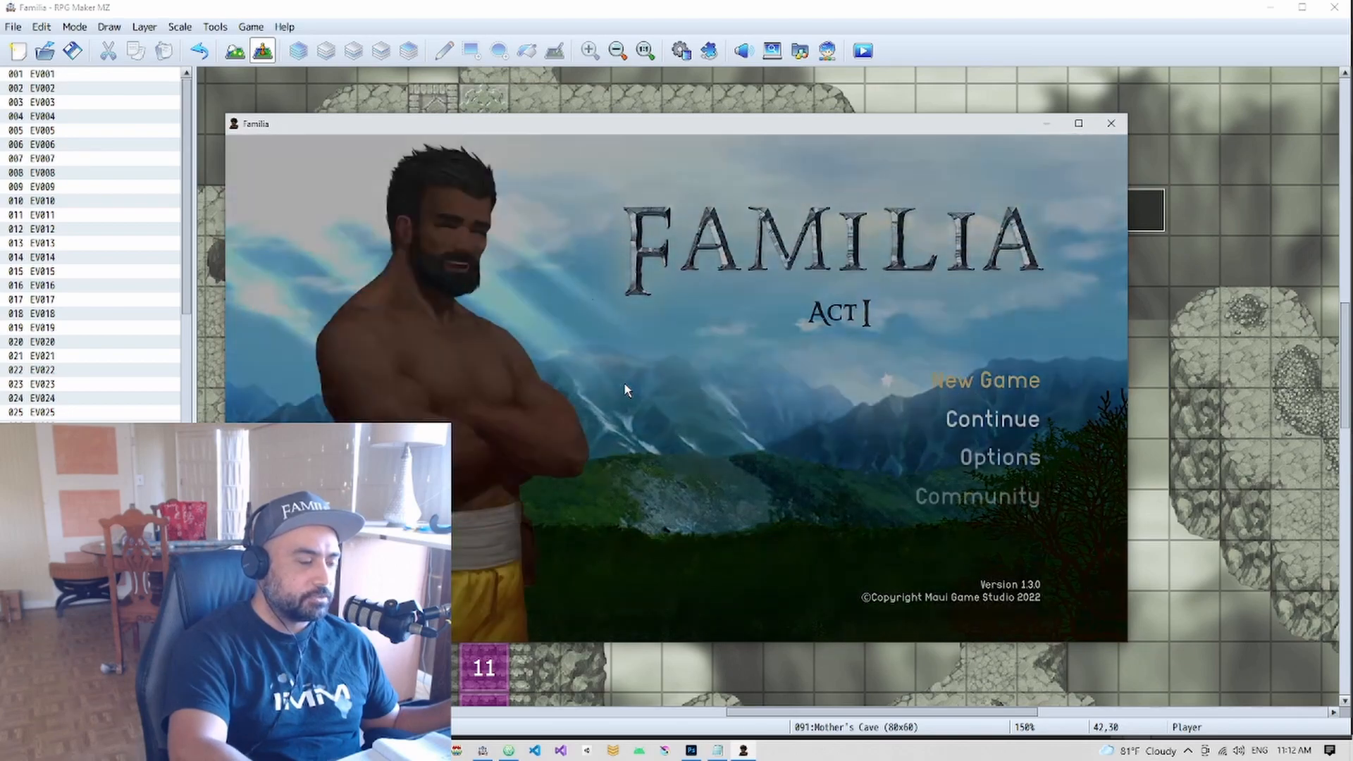
key(Return)
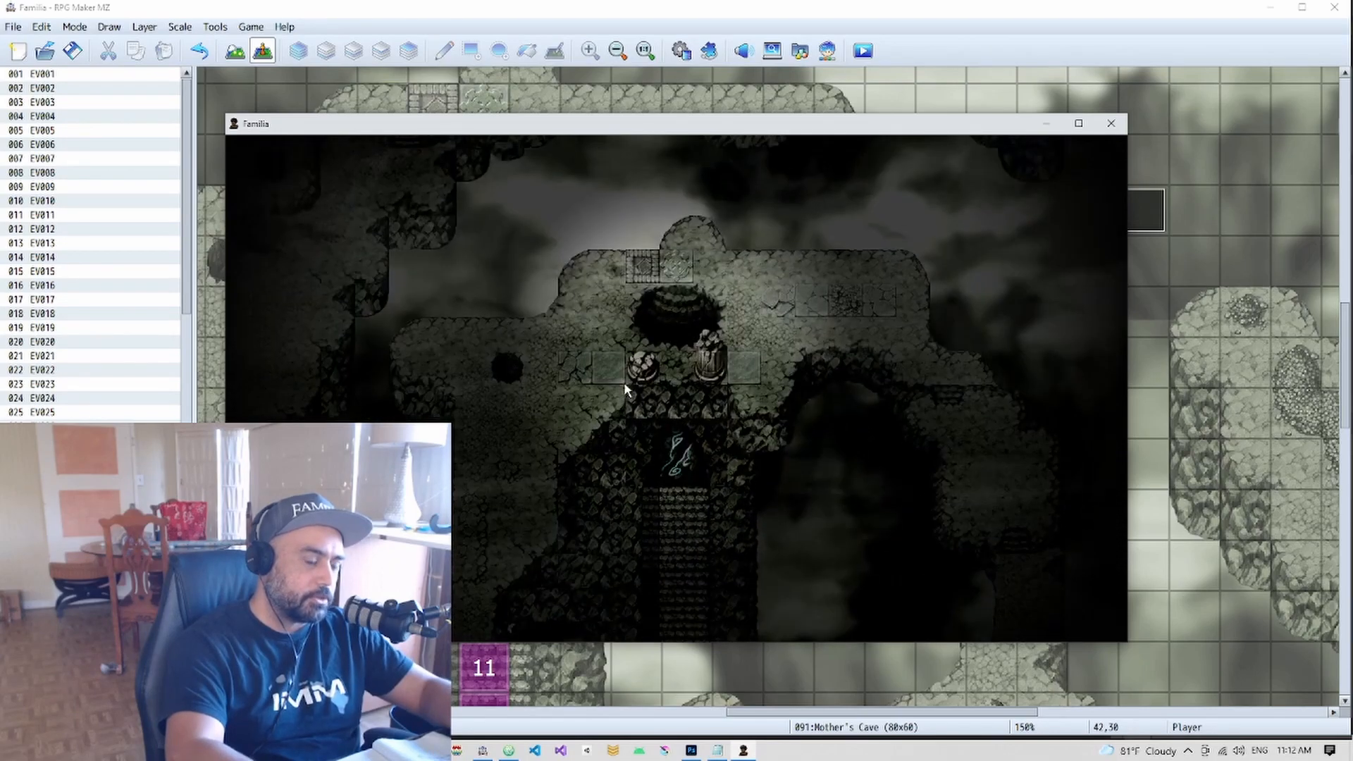
key(F4)
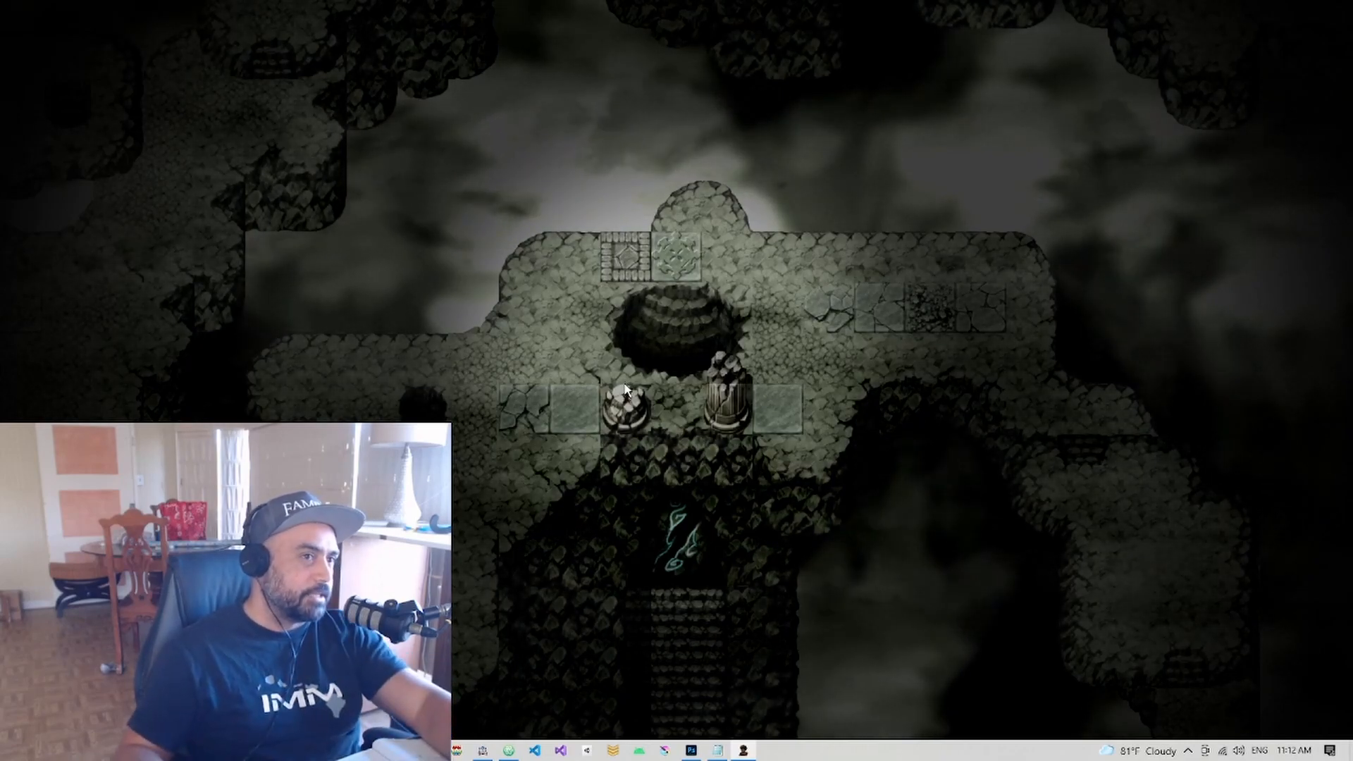
key(F4)
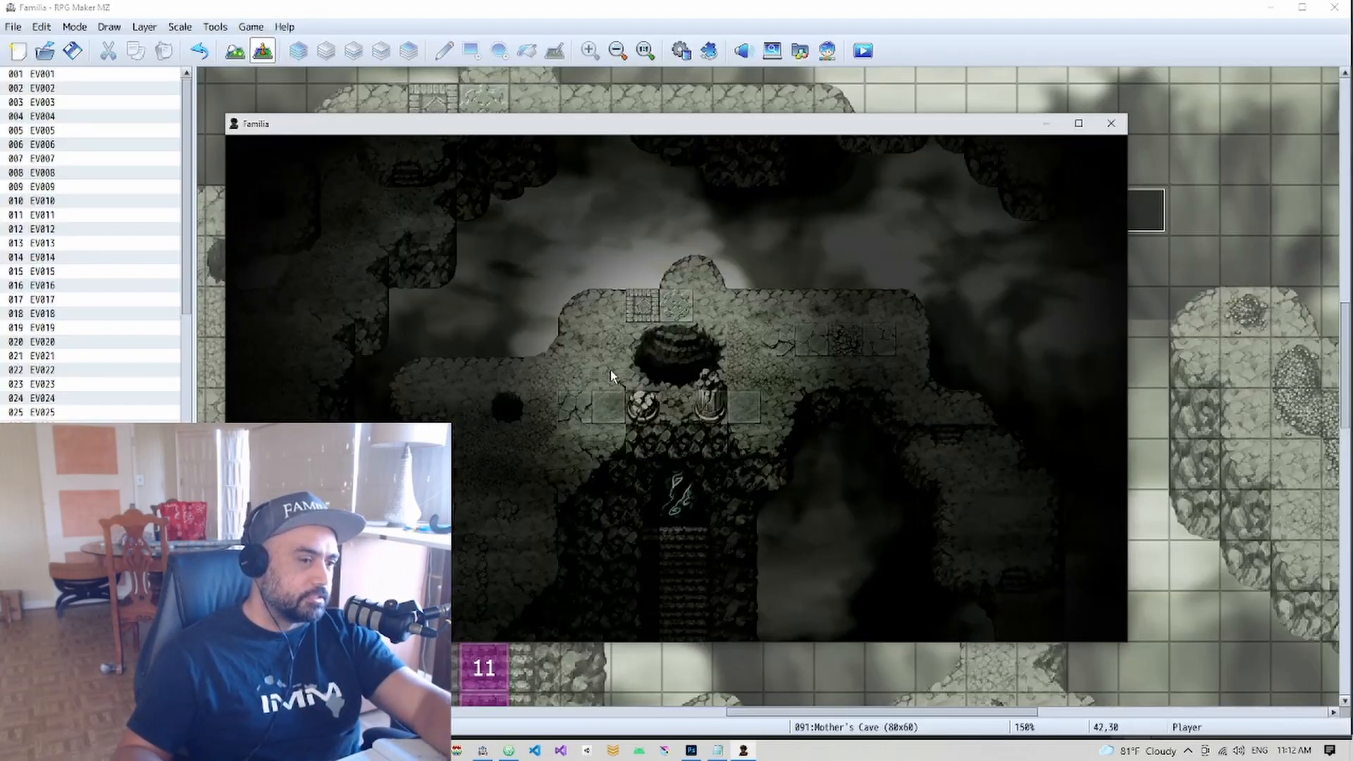
click(1112, 126)
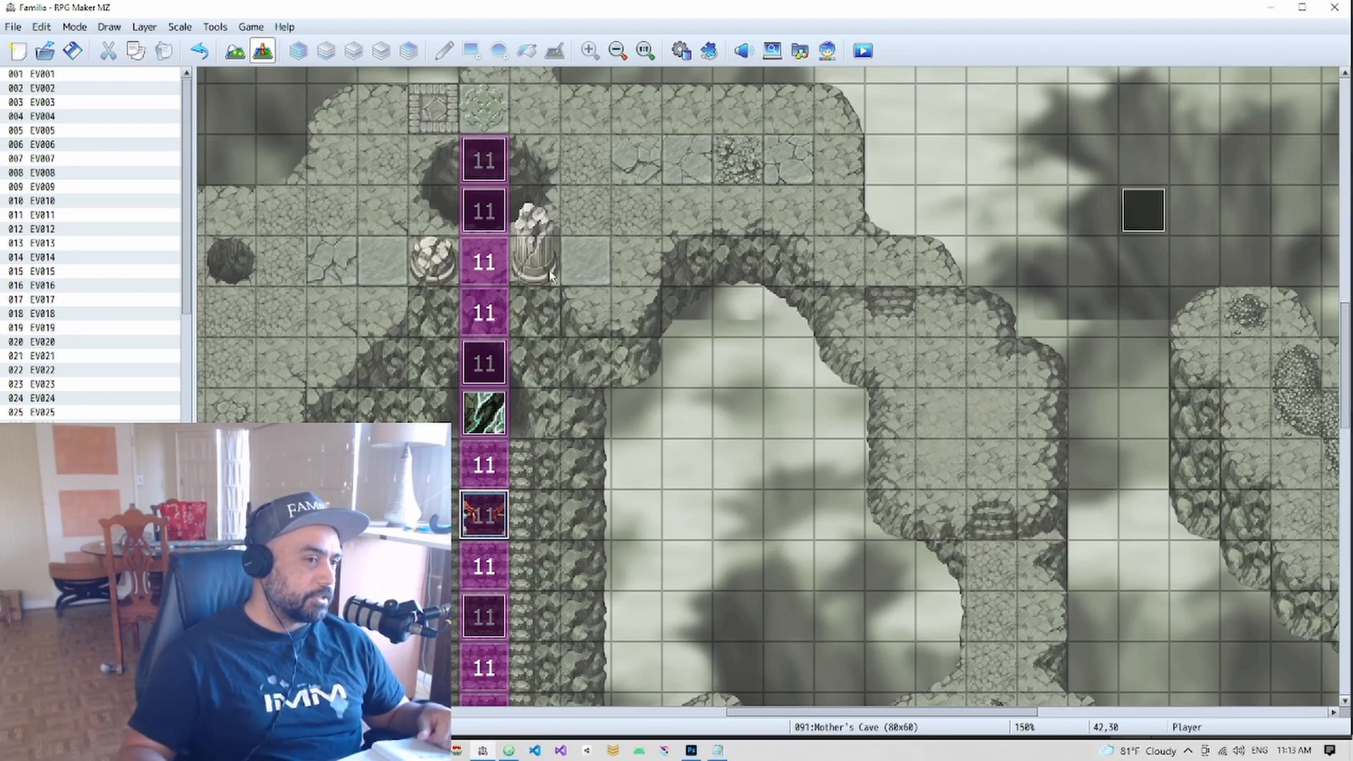
Examine the OrangeMapshot plugin's parameters, including drawEvents, in the Plugin Manager without changing them
click(709, 50)
drag(953, 296, 948, 525)
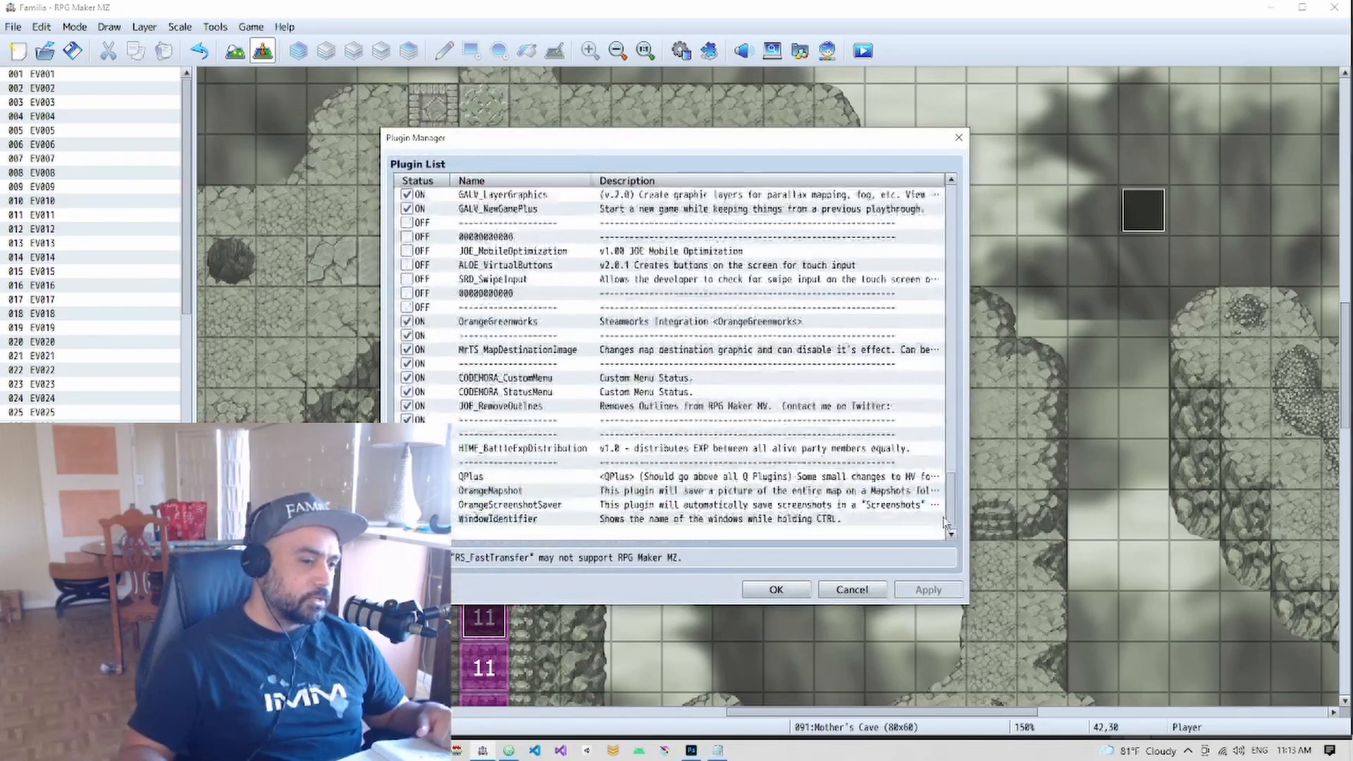
click(527, 492)
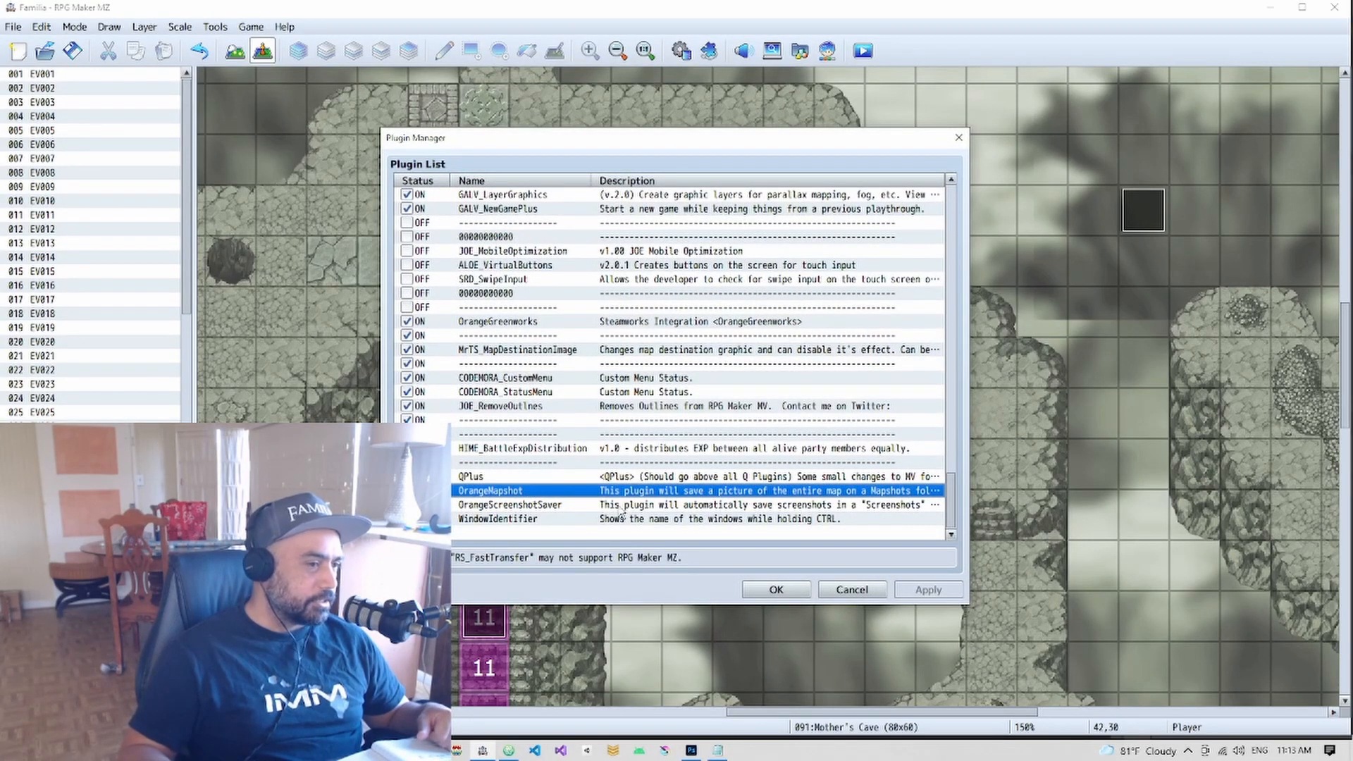
drag(587, 139, 763, 75)
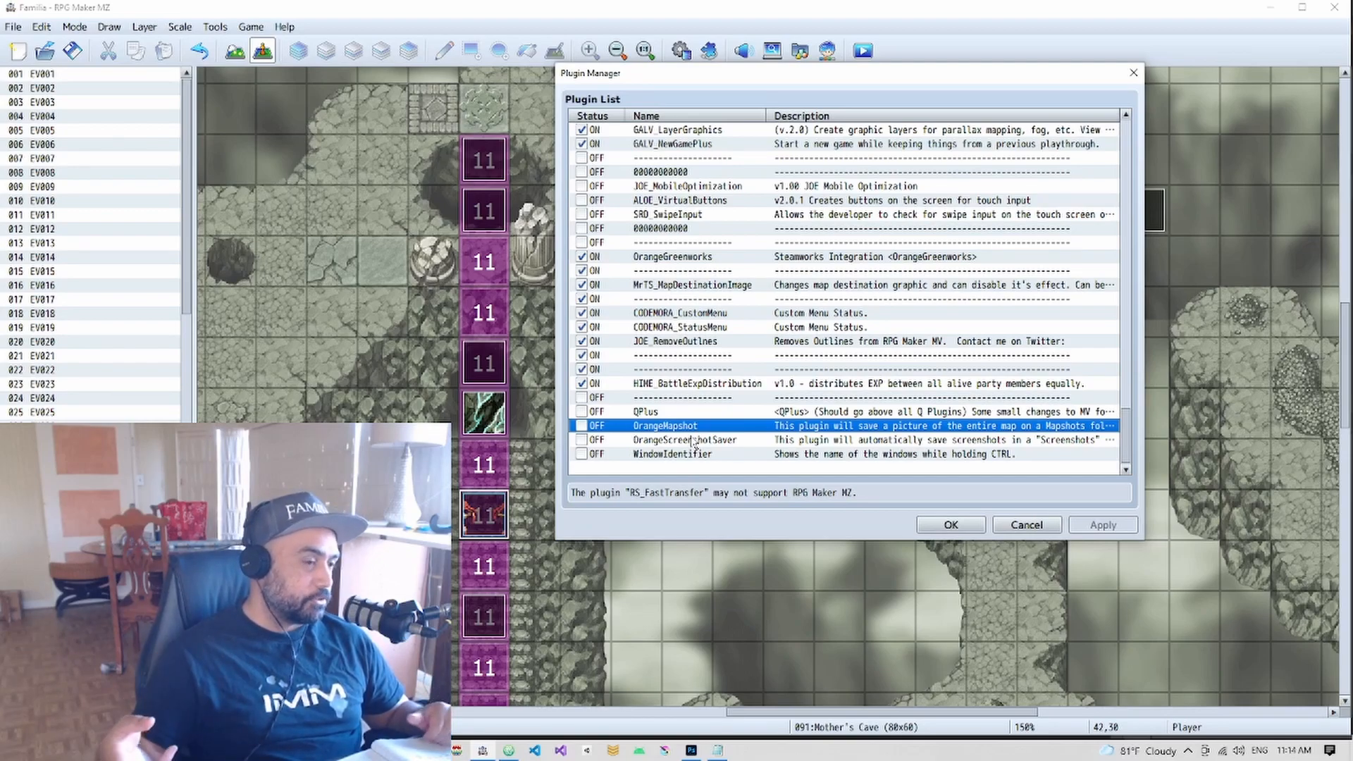
double_click(657, 426)
click(976, 174)
double_click(976, 174)
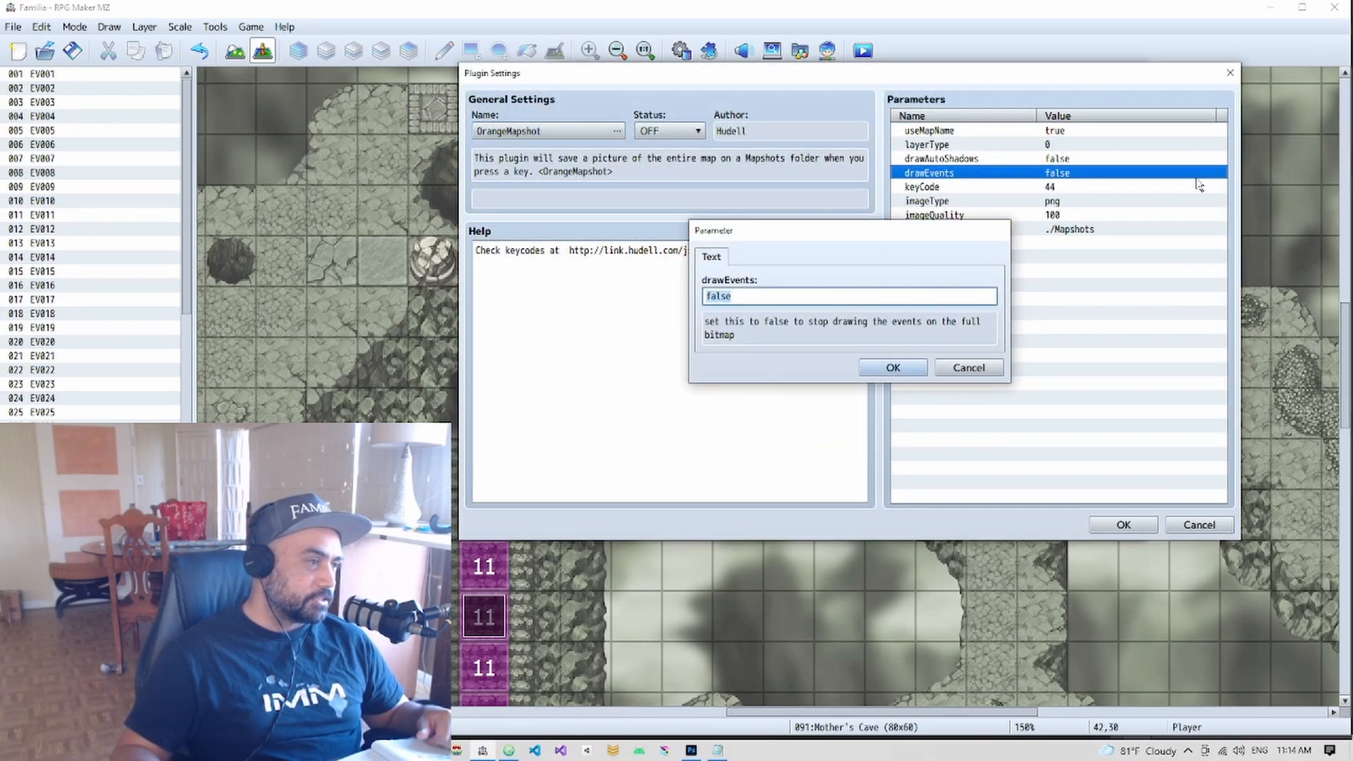
click(999, 231)
click(1230, 72)
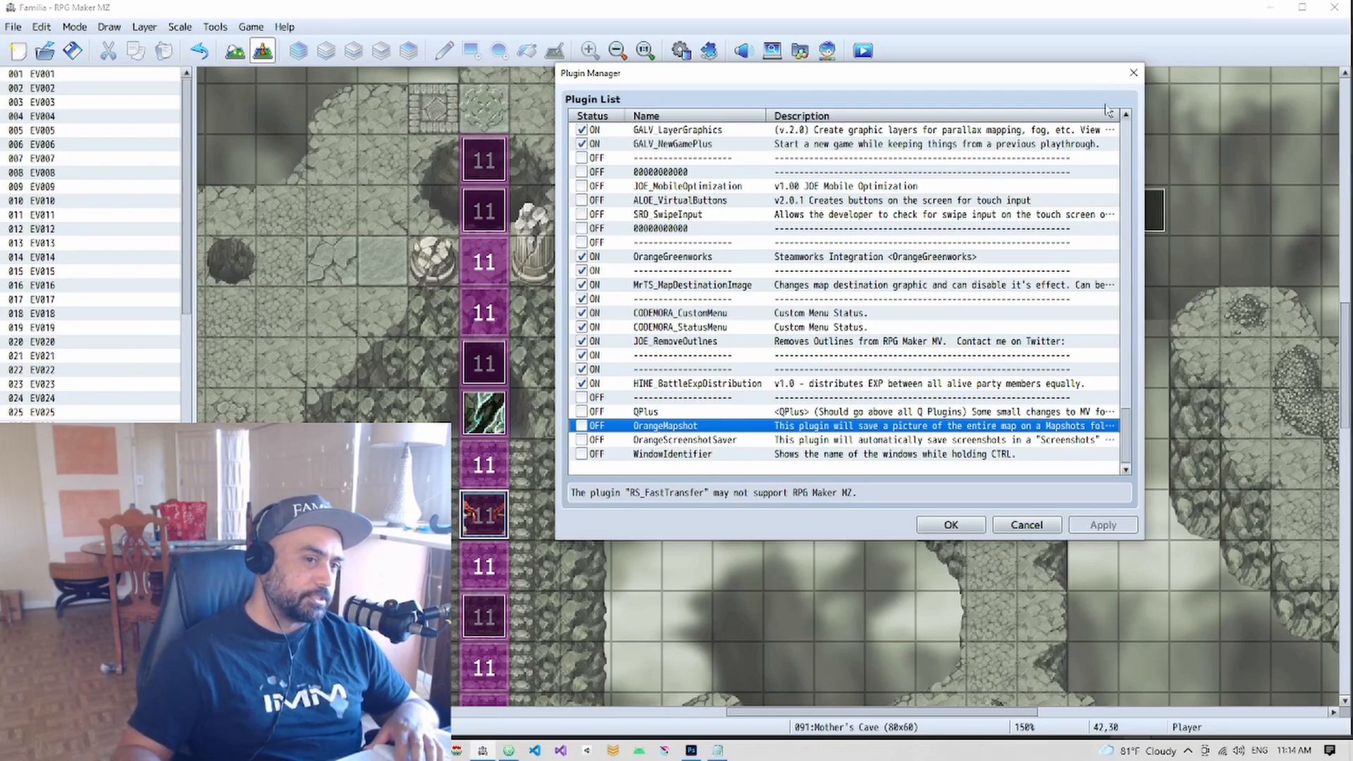
click(1133, 73)
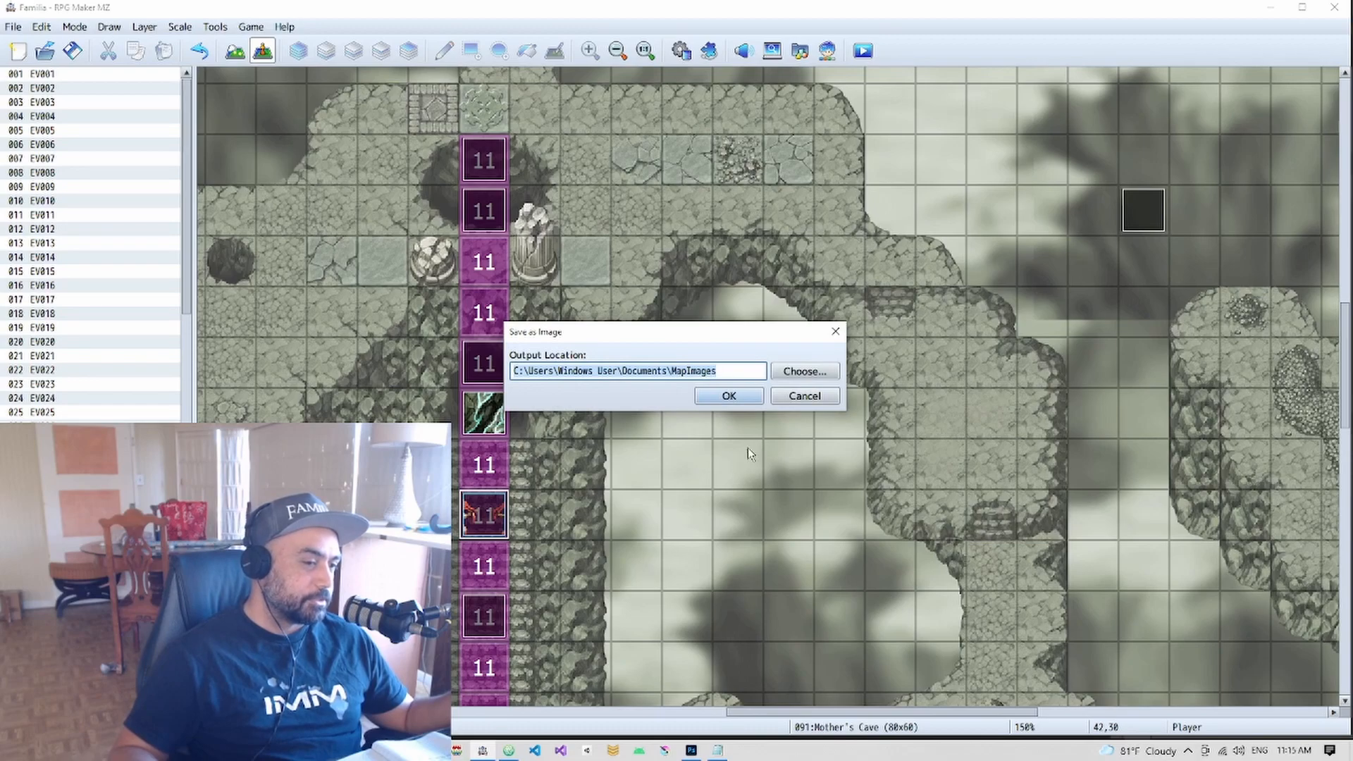
Export the Mother's Cave map as an image to Documents\MapImages and view the resulting Map091 picture
click(733, 397)
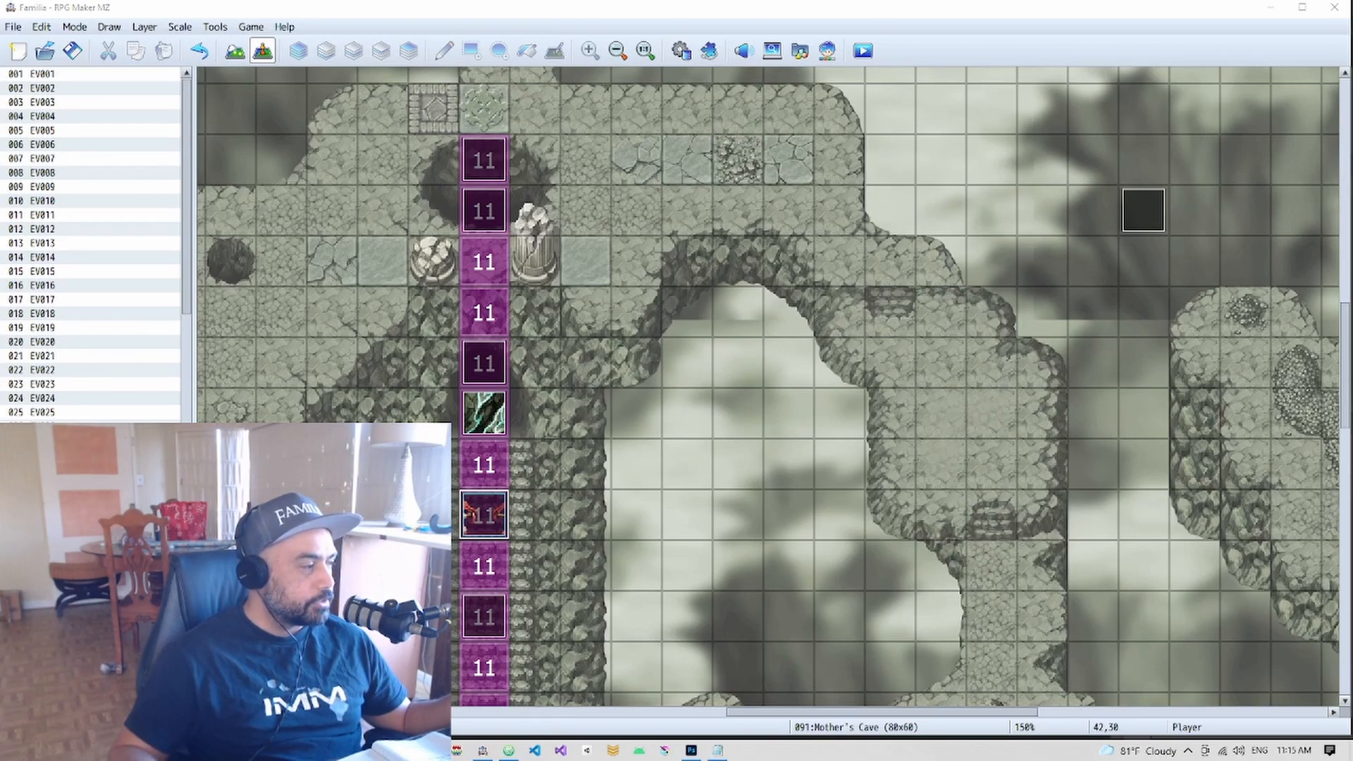
drag(0, 367, 412, 92)
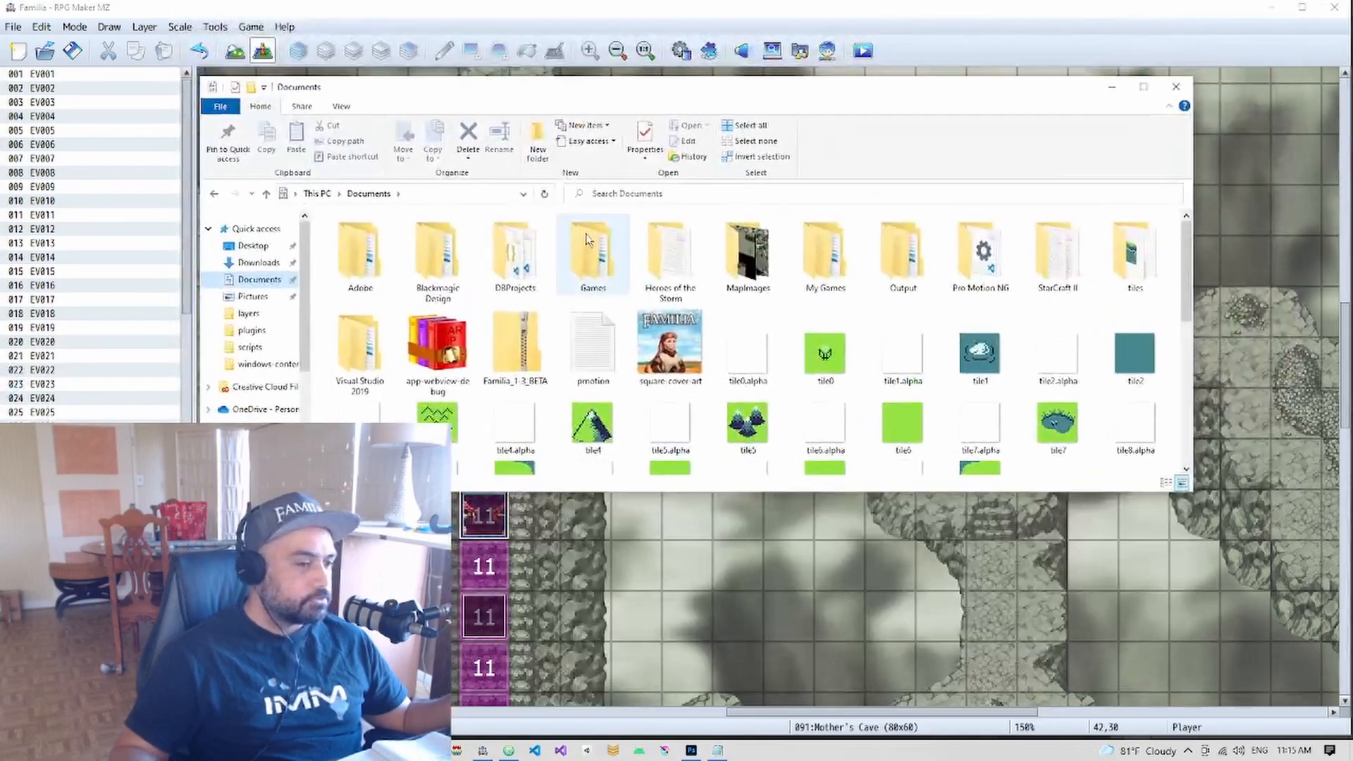
double_click(751, 246)
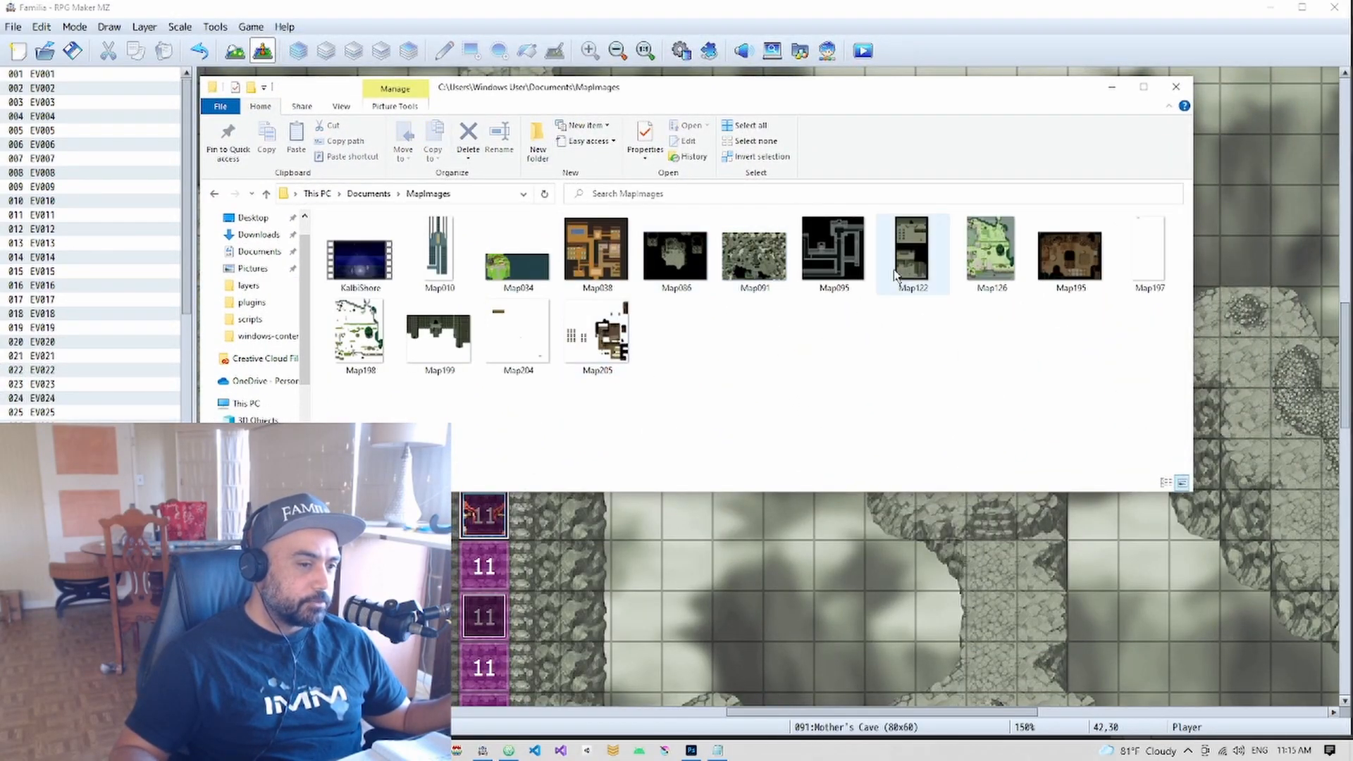
click(764, 277)
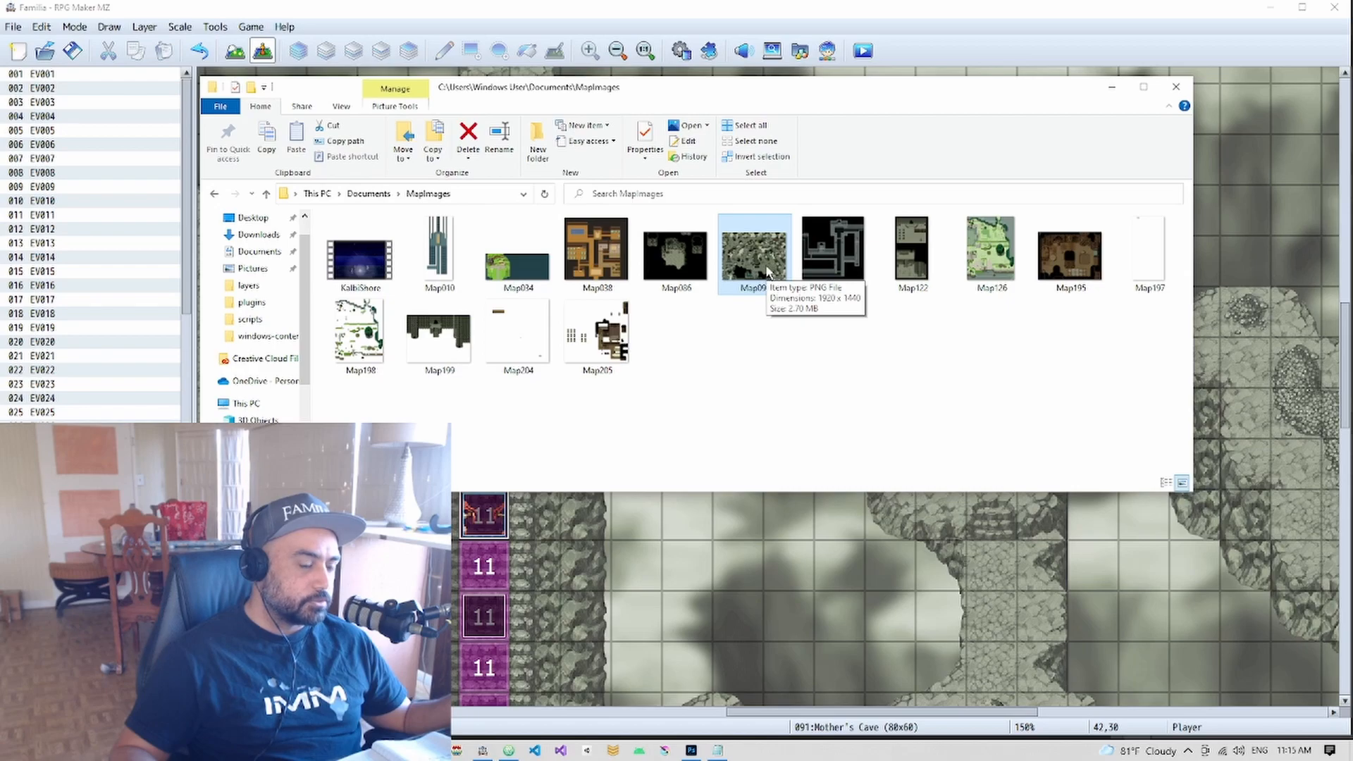
double_click(767, 272)
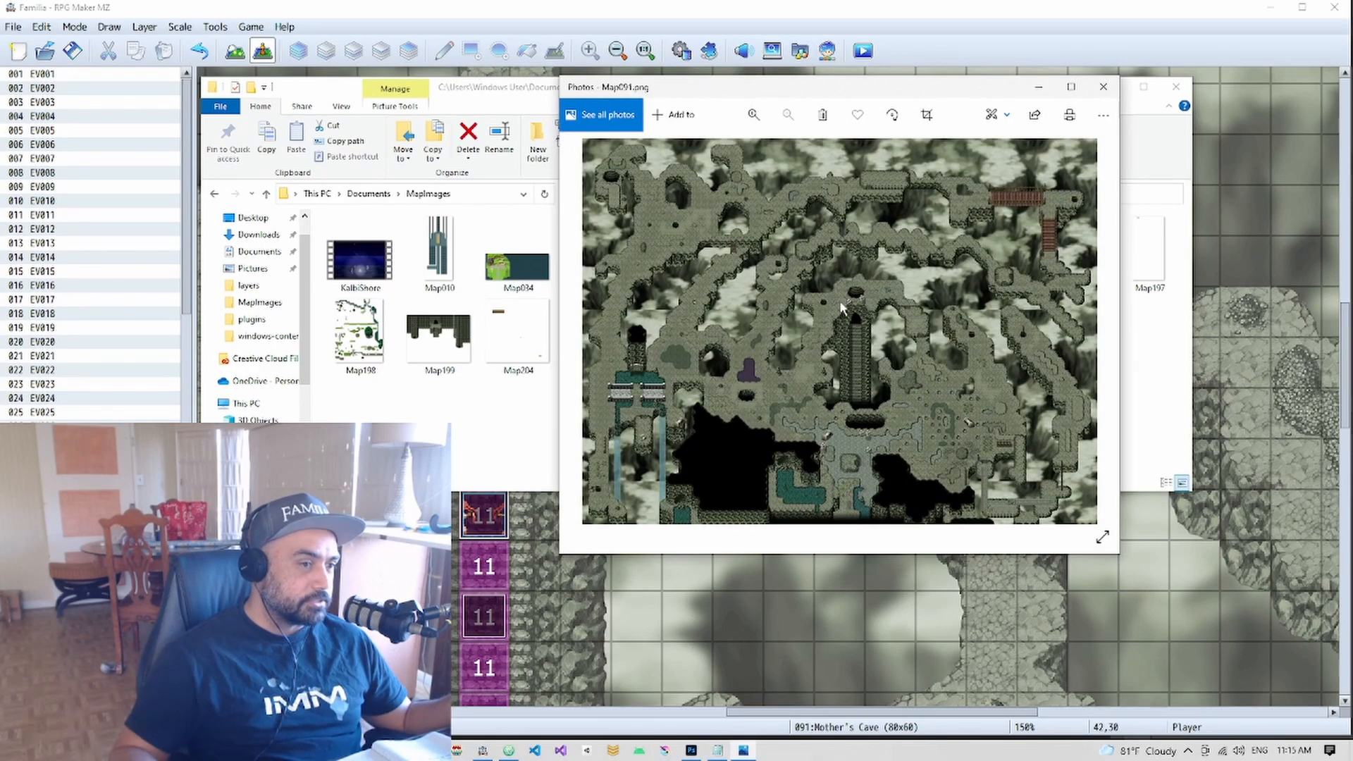
click(1104, 86)
click(808, 511)
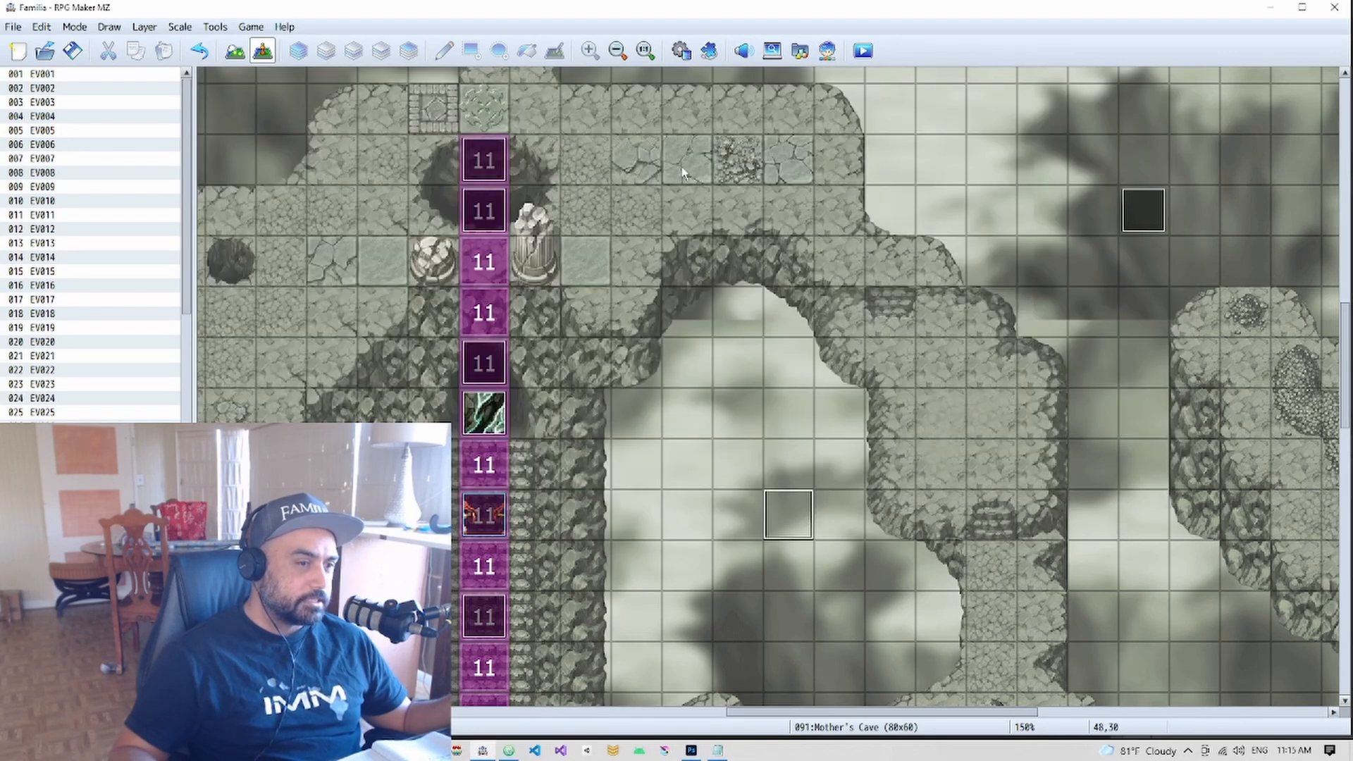
Turn on the OrangeMapshot plugin in the Plugin Manager
click(709, 51)
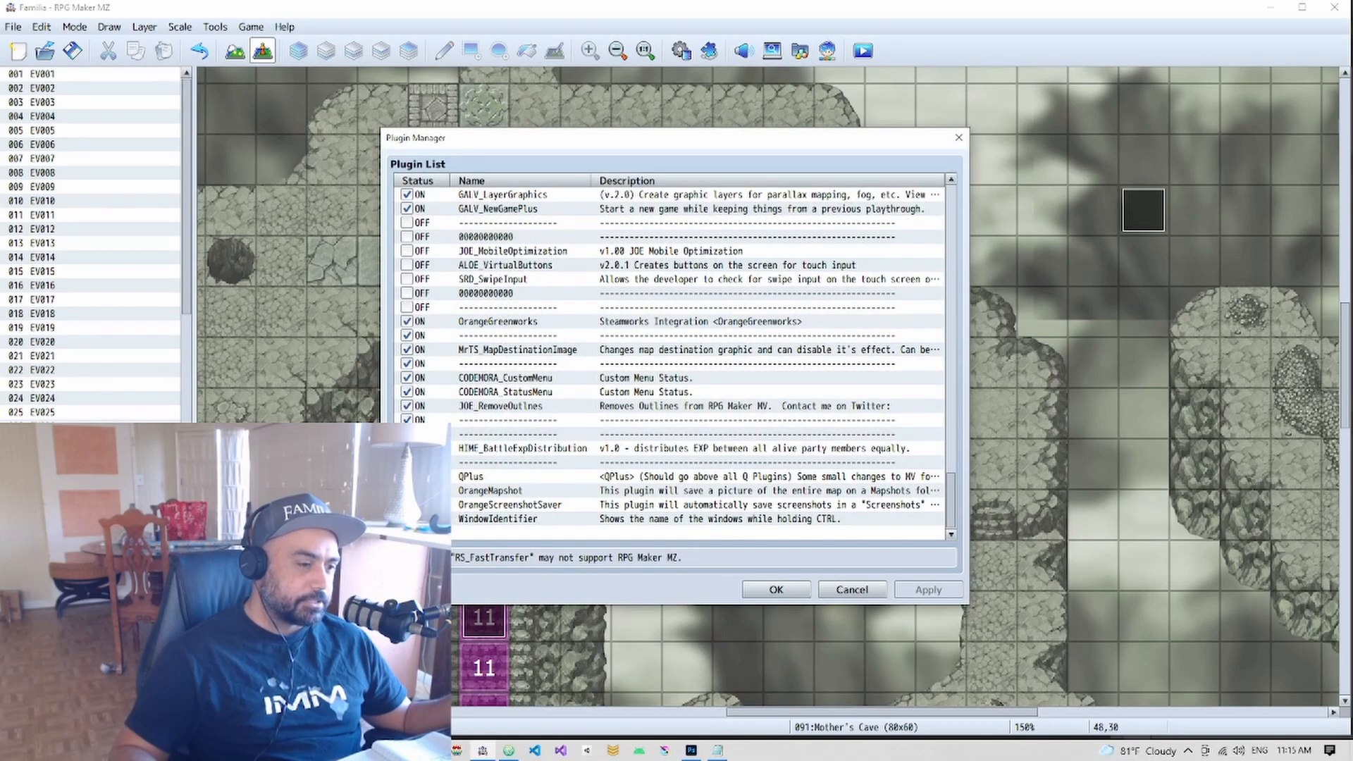
key(Escape)
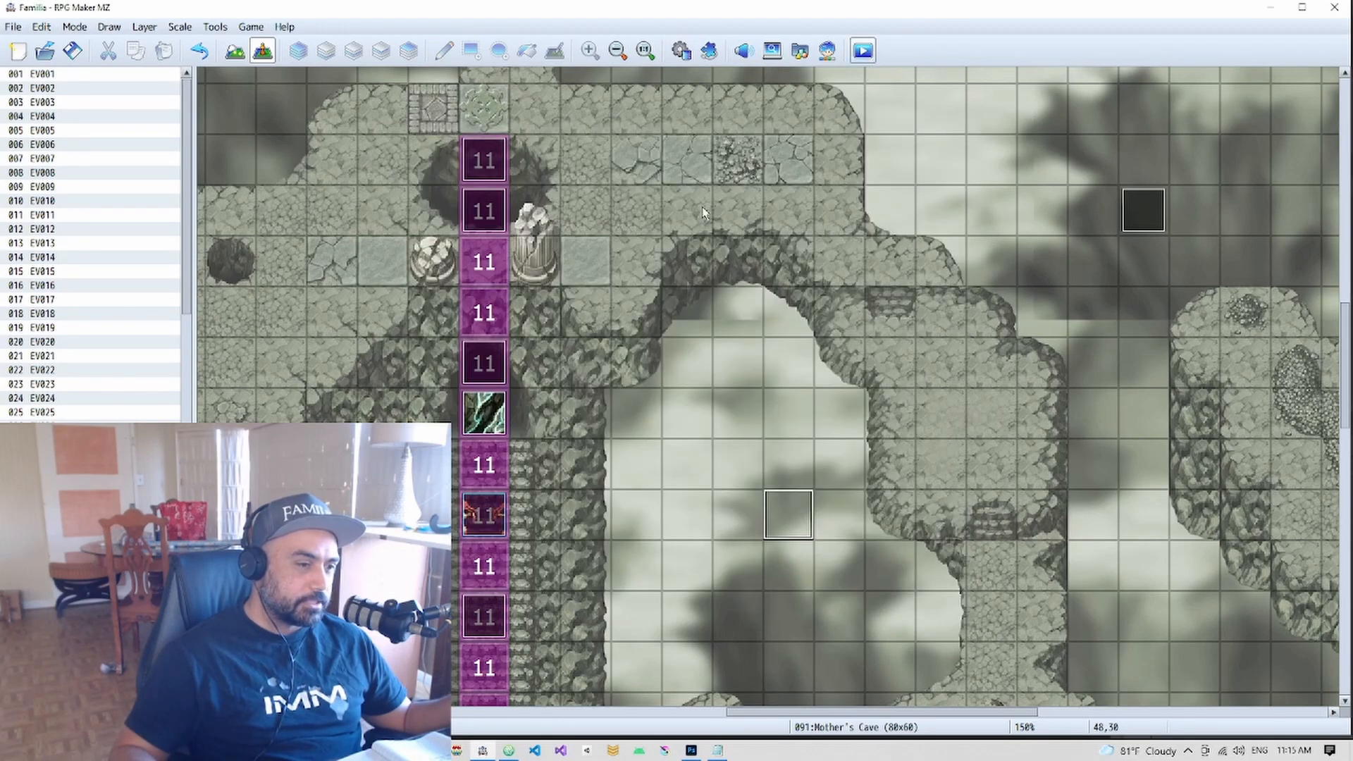
right_click(640, 202)
click(992, 159)
Save the changes, playtest Mother's Cave and capture a mapshot of the entire map
click(863, 51)
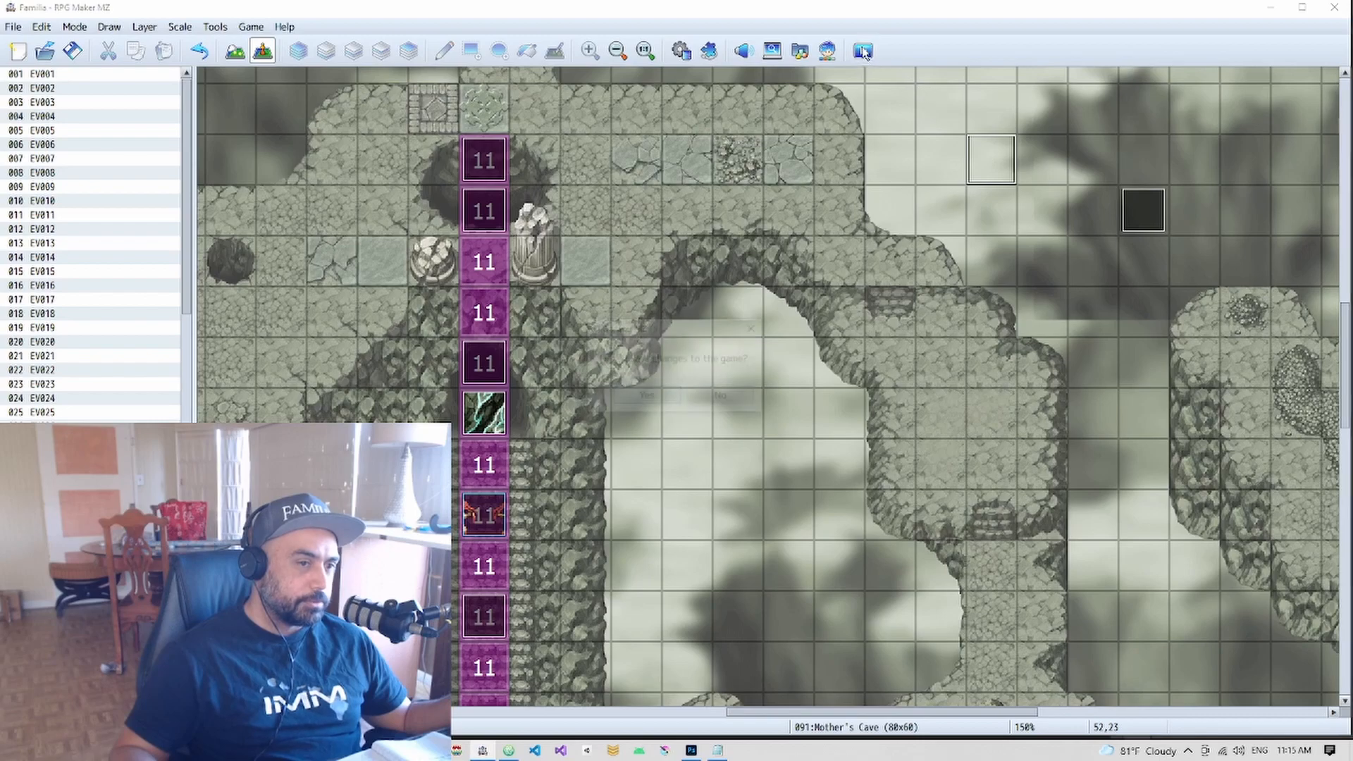
click(661, 399)
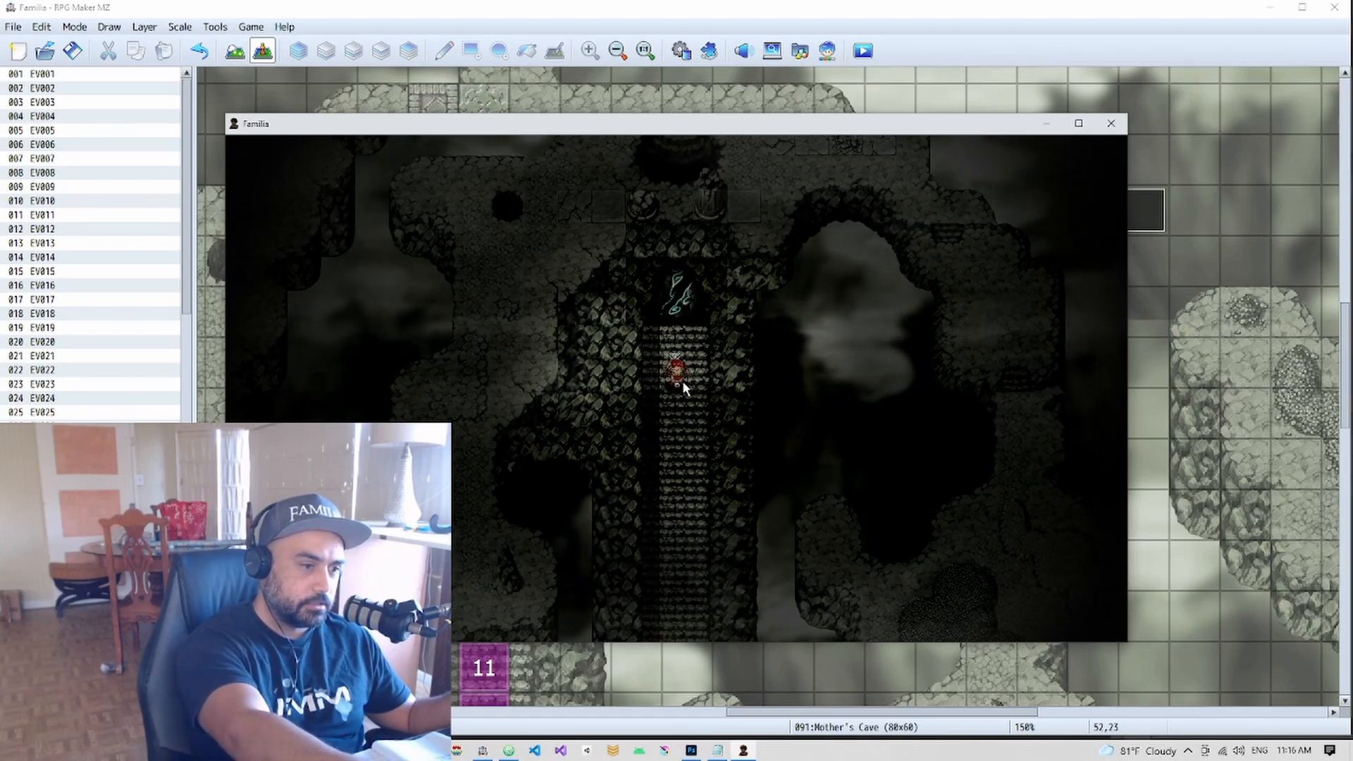
key(Print)
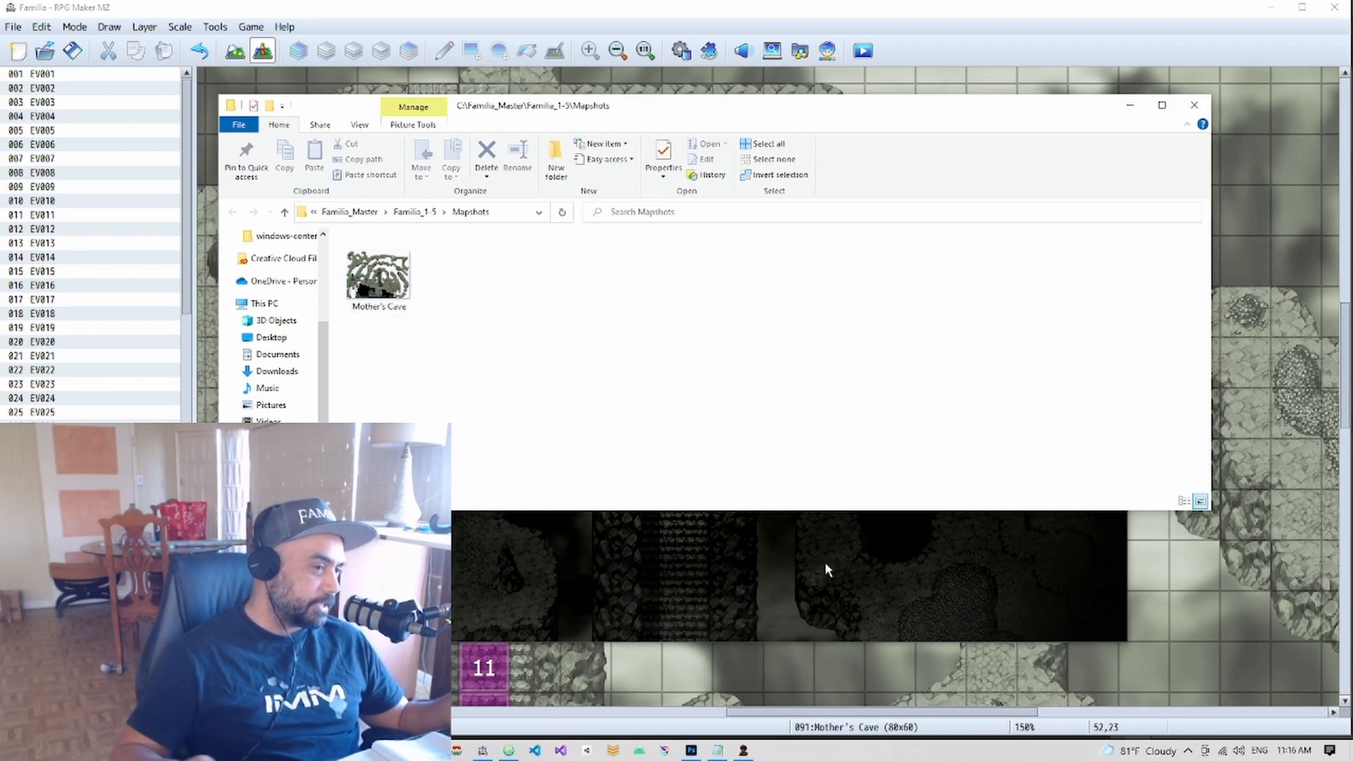
Open the Mother's Cave mapshot in Photoshop along with the Map091 image from Documents\MapImages
right_click(379, 270)
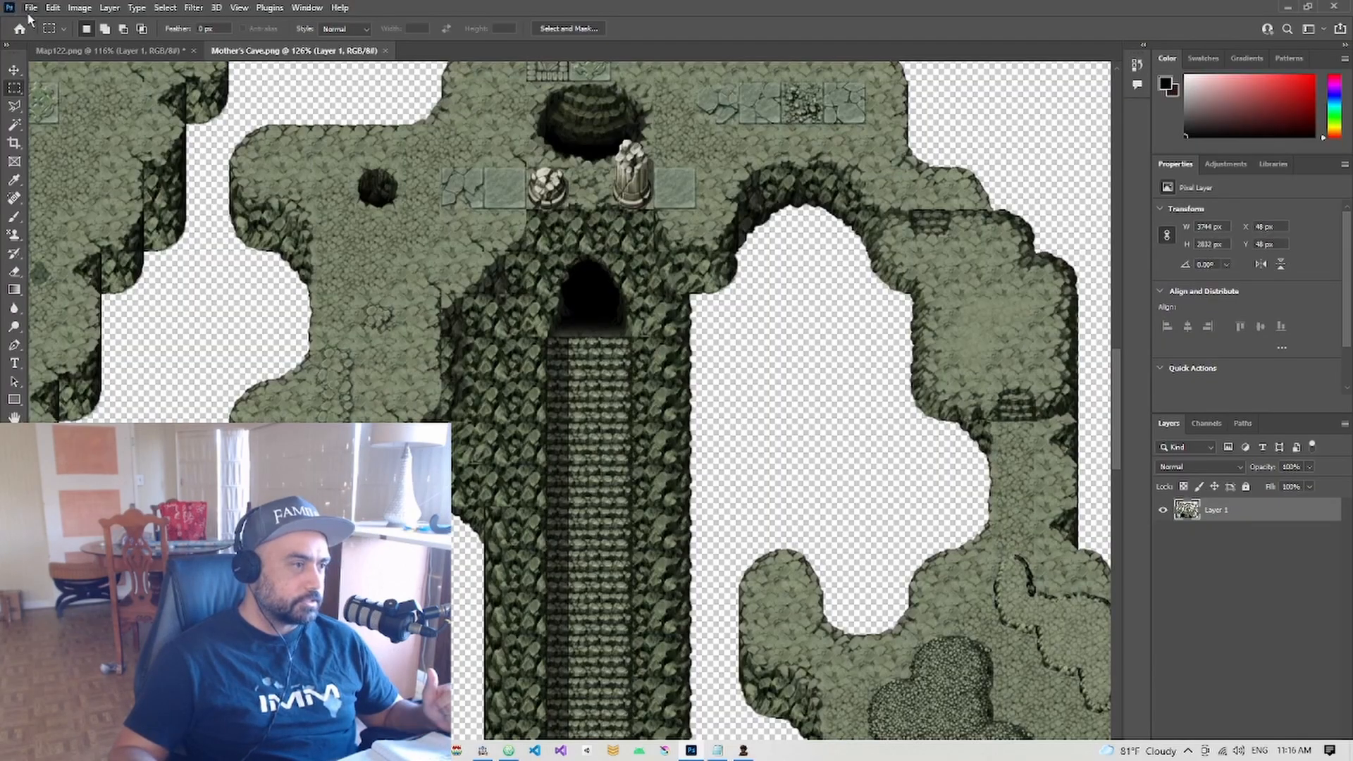
click(31, 7)
click(44, 36)
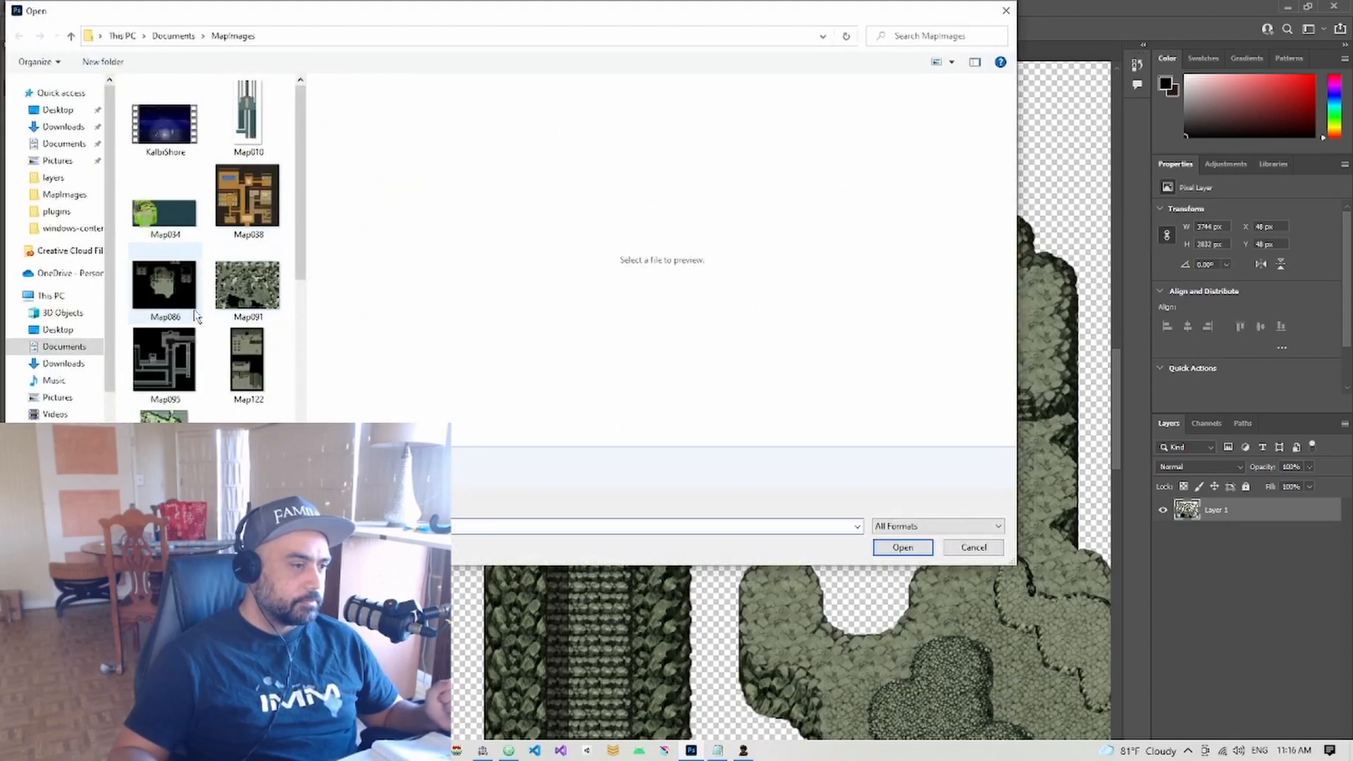
click(235, 286)
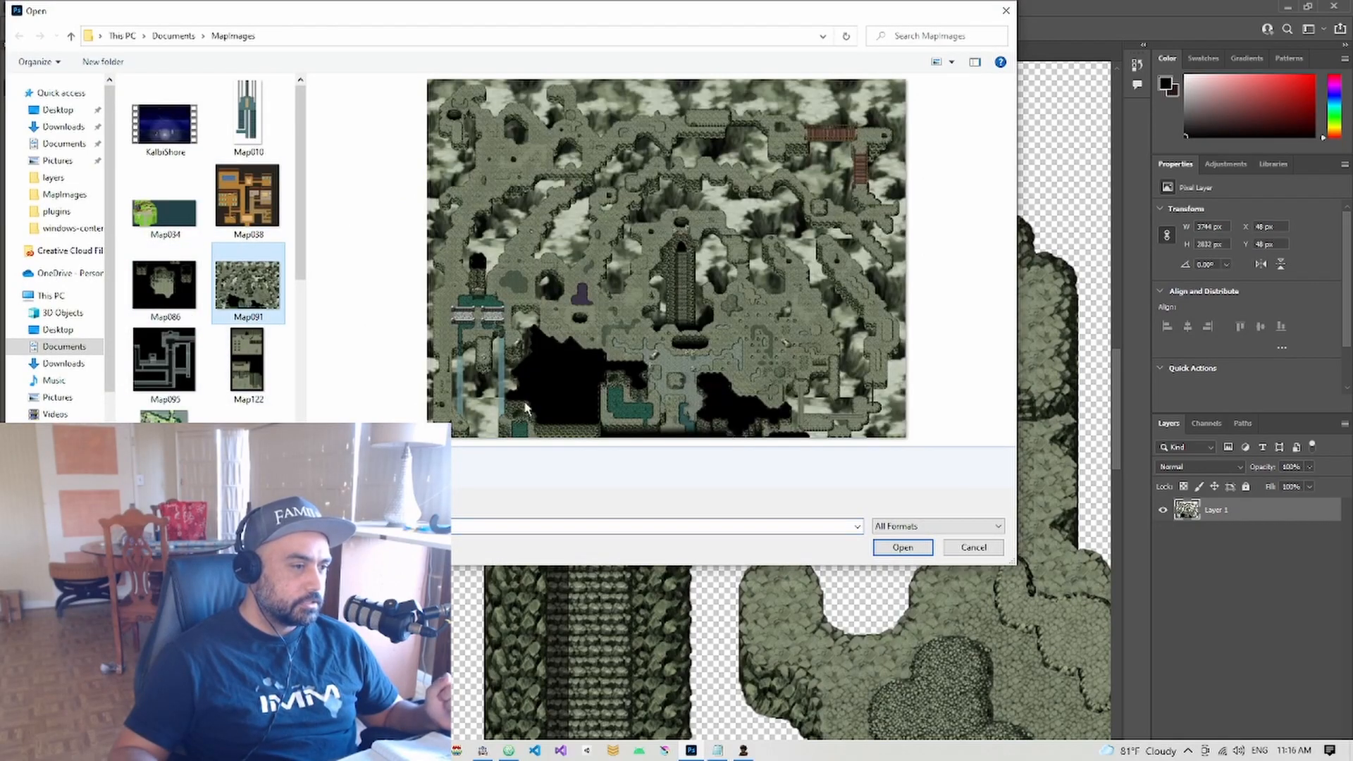
click(901, 548)
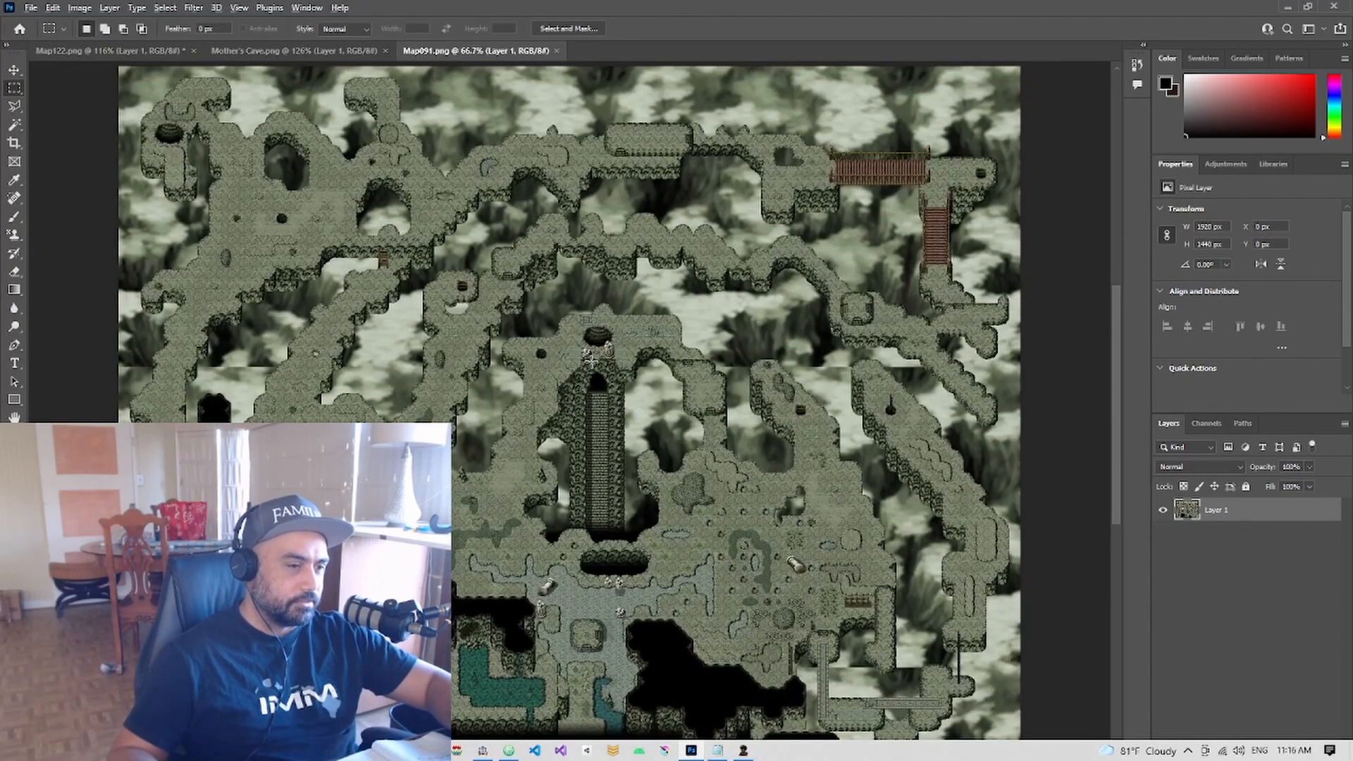
alt+scroll(590, 361, up, 2)
alt+scroll(589, 361, down, 4)
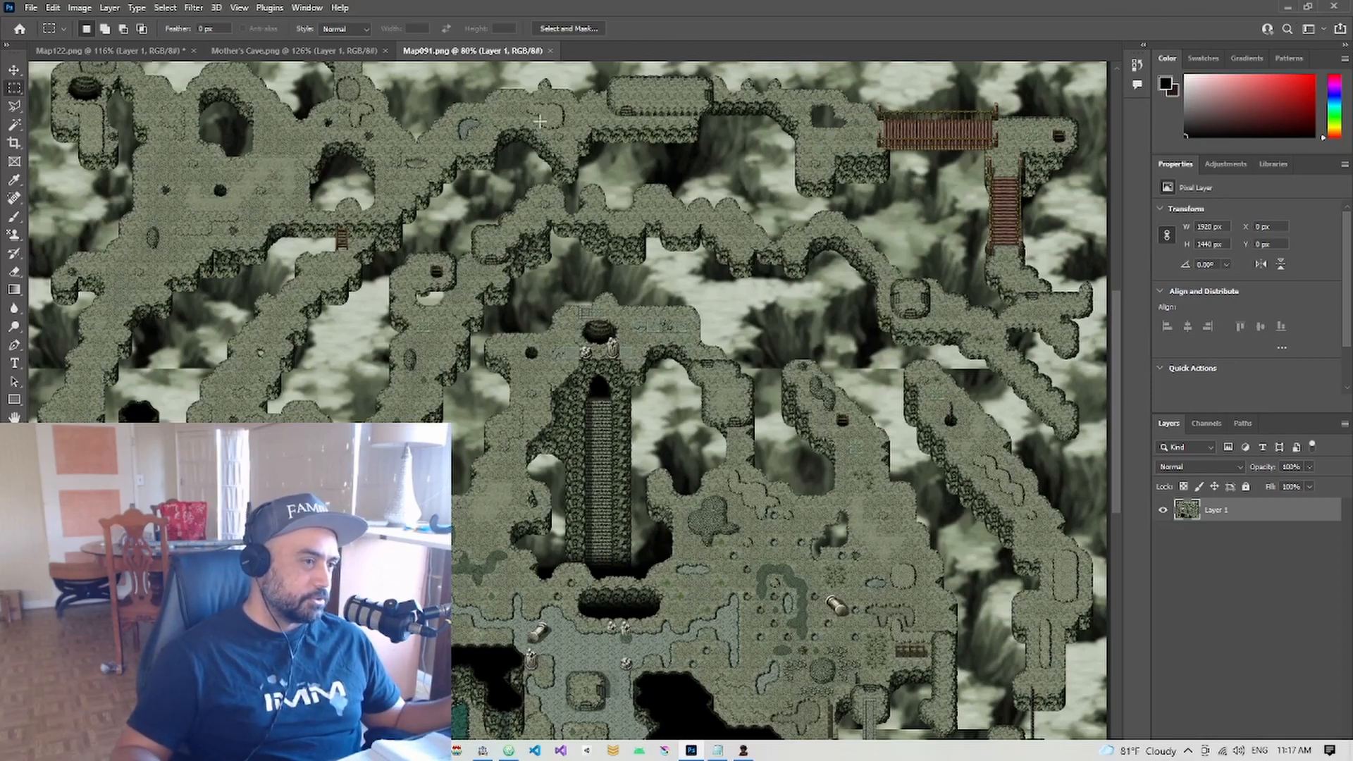
Examine the Mother's Cave mapshot for comparison, both as a whole and around the central pit and cave entrance
click(332, 51)
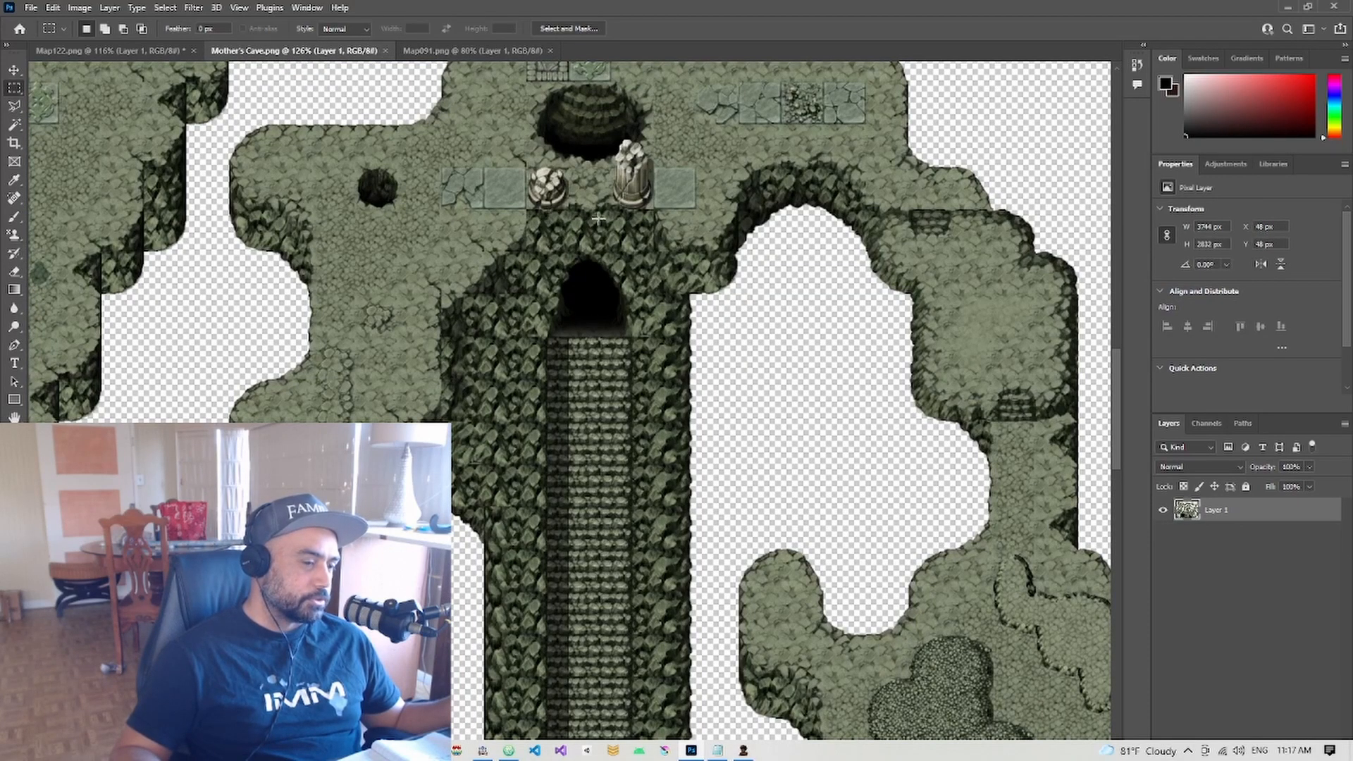
scroll(592, 236, up, 2)
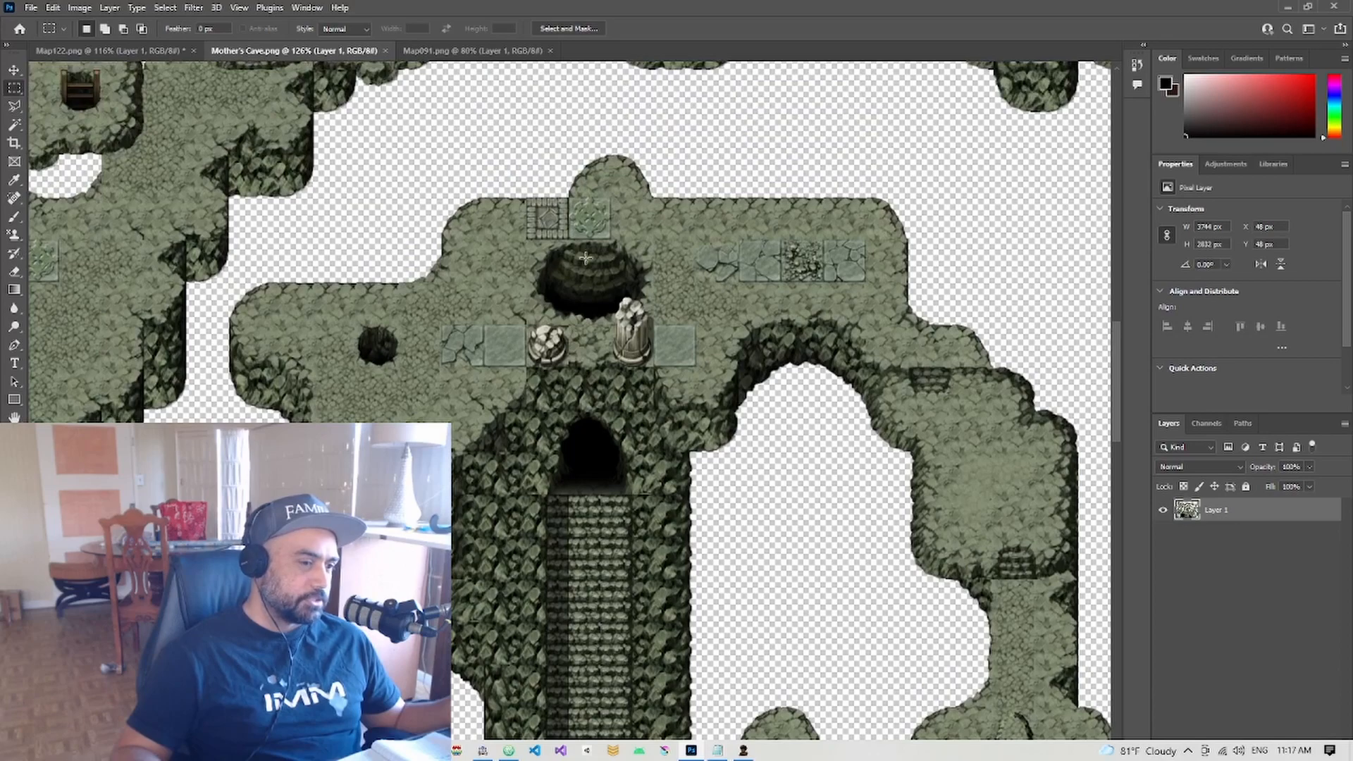
scroll(640, 331, down, 2)
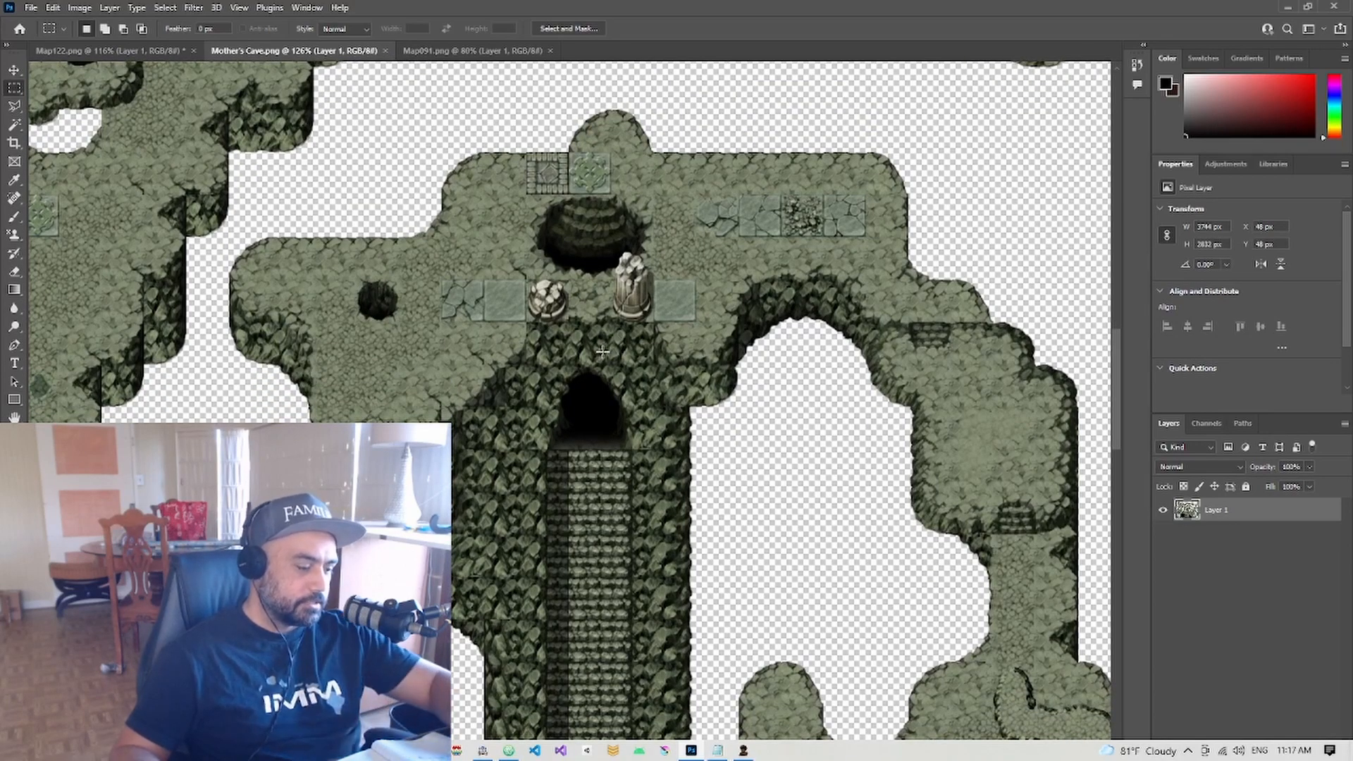
alt+scroll(599, 356, up, 3)
alt+scroll(598, 356, down, 5)
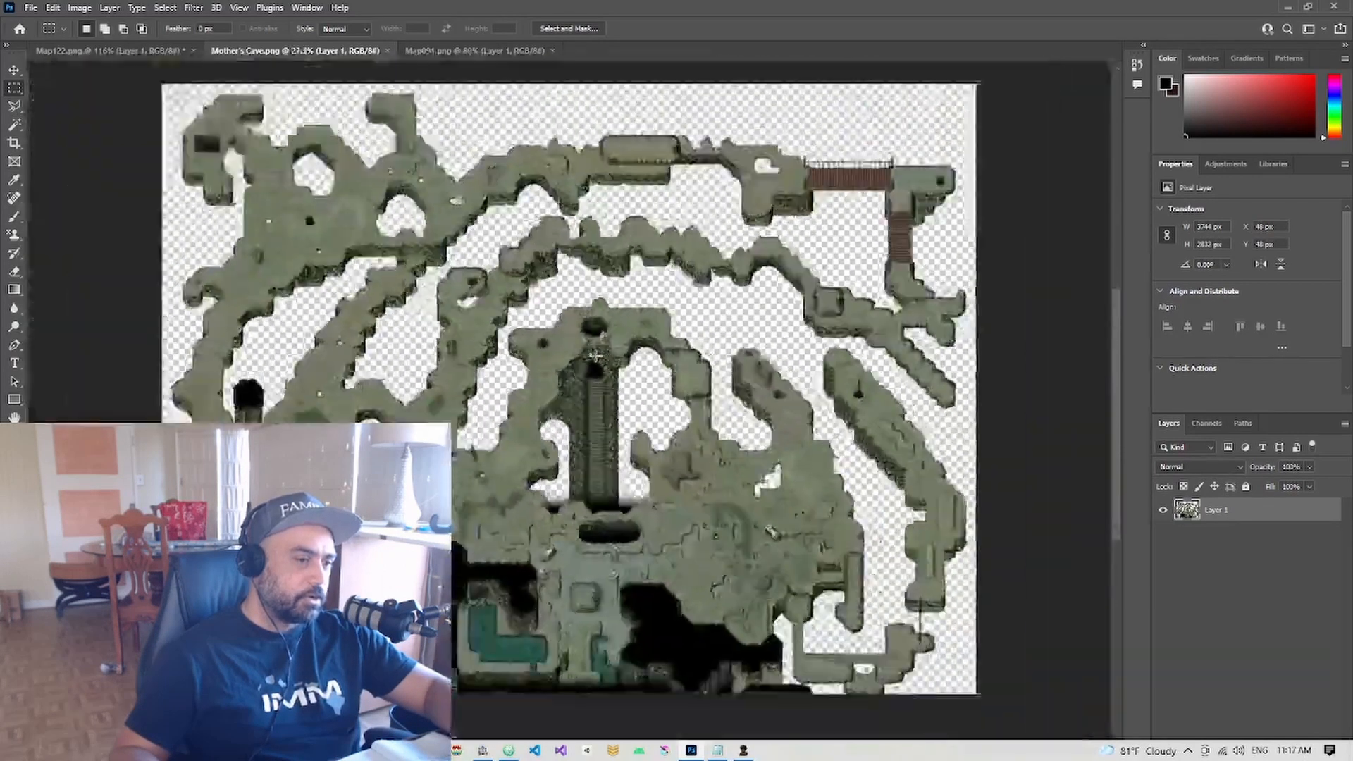
alt+scroll(595, 355, up, 2)
alt+scroll(595, 356, up, 5)
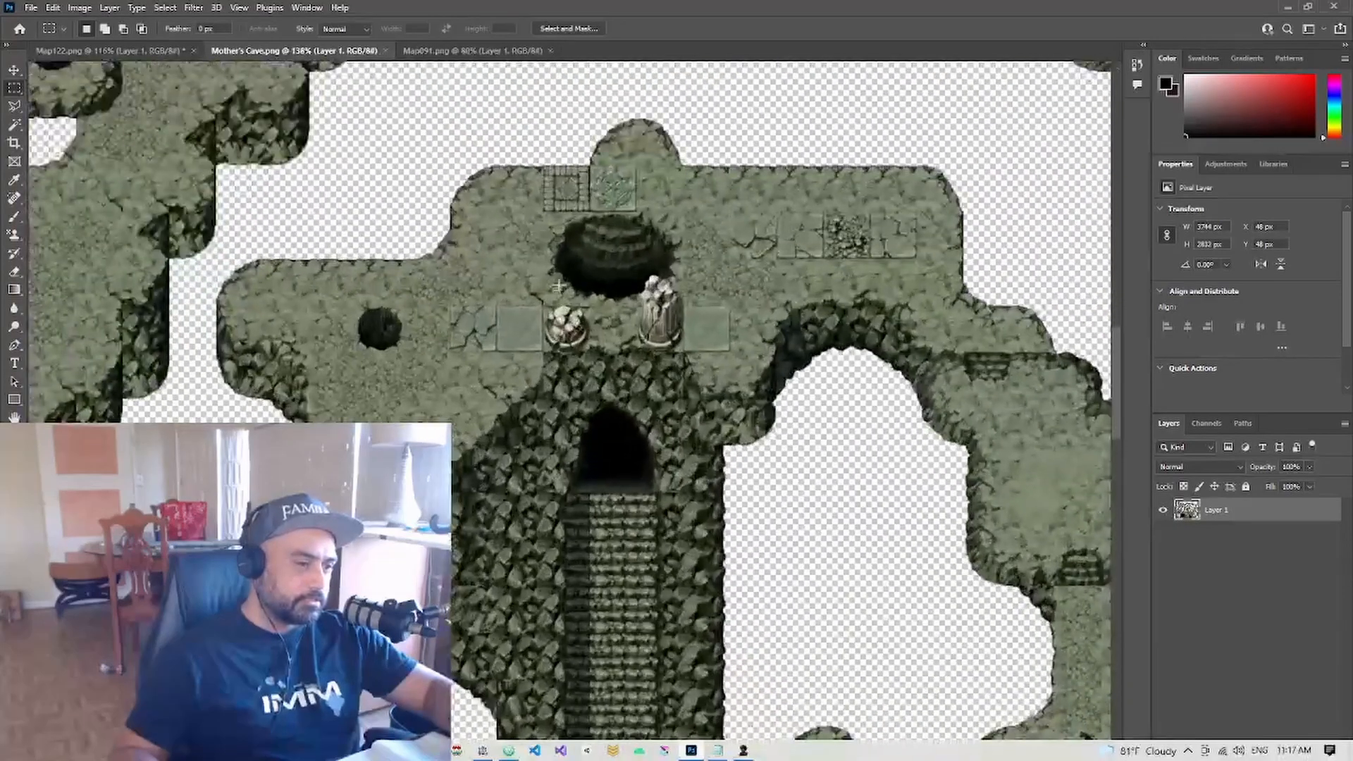
click(693, 499)
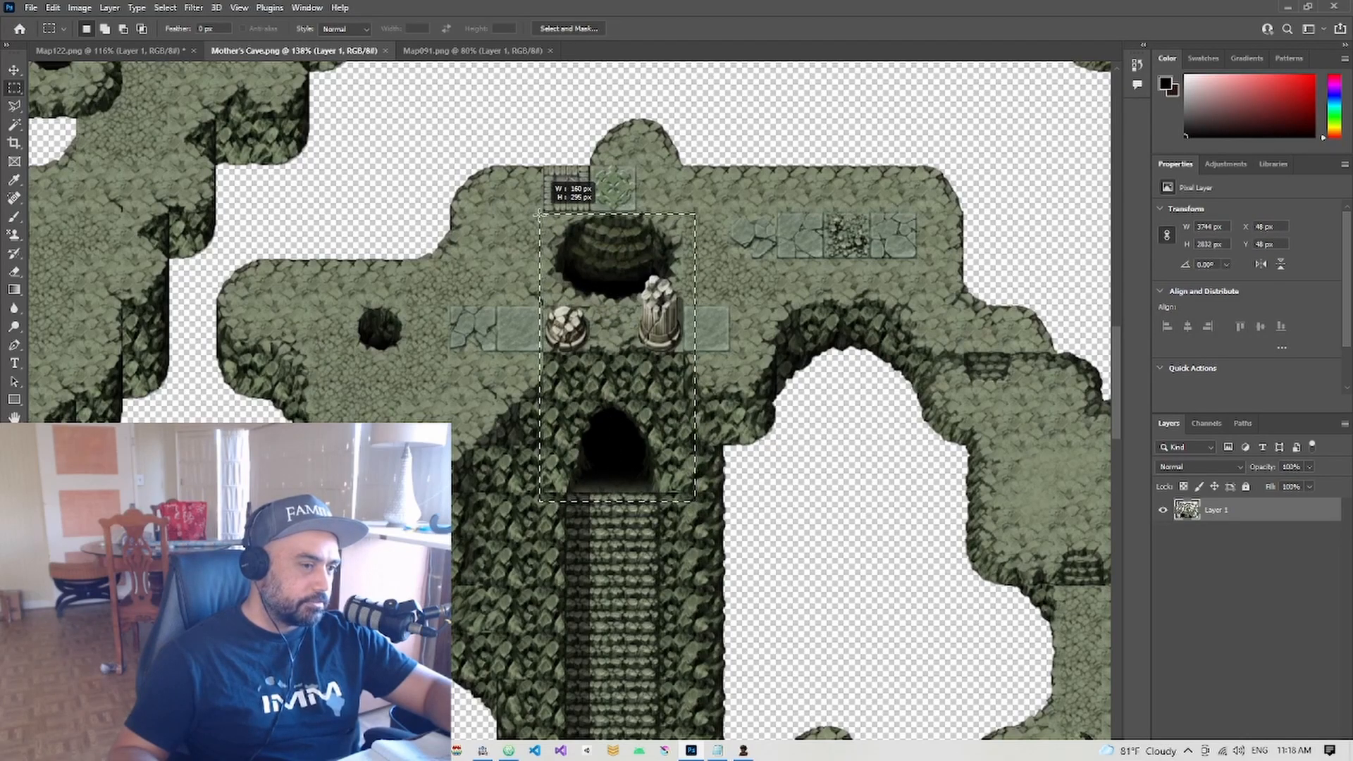
drag(538, 212, 538, 214)
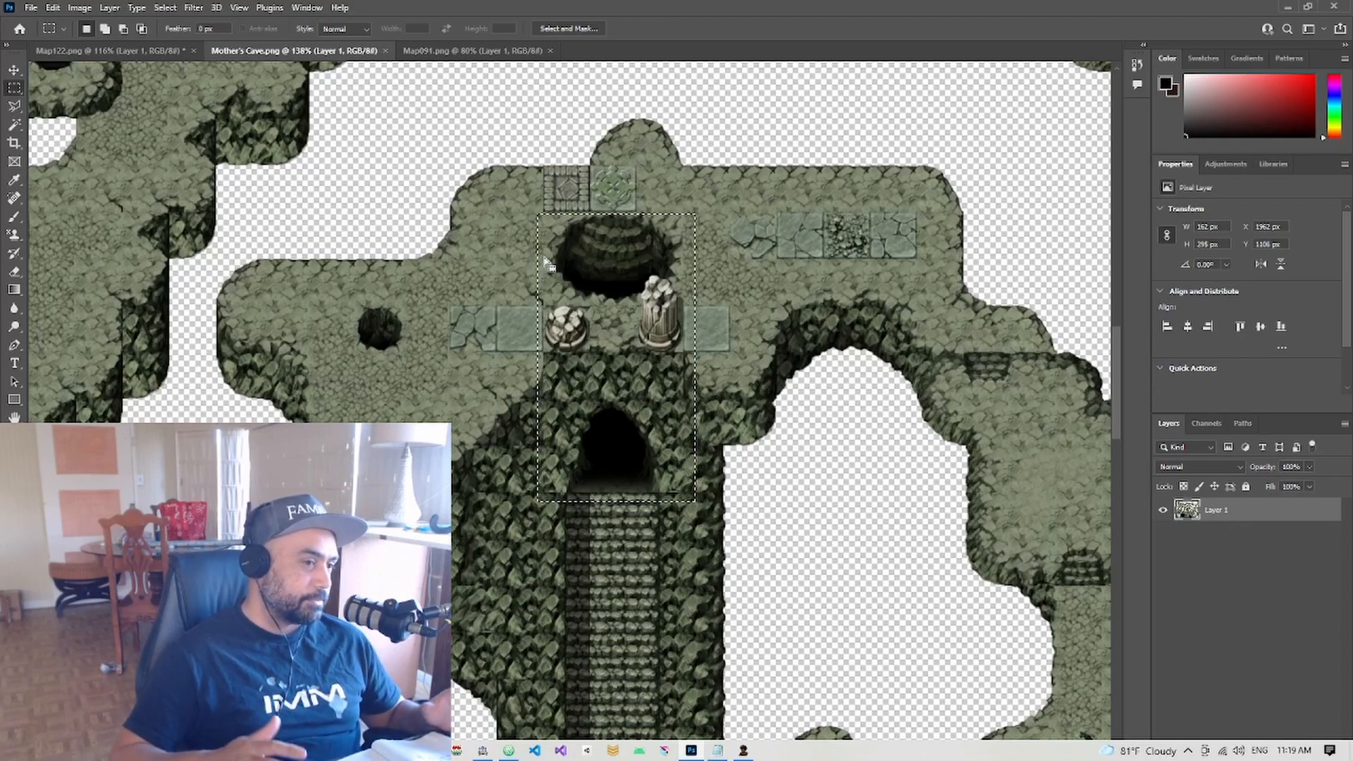
click(704, 511)
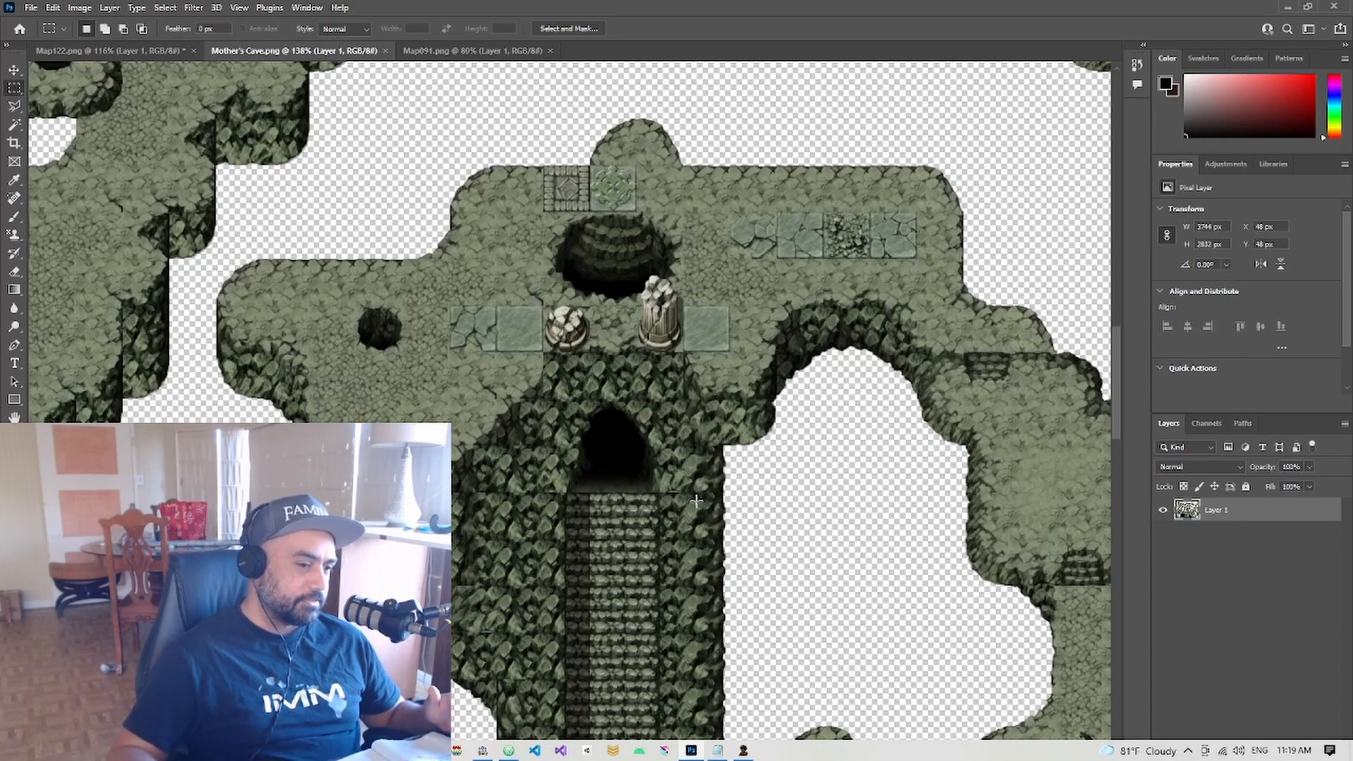
Crop Mother's Cave.png to a rectangular selection of about 2124 × 1410 px from its upper-left corner to the central cave entrance
alt+scroll(694, 506, down, 5)
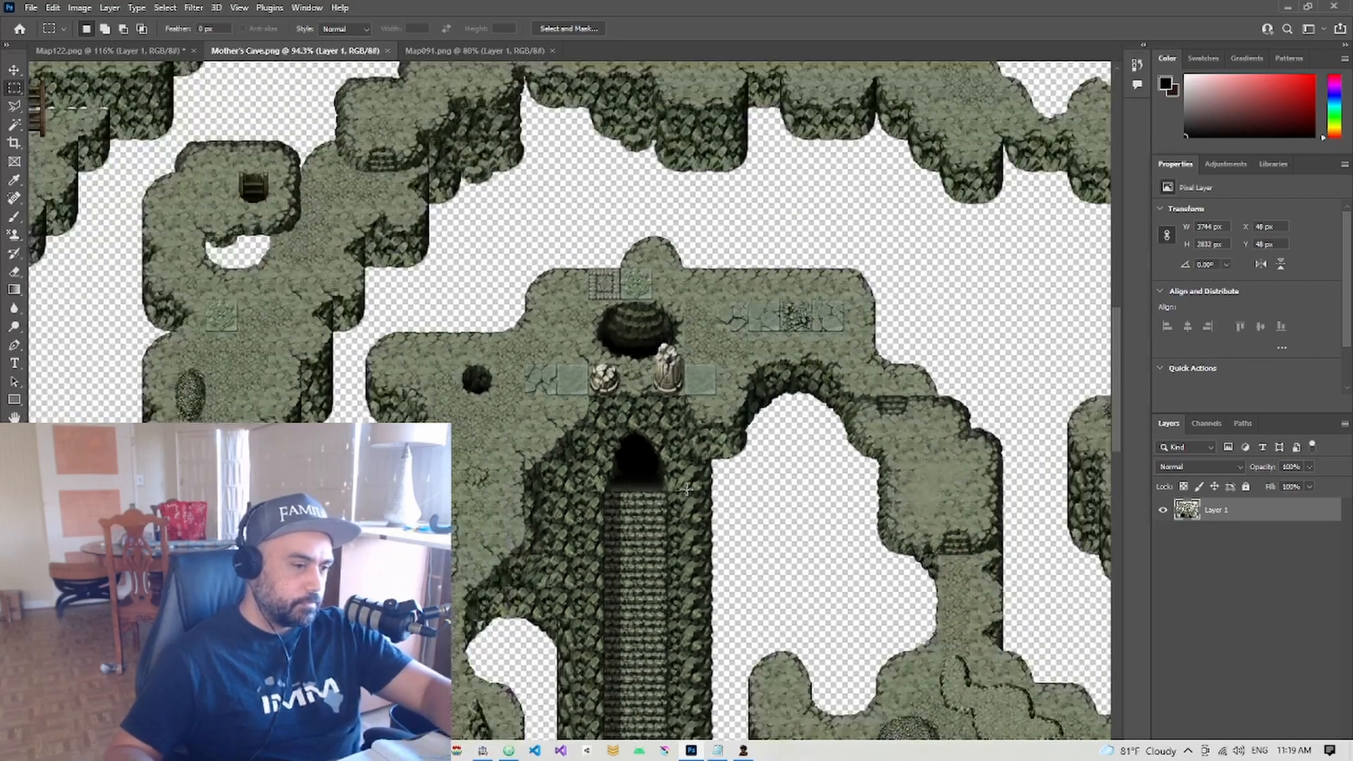
alt+scroll(683, 487, down, 2)
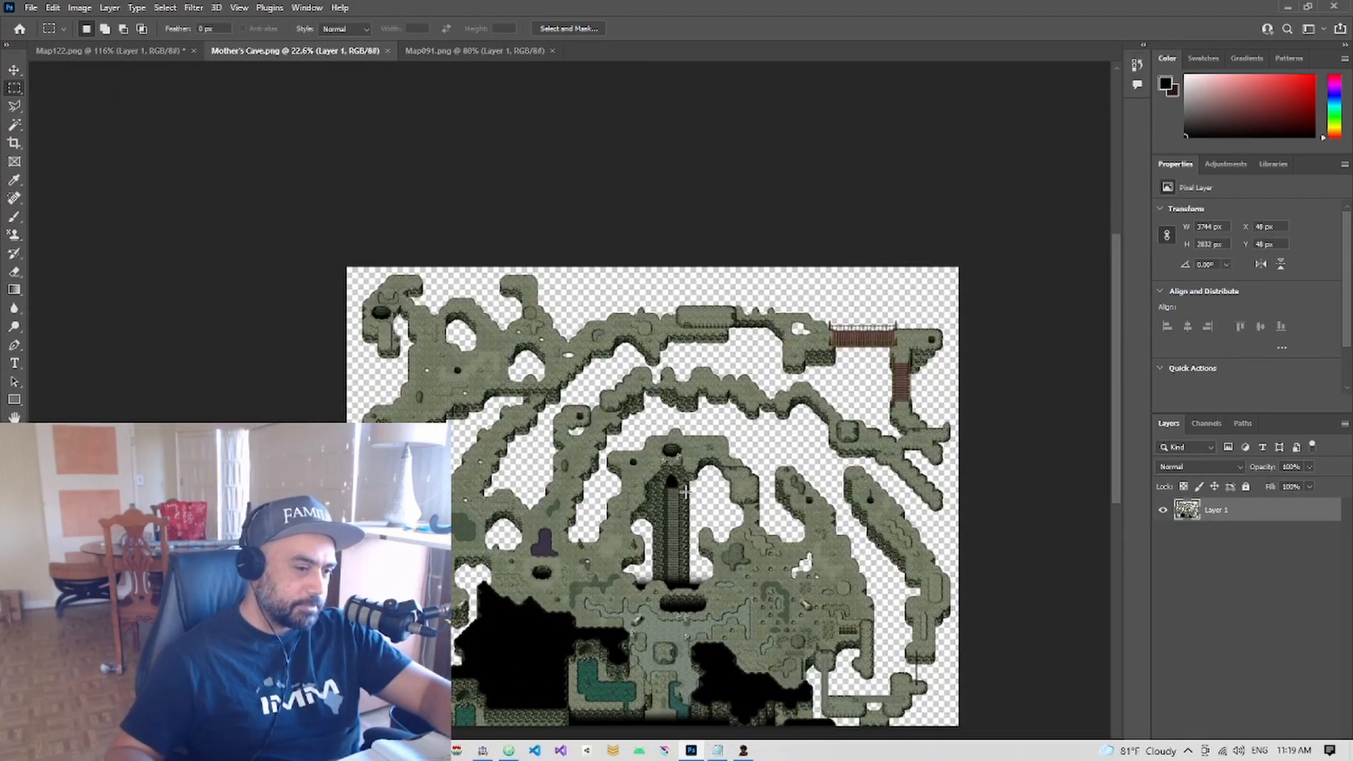
drag(683, 491, 354, 250)
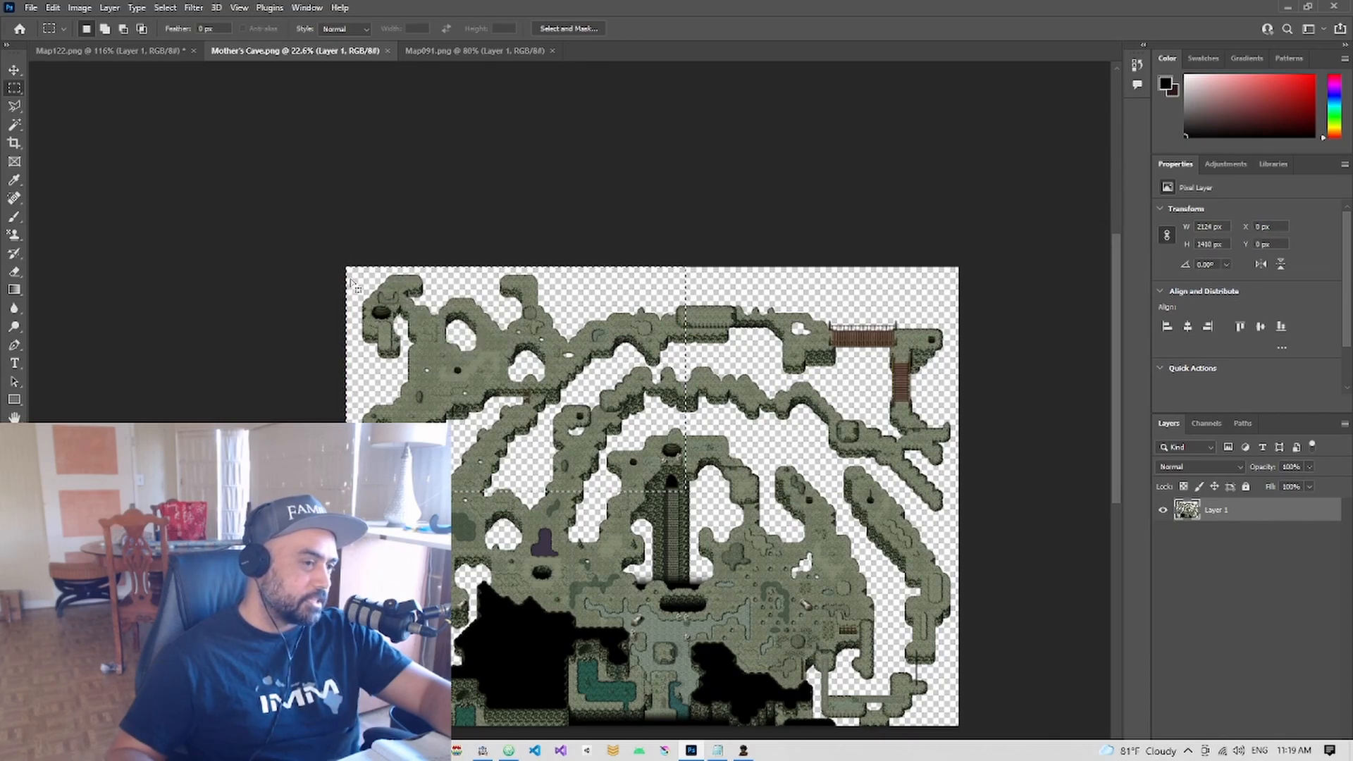
click(80, 7)
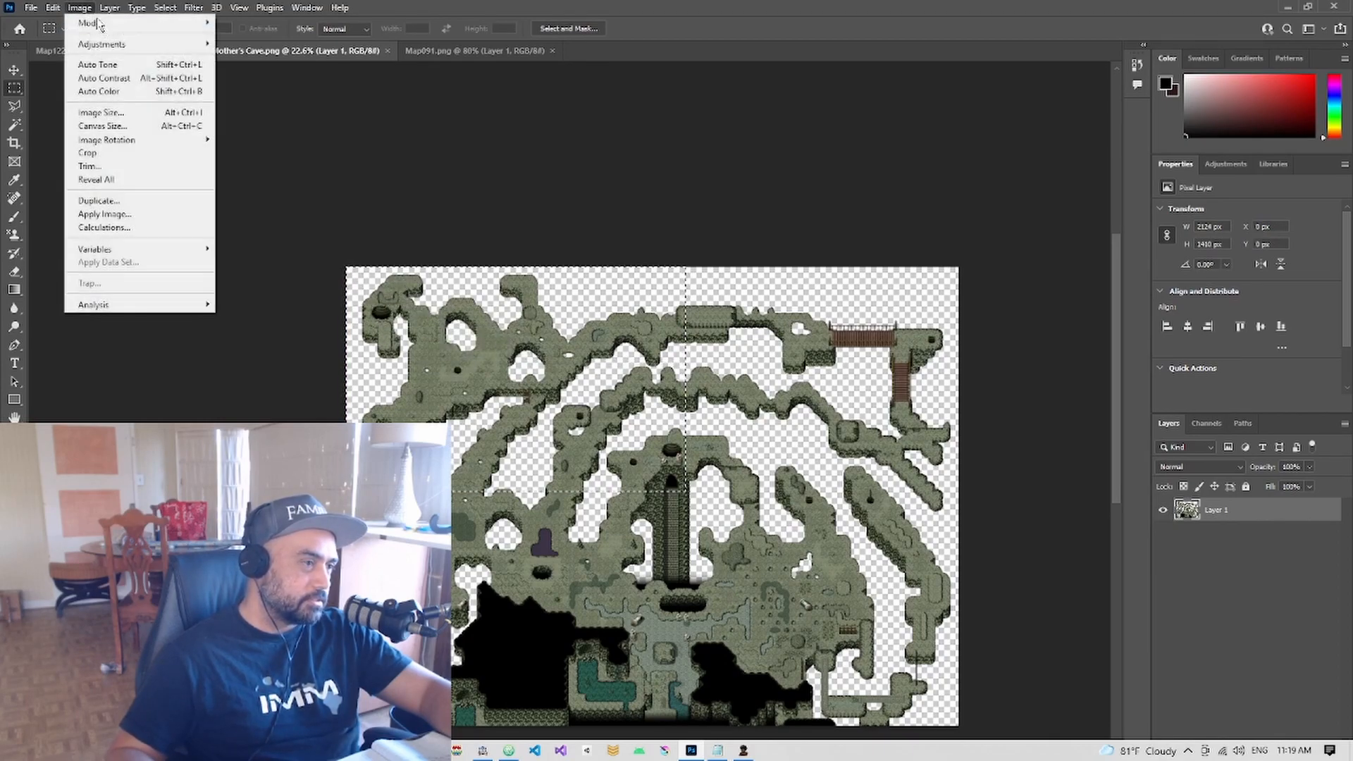
click(124, 154)
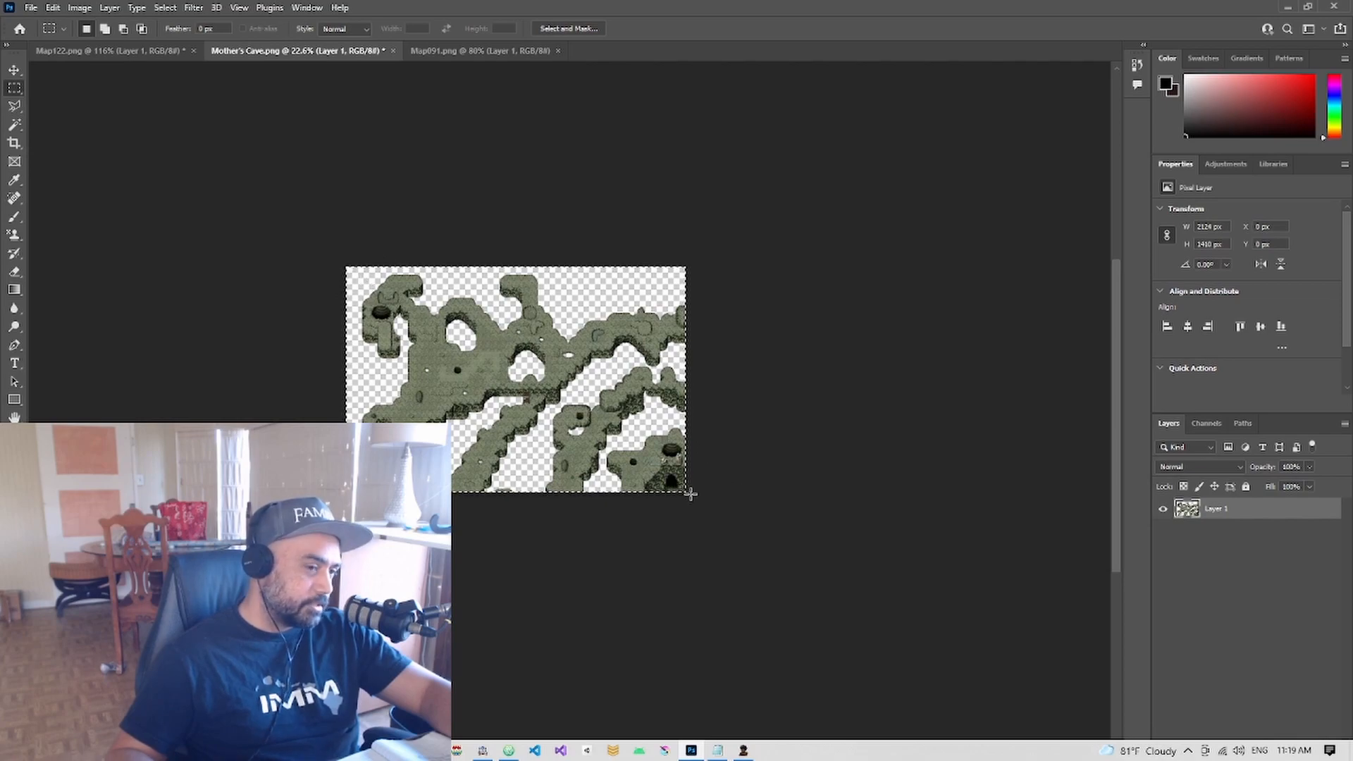
Inspect the cropped map and check its canvas size without changing it
scroll(670, 481, up, 10)
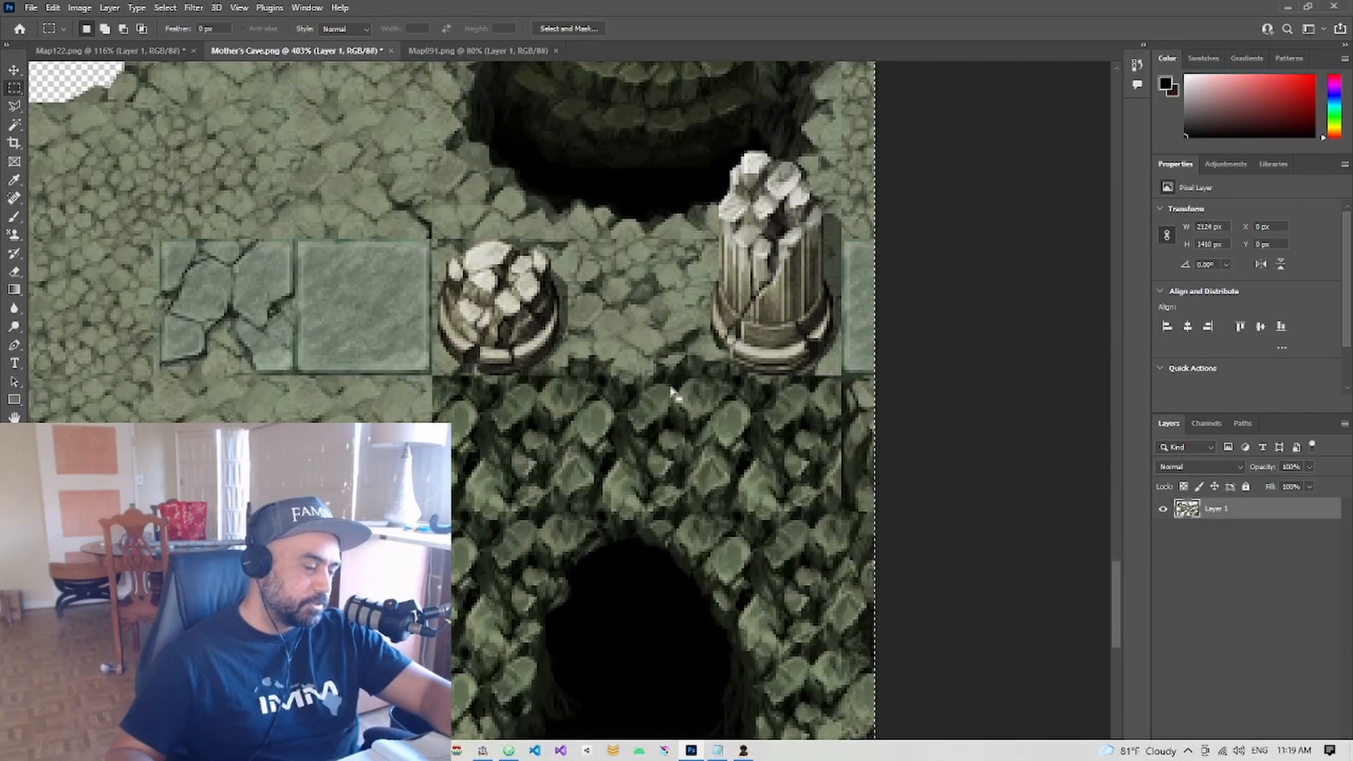
scroll(620, 399, down, 4)
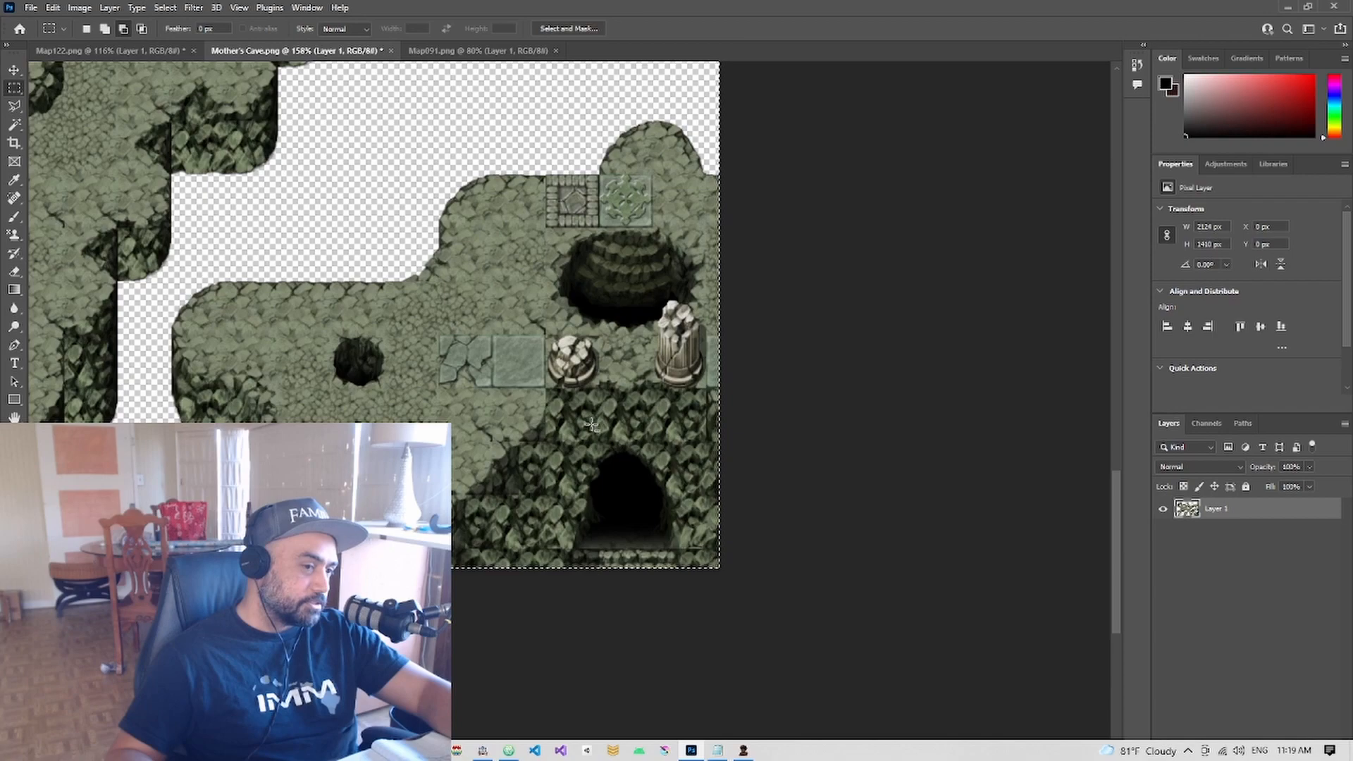
scroll(592, 427, down, 8)
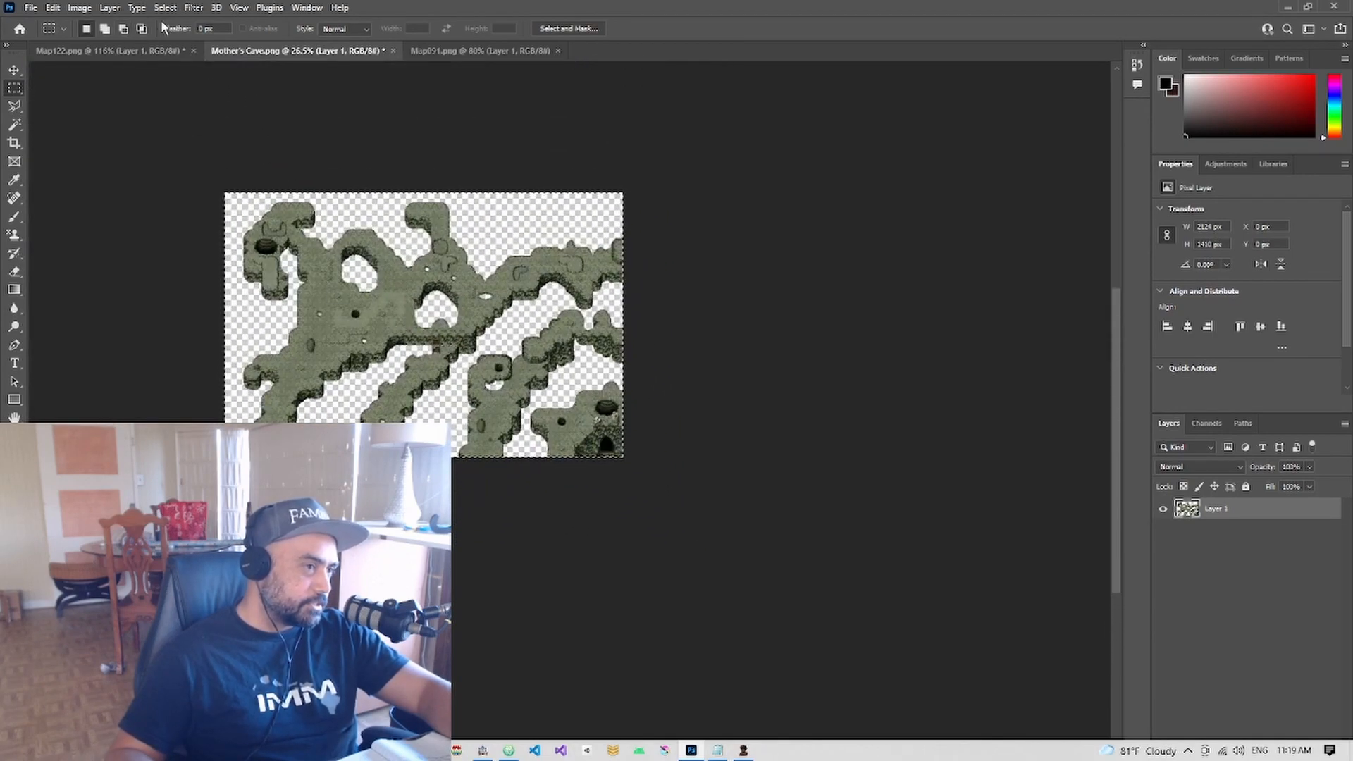
click(79, 8)
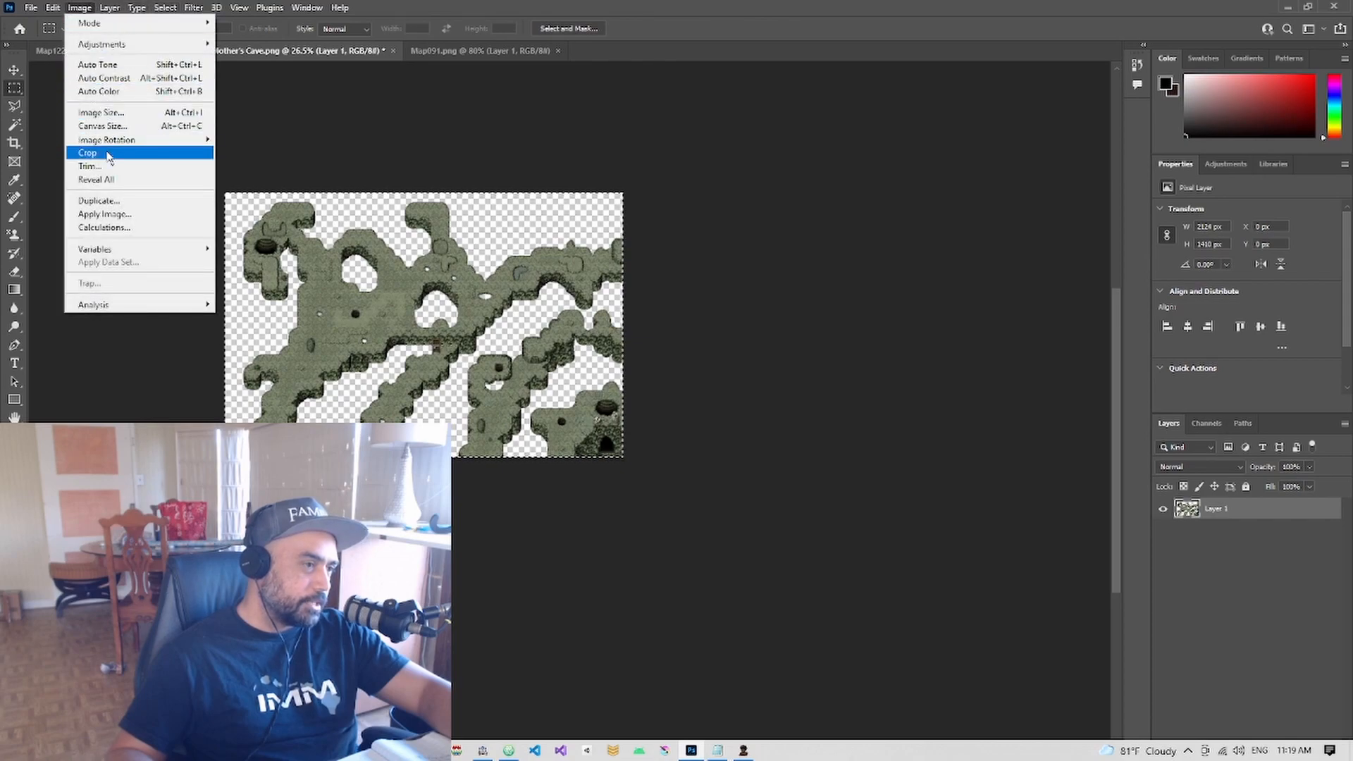
click(106, 126)
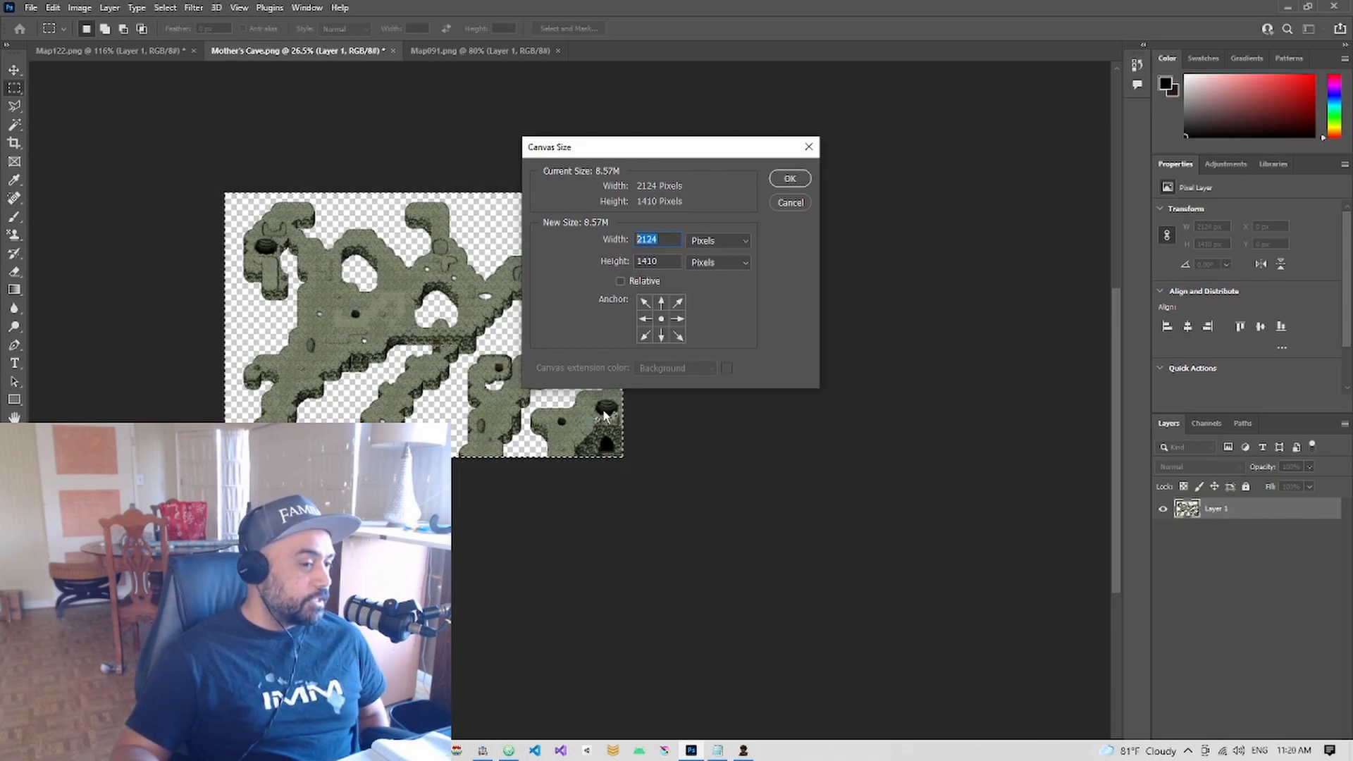
click(779, 206)
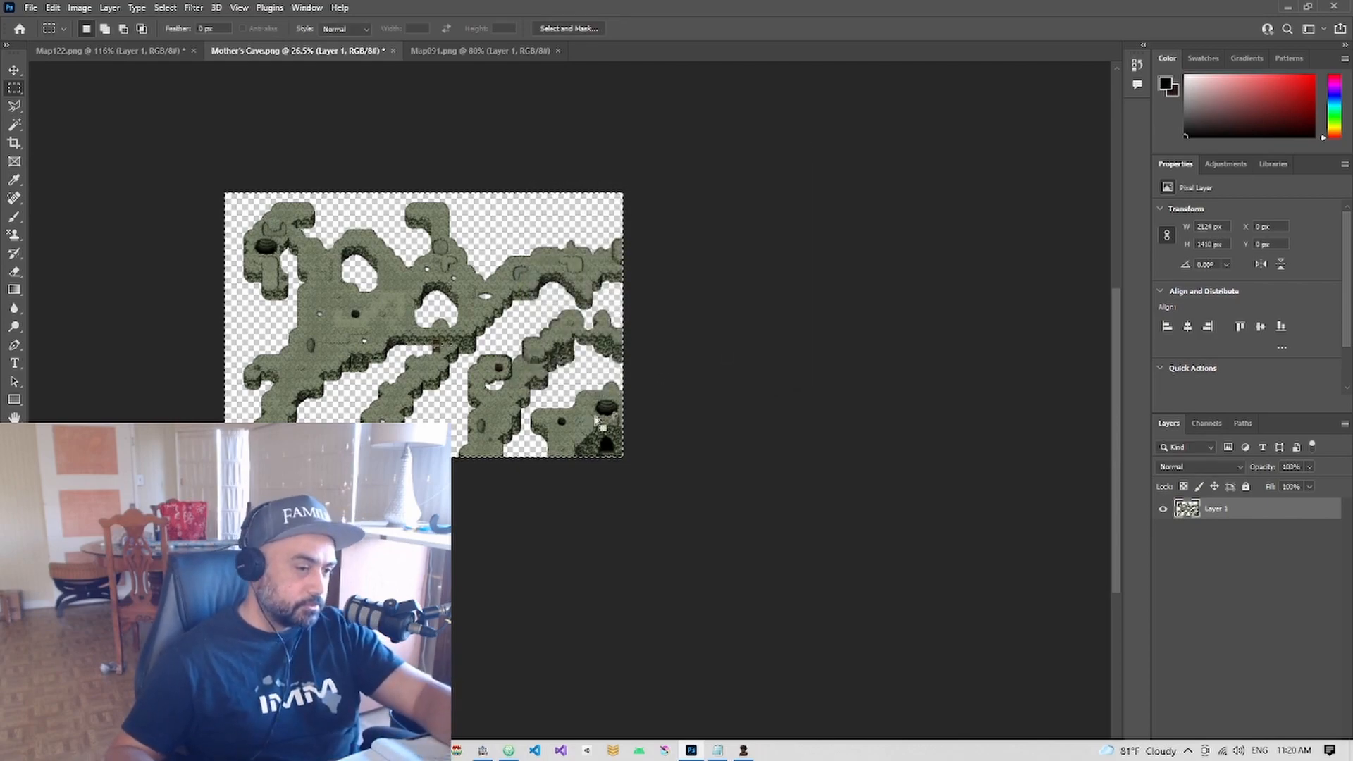
key(z)
scroll(603, 434, up, 1)
scroll(603, 434, down, 1)
alt+scroll(603, 434, up, 3)
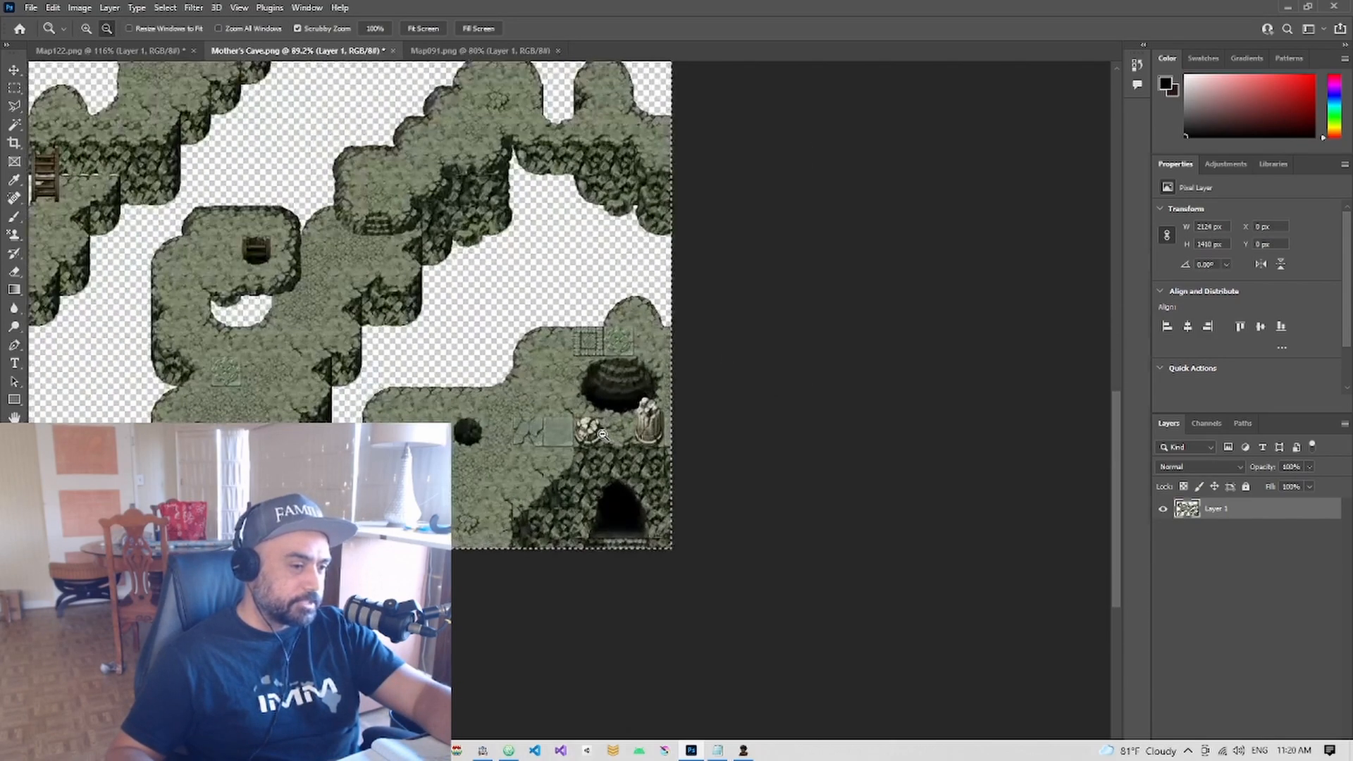
alt+scroll(603, 435, up, 5)
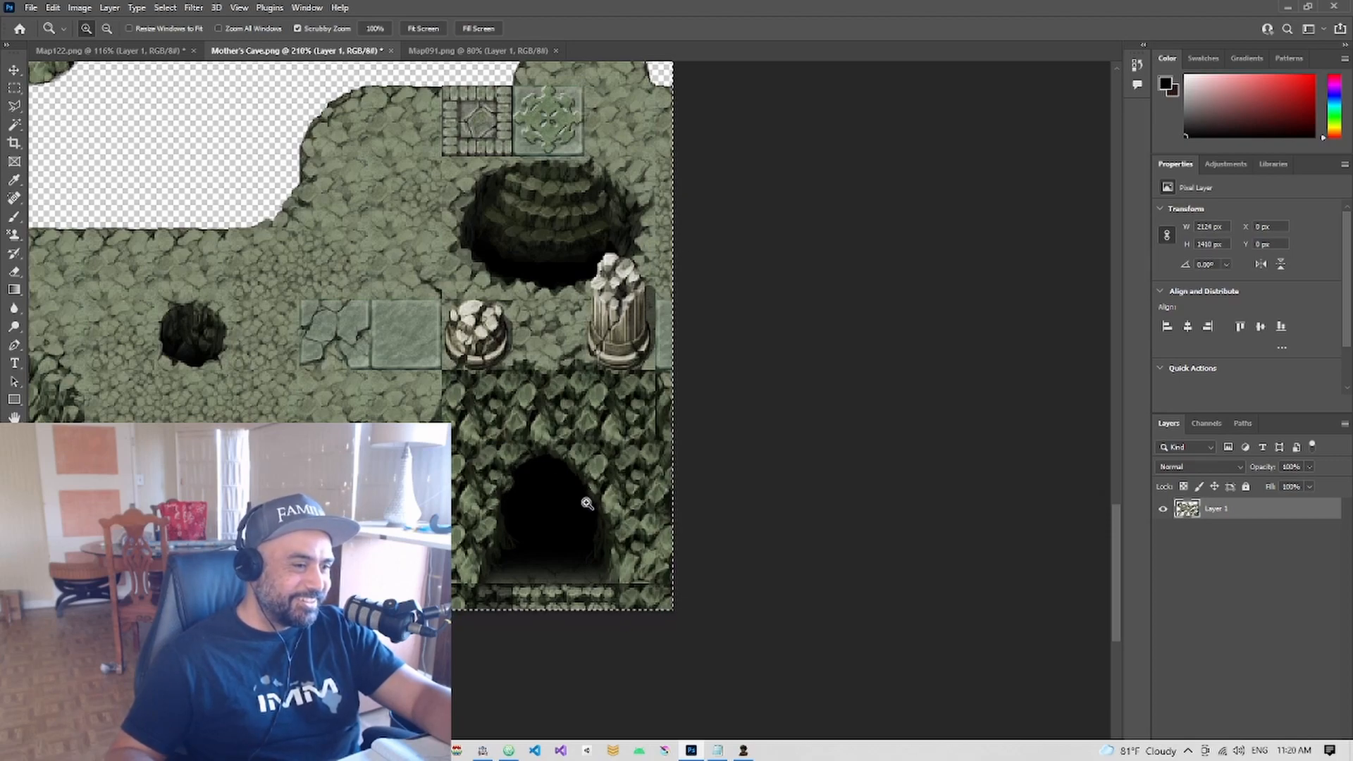
alt+scroll(482, 476, down, 2)
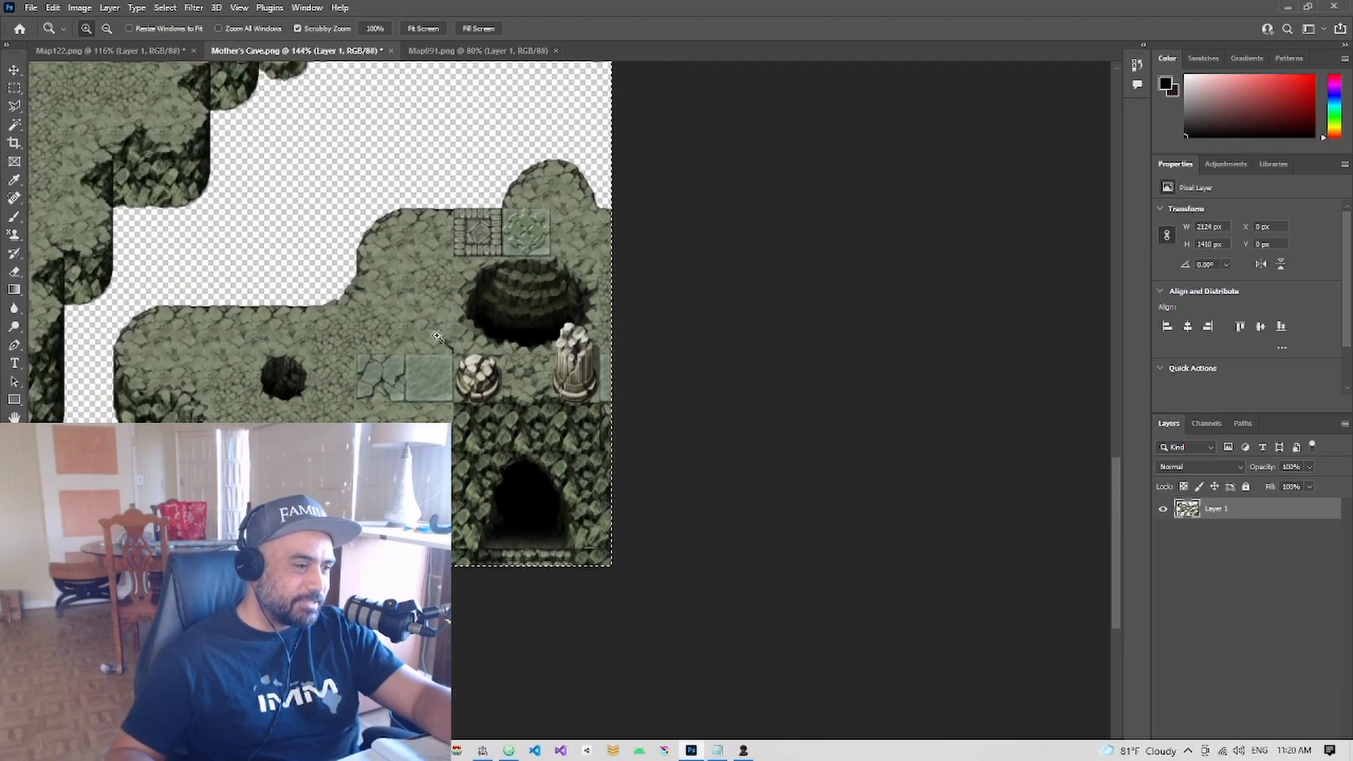
alt+scroll(409, 303, up, 2)
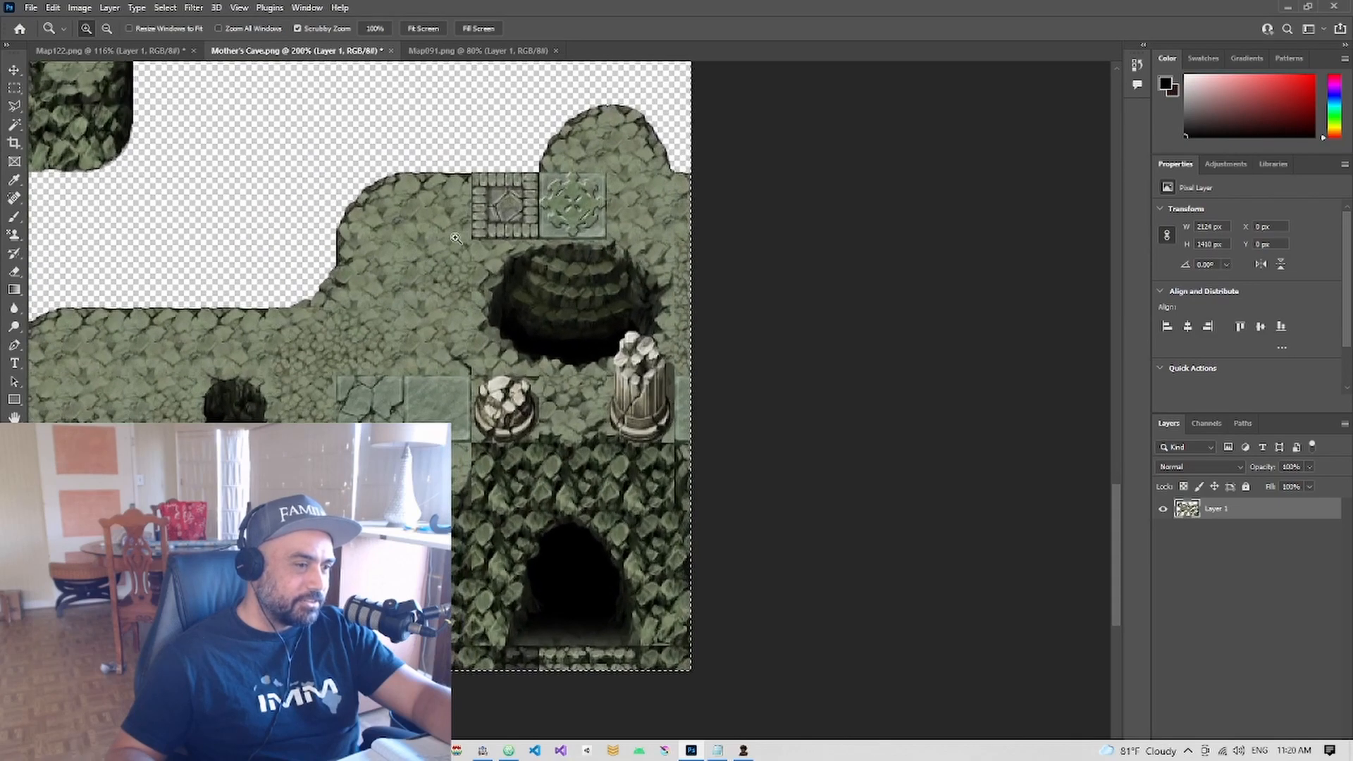
key(m)
drag(471, 246, 725, 713)
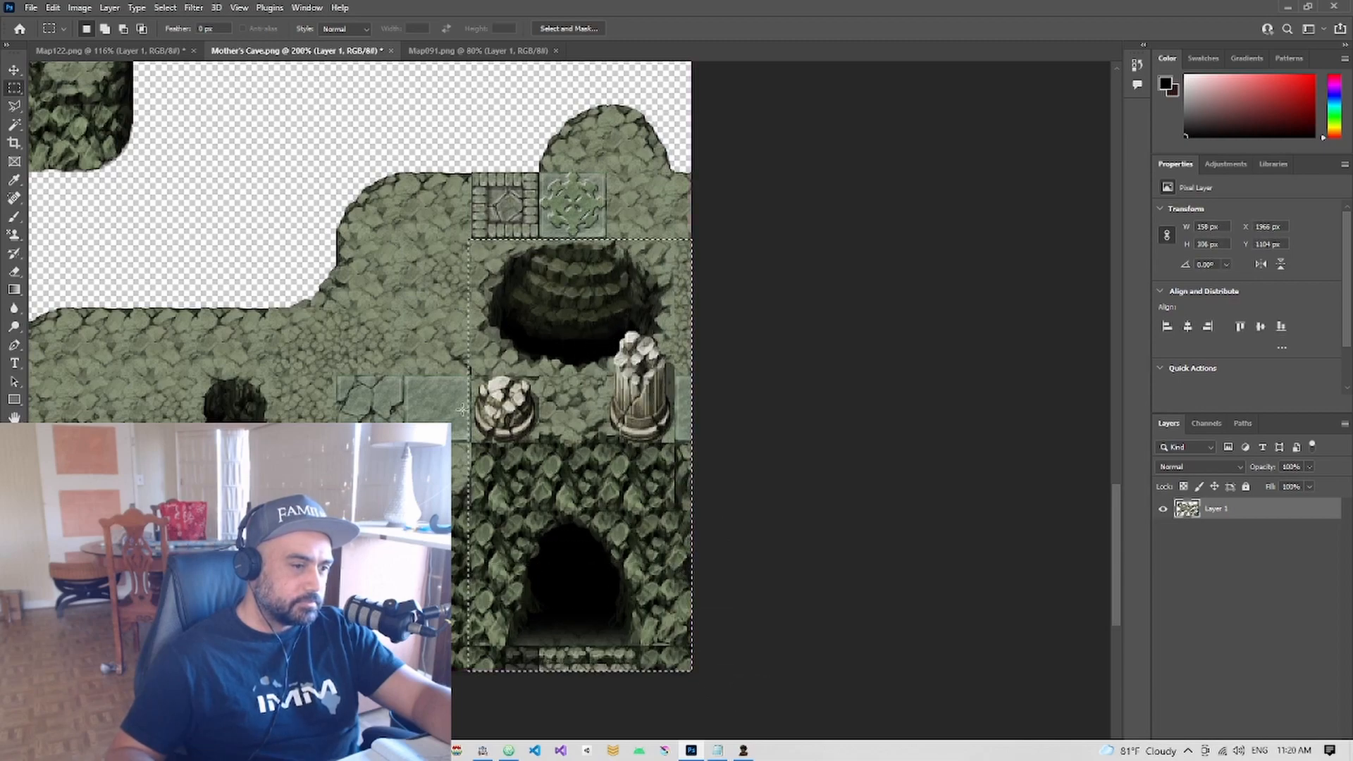
click(671, 261)
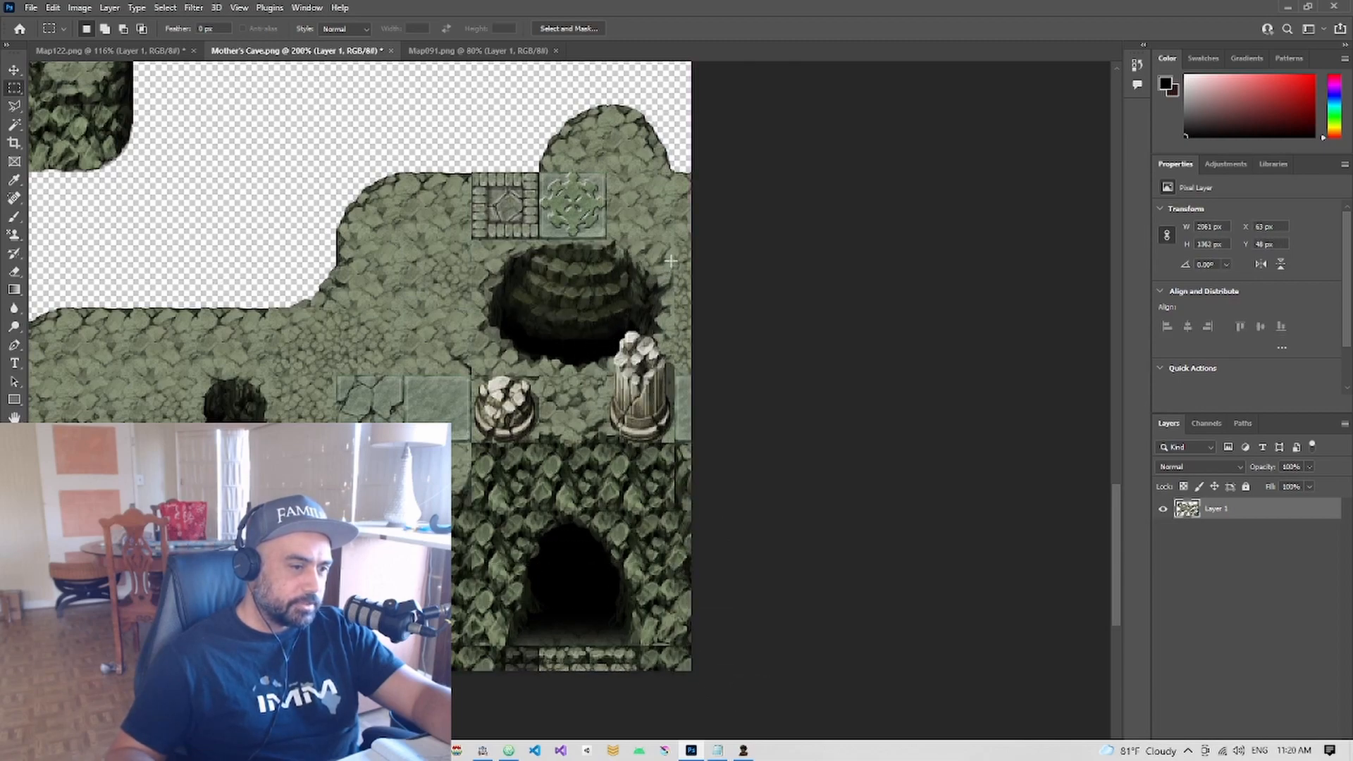
Marquee-select the pit and cave entrance, about 135 × 302 px, and delete everything outside it by inverting the selection
drag(671, 259, 620, 379)
click(667, 246)
drag(650, 291, 480, 672)
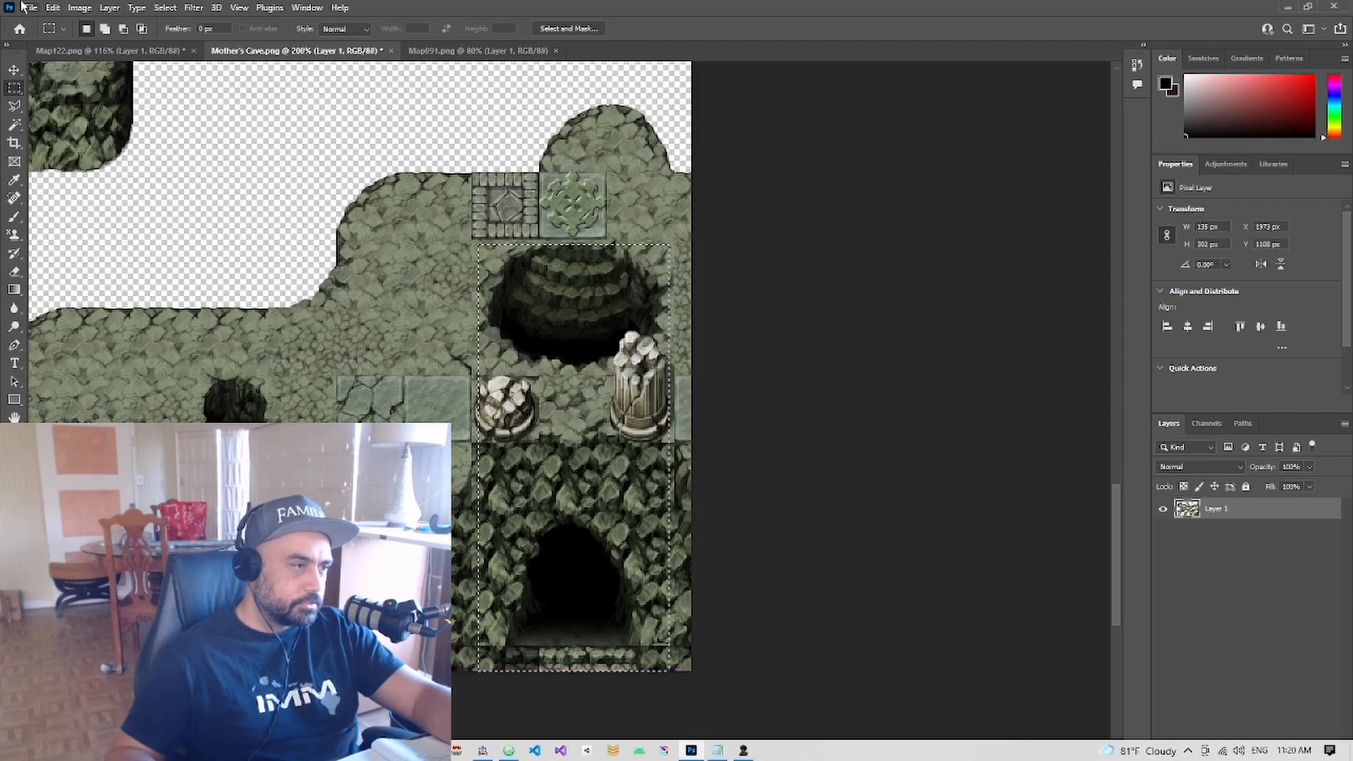
click(165, 8)
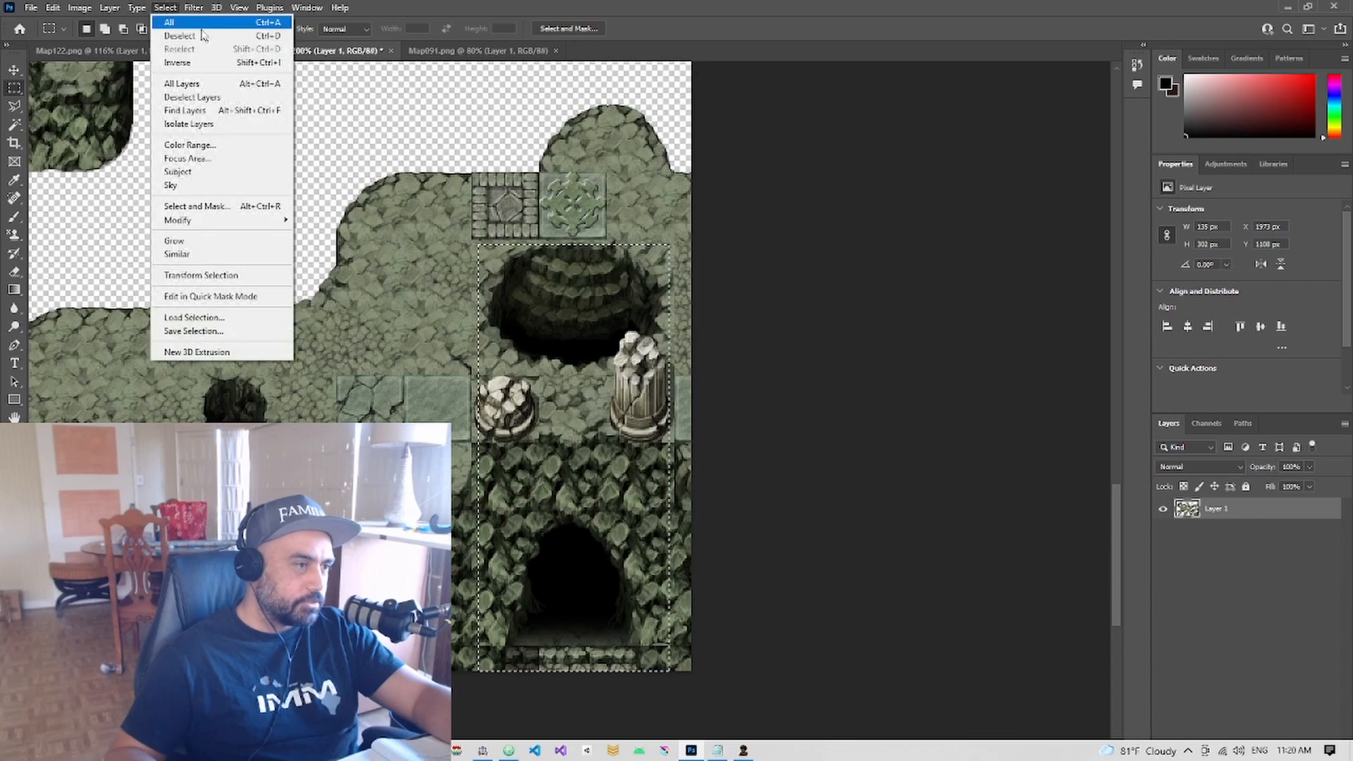
click(210, 64)
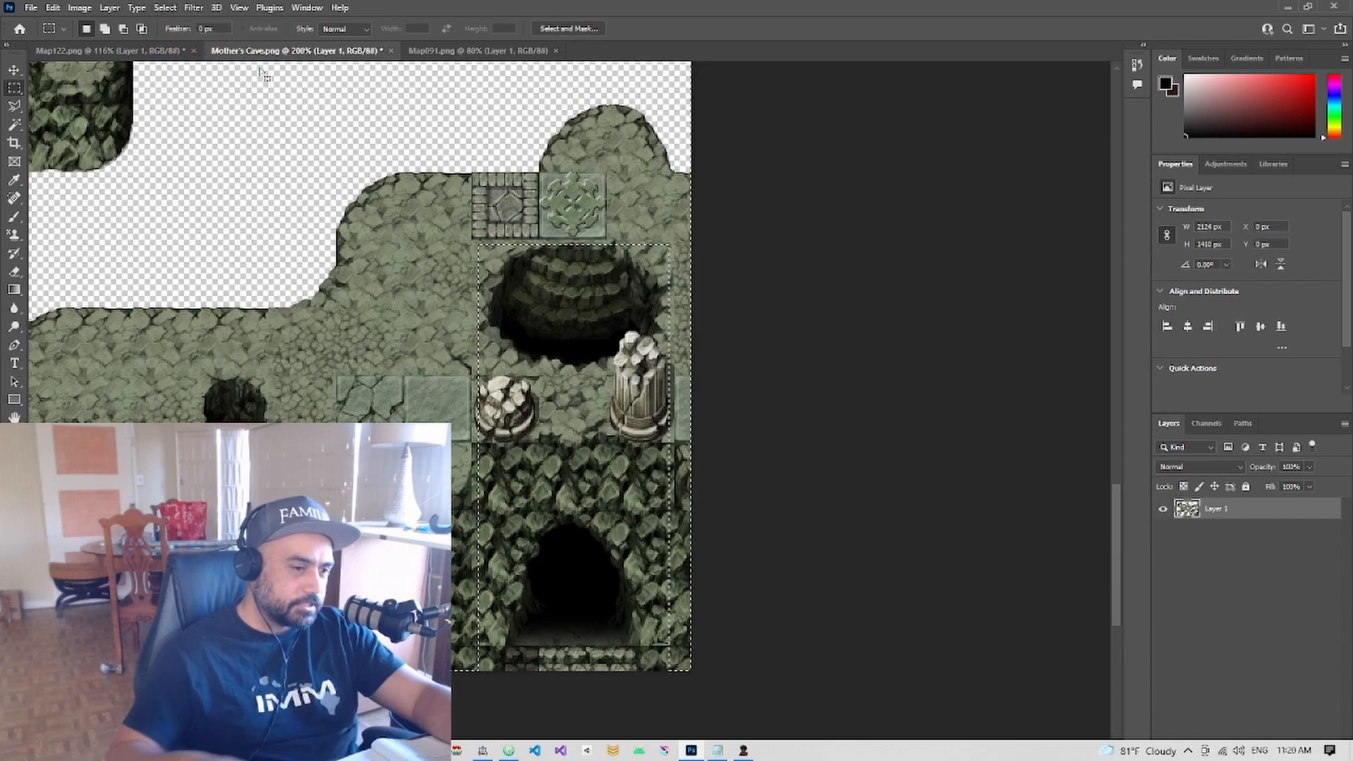
key(Delete)
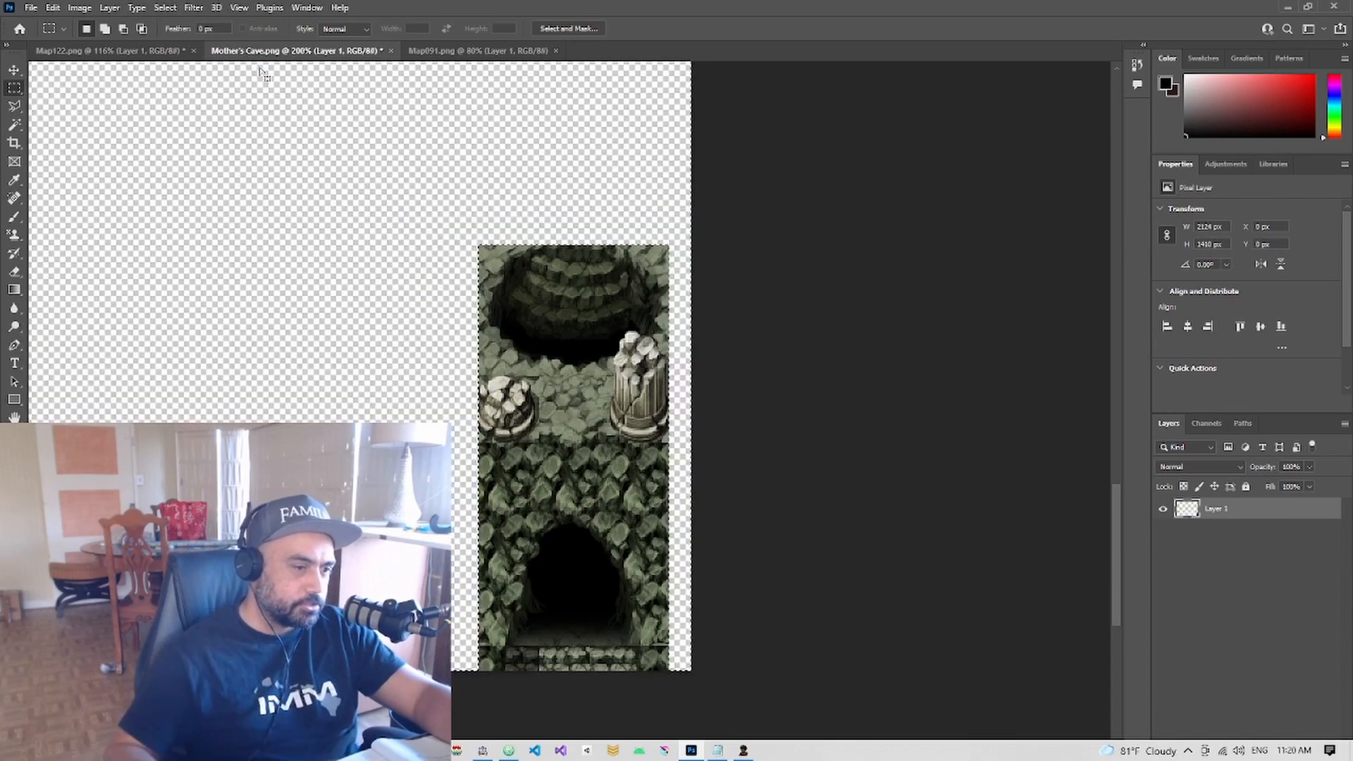
alt+scroll(576, 228, up, 2)
alt+scroll(576, 227, up, 4)
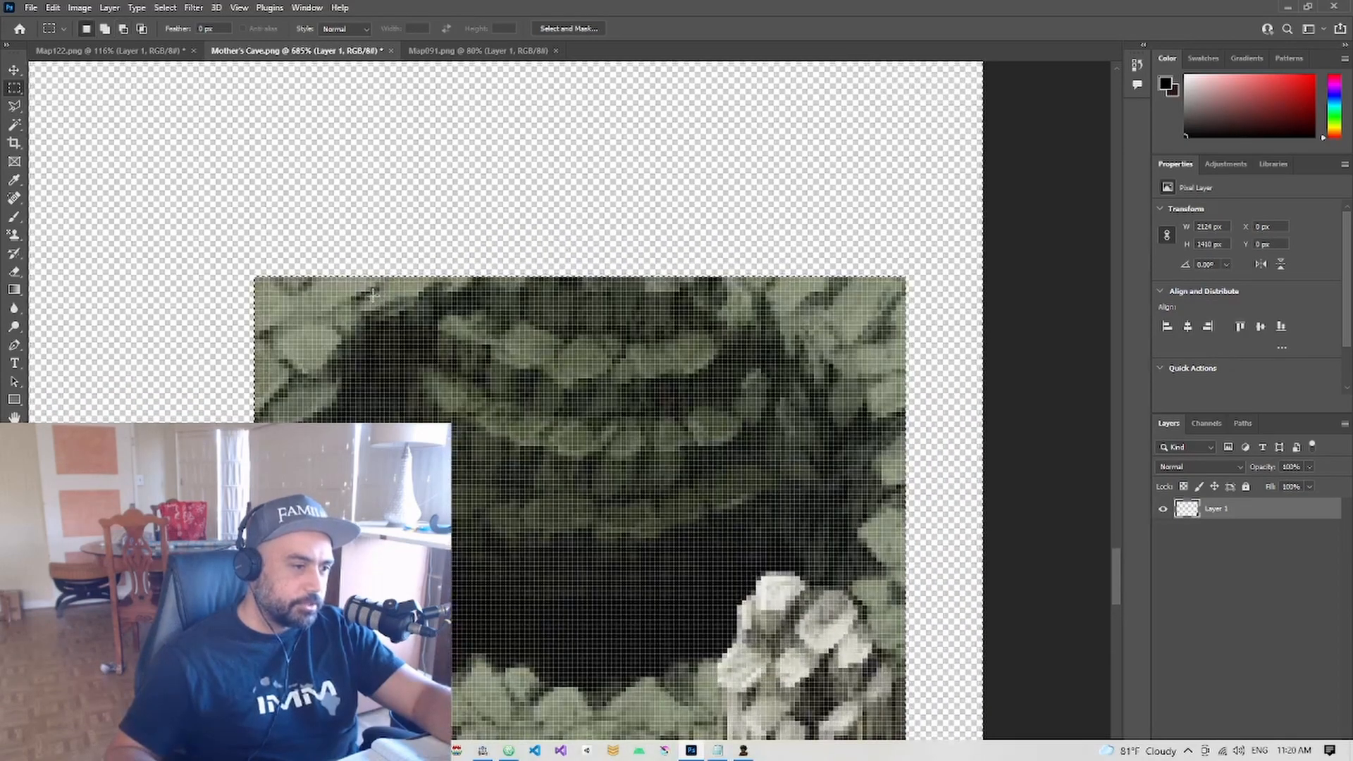
Clear the old selection, lasso an angular area about 158 × 56 px around the pit's two upper corners, and delete it
key(ctrl+d)
key(l)
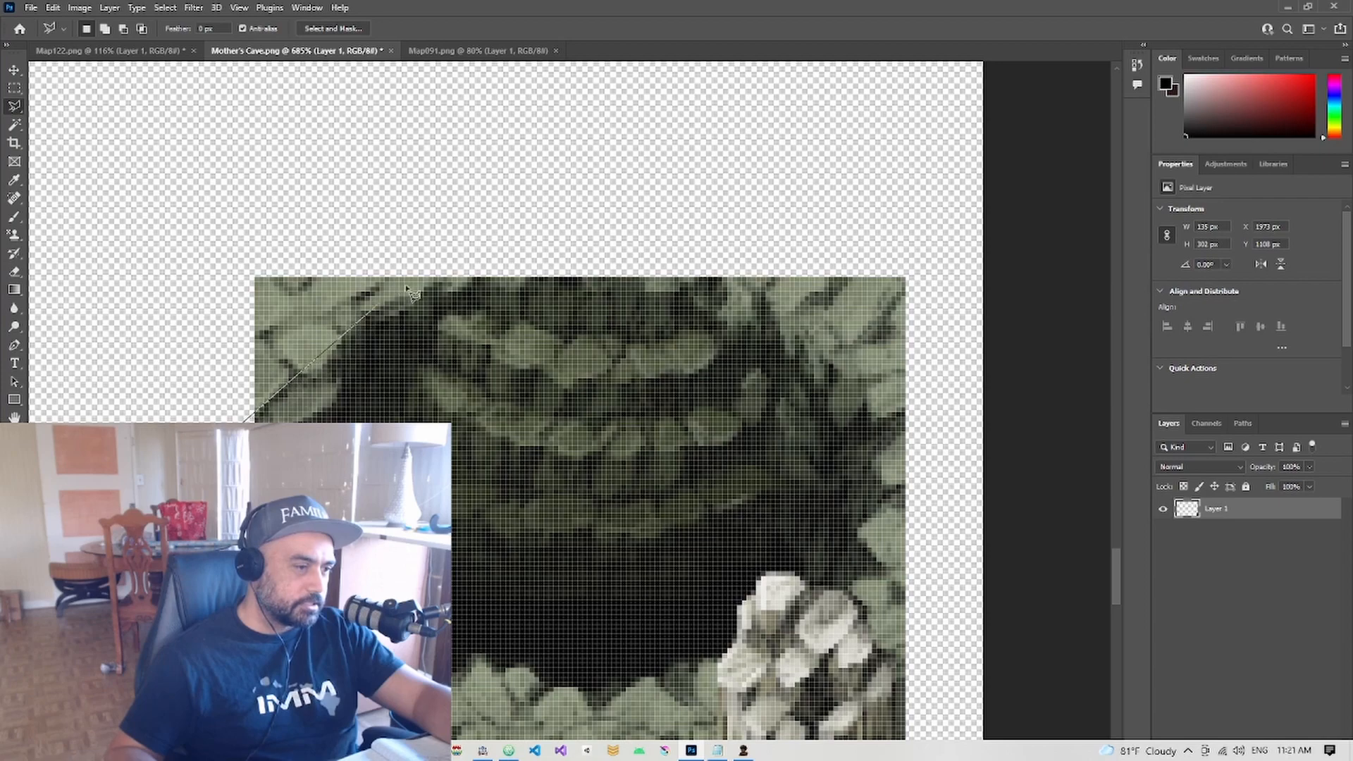
click(448, 237)
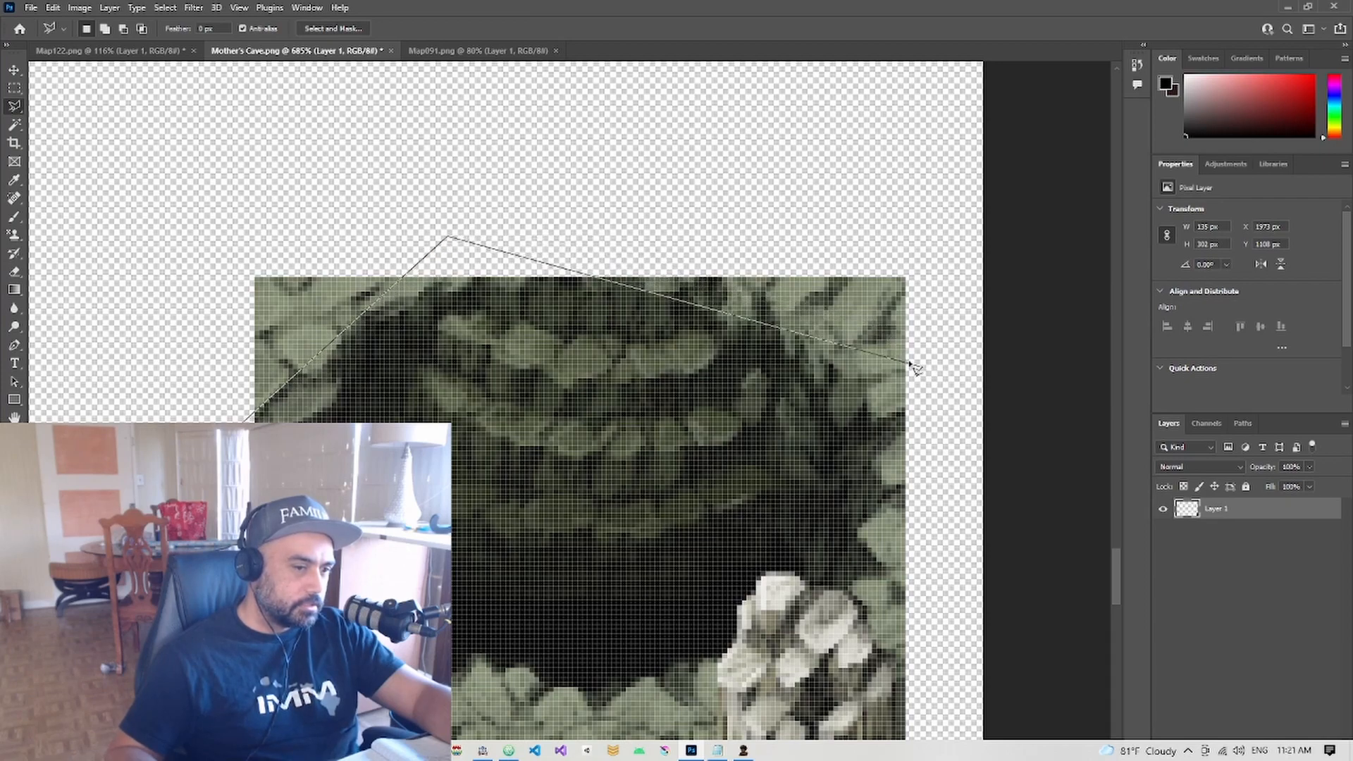
click(773, 263)
click(922, 435)
click(902, 213)
click(244, 170)
double_click(166, 346)
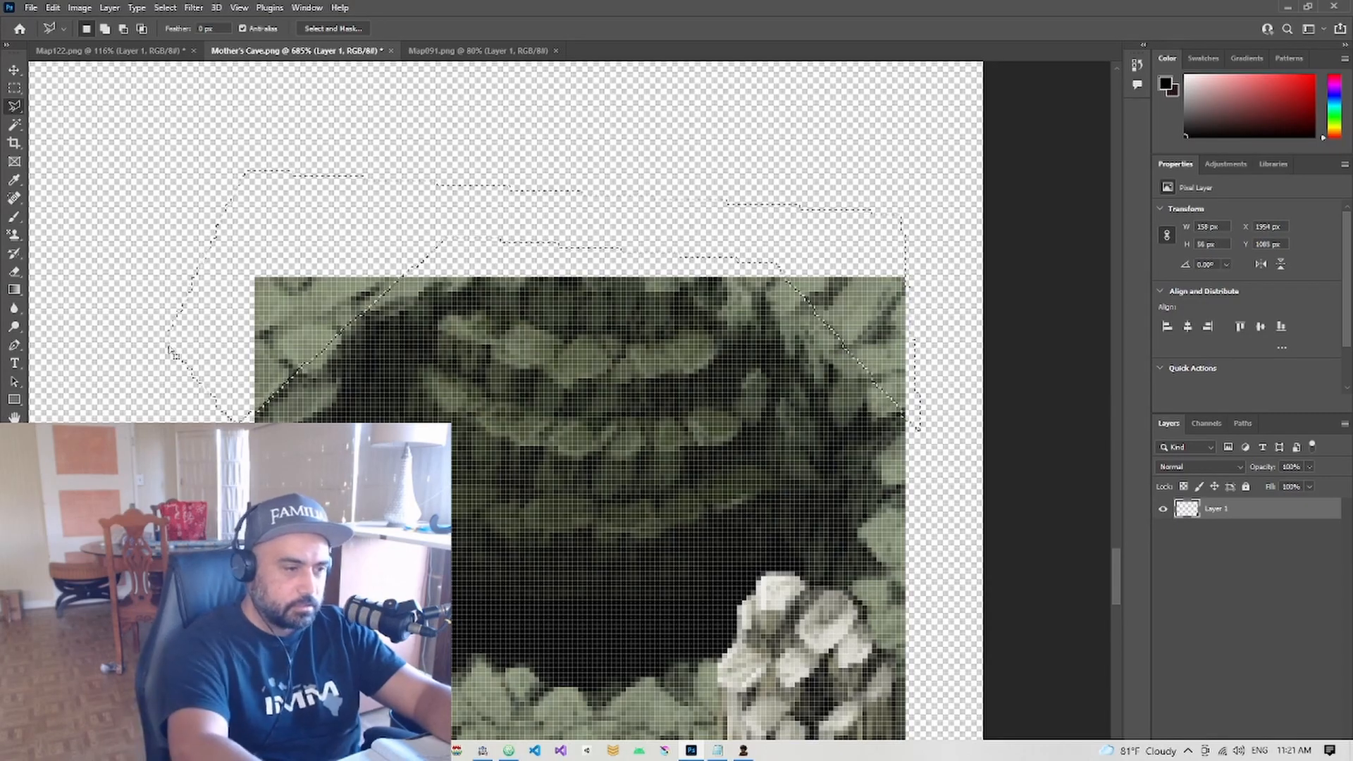
key(Delete)
Lasso an angular area about 155 × 59 px around the ground below the cave doorway and delete its pixels
drag(364, 325, 405, 113)
drag(683, 360, 543, 204)
drag(454, 277, 571, 317)
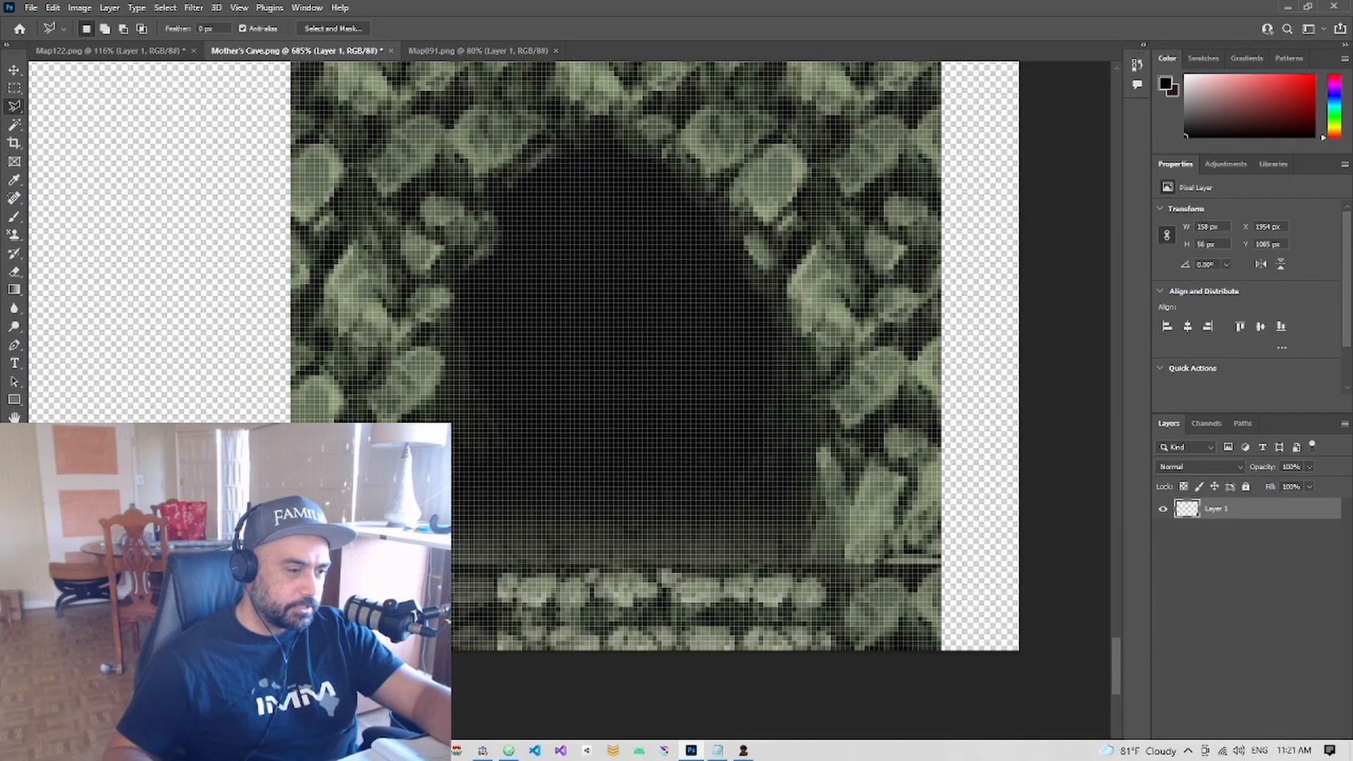
click(510, 427)
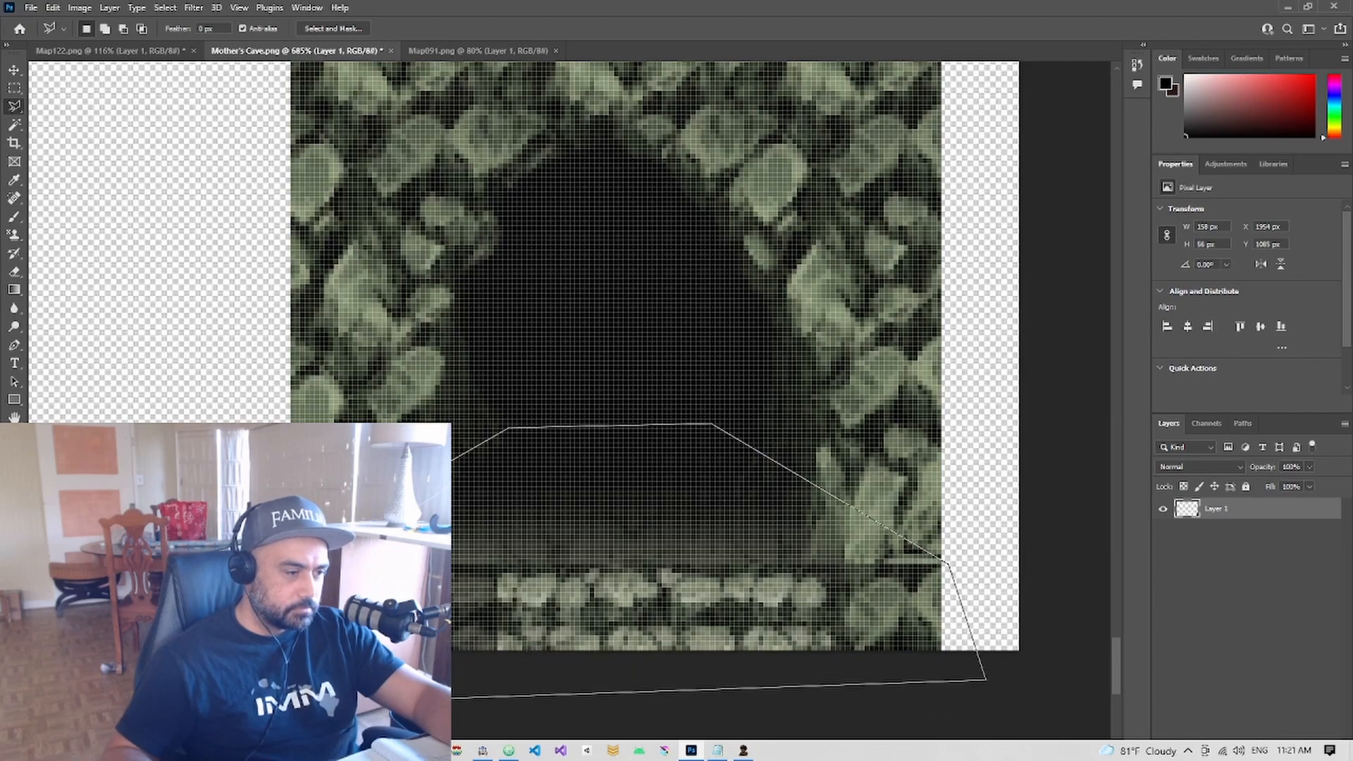
key(Return)
key(Delete)
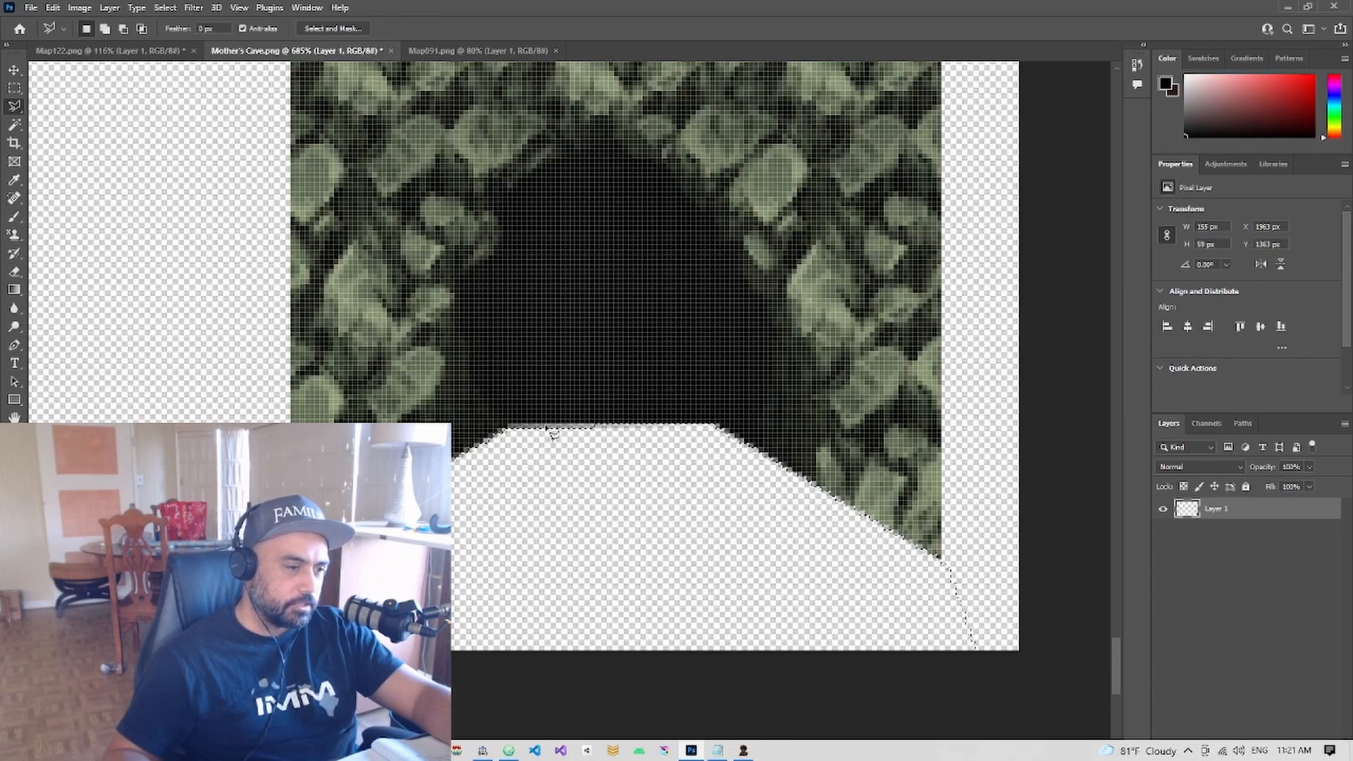
Clear the selection and set up the Eraser with a smaller tip in Brush mode
click(14, 271)
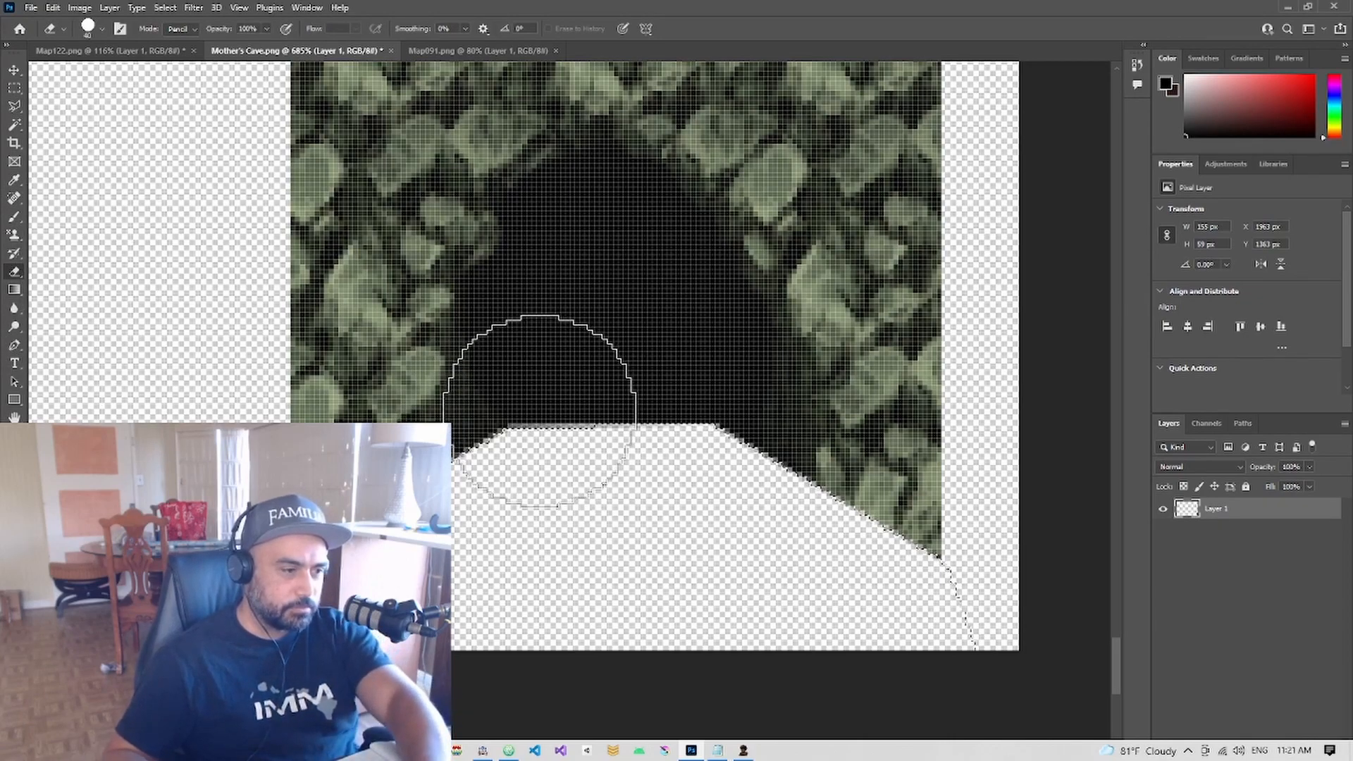
key(bracketleft)
key(bracketleft)
key(bracketleft)
key(bracketleft)
key(bracketleft)
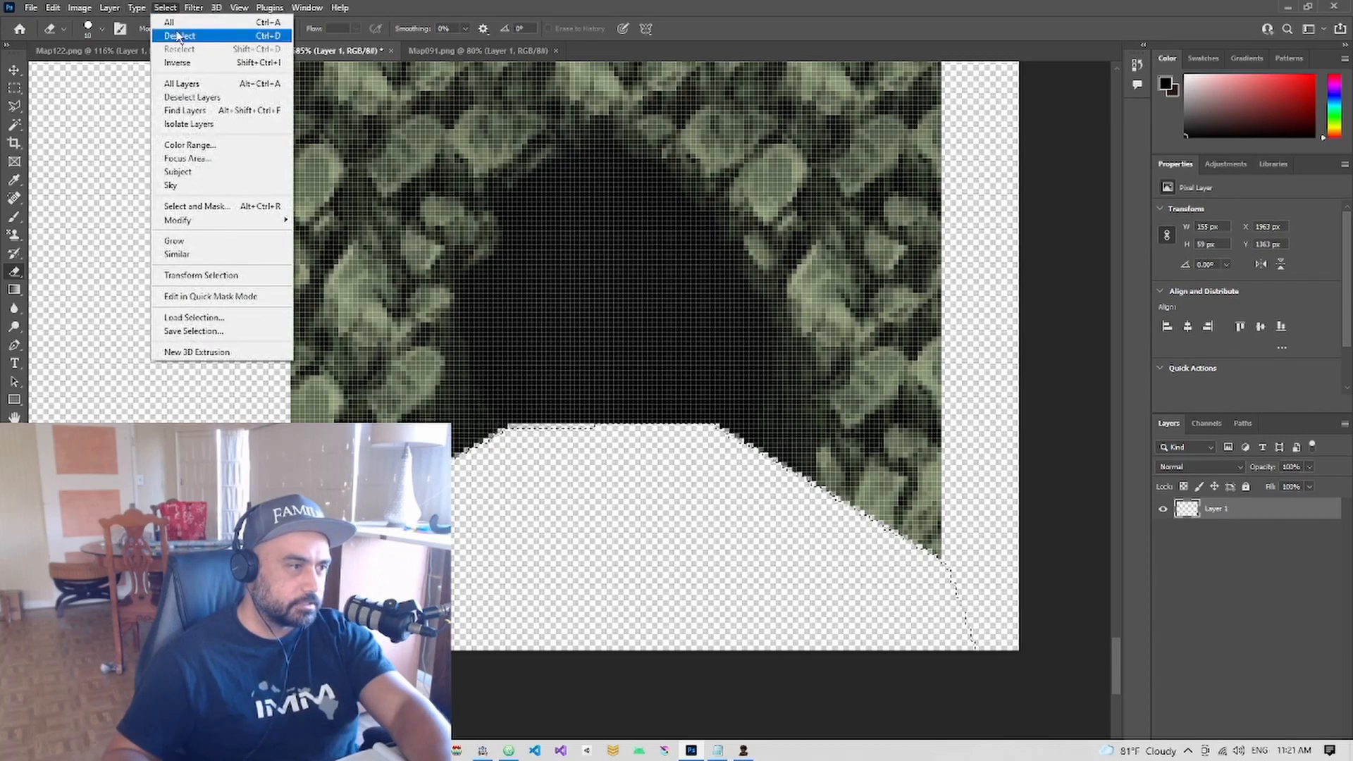
click(177, 35)
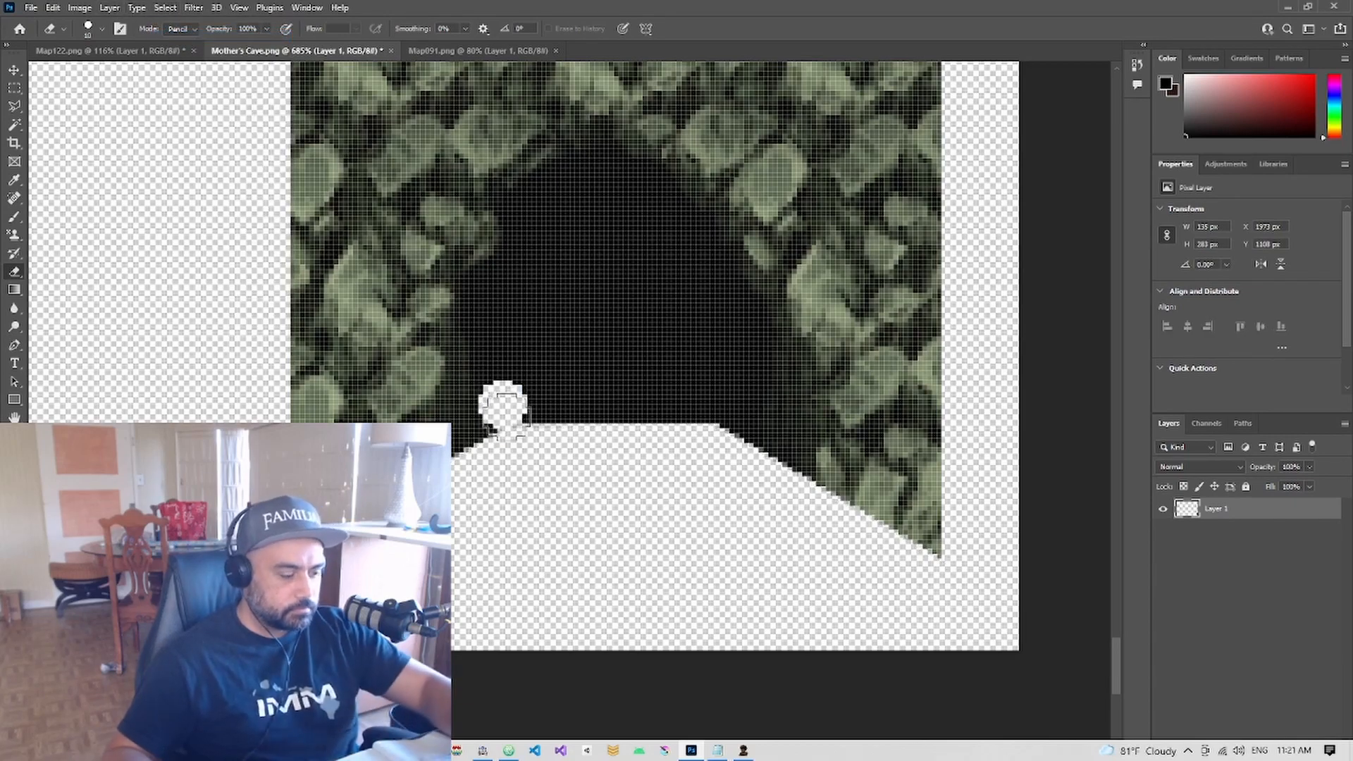
click(182, 29)
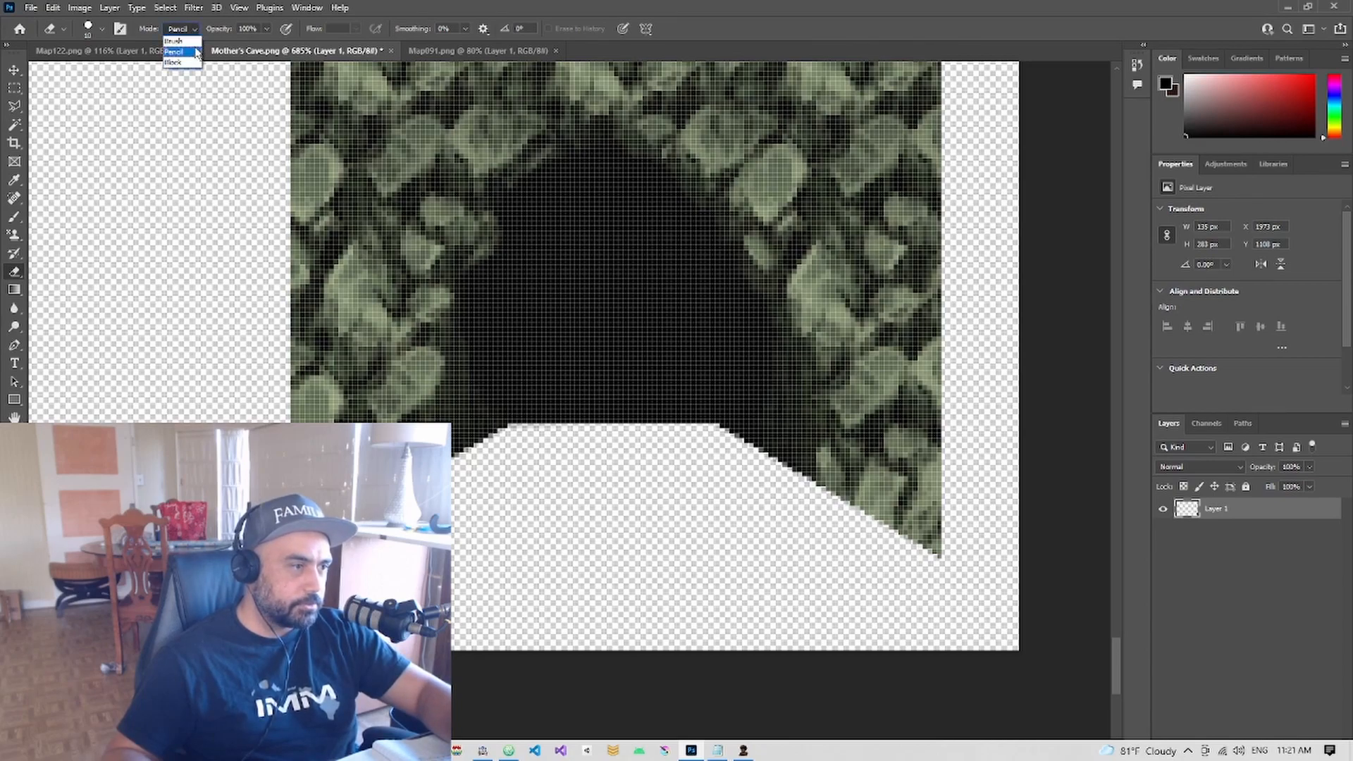
click(176, 41)
Erase the doorway's dark interior and fade its upper arch, enlarging the soft eraser in stages to 40 px
mouse_move(513, 442)
mouse_down()
mouse_move(519, 399)
mouse_move(490, 453)
mouse_move(519, 289)
mouse_move(556, 284)
mouse_move(595, 308)
mouse_move(621, 300)
mouse_move(556, 350)
mouse_move(547, 414)
mouse_move(613, 395)
mouse_move(677, 443)
mouse_move(702, 370)
mouse_move(656, 310)
mouse_move(562, 353)
mouse_move(666, 394)
mouse_move(640, 408)
mouse_up()
mouse_move(573, 310)
mouse_down()
mouse_move(583, 287)
mouse_move(644, 293)
mouse_move(687, 332)
mouse_move(695, 431)
mouse_up()
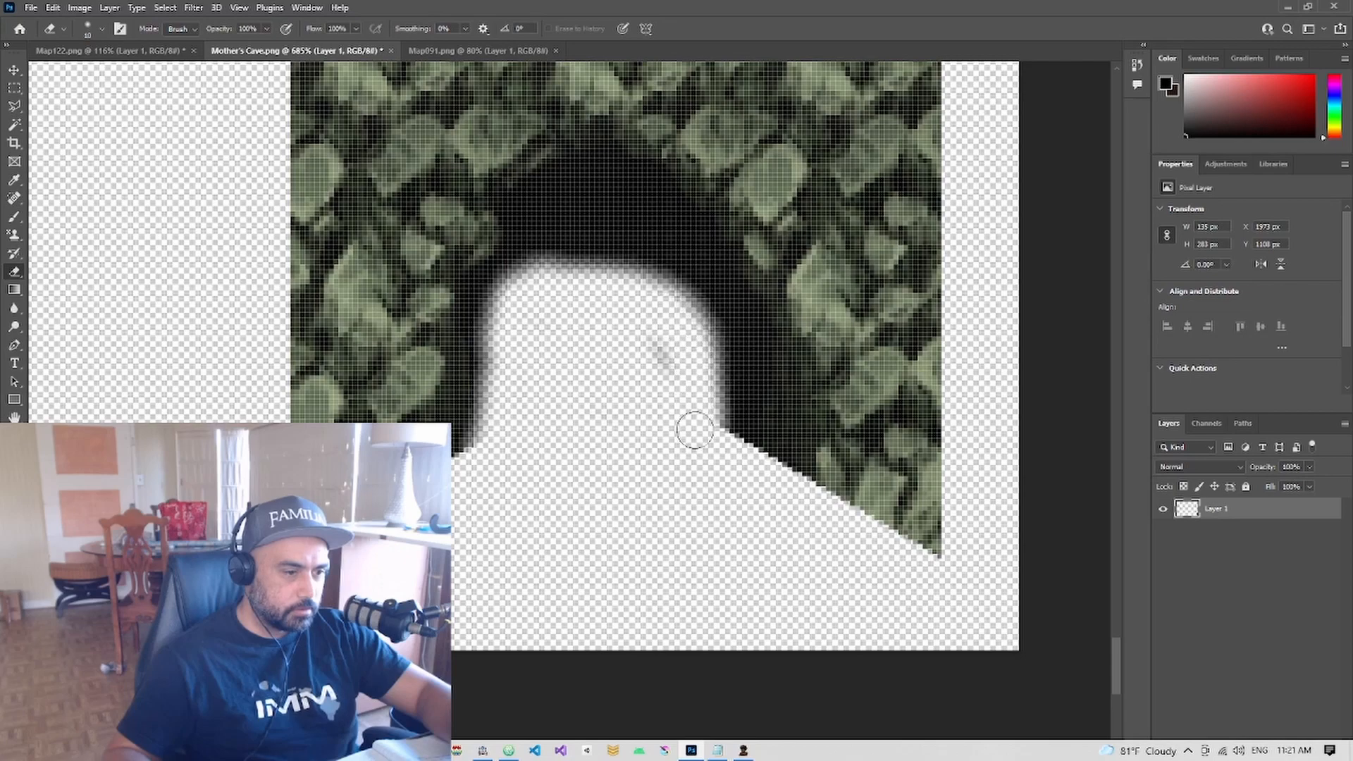
key(bracketright)
key(bracketright)
key(bracketright)
key(bracketright)
key(bracketright)
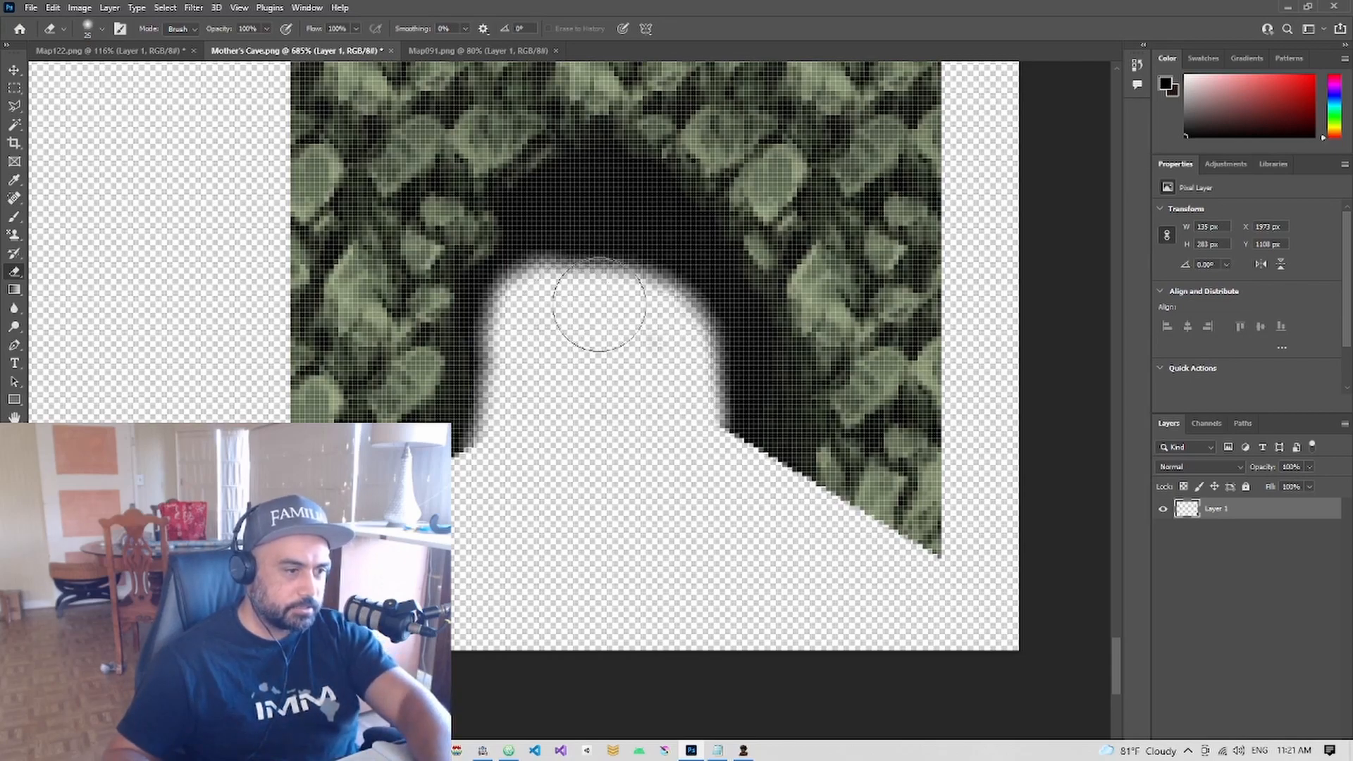
click(594, 329)
key(bracketright)
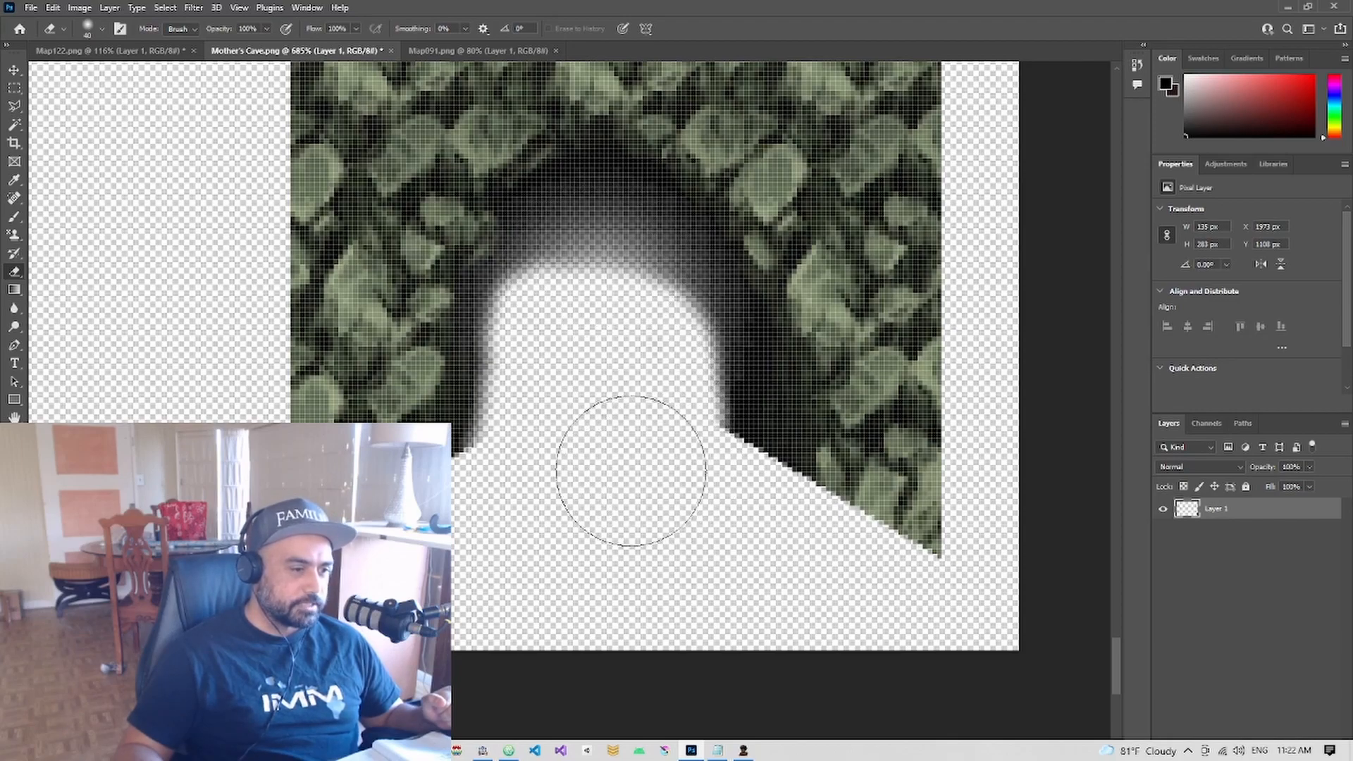
Fade the rock around the pit's upper edge and corners with the large soft eraser
scroll(620, 464, down, 1)
scroll(610, 458, up, 3)
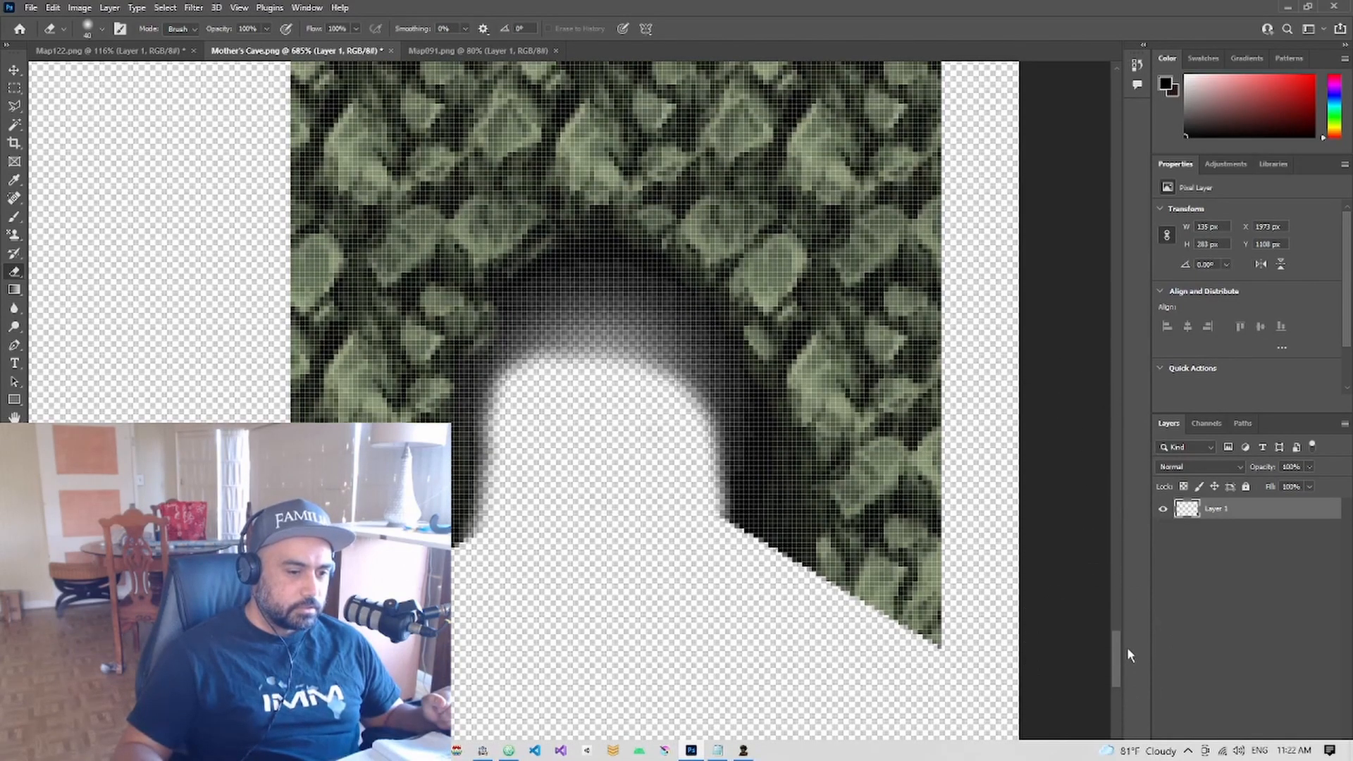
mouse_move(1116, 659)
mouse_down()
mouse_move(1116, 577)
mouse_move(1116, 588)
mouse_up()
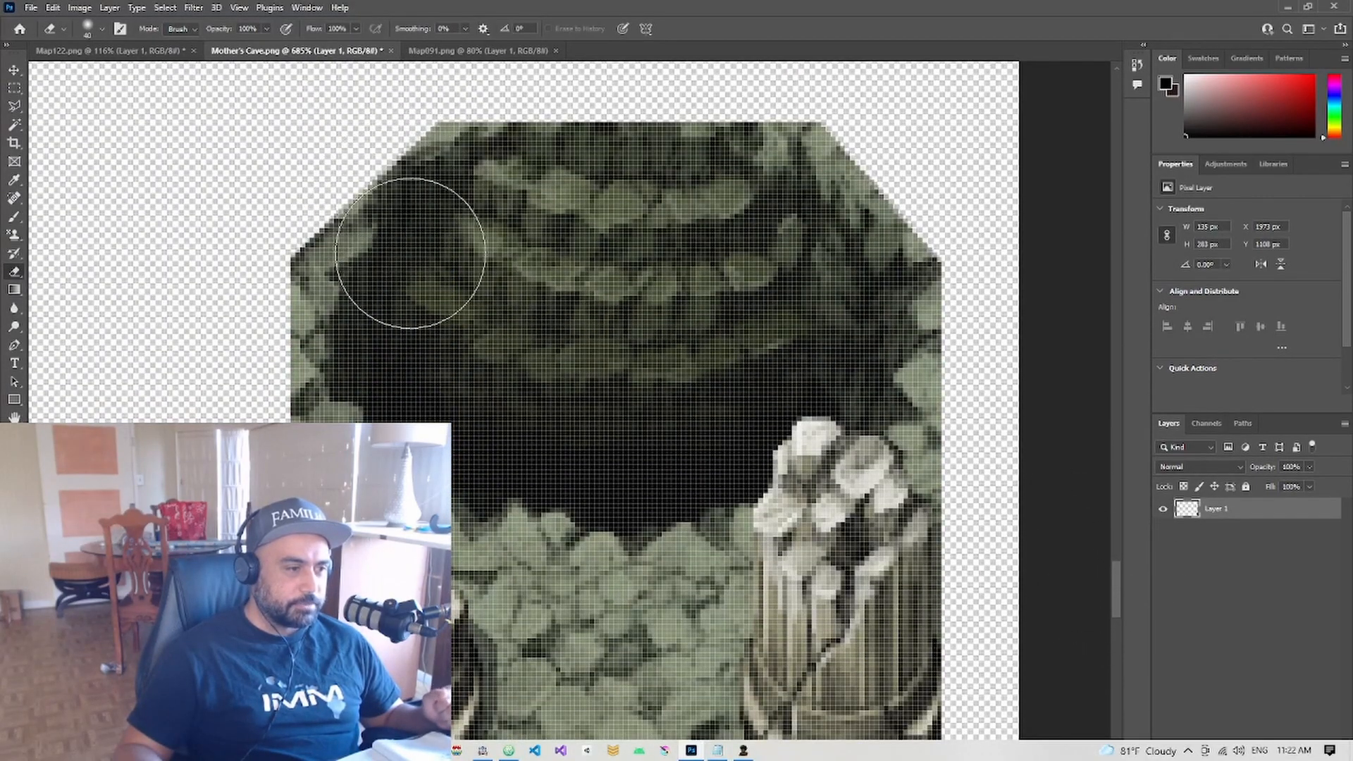
mouse_move(580, 302)
mouse_down()
mouse_move(604, 303)
mouse_move(543, 301)
mouse_move(543, 256)
mouse_move(468, 181)
mouse_move(702, 171)
mouse_move(792, 142)
mouse_move(498, 112)
mouse_move(579, 118)
mouse_move(416, 133)
mouse_move(239, 245)
mouse_move(302, 154)
mouse_move(213, 253)
mouse_move(218, 373)
mouse_move(287, 159)
mouse_move(486, 173)
mouse_move(489, 229)
mouse_move(879, 136)
mouse_move(1063, 302)
mouse_move(882, 381)
mouse_up()
drag(774, 377, 666, 212)
mouse_move(324, 318)
mouse_down()
mouse_move(428, 366)
mouse_move(511, 218)
mouse_up()
drag(564, 451, 594, 243)
mouse_move(711, 535)
mouse_down()
mouse_move(599, 283)
mouse_move(574, 348)
mouse_move(634, 329)
mouse_up()
Soften the piece's outer side edges and the slanted lower edges beside the doorway with a small soft eraser
key(bracketright)
key(bracketleft)
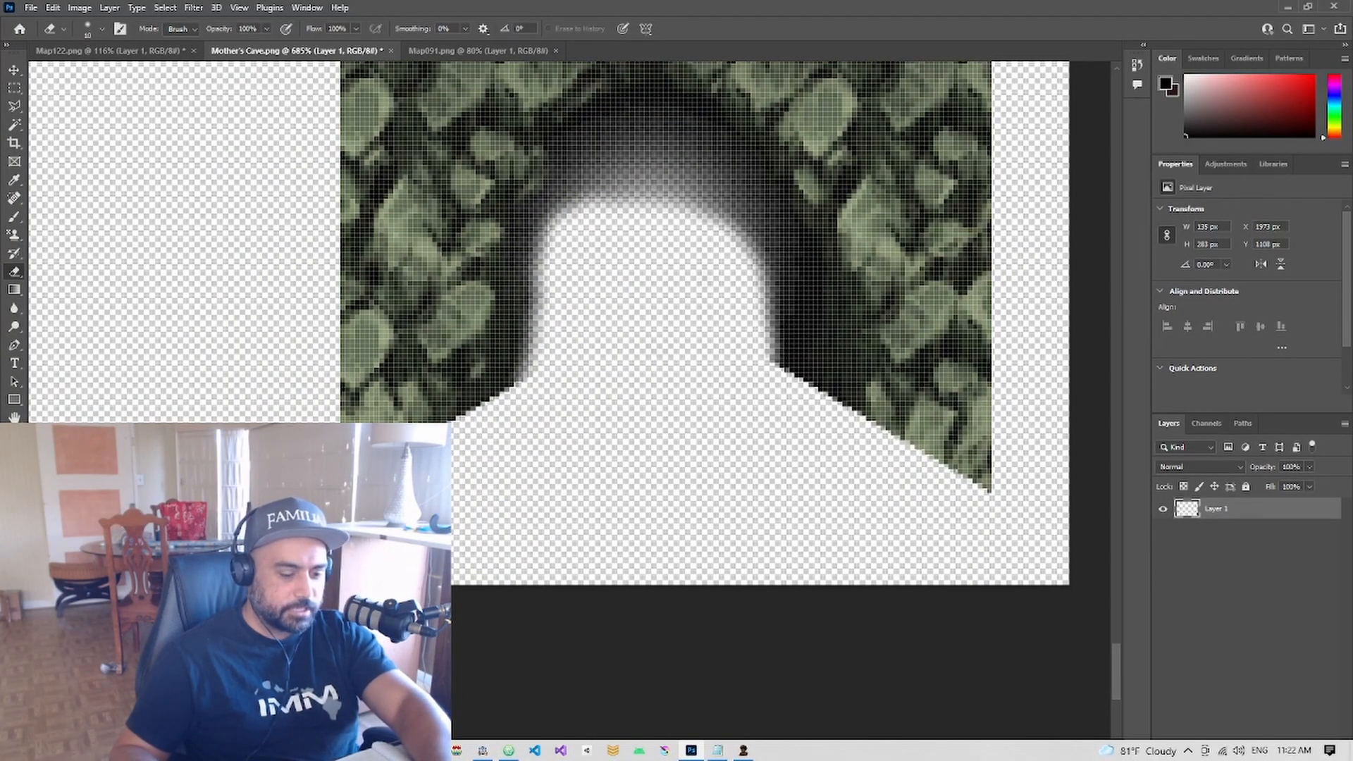
drag(346, 416, 338, 74)
scroll(341, 46, up, 15)
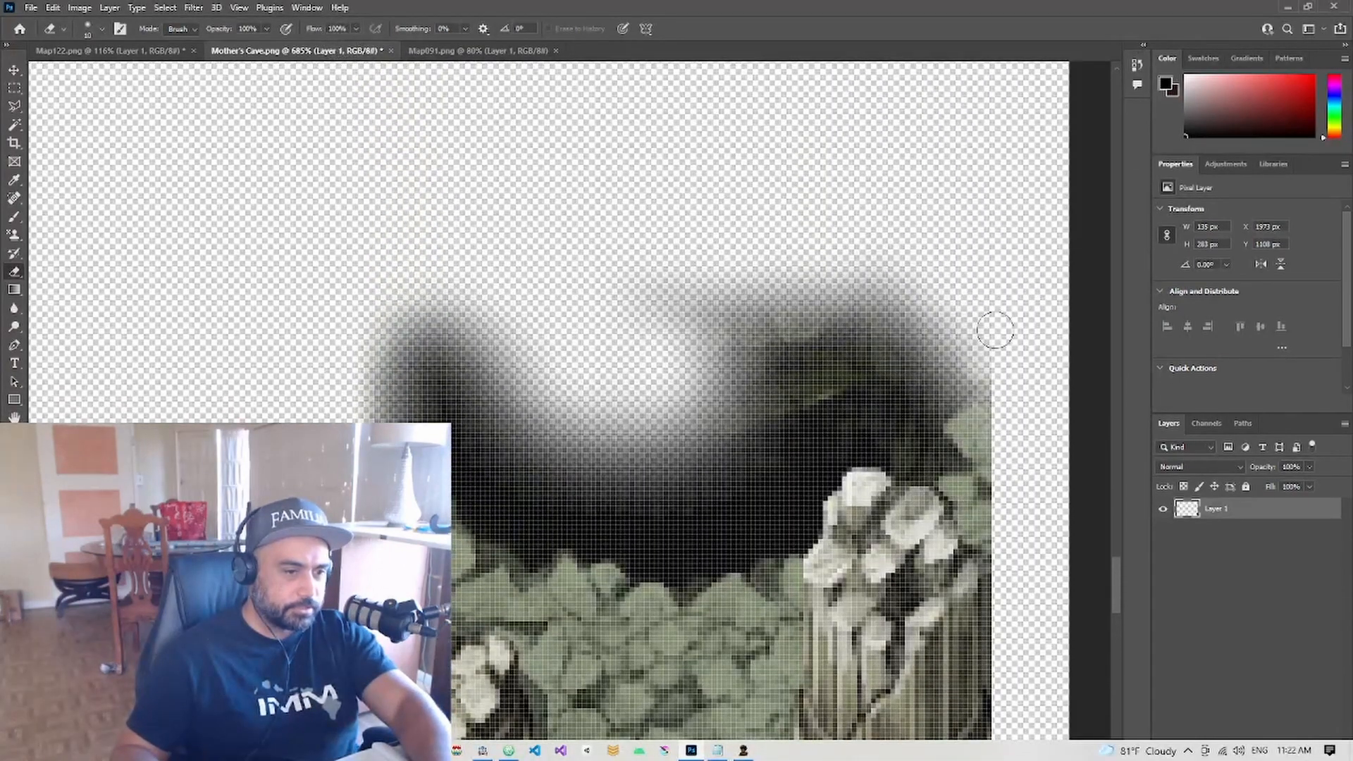
drag(995, 330, 1010, 751)
mouse_move(978, 554)
mouse_down()
mouse_move(806, 459)
mouse_move(667, 470)
mouse_up()
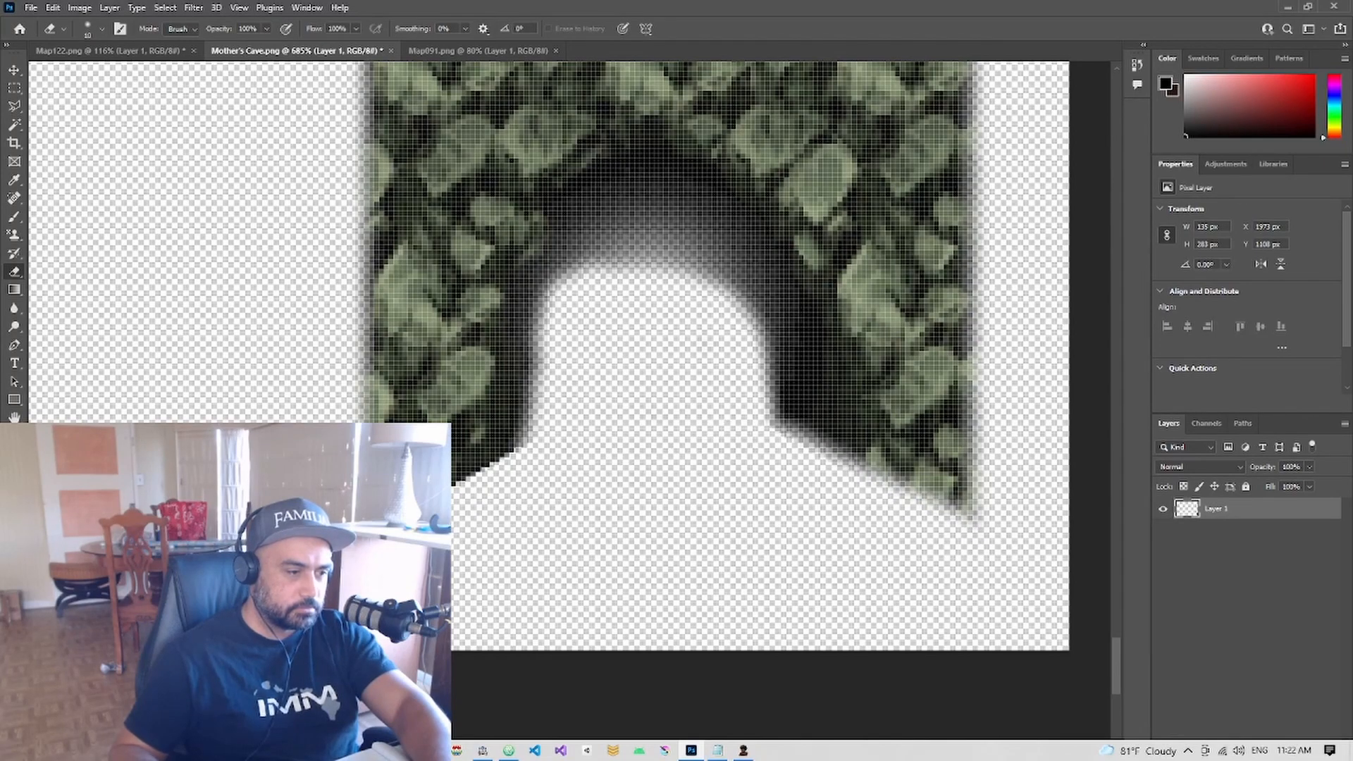
drag(465, 486, 556, 427)
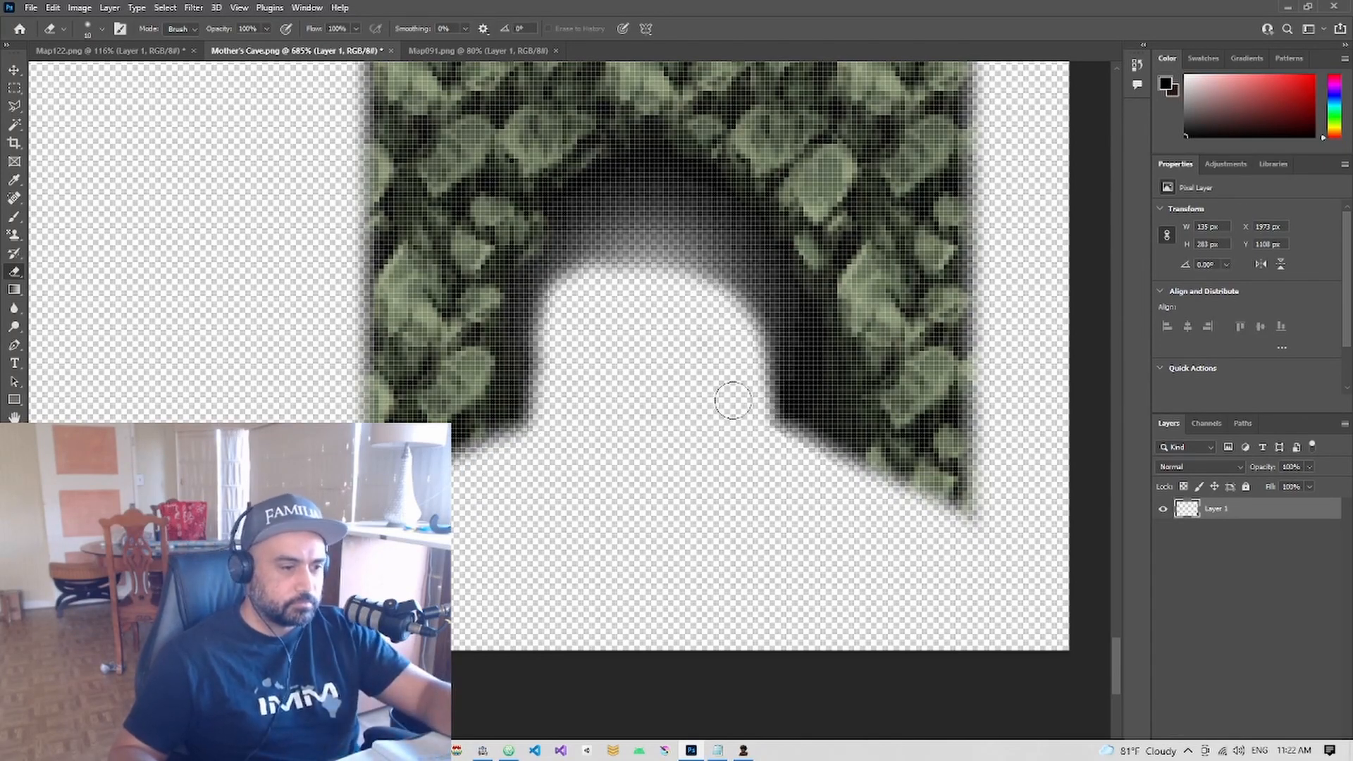
Enlarge the soft eraser to 50 px and fade the remaining stone along the pit's upper middle into a smooth curve
alt+scroll(690, 363, down, 8)
alt+scroll(671, 359, up, 1)
mouse_move(655, 239)
mouse_down()
mouse_move(506, 560)
mouse_move(556, 542)
mouse_up()
drag(562, 317, 564, 393)
alt+scroll(586, 307, up, 4)
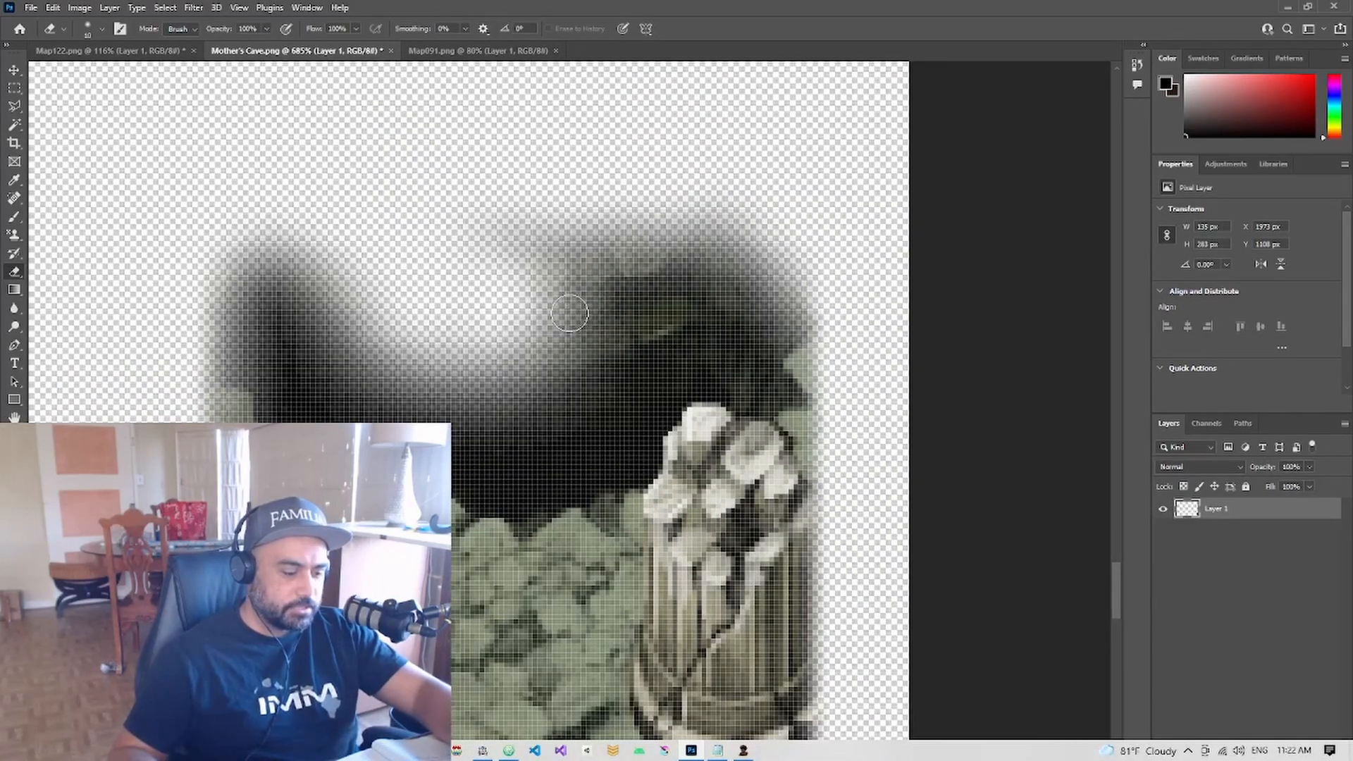
key(bracketright)
key(bracketright)
key(bracketright)
key(bracketright)
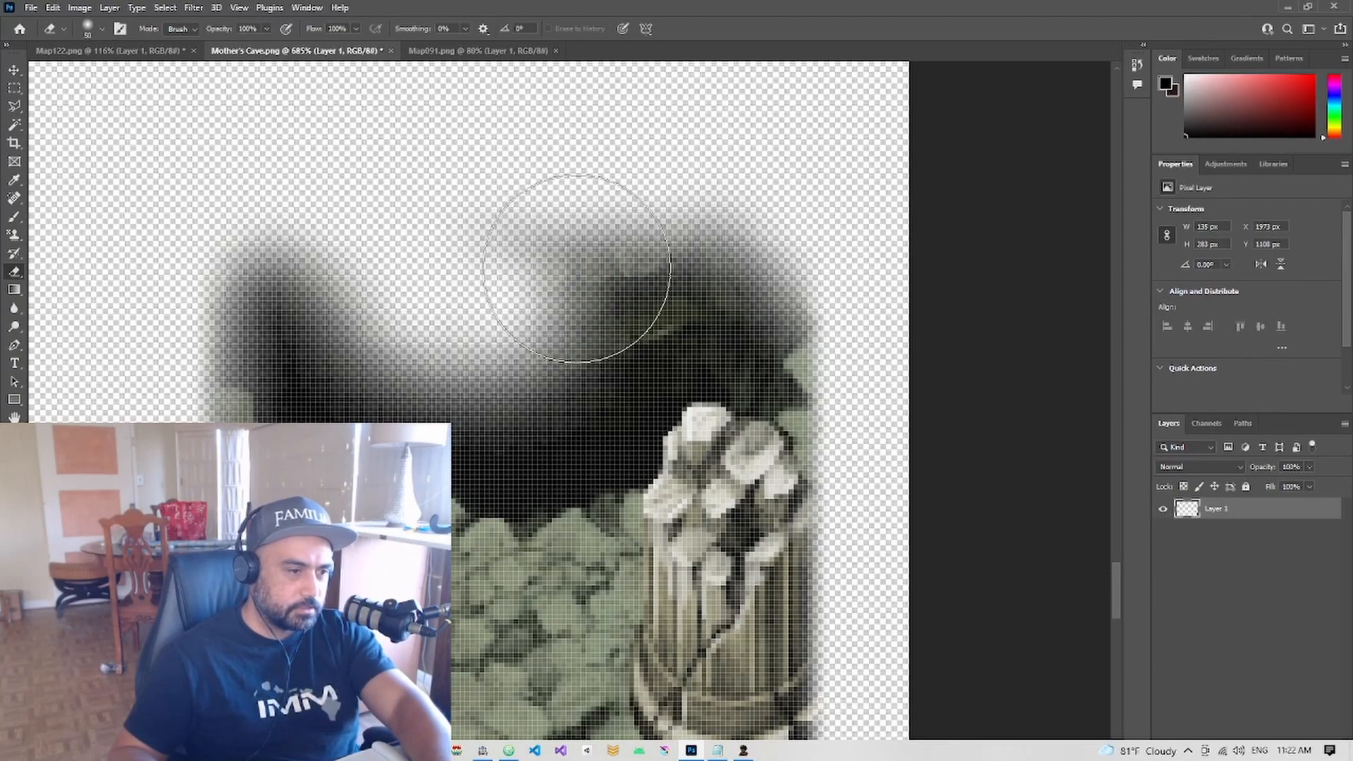
click(578, 270)
click(498, 312)
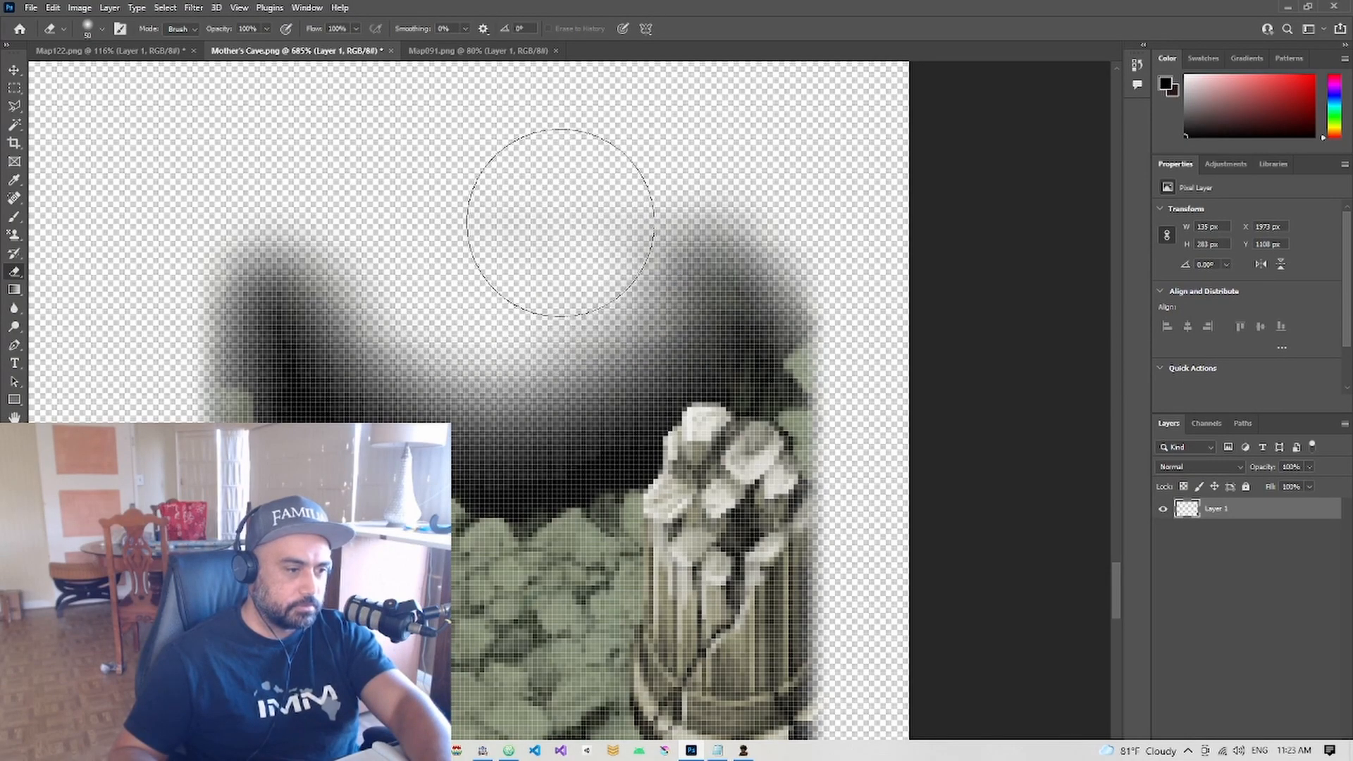
click(660, 236)
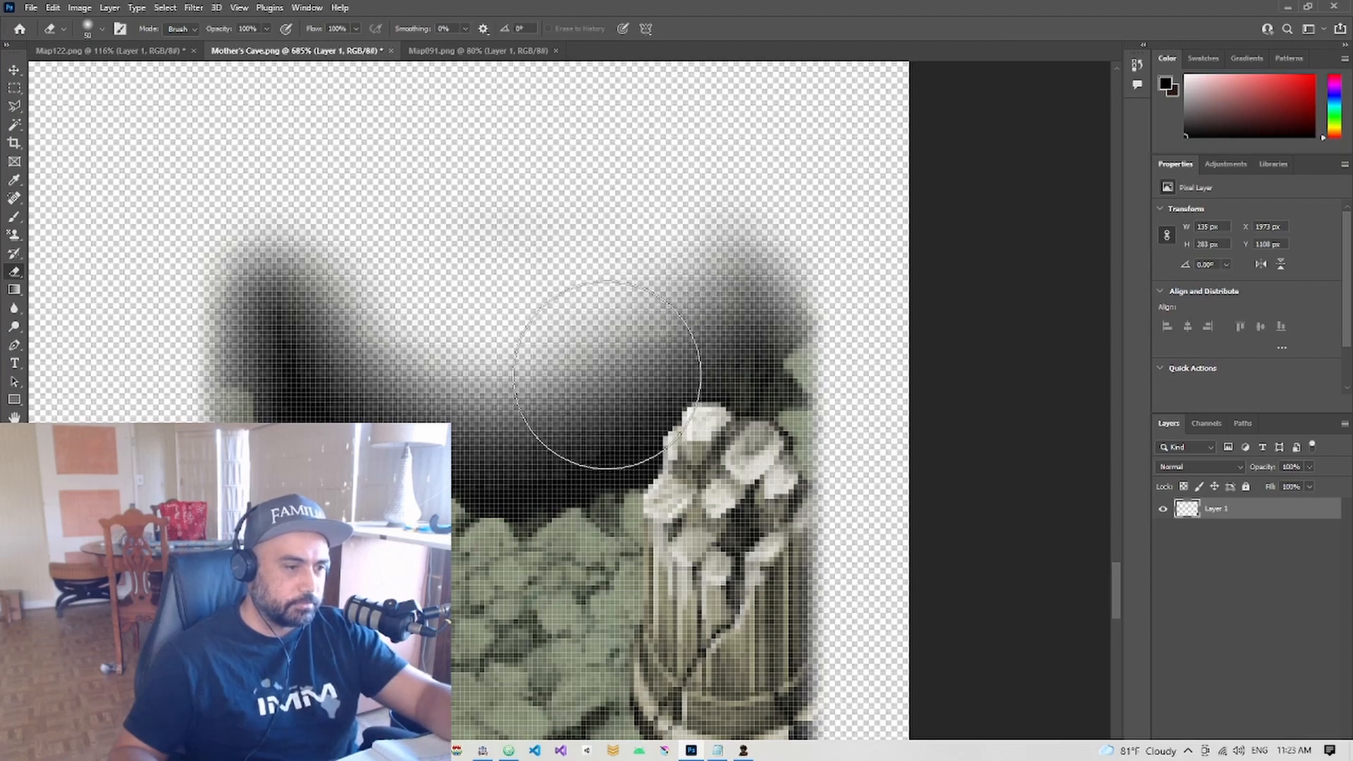
Examine the softened cave piece in its place on the full canvas
alt+scroll(604, 348, down, 5)
alt+scroll(606, 463, down, 1)
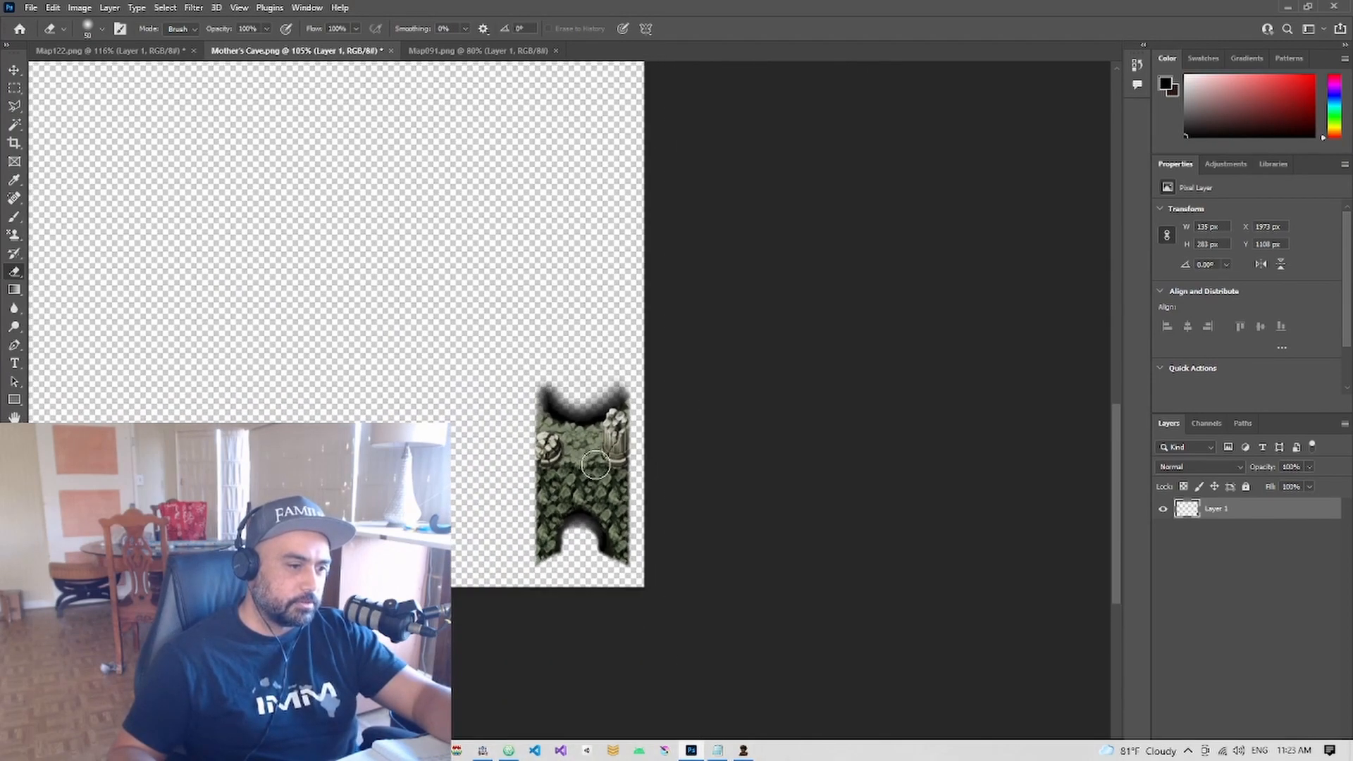
alt+scroll(583, 499, down, 2)
alt+scroll(395, 398, up, 1)
drag(402, 404, 513, 510)
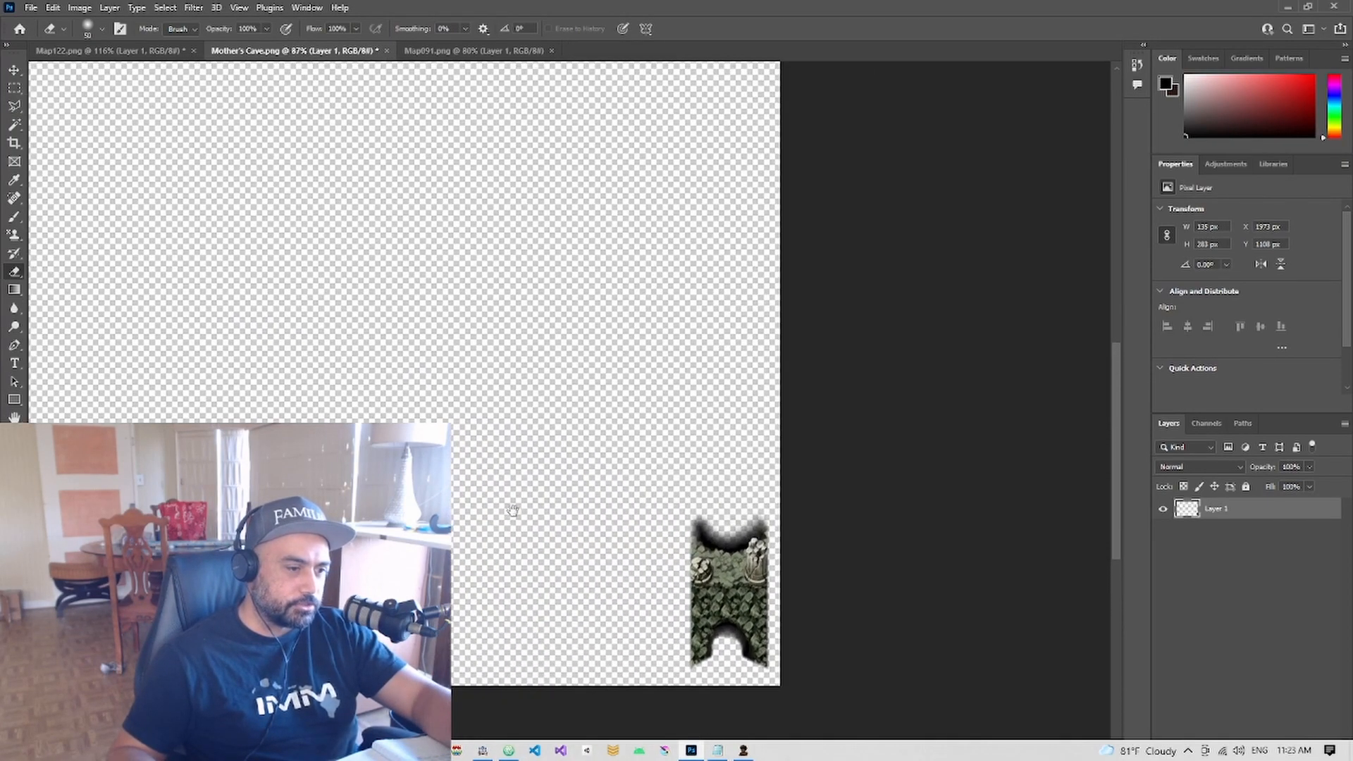
alt+scroll(510, 493, down, 3)
alt+scroll(484, 476, down, 1)
drag(369, 443, 464, 440)
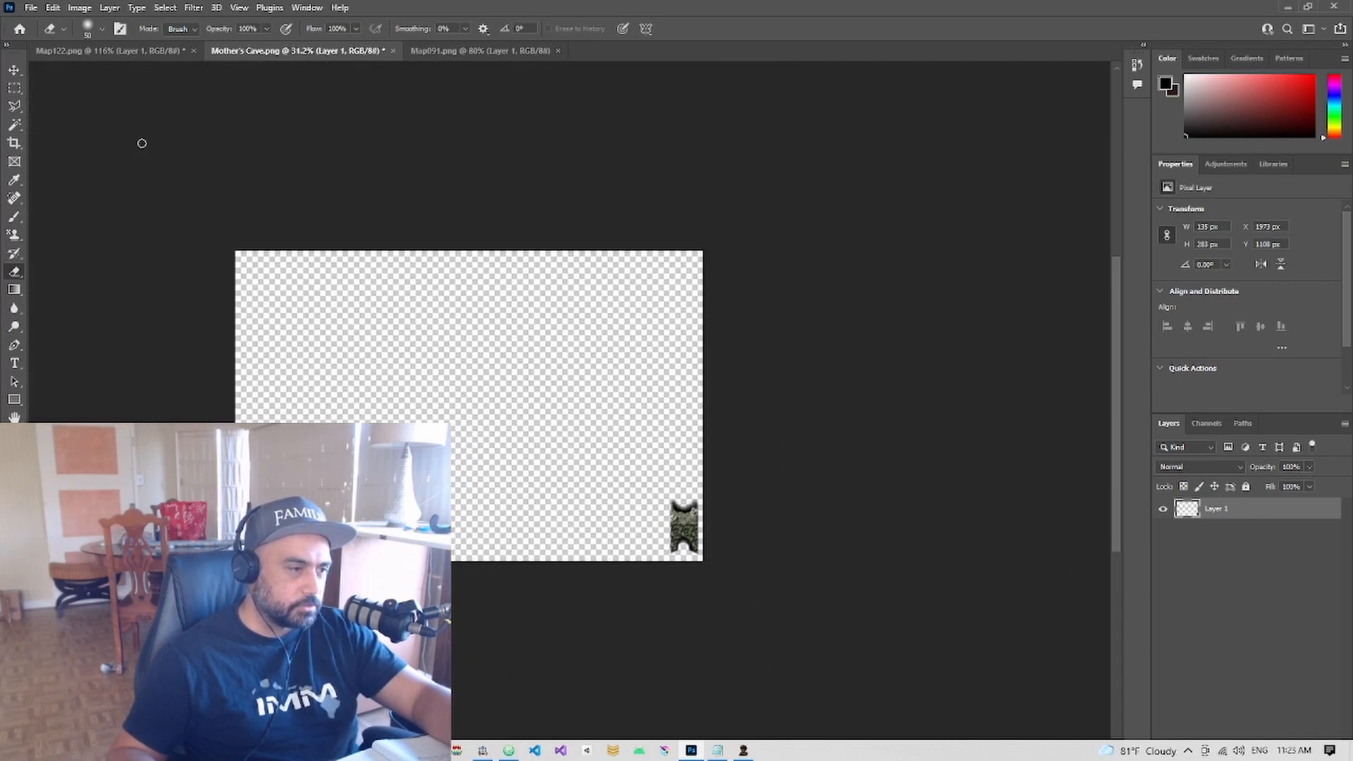
Export the image with Save for Web as a transparent PNG-24 named mother-cave in the layers folder
click(31, 7)
mouse_move(136, 227)
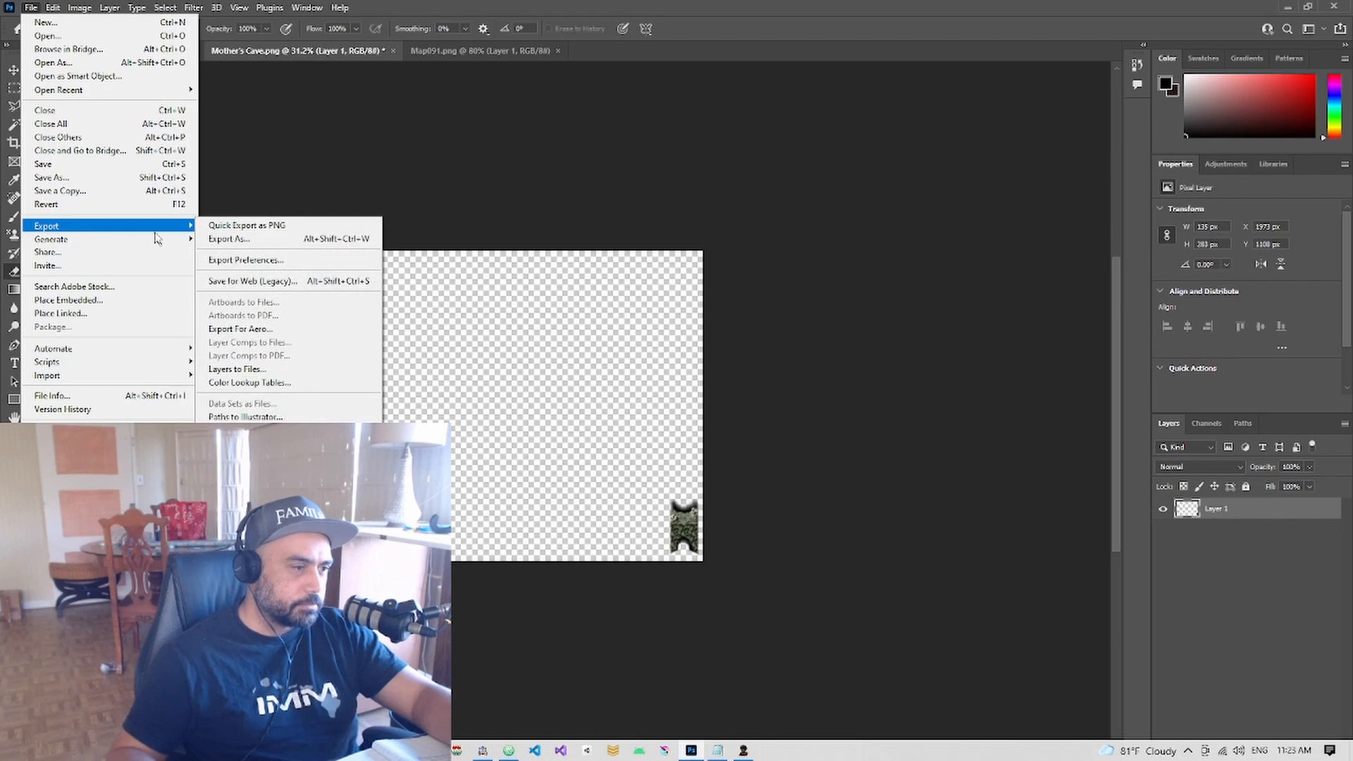
click(247, 280)
click(804, 583)
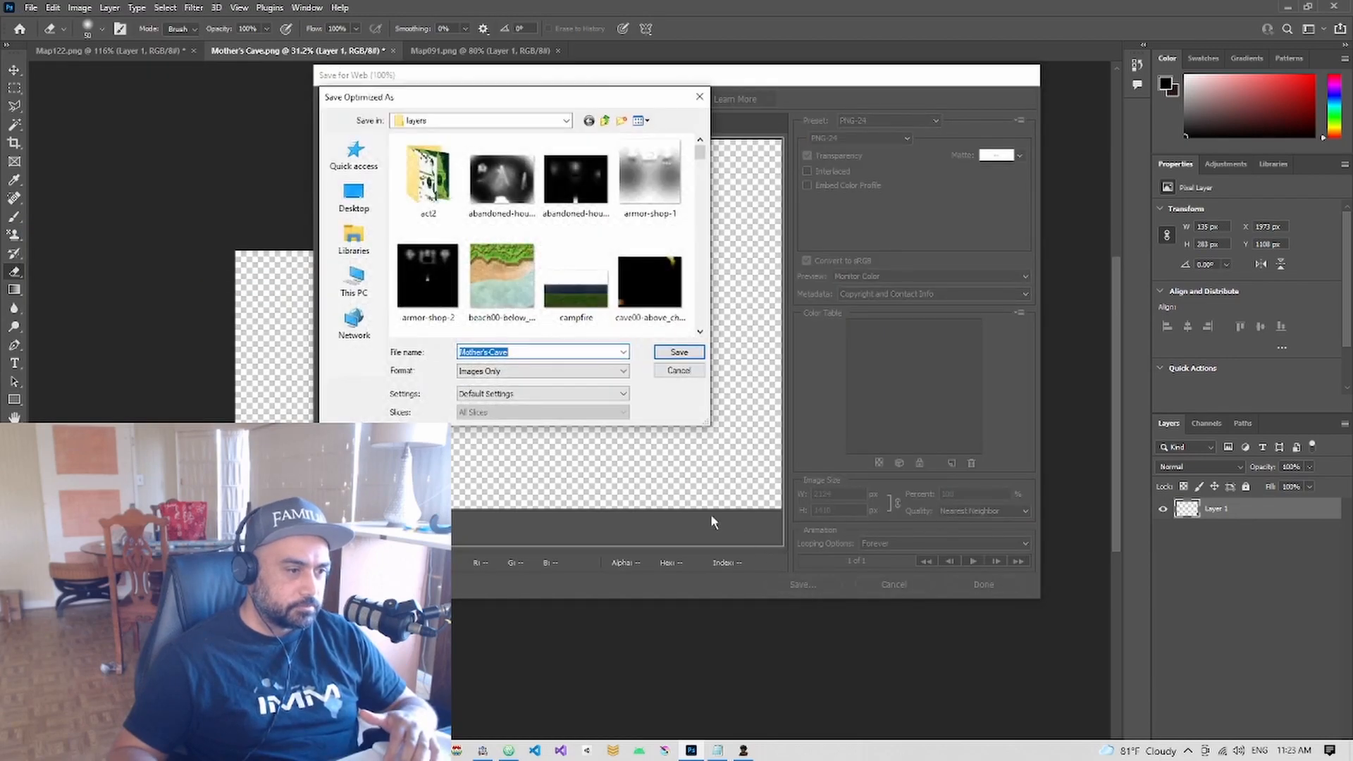
click(525, 349)
key(ctrl+a)
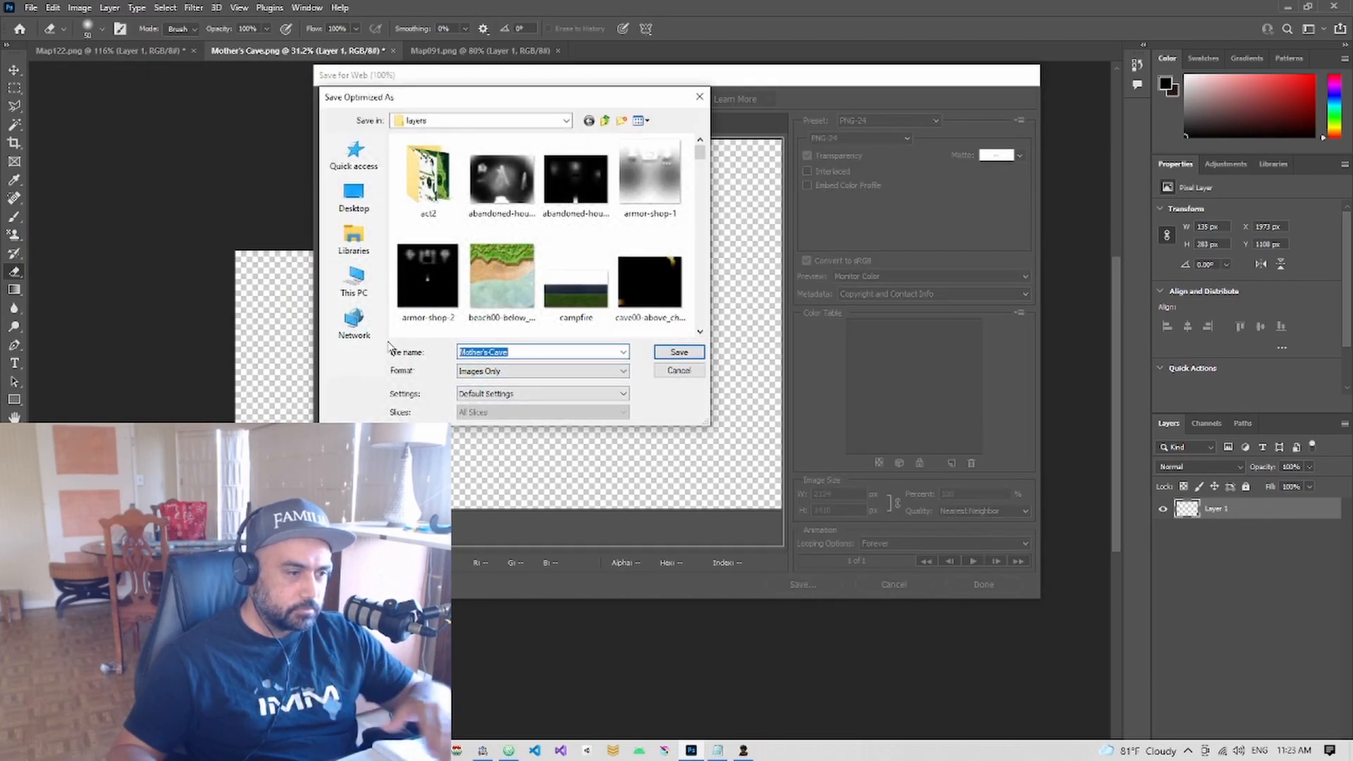
text(moth)
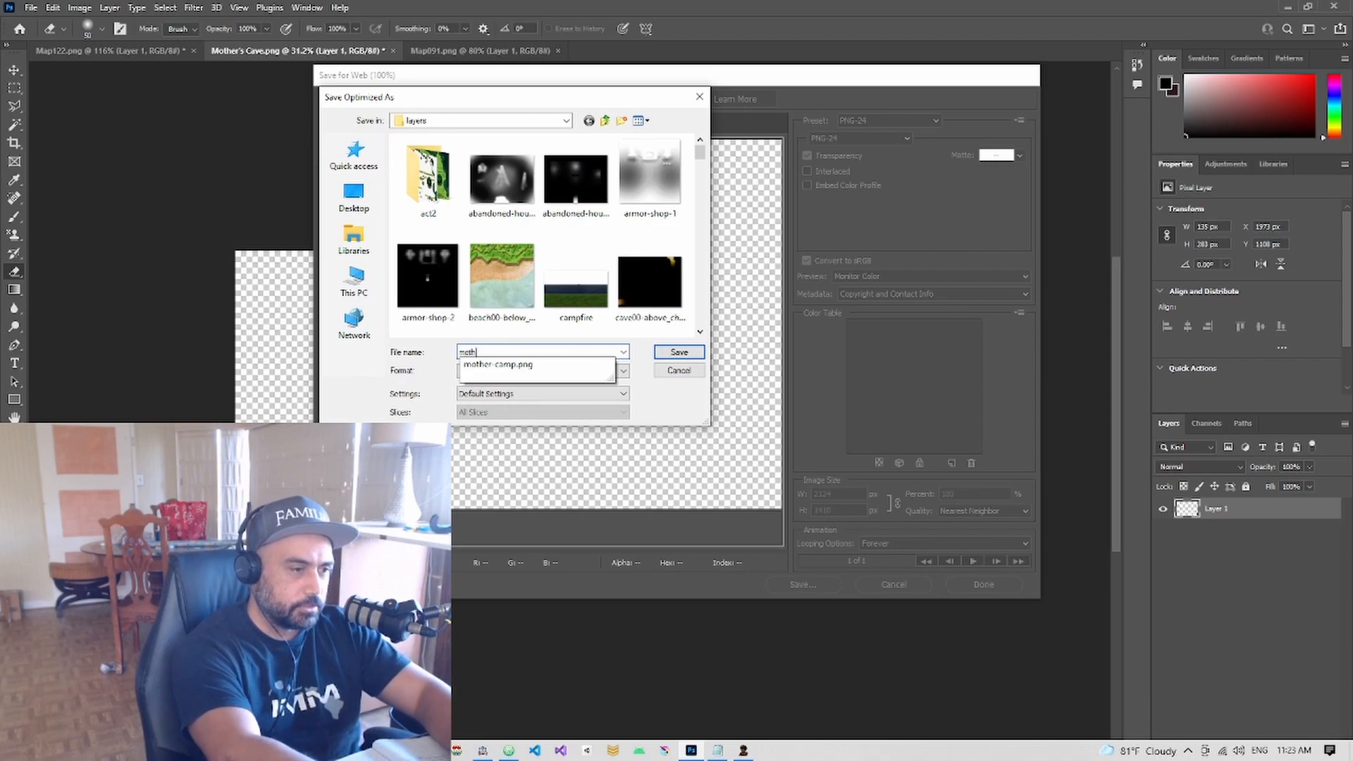
text(er-cave)
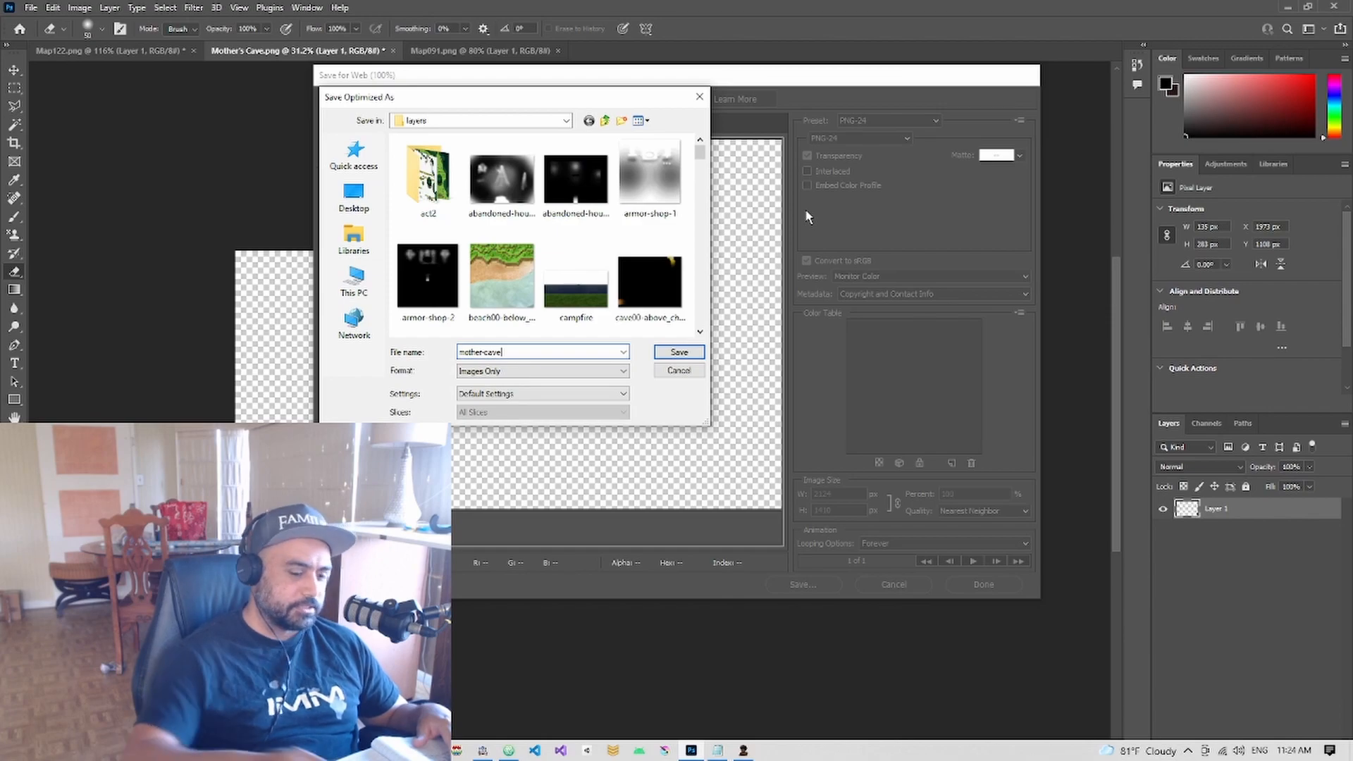
key(Return)
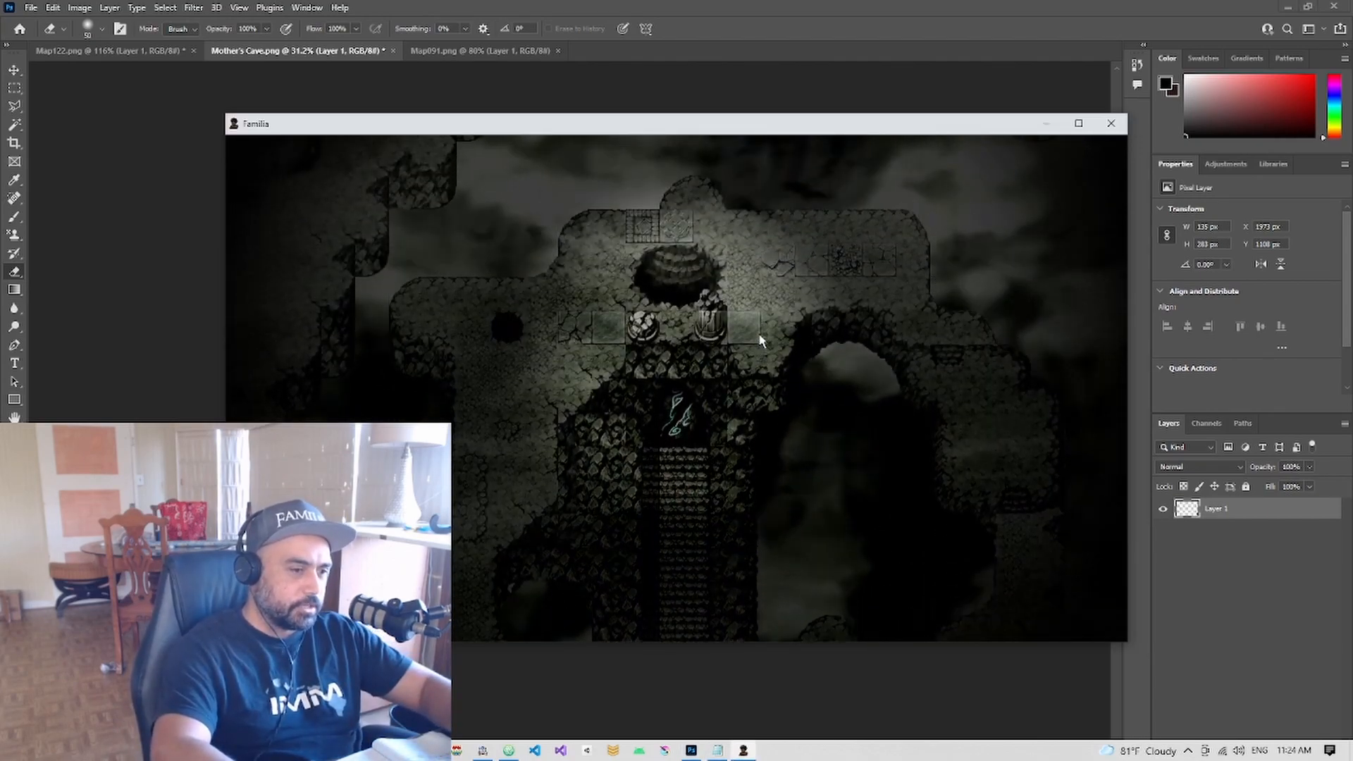
Close the running game playtest and switch to RPG Maker MZ
click(1110, 123)
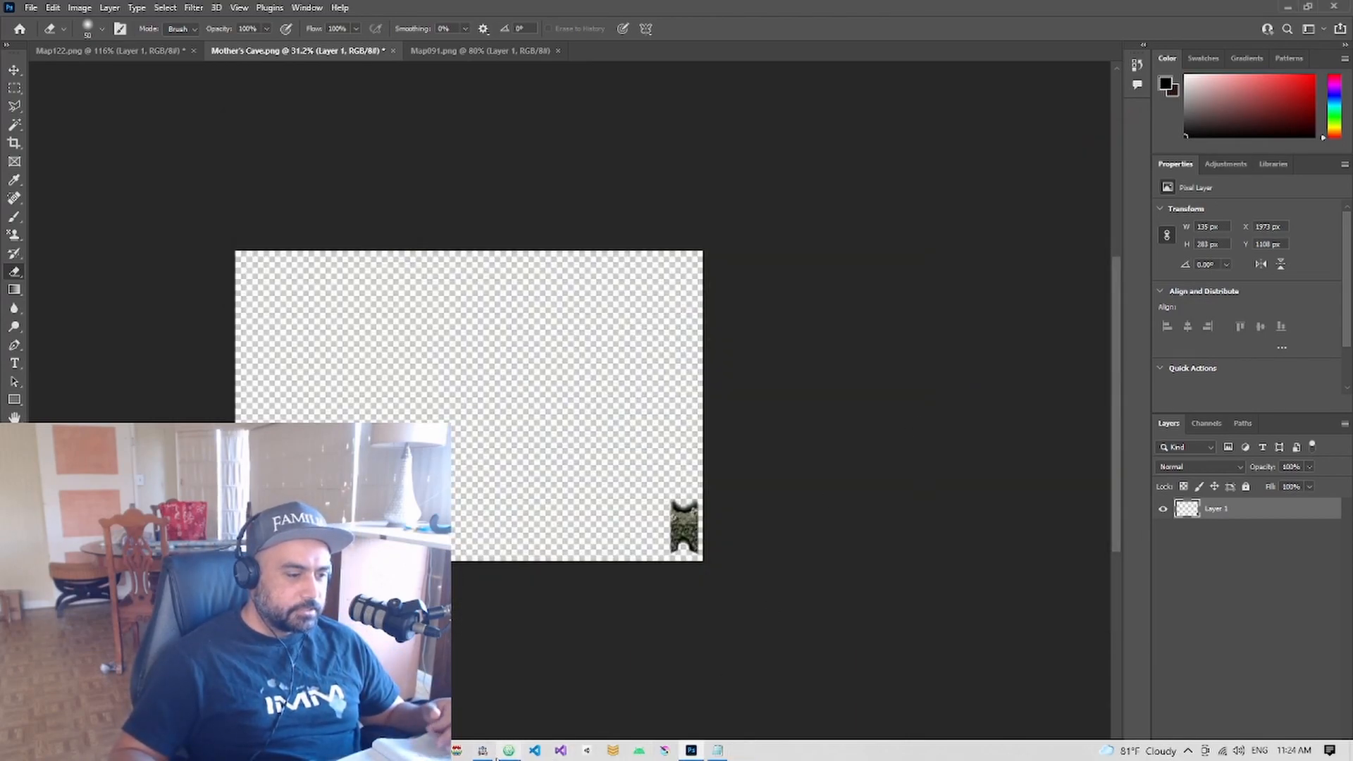
click(483, 753)
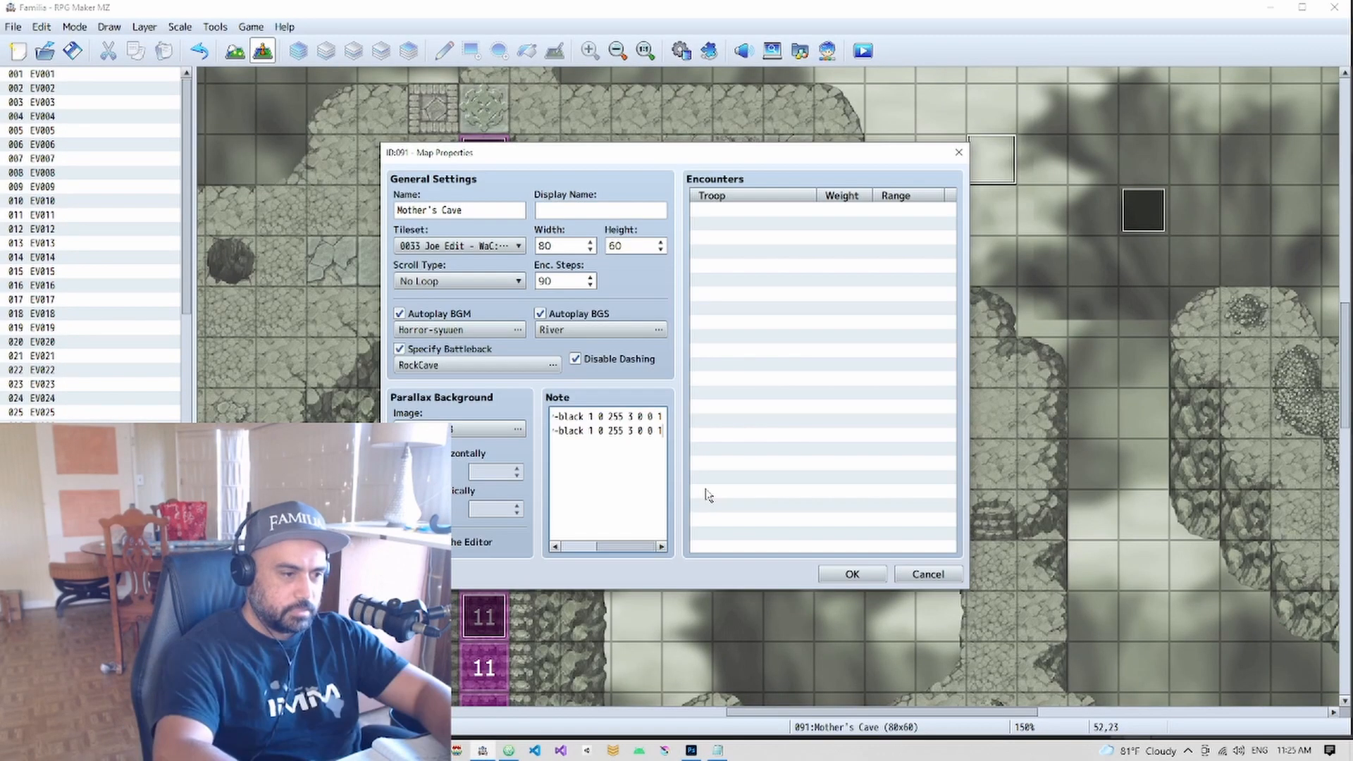
Examine the two duplicated sky-black lines in the note of Mother's Cave's map properties
key(Left)
key(Left)
key(Left)
key(Left)
key(Left)
key(Left)
key(Left)
key(Left)
key(Left)
key(Left)
key(Left)
key(Left)
key(Left)
key(Left)
key(Left)
key(Left)
key(Left)
key(Left)
key(Left)
key(Left)
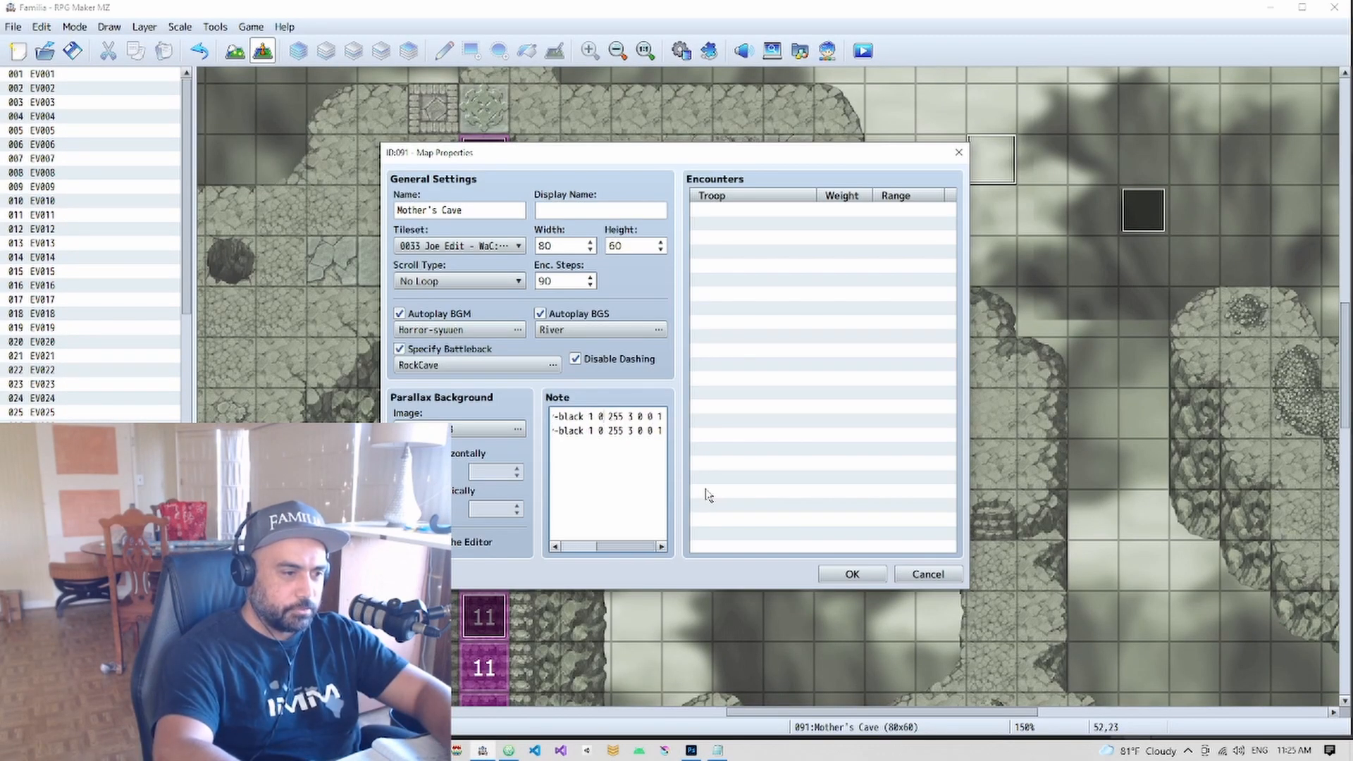
key(Left)
key(Left)
key(Left)
key(Left)
key(Left)
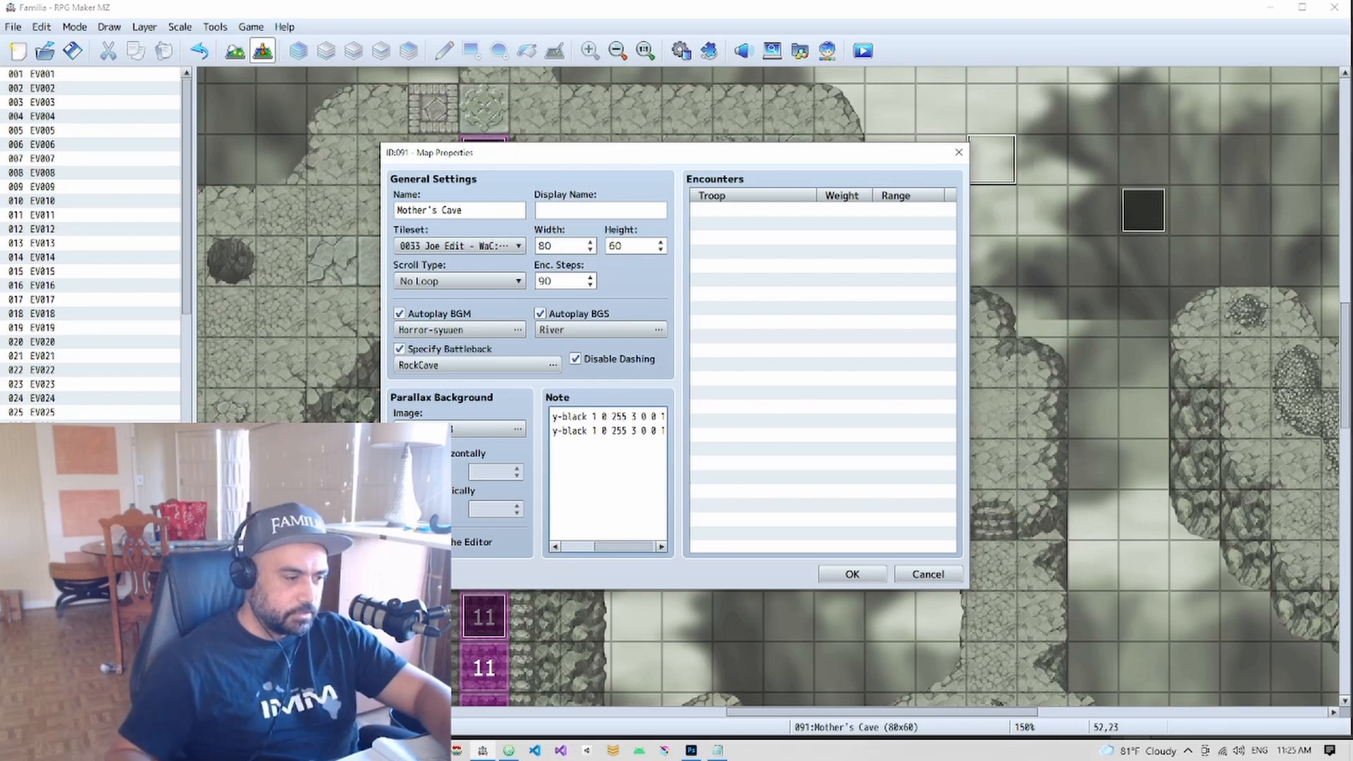
Switch to Notepad, replace its text with LAYER 2 sky-black 1 0 255 3 0 0 1 and magnify it for reading
click(724, 752)
drag(0, 190, 1029, 1)
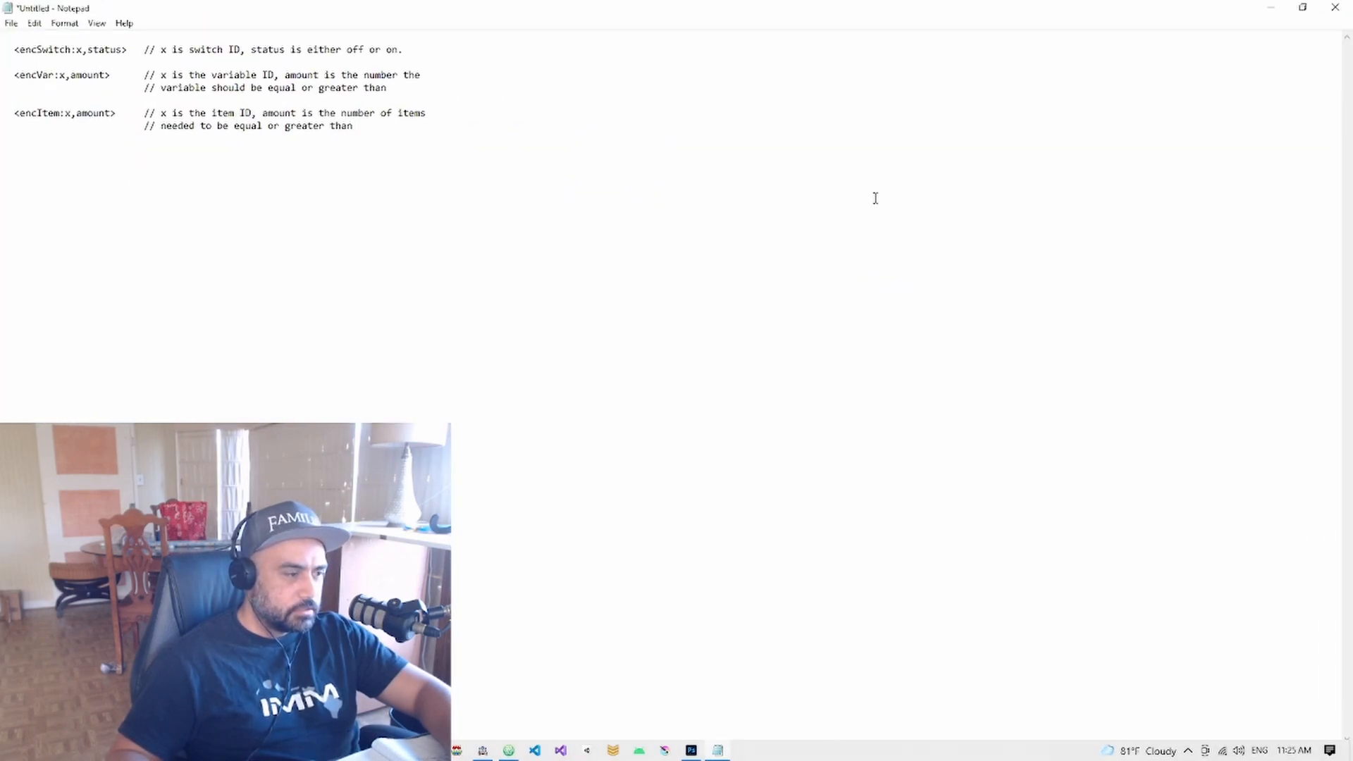
key(ctrl+a)
text(LAYER 2 sky-black 1 0 255 3 0 0 1)
ctrl+scroll(427, 227, up, 20)
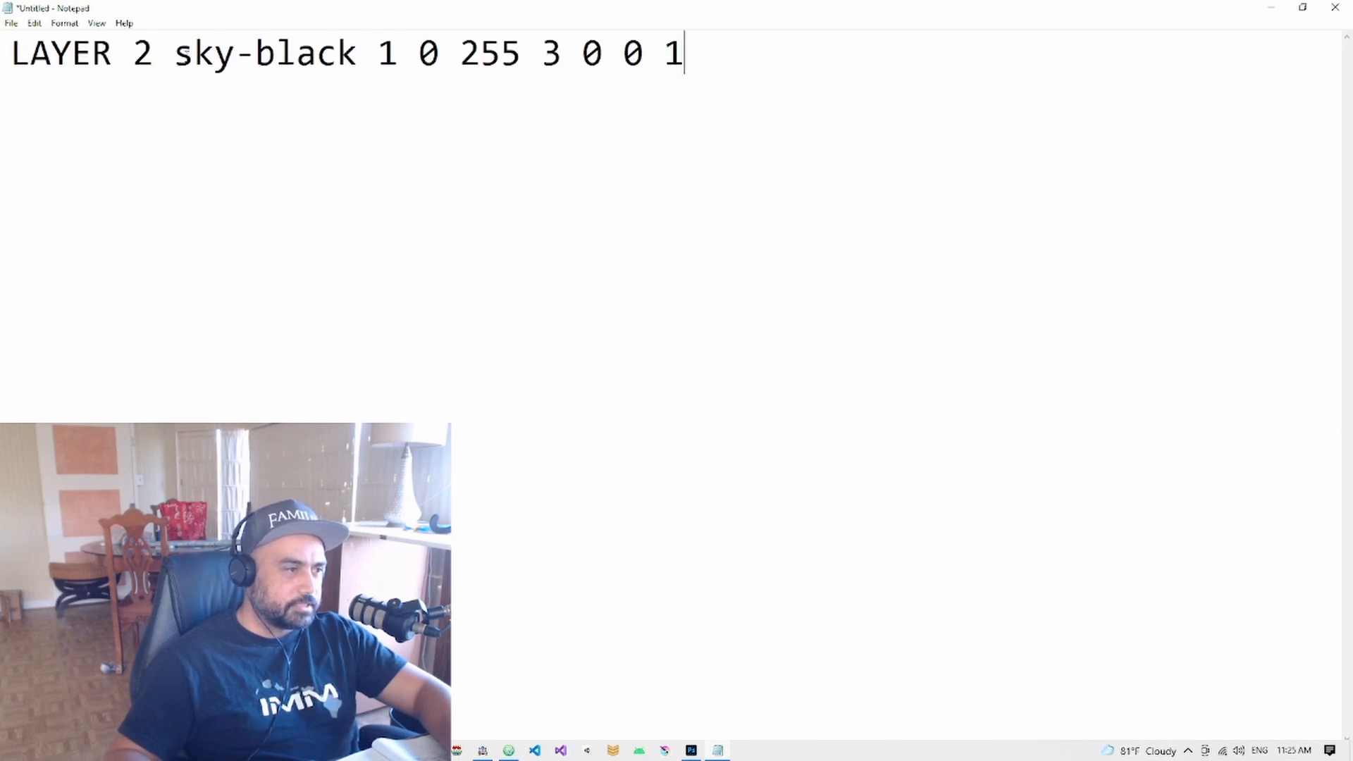
Change the line's layer number to 1 and its image name to mother-cave
double_click(139, 54)
text(1)
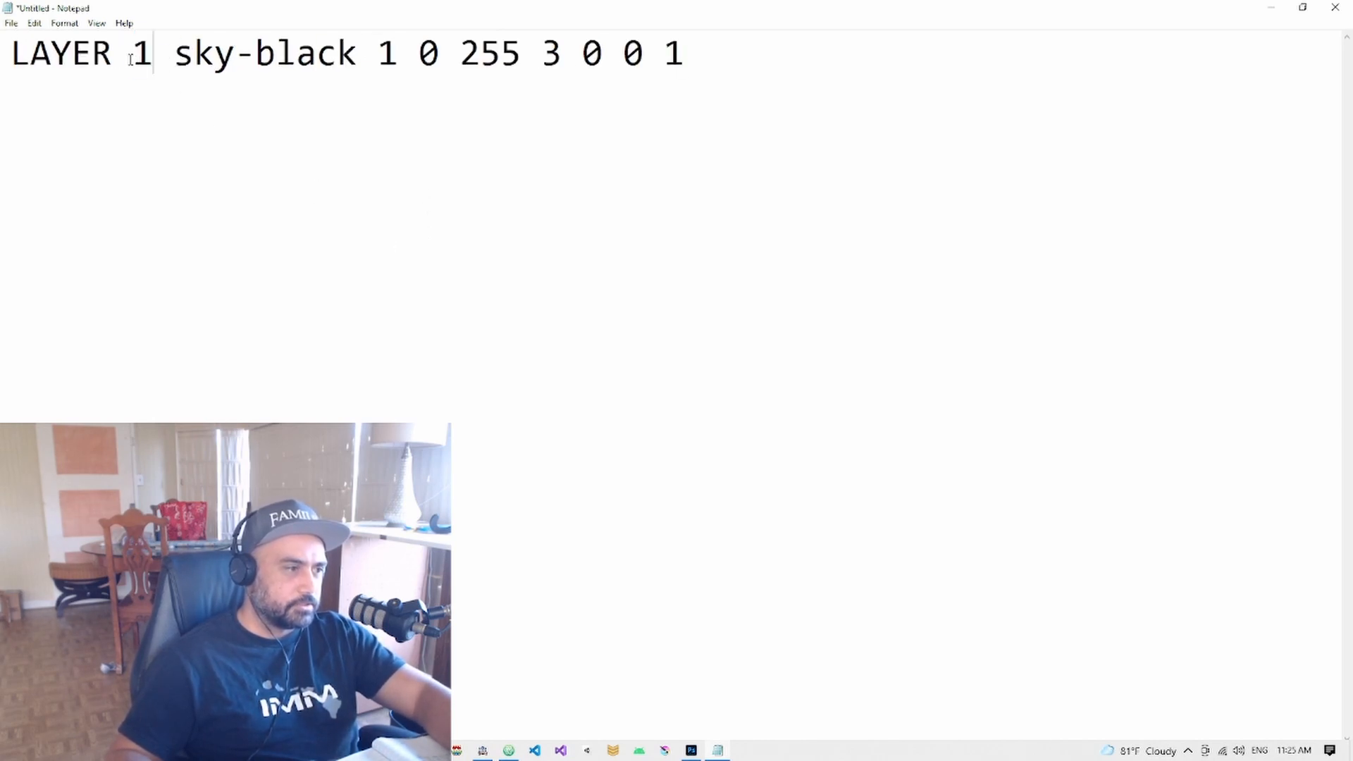
drag(175, 55, 358, 55)
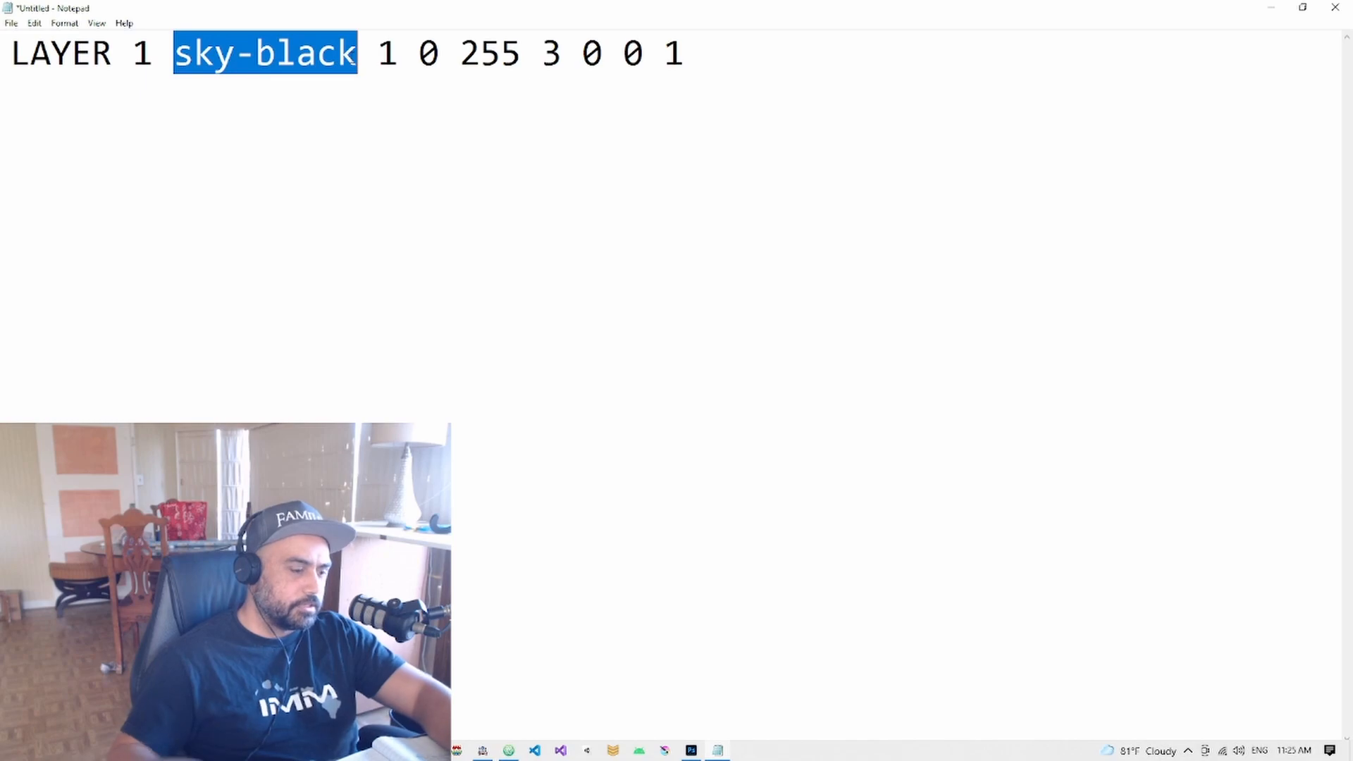
text(mother-s)
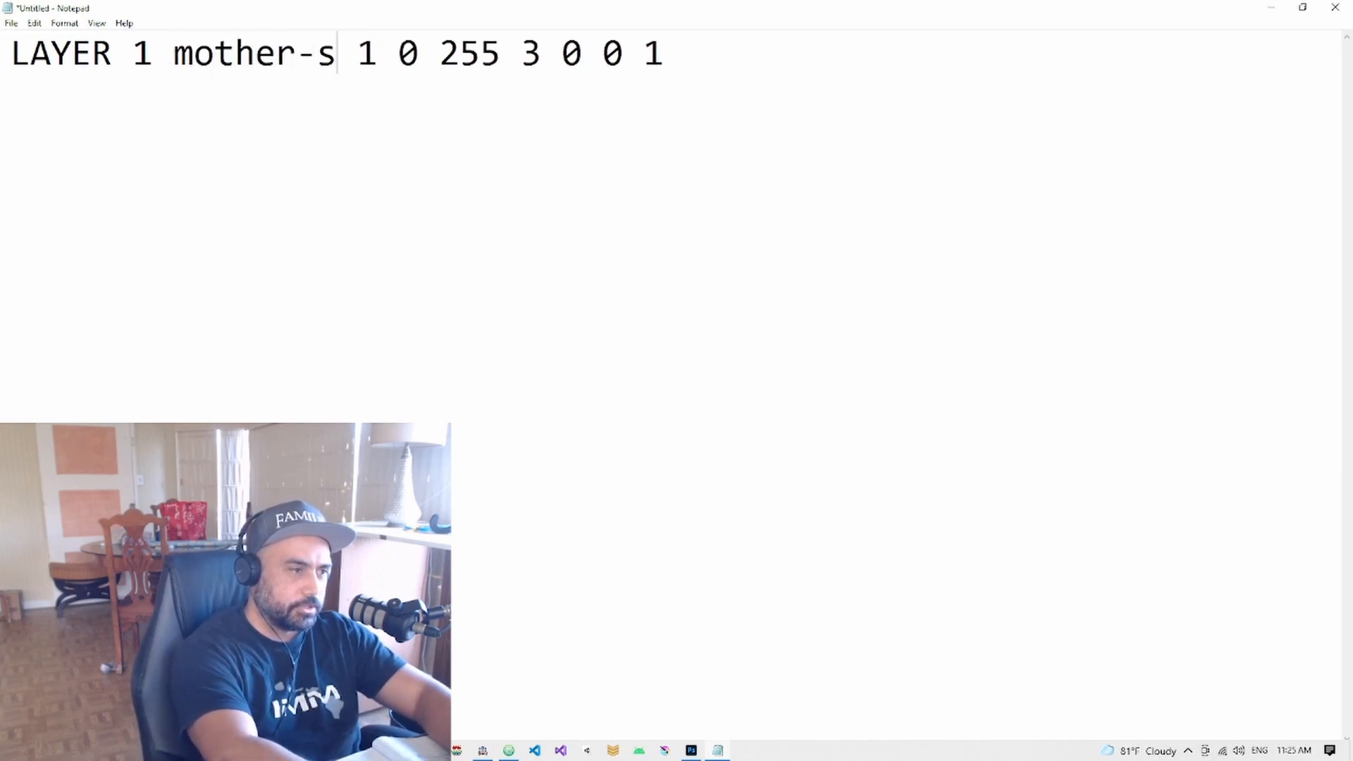
text(ave)
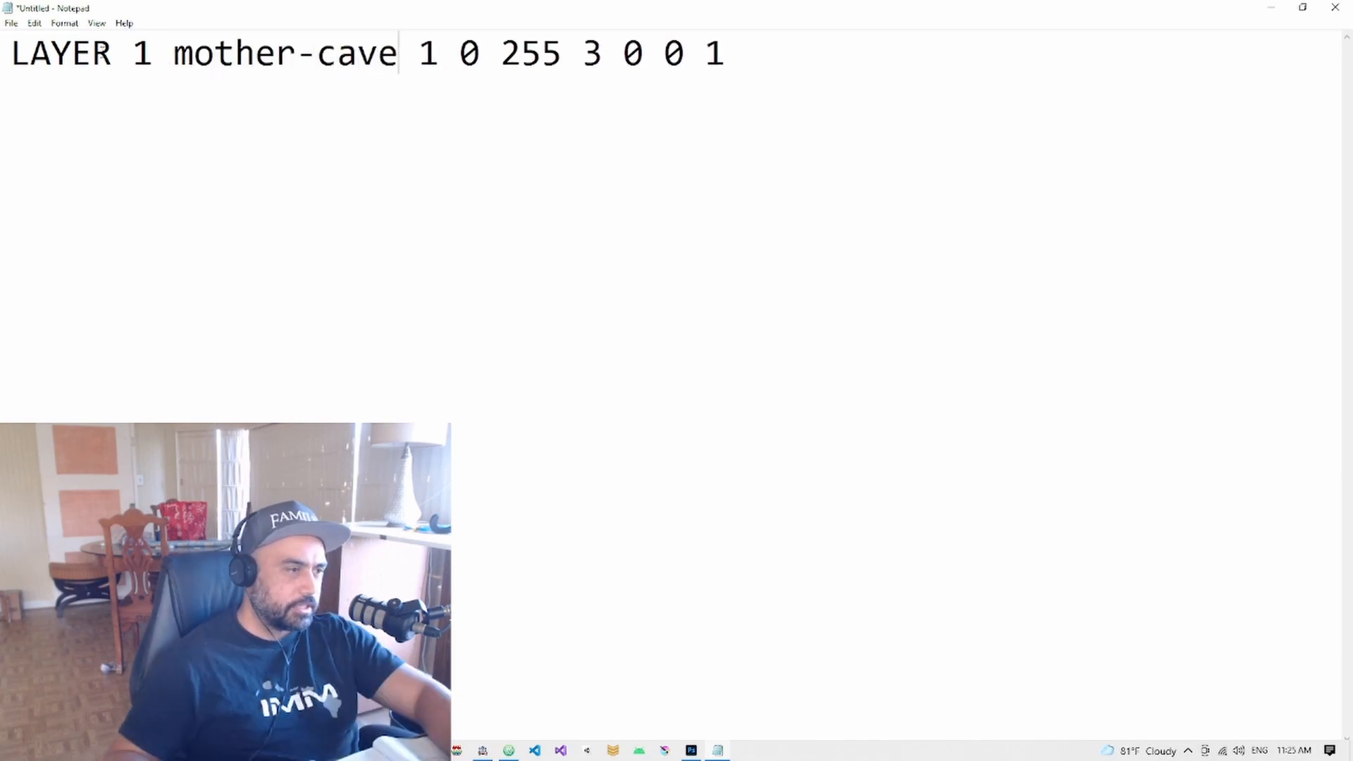
Change the line's keyword from LAYER to LAYER_S
text(_S)
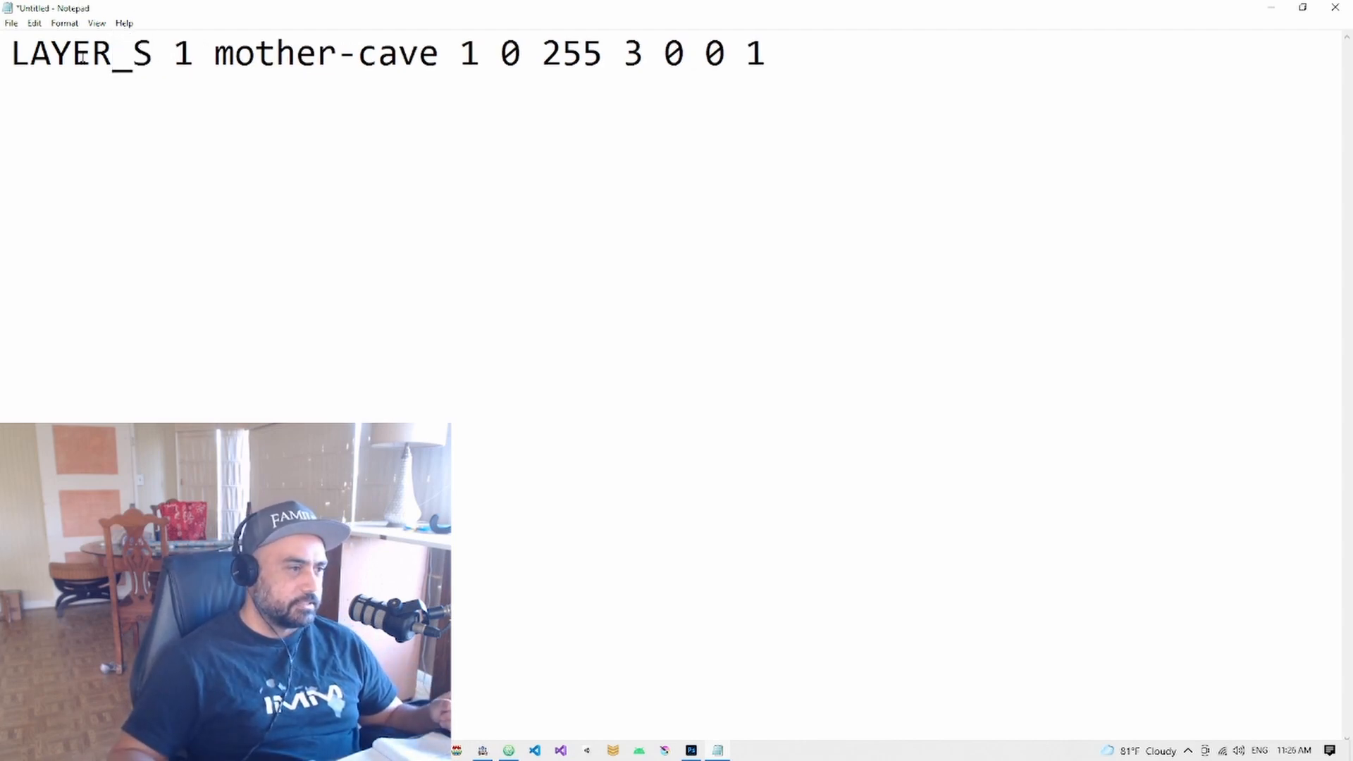
drag(154, 56, 118, 62)
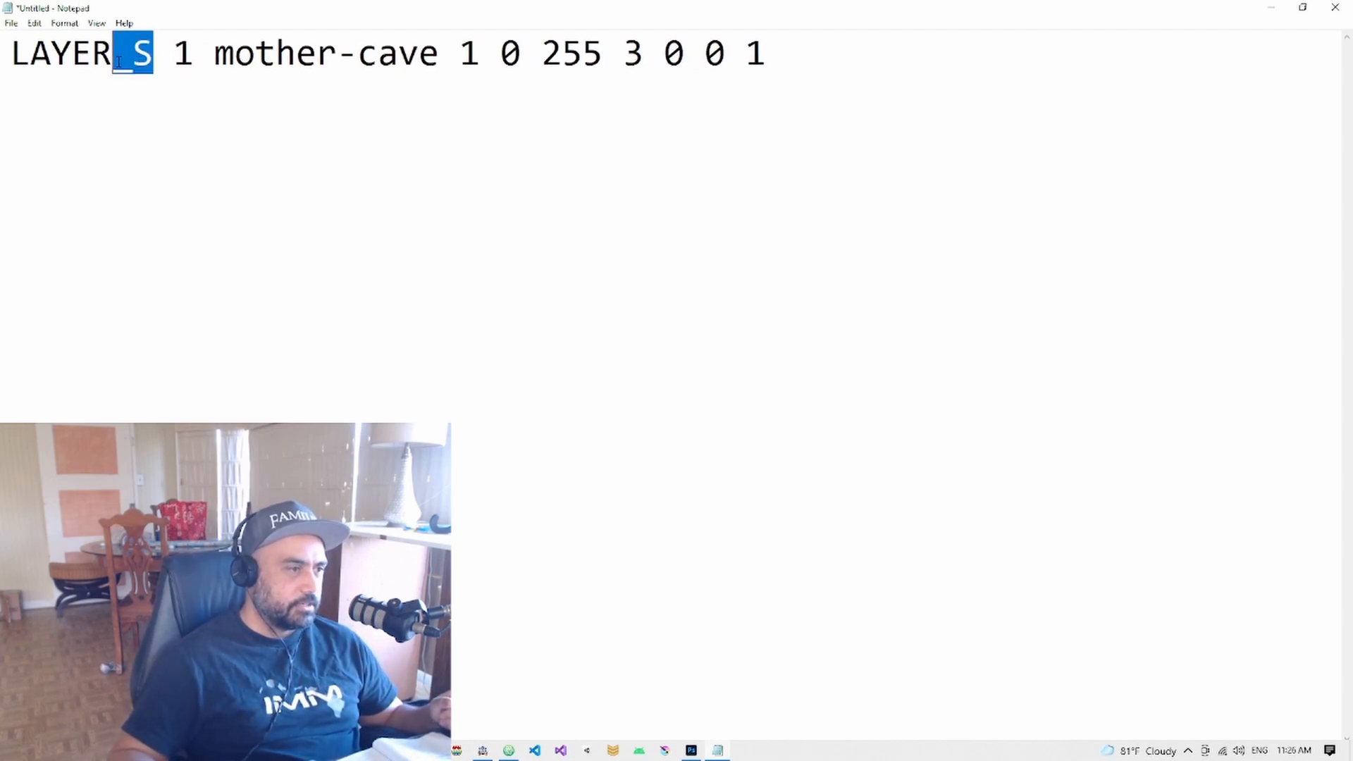
click(12, 48)
key(BackSpace)
key(BackSpace)
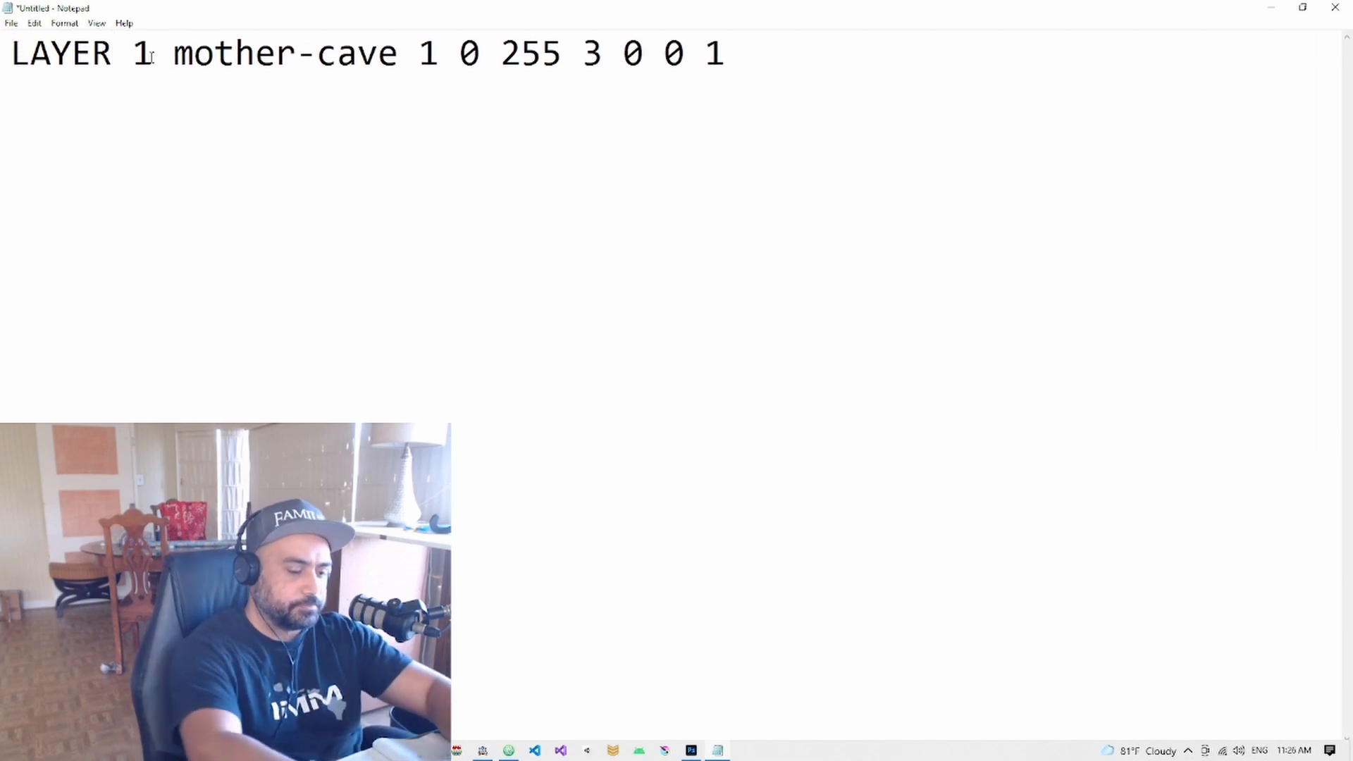
text(_S)
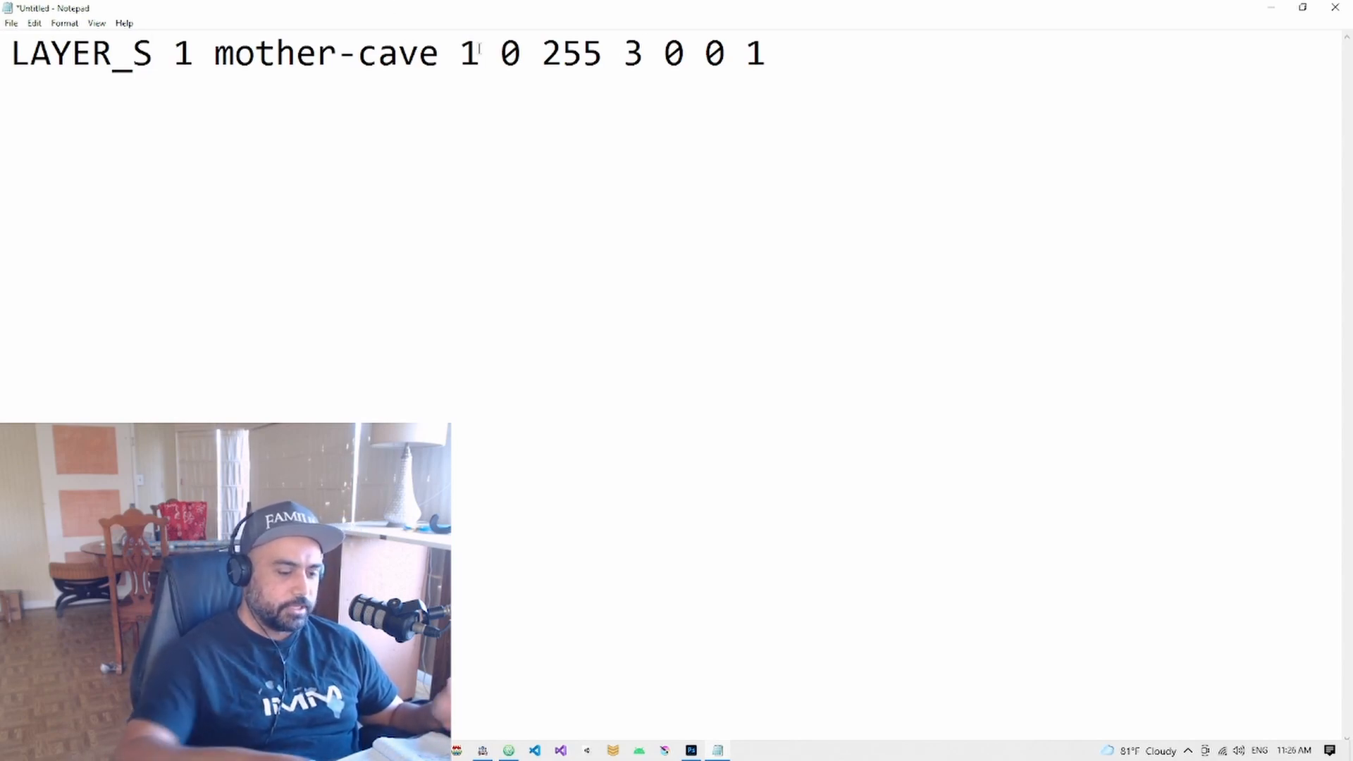
Set the parameters after mother-cave to 0 0 255 4 0 0 0
key(BackSpace)
text(0)
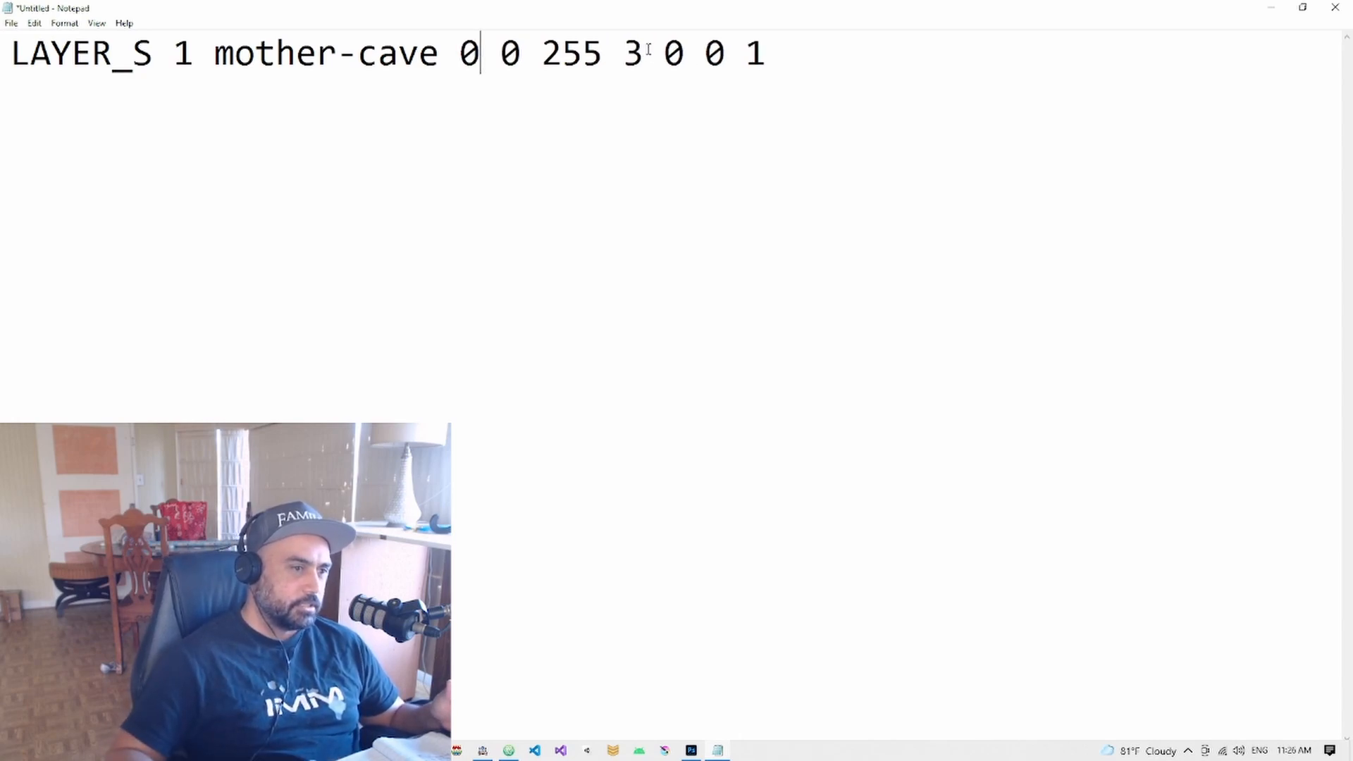
drag(624, 53, 636, 55)
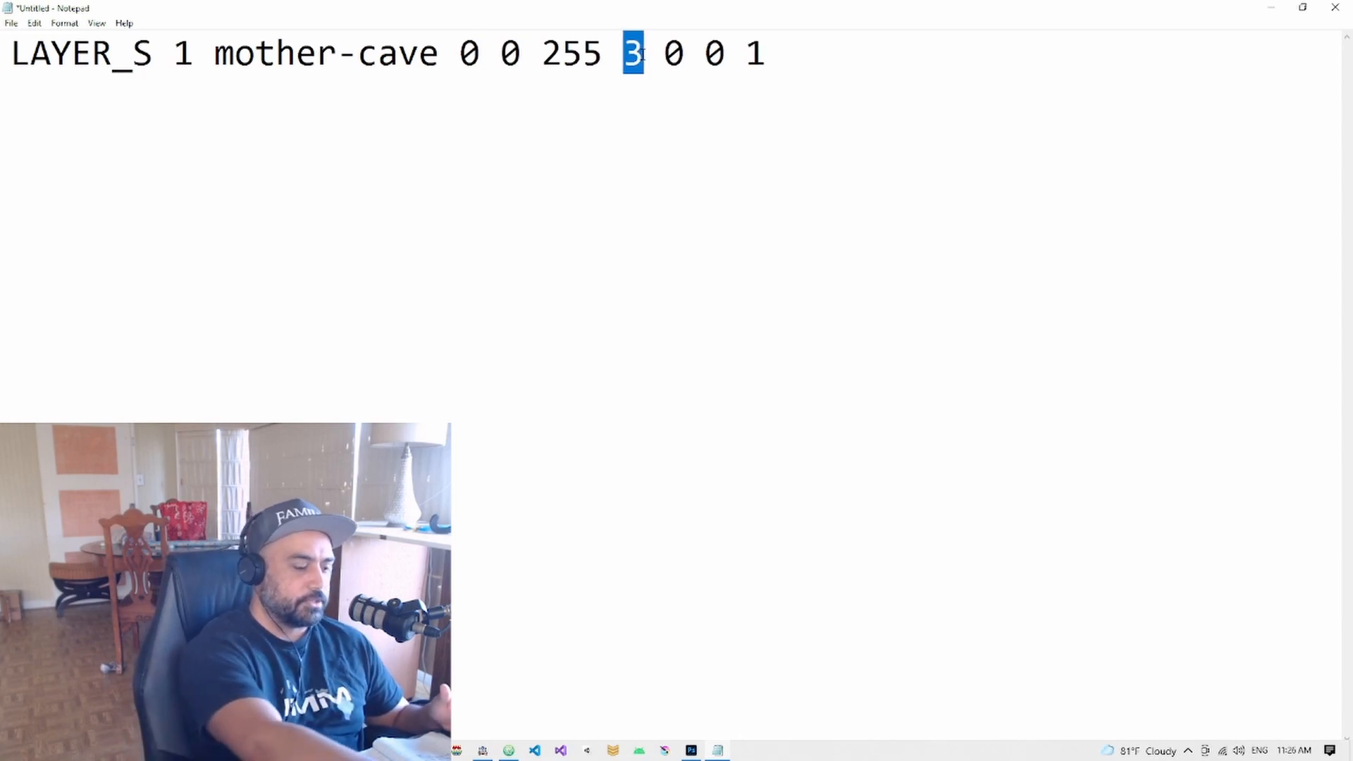
text(4)
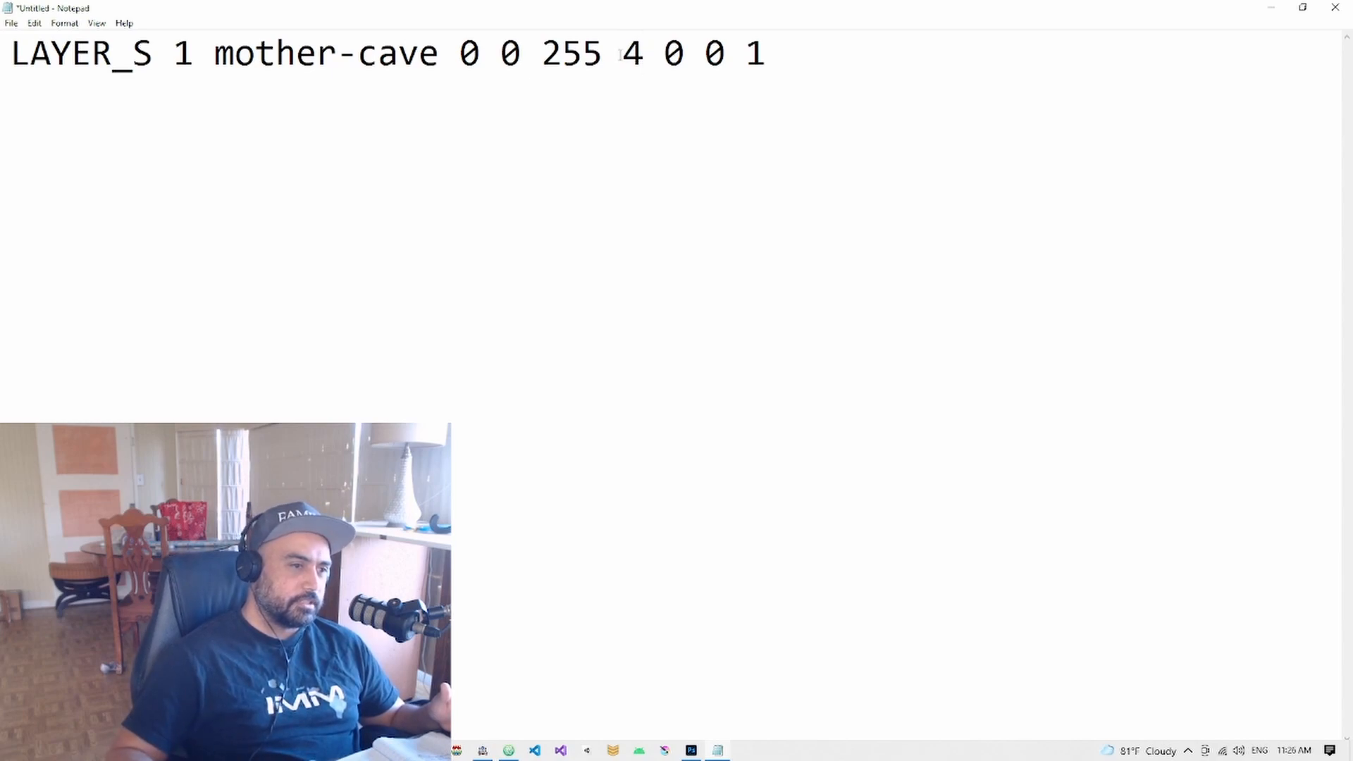
drag(619, 55, 644, 57)
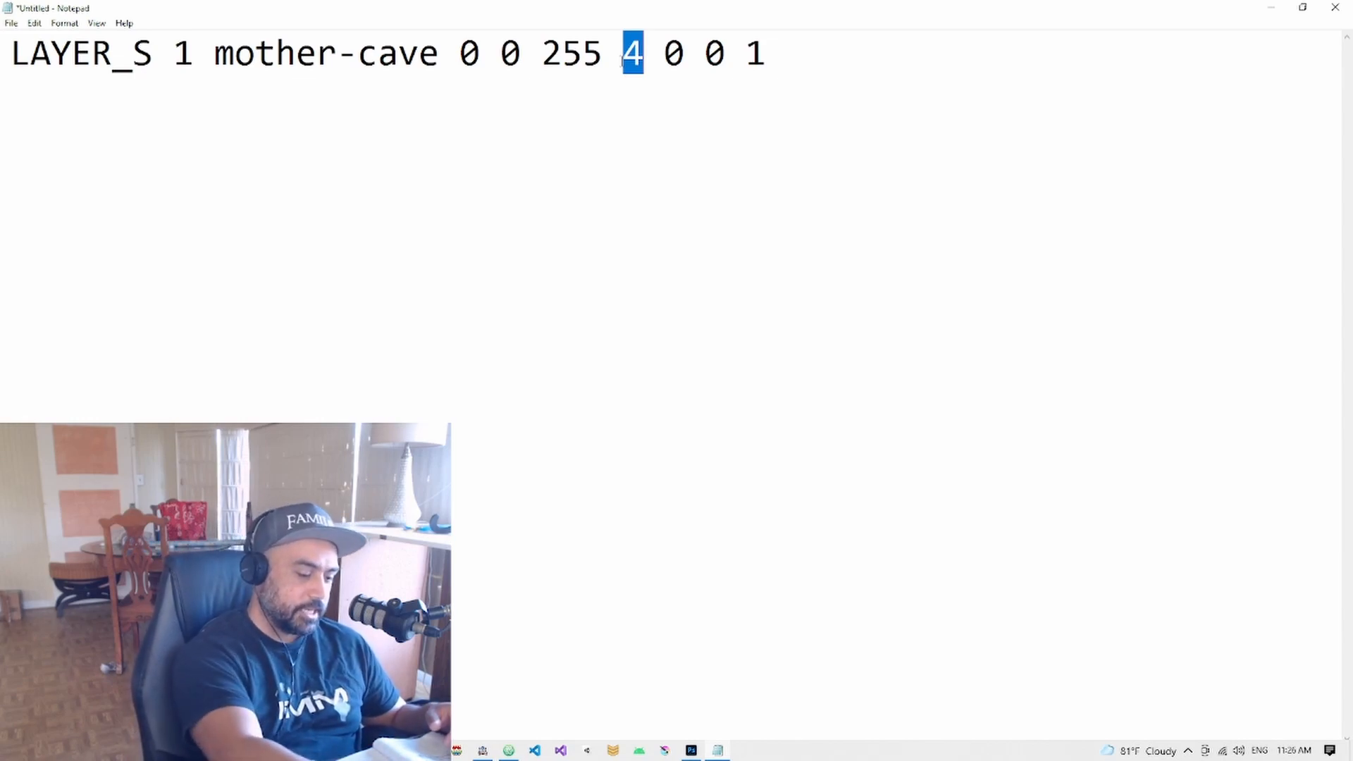
text(99)
key(BackSpace)
key(BackSpace)
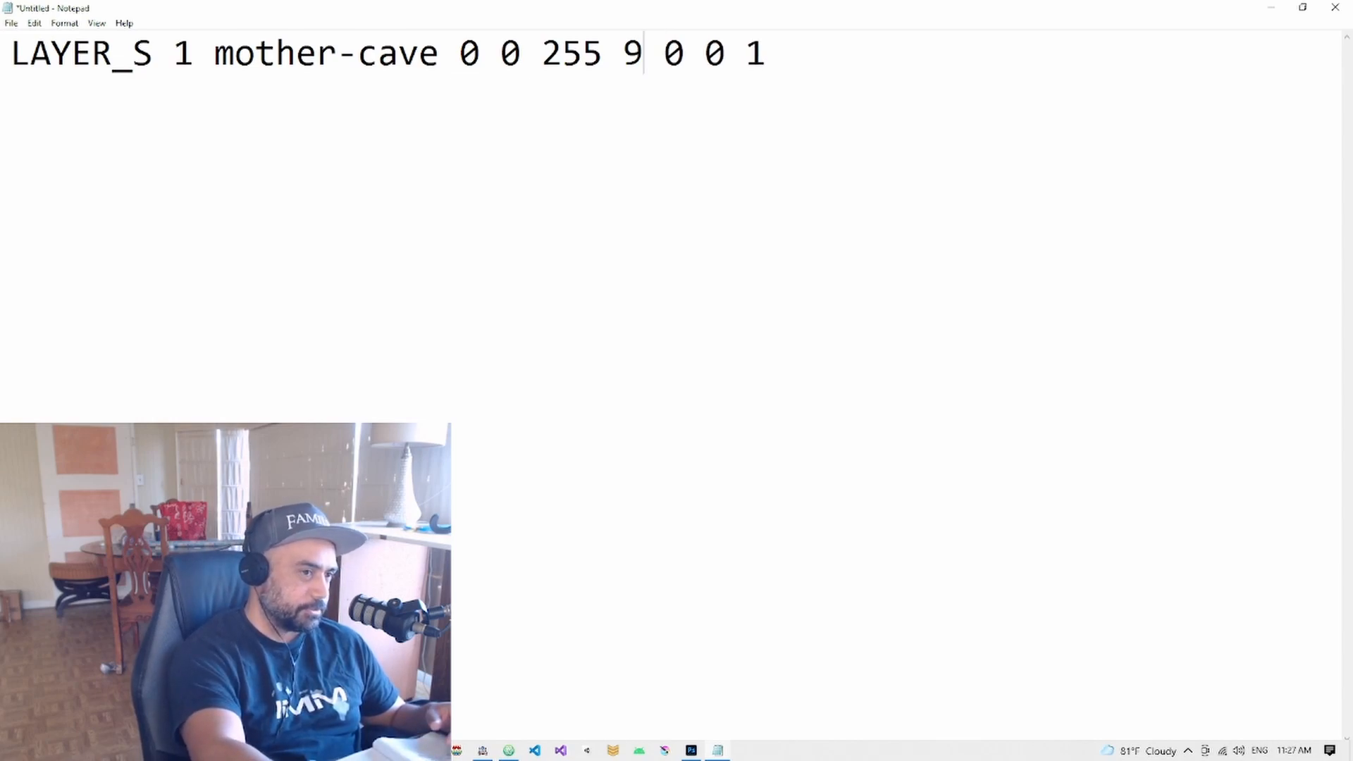
text(4)
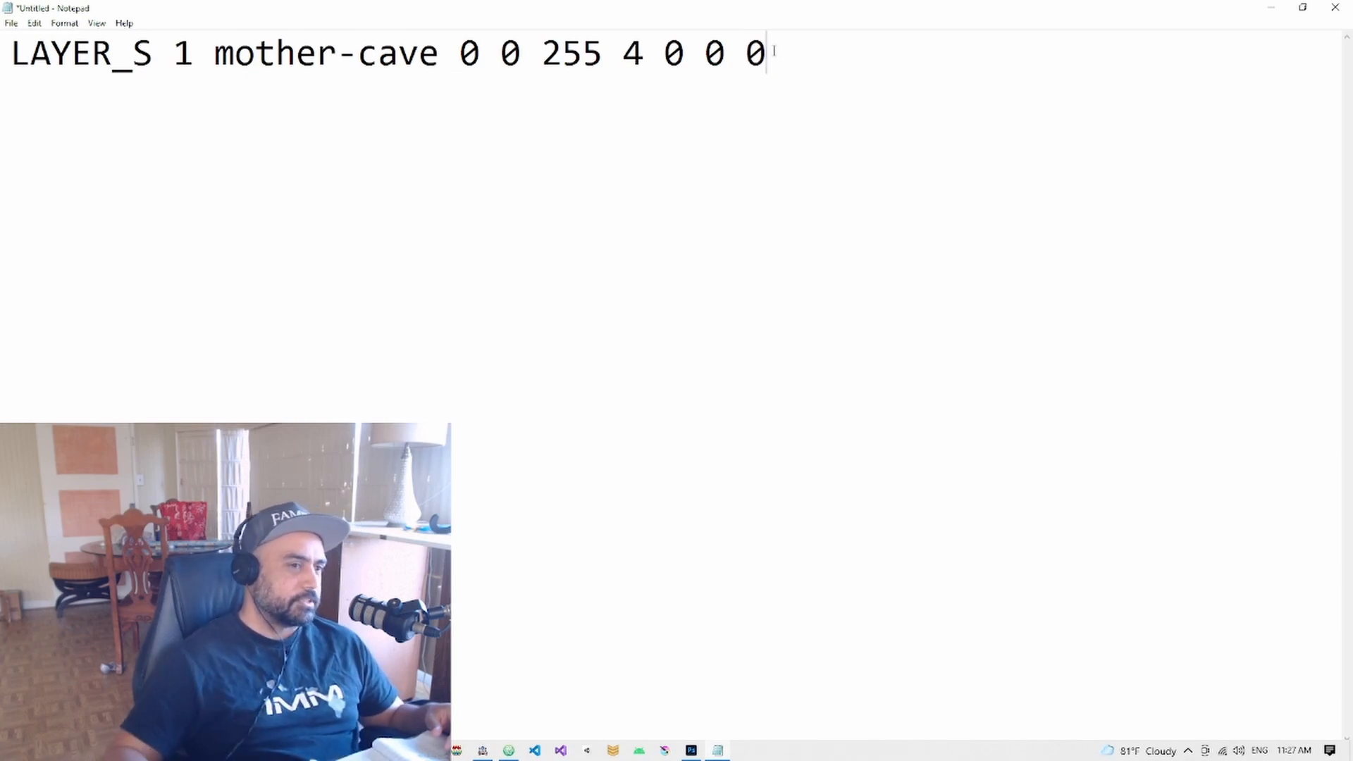
Copy the finished LAYER_S line and switch to RPG Maker MZ, cancelling Photoshop's open save dialog on the way
drag(788, 64, 10, 60)
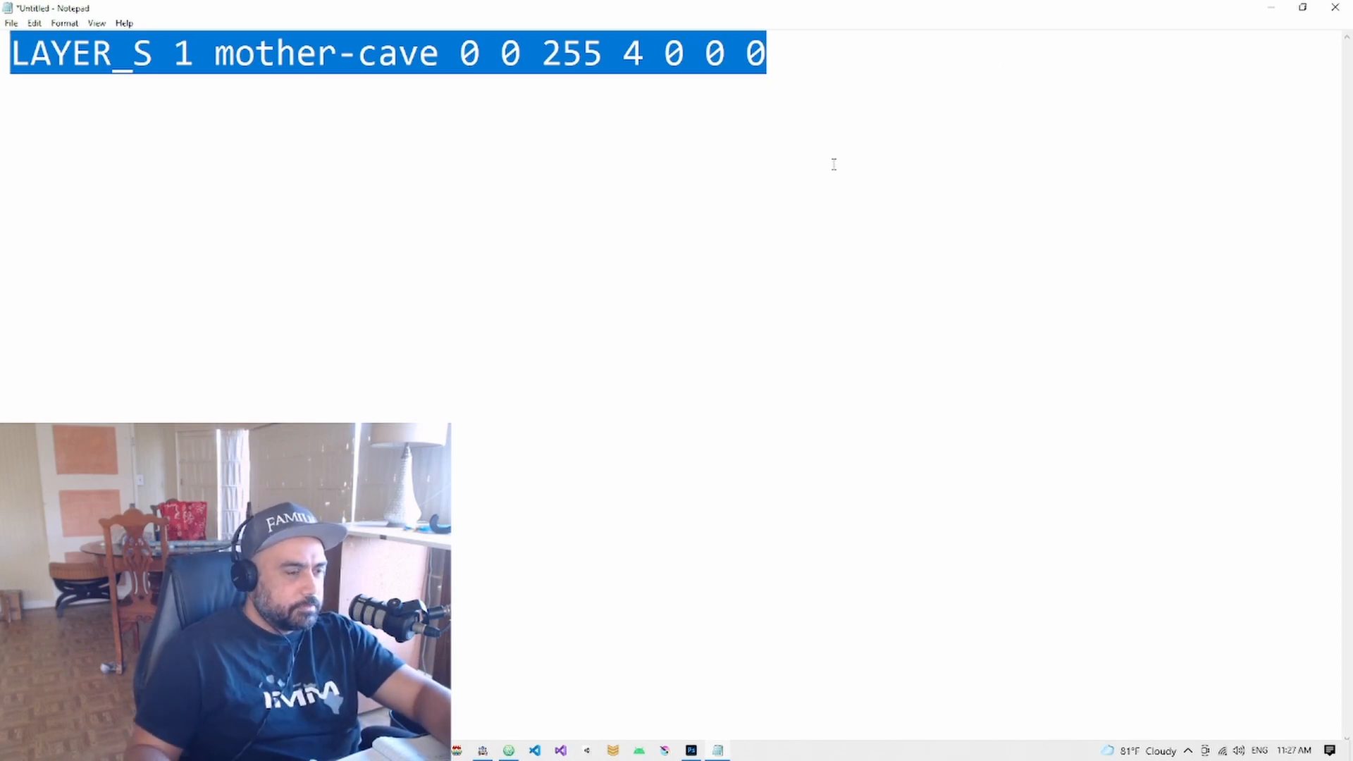
click(1272, 9)
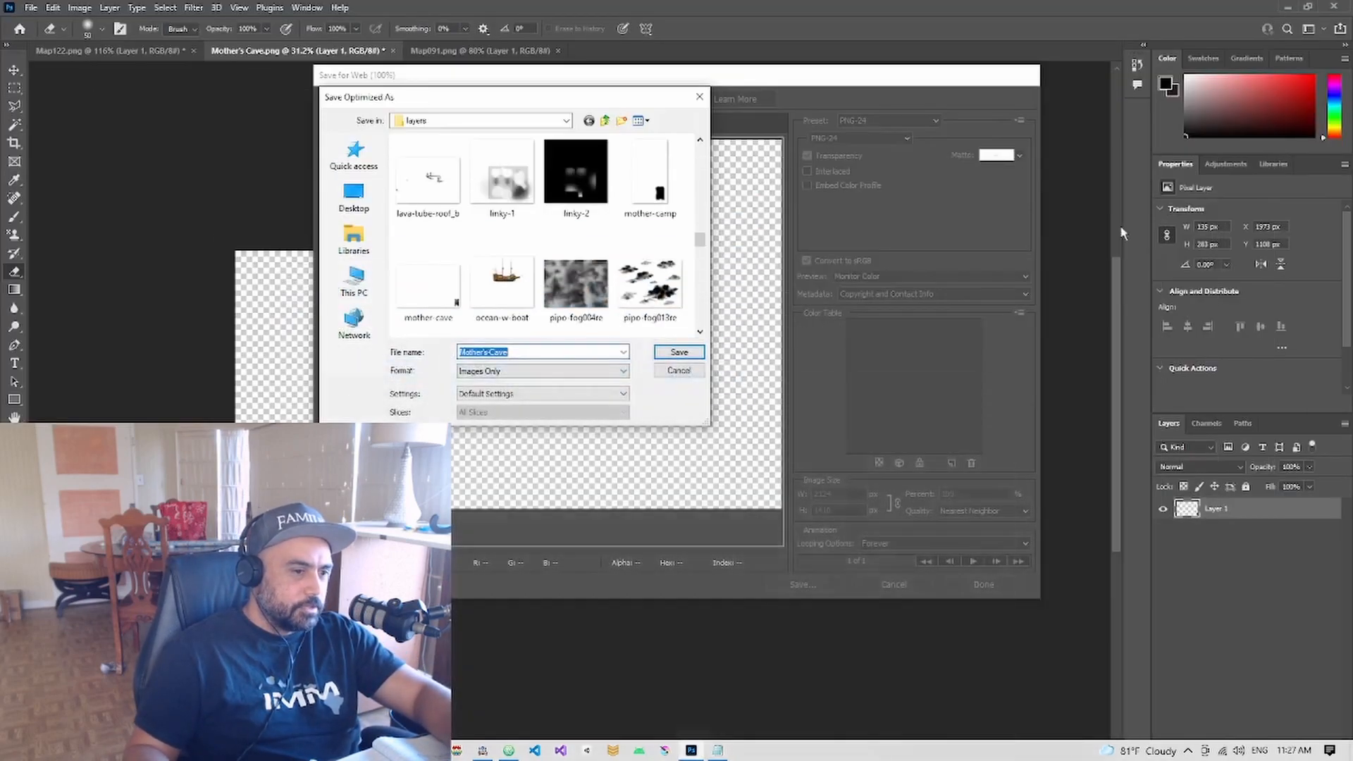
click(689, 374)
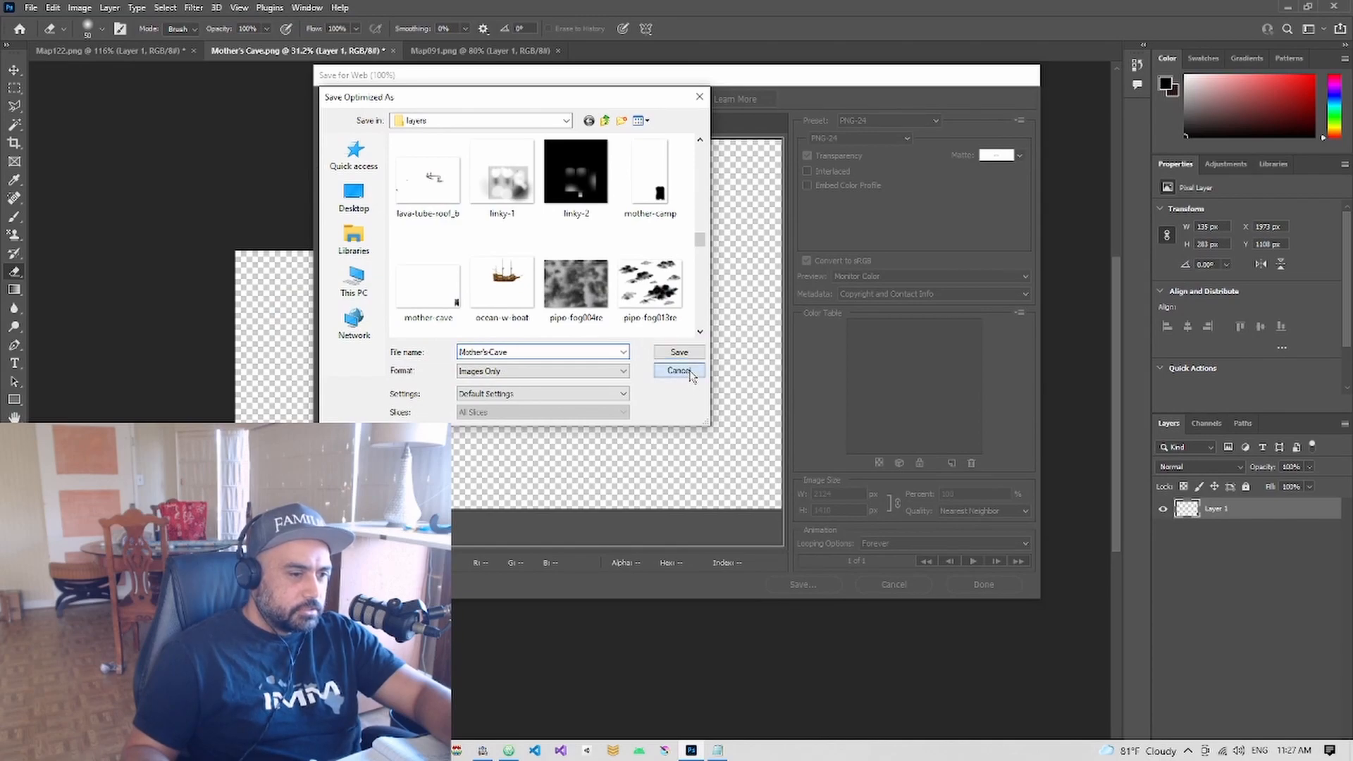
click(482, 751)
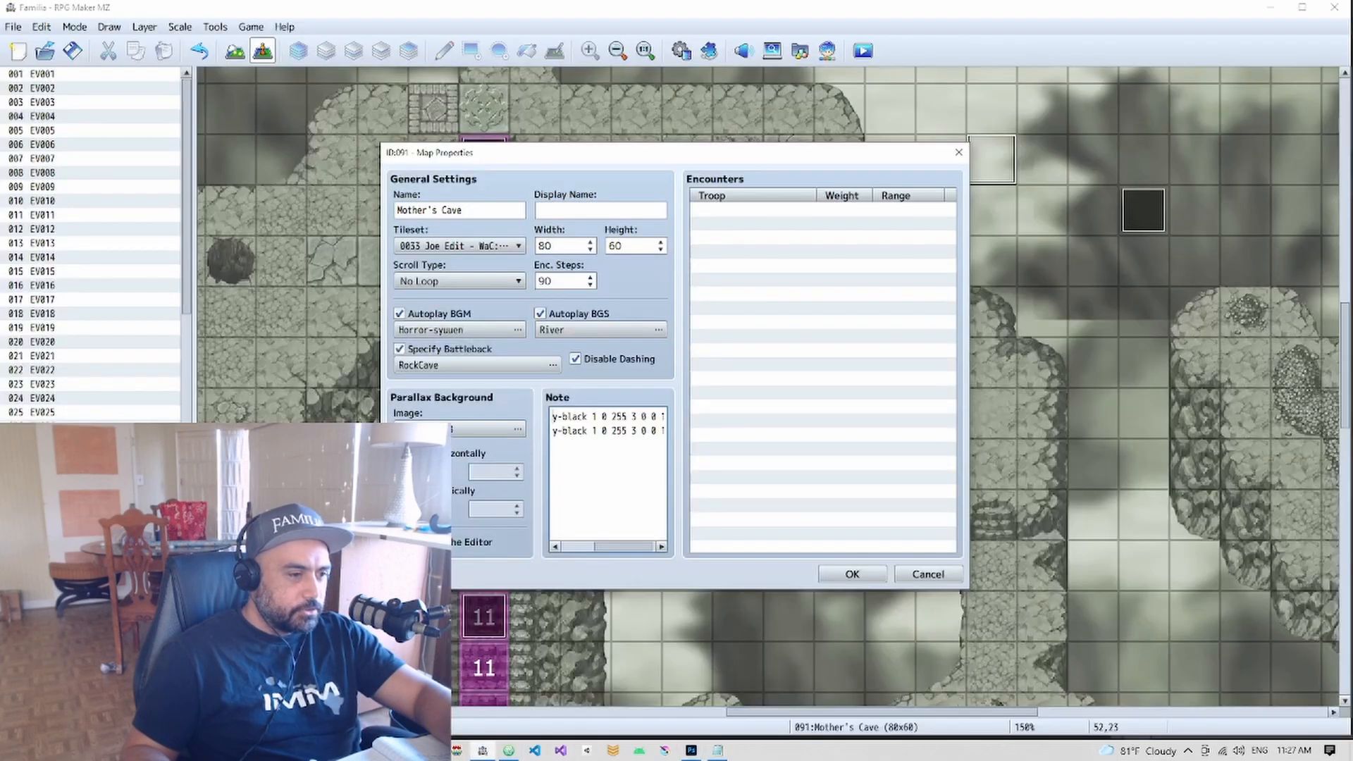
Replace the first line of Mother's Cave's note with LAYER_S 1 mother-cave 0 0 255 4 0 0 0, above the sky-black line
drag(561, 422, 499, 426)
click(553, 432)
drag(634, 445, 487, 404)
key(ctrl+v)
drag(590, 555, 534, 549)
key(Return)
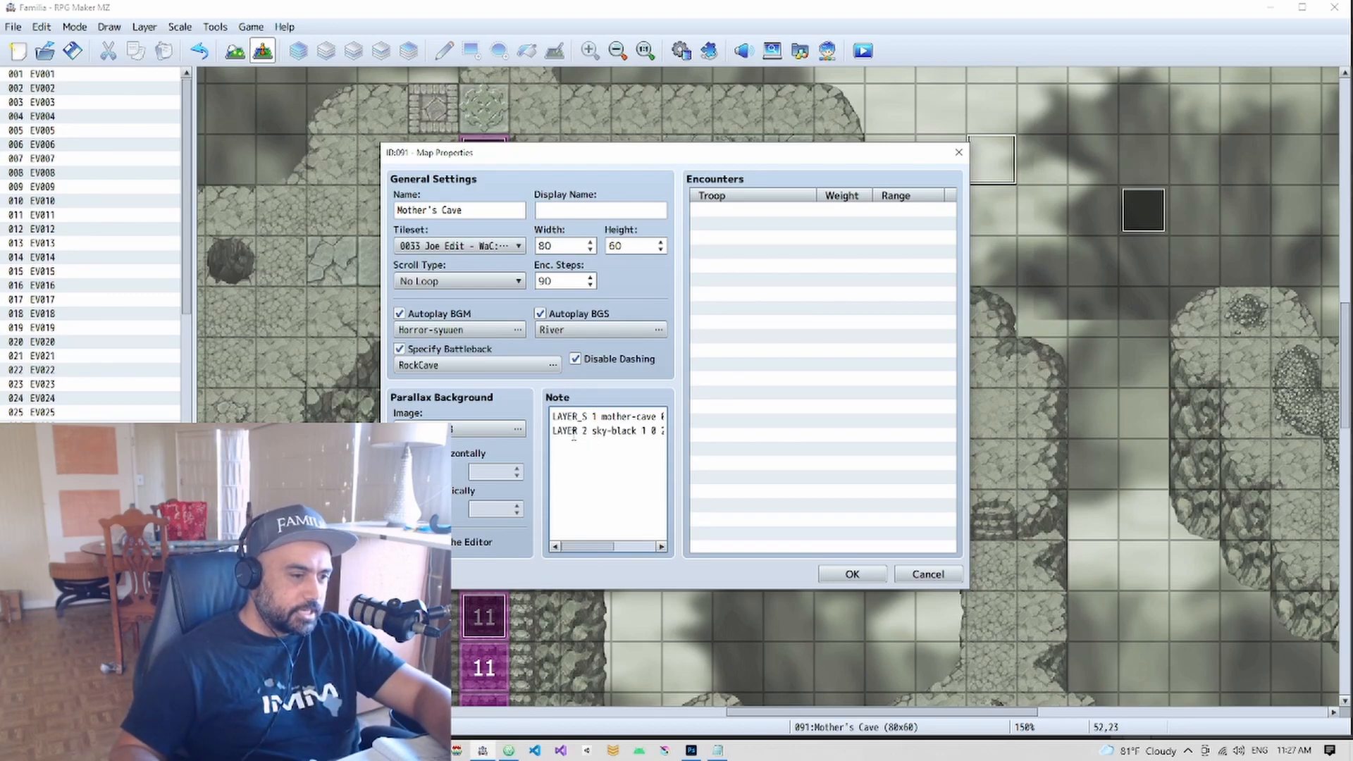
drag(574, 431, 658, 437)
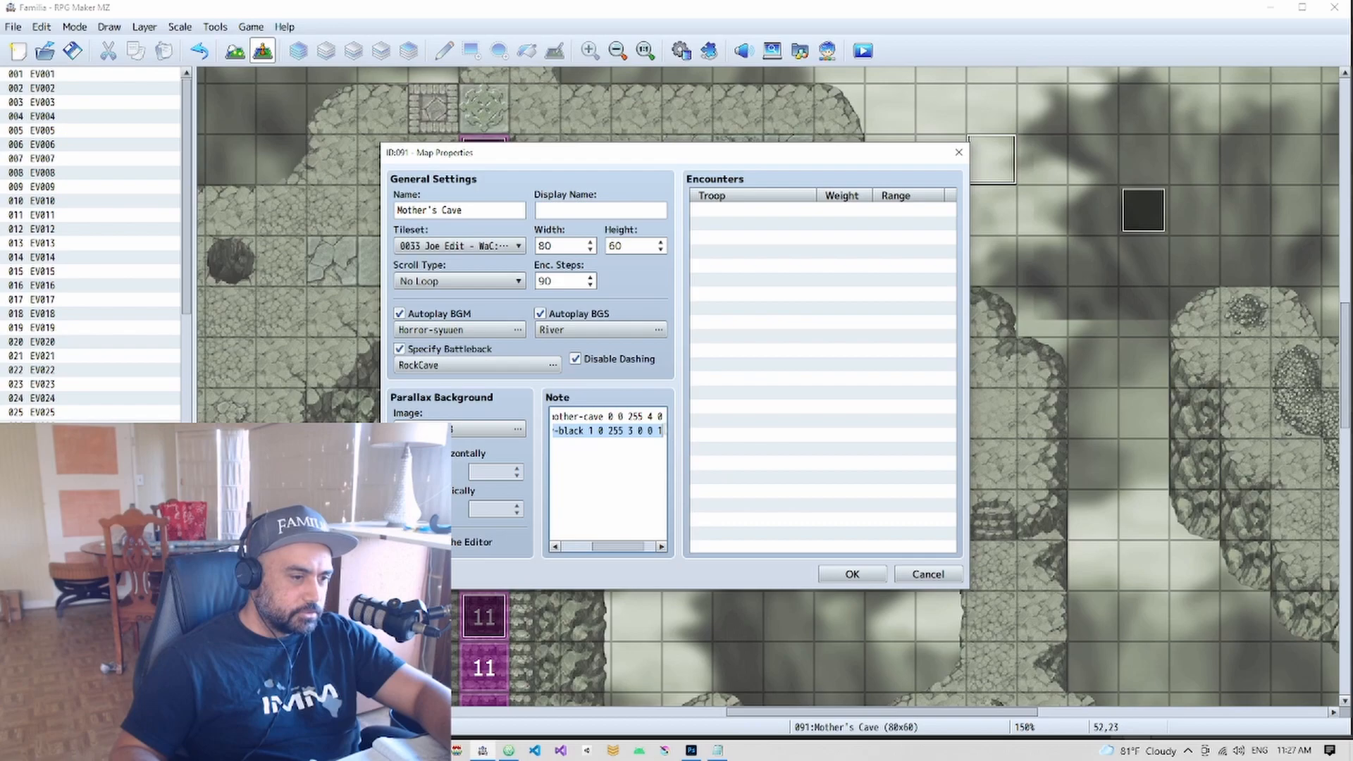
click(659, 418)
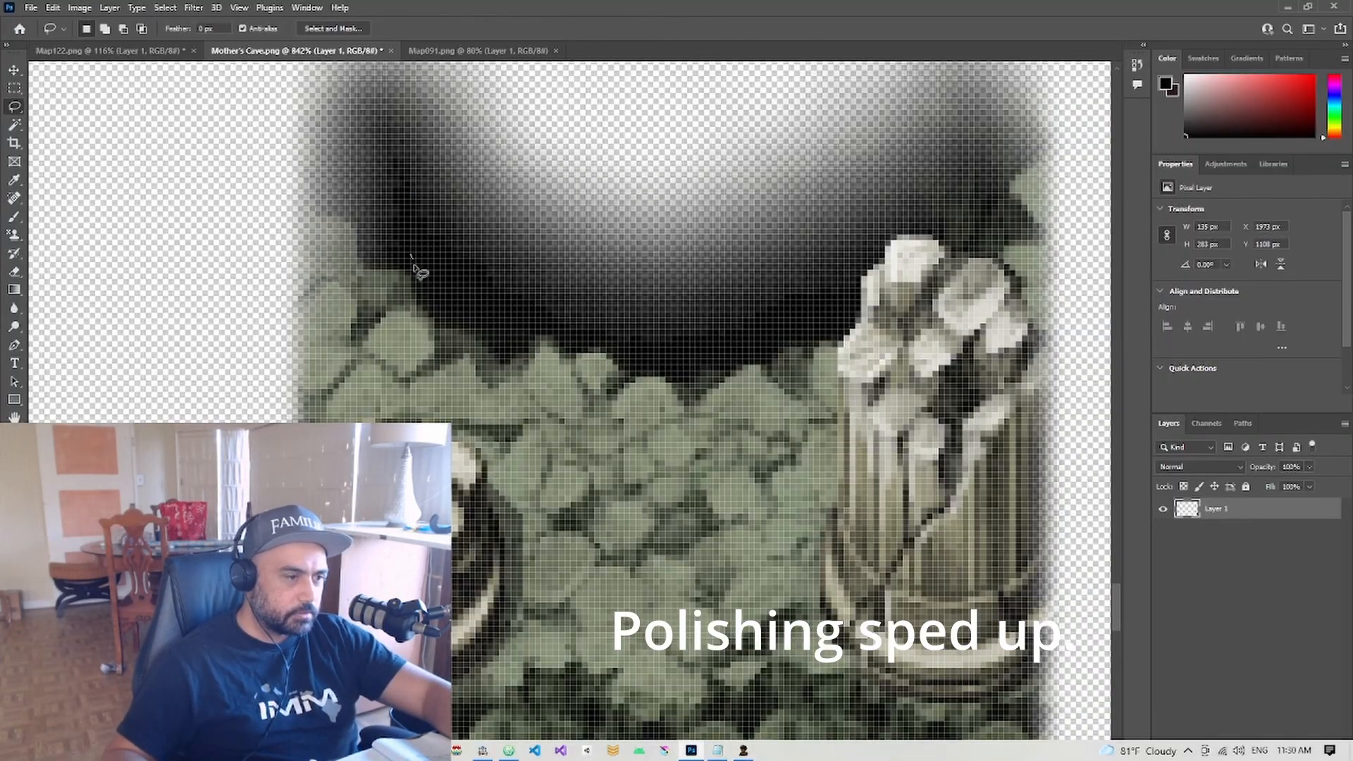
Lasso the dark shaded area inside the pit, try cutting it out and undo the cut
drag(414, 268, 411, 256)
key(ctrl+x)
click(53, 8)
click(76, 22)
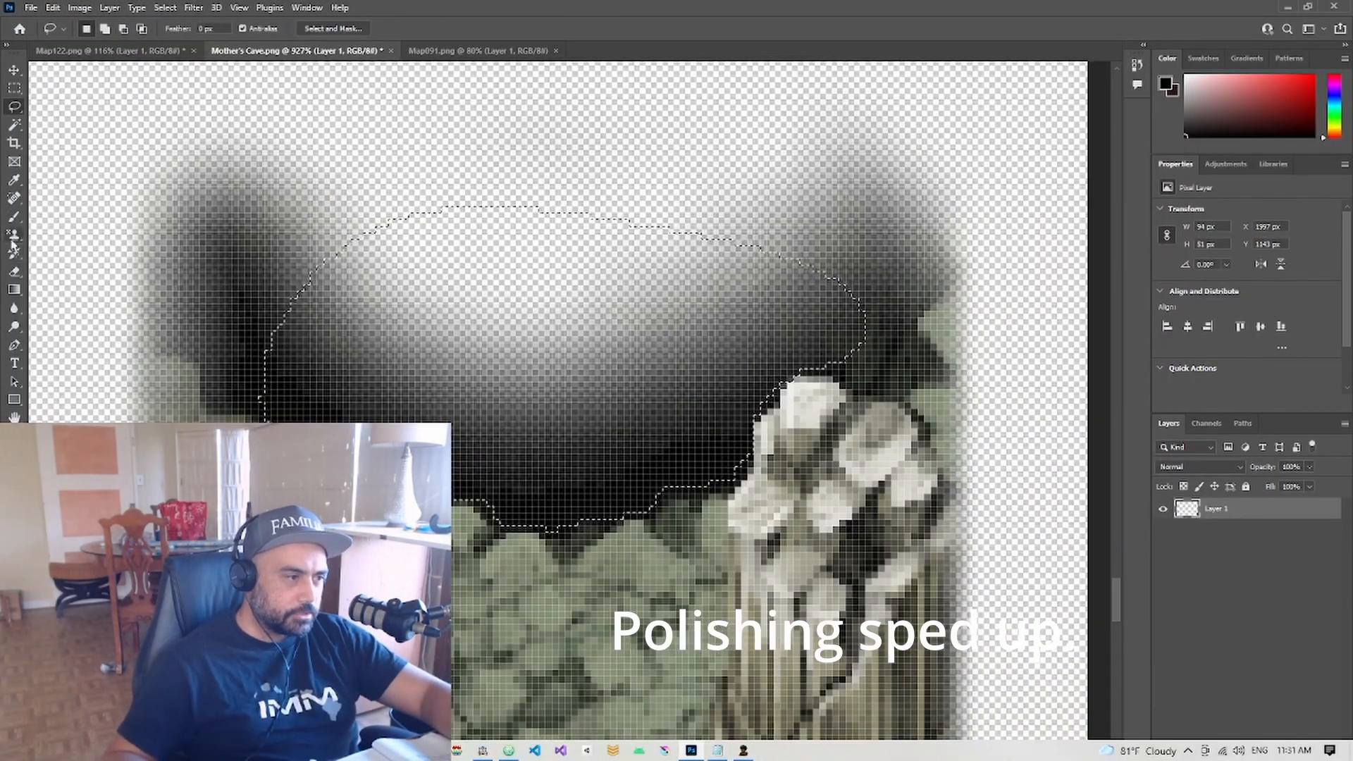
Retouch the dark shading around the pit with the Eraser and a soft black brush at 23% opacity
click(14, 272)
scroll(635, 318, up, 5)
click(14, 217)
click(618, 287)
Export the polished cave image to the layers folder with Save for Web and start a playtest of the map
key(ctrl+alt+shift+s)
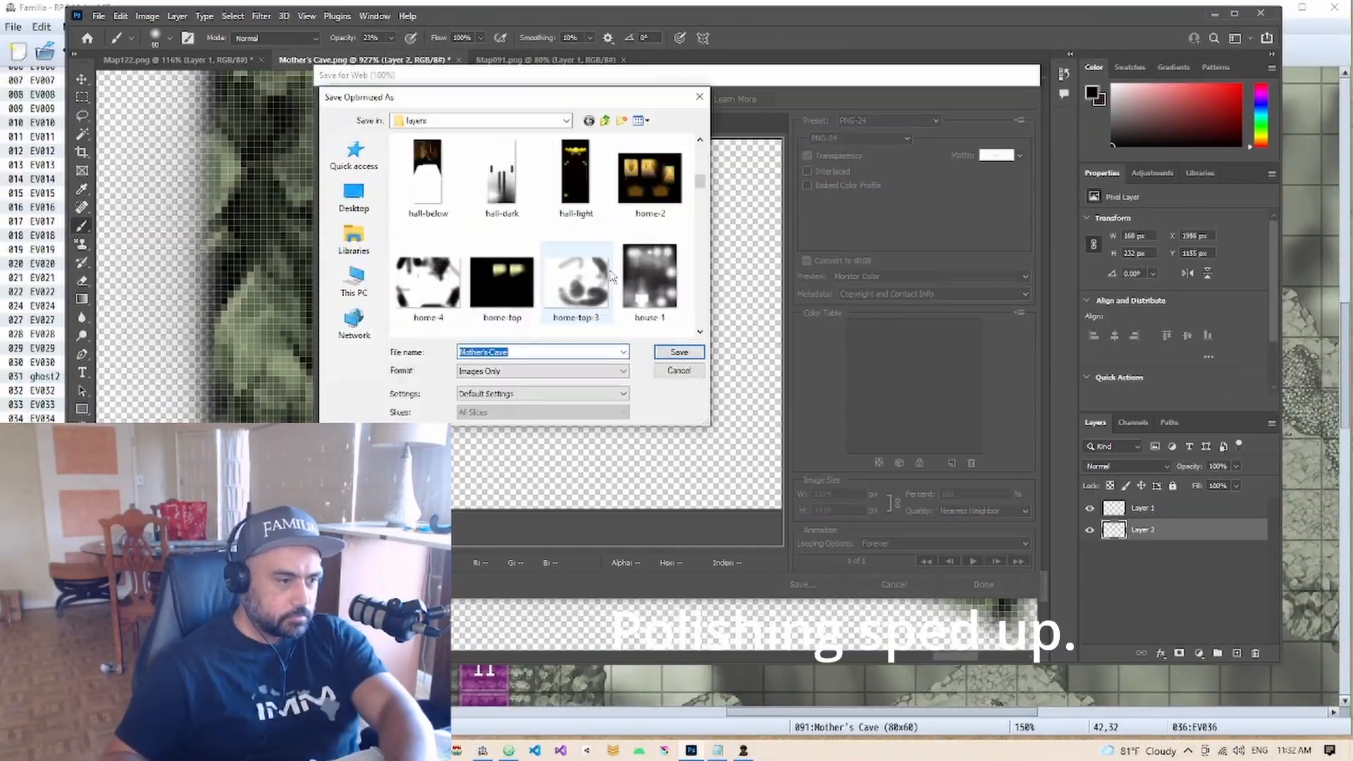
click(679, 351)
key(F10)
click(776, 589)
key(ctrl+r)
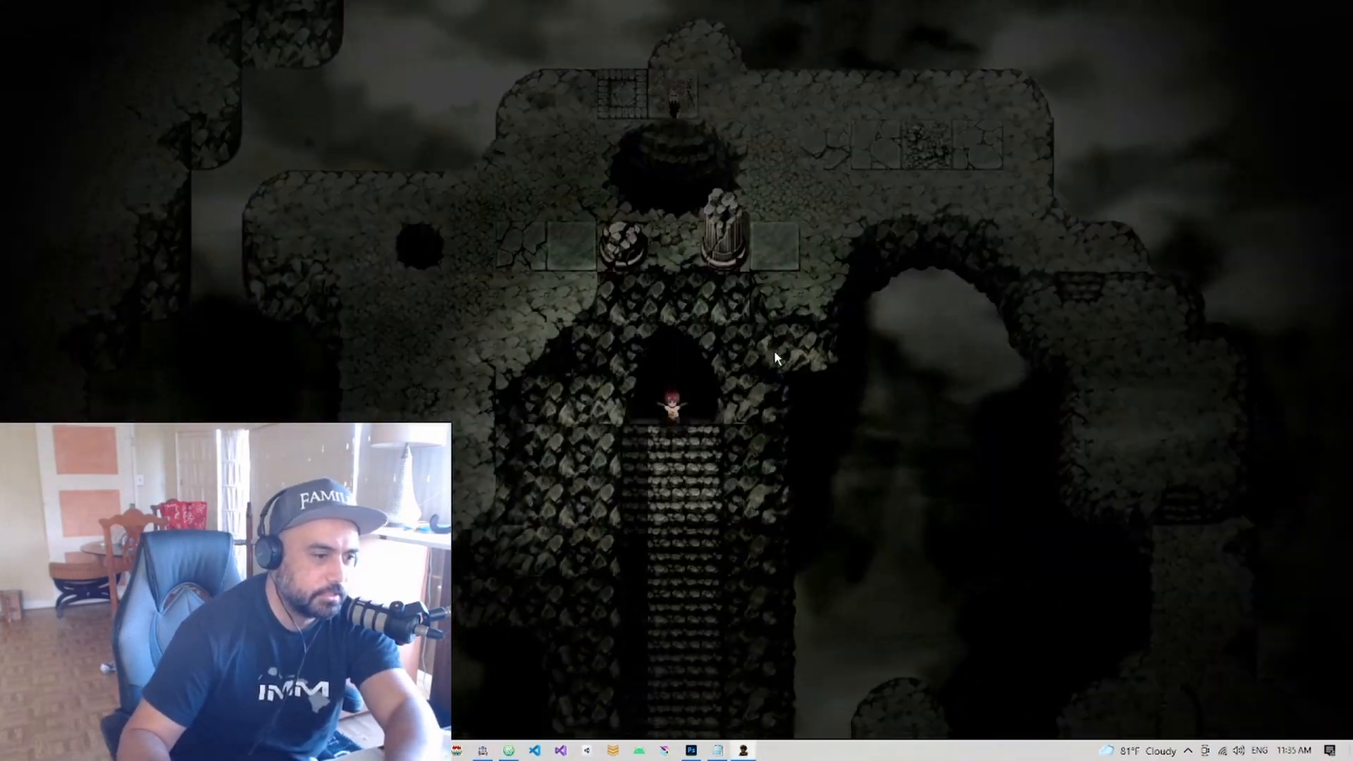
Check the cave layer in the playtest by walking the character down and up the stairs, and close the game
key(Down)
key(Up)
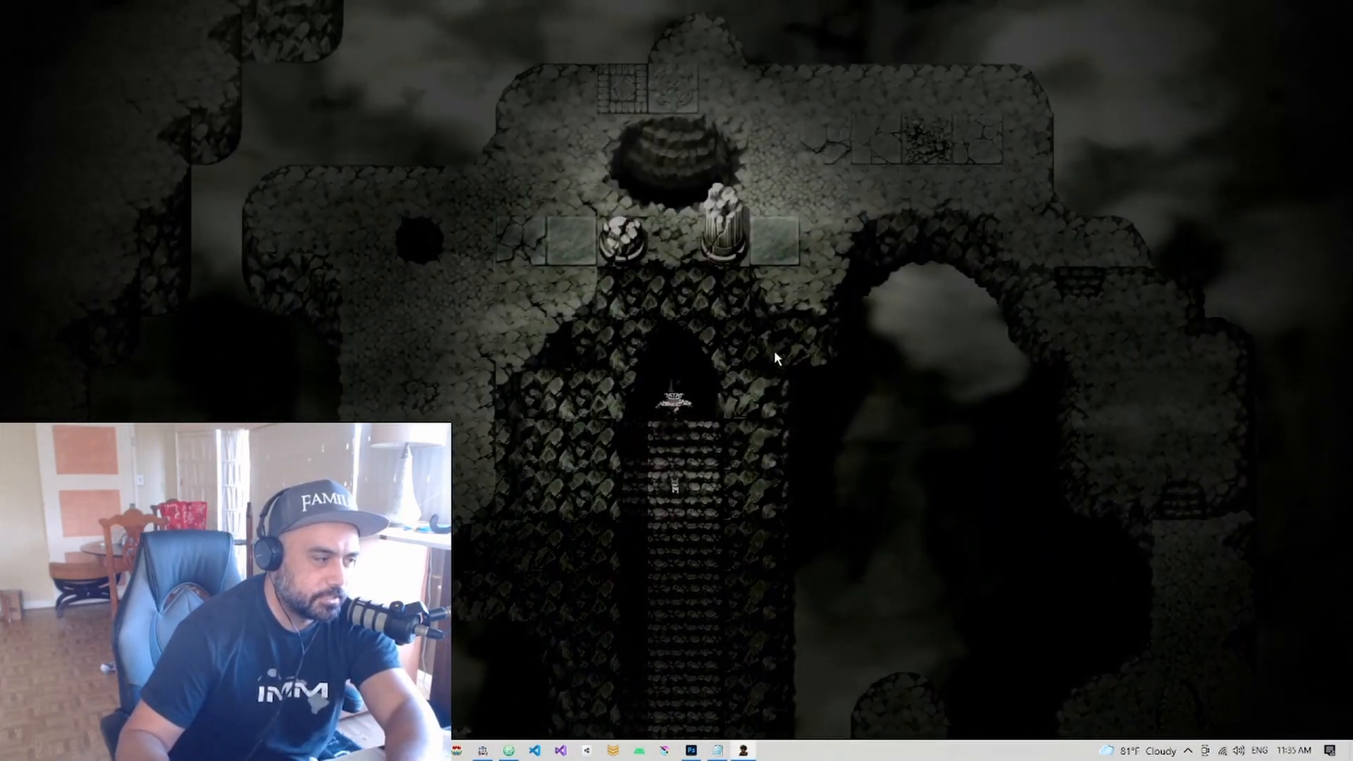
key(F4)
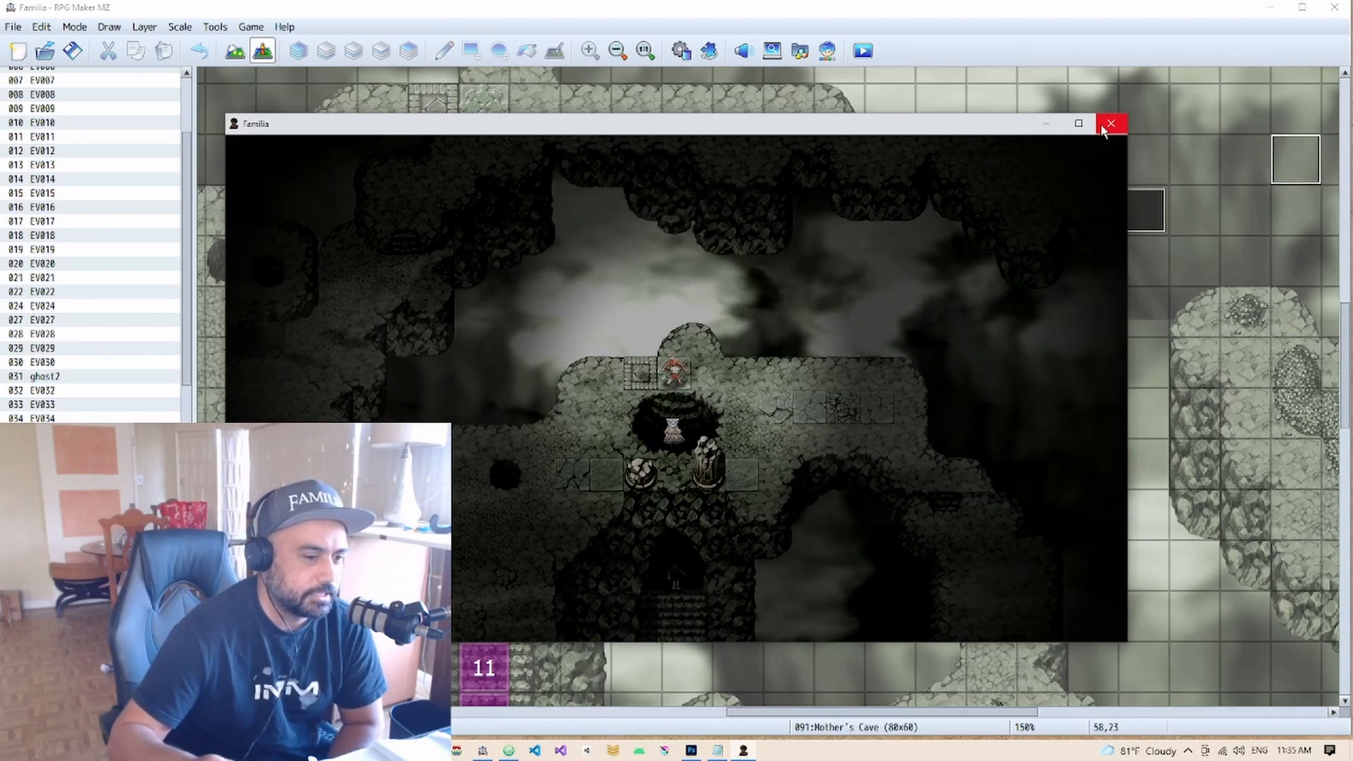
click(1103, 129)
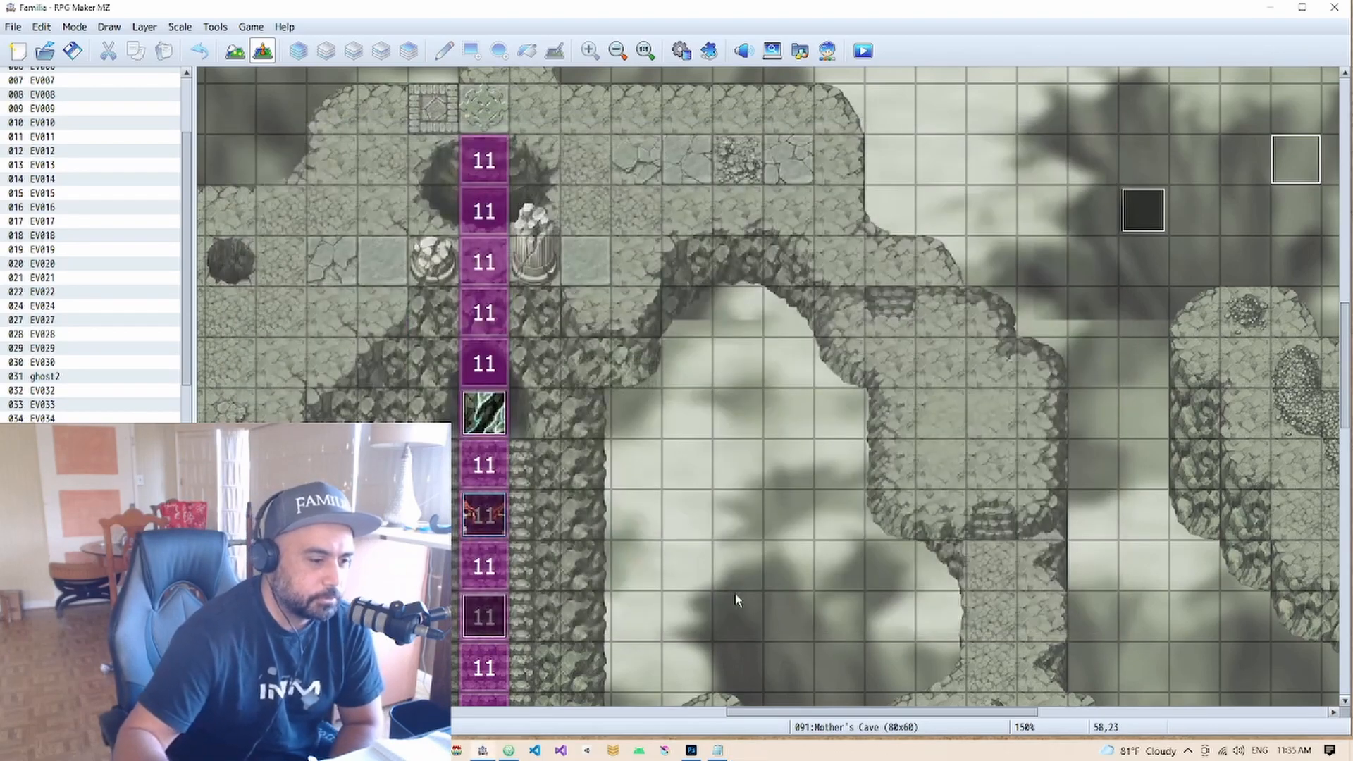
In Photoshop, select the empty full-height area to the left of the cave piece with the Rectangular Marquee, about 1952 by 1410 px
click(692, 751)
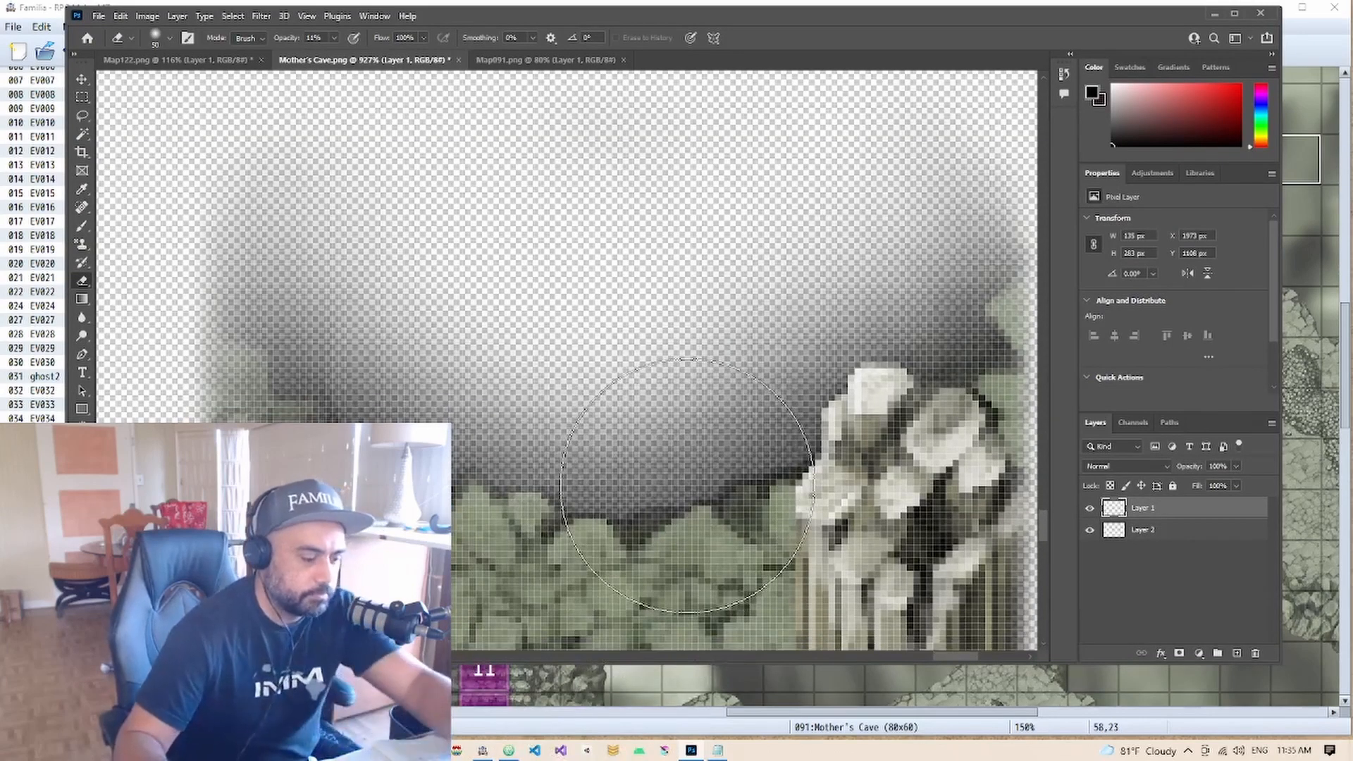
alt+scroll(682, 478, down, 14)
mouse_move(513, 440)
mouse_down()
mouse_move(586, 493)
mouse_move(677, 468)
mouse_move(691, 445)
mouse_up()
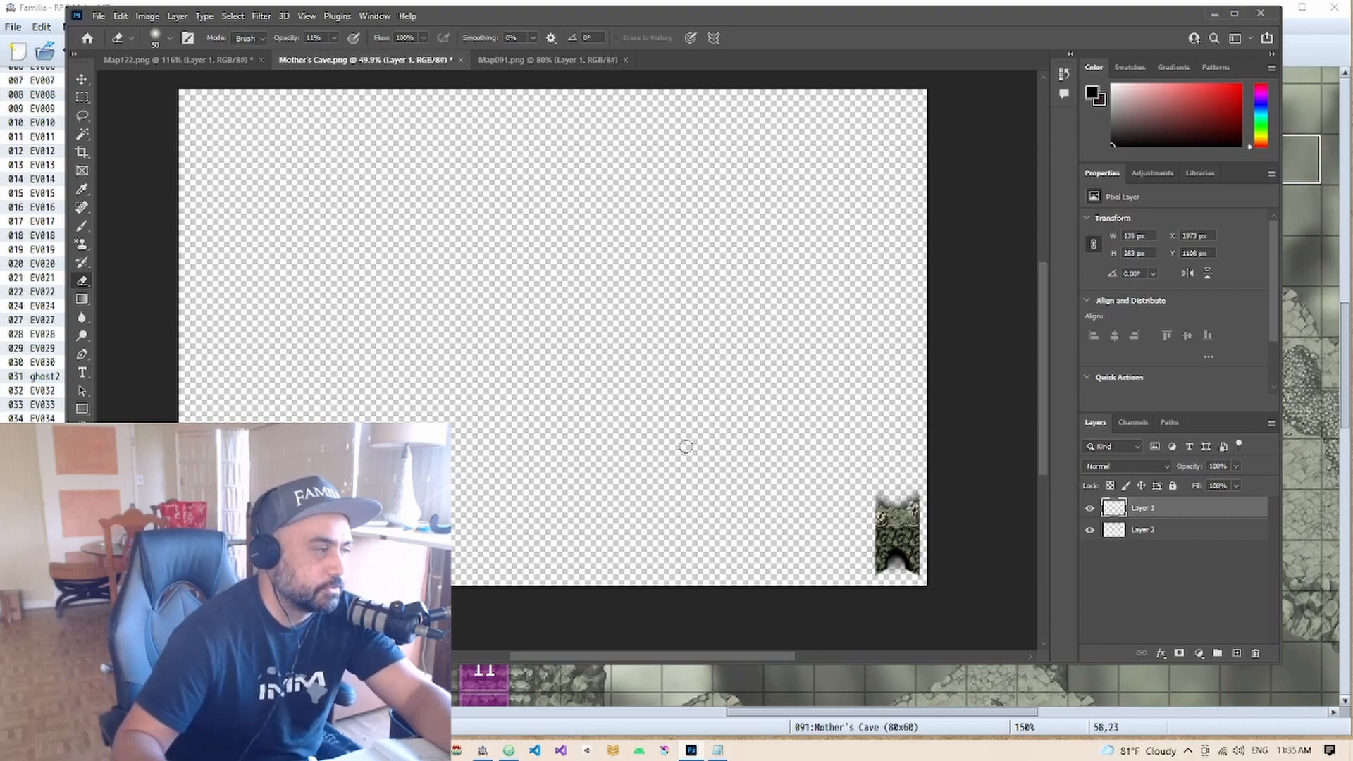
drag(891, 444, 874, 465)
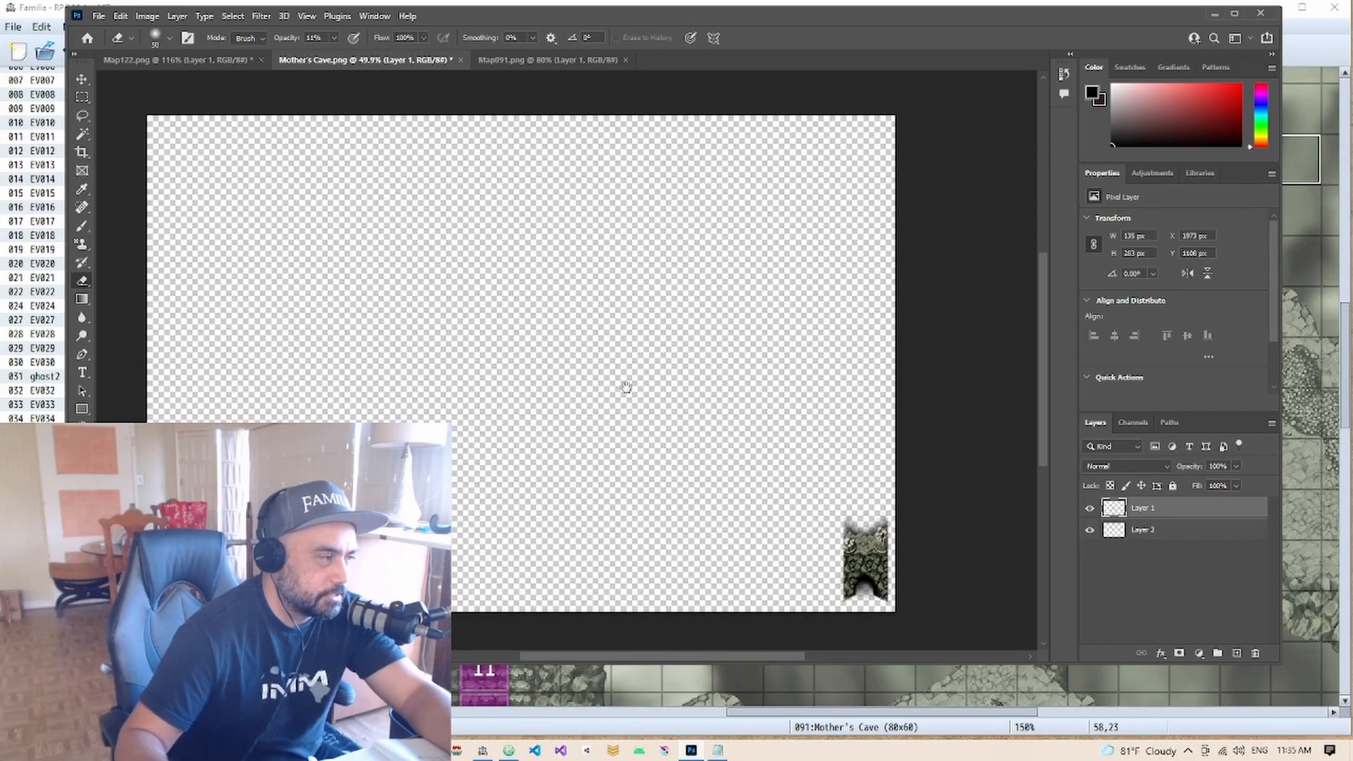
drag(592, 389, 652, 377)
mouse_move(828, 511)
mouse_down()
mouse_move(761, 459)
mouse_move(665, 459)
mouse_move(710, 459)
mouse_move(728, 482)
mouse_up()
key(m)
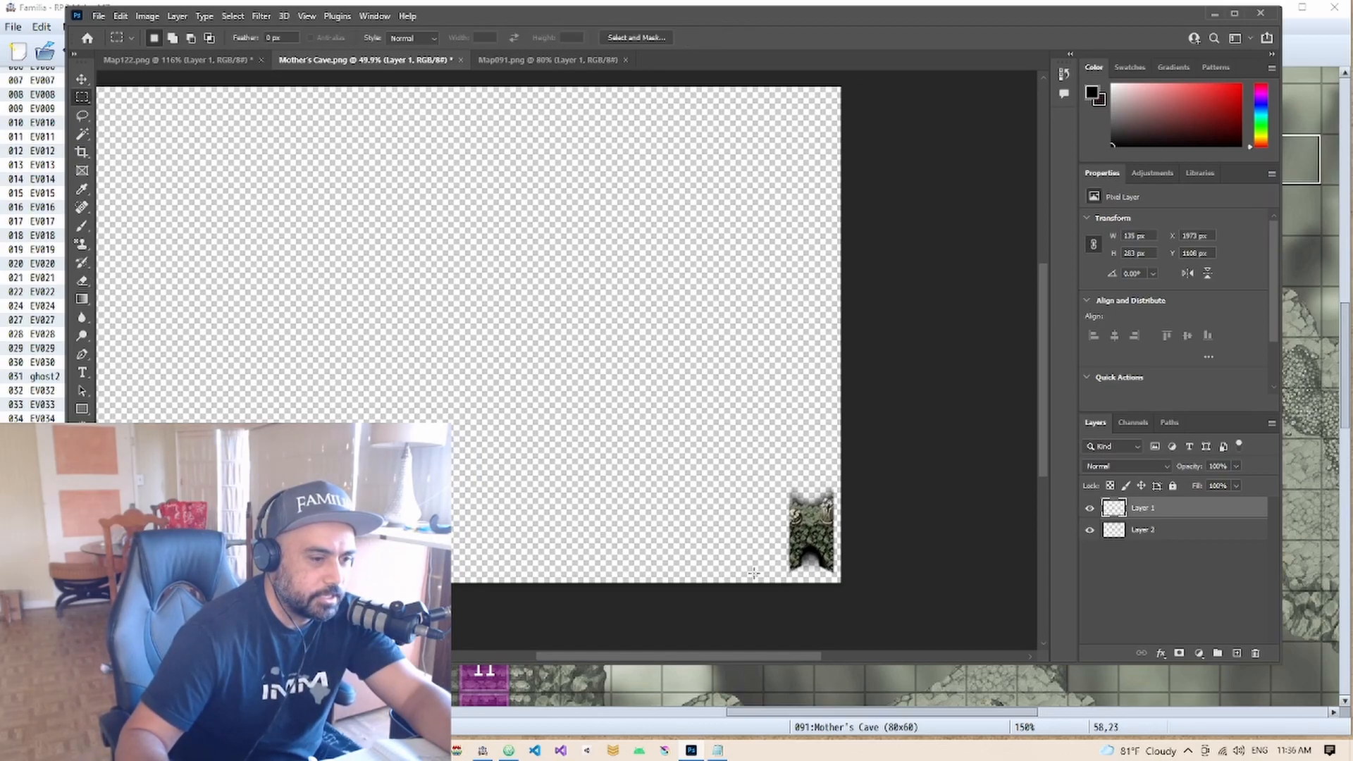
drag(779, 589, 46, 283)
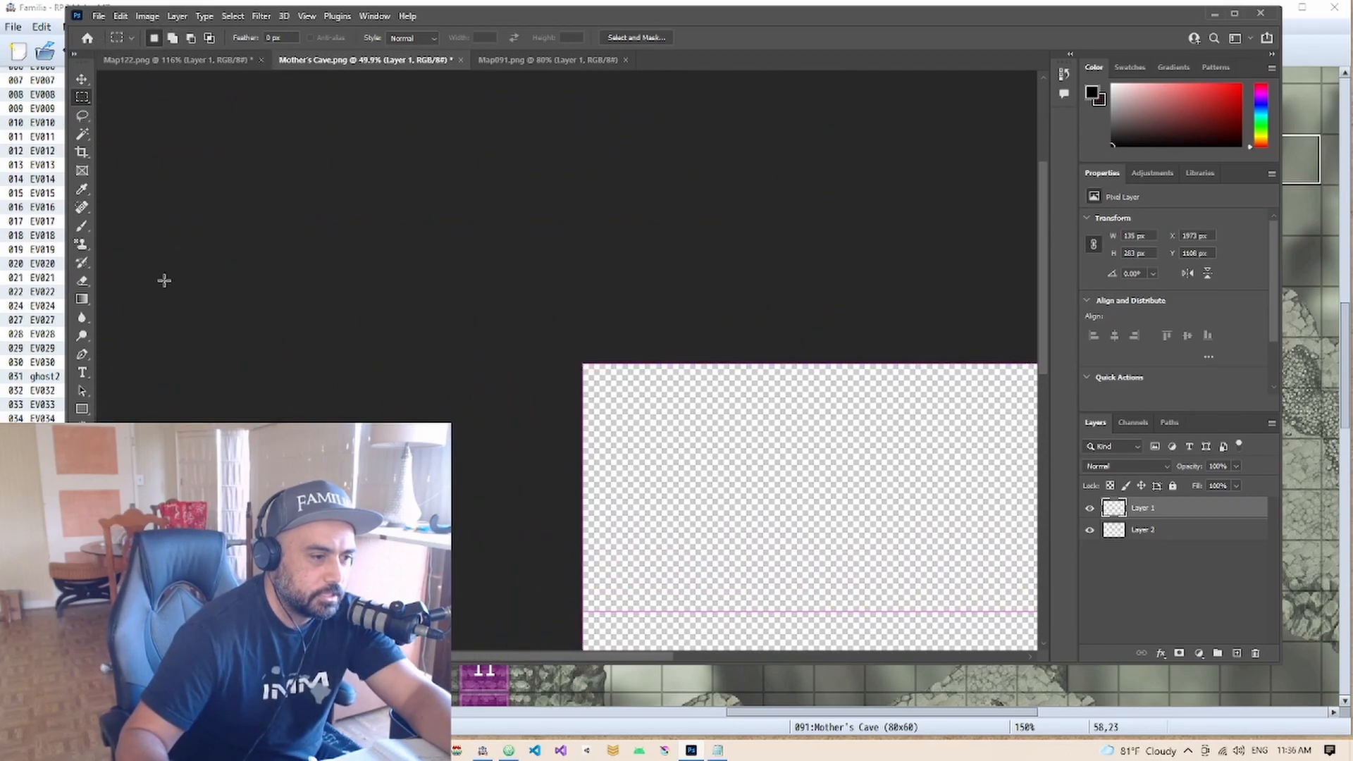
drag(646, 440, 427, 252)
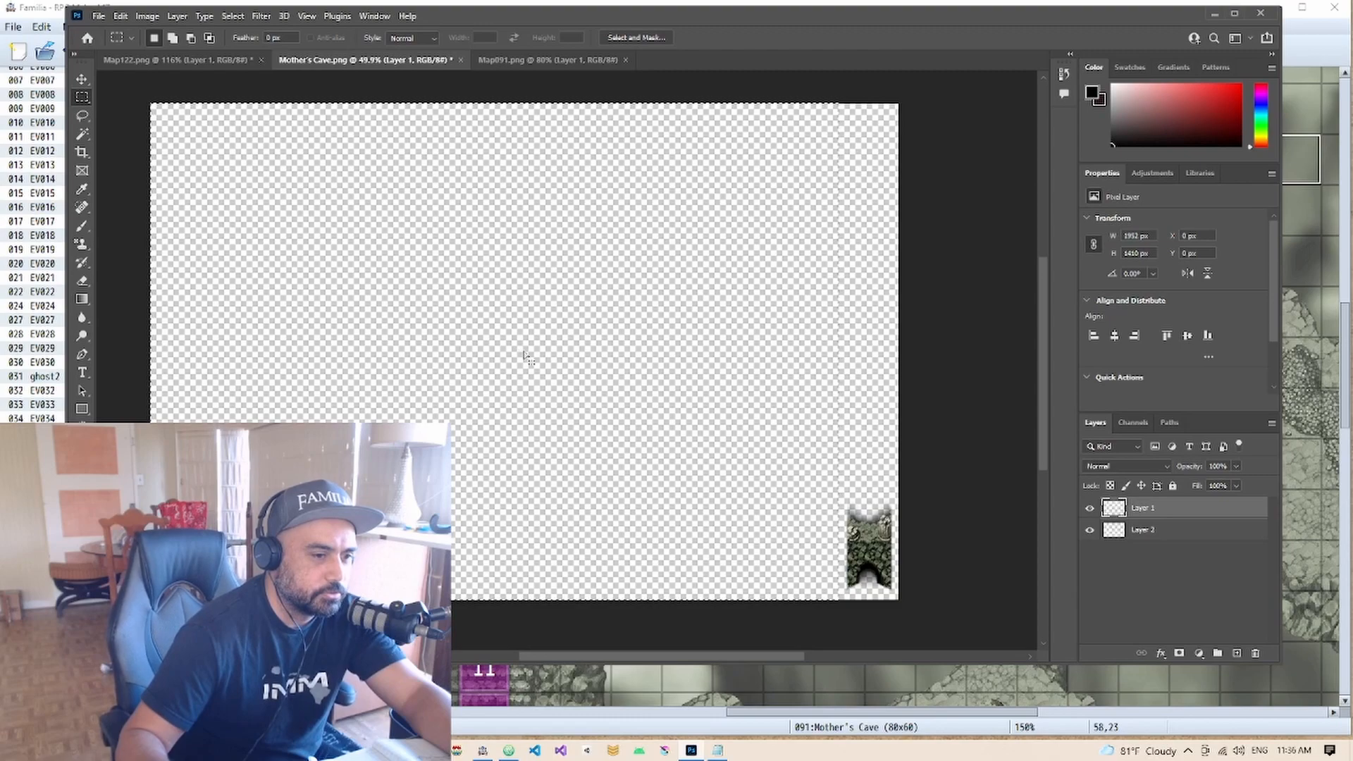
Crop the image to the selected empty area and open the canvas size settings to read its width
click(147, 15)
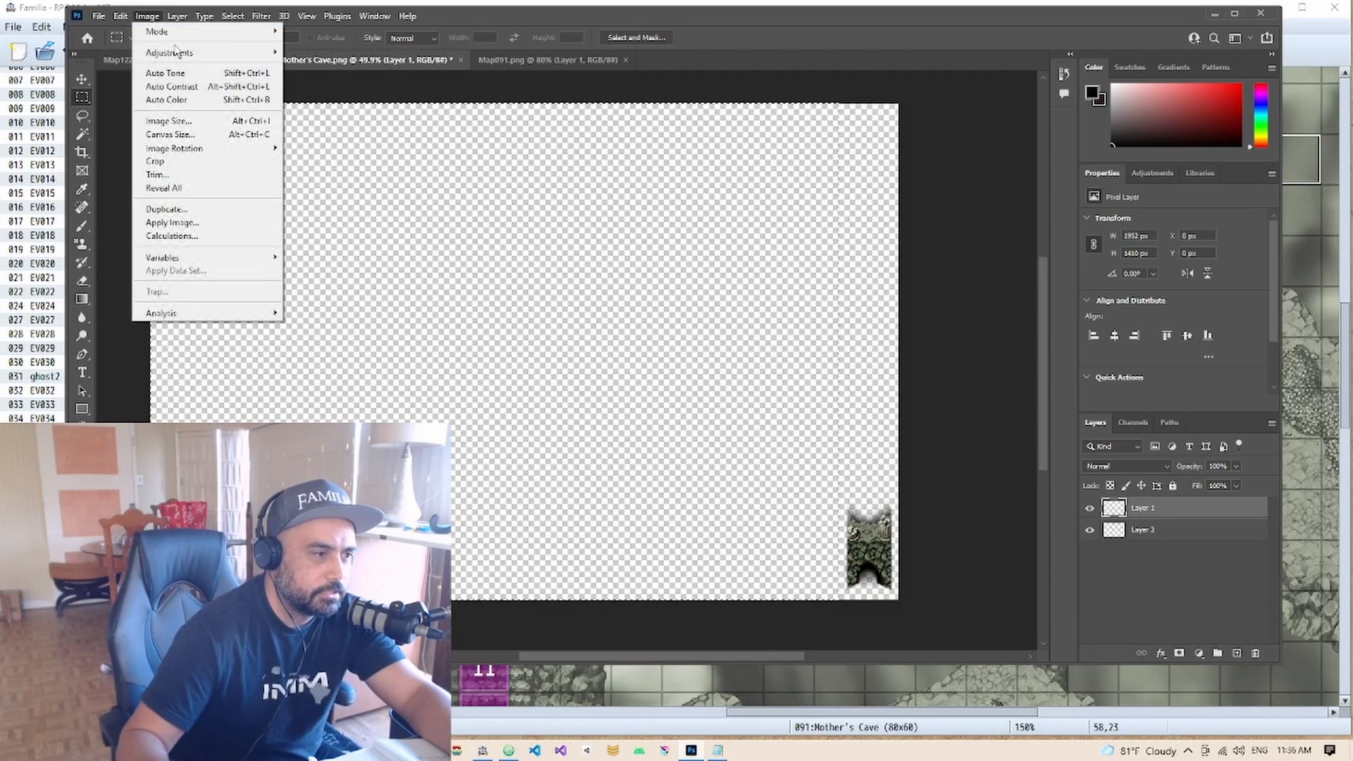
click(196, 167)
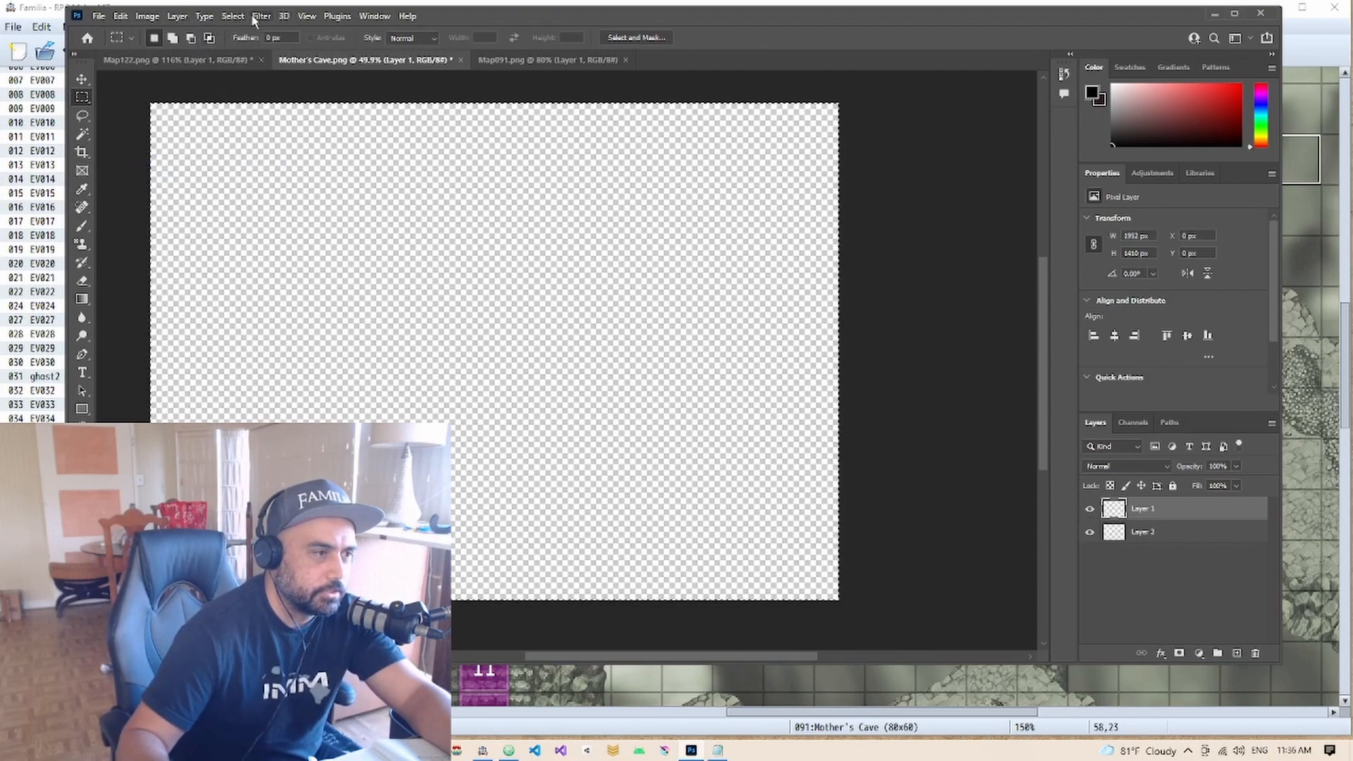
click(147, 16)
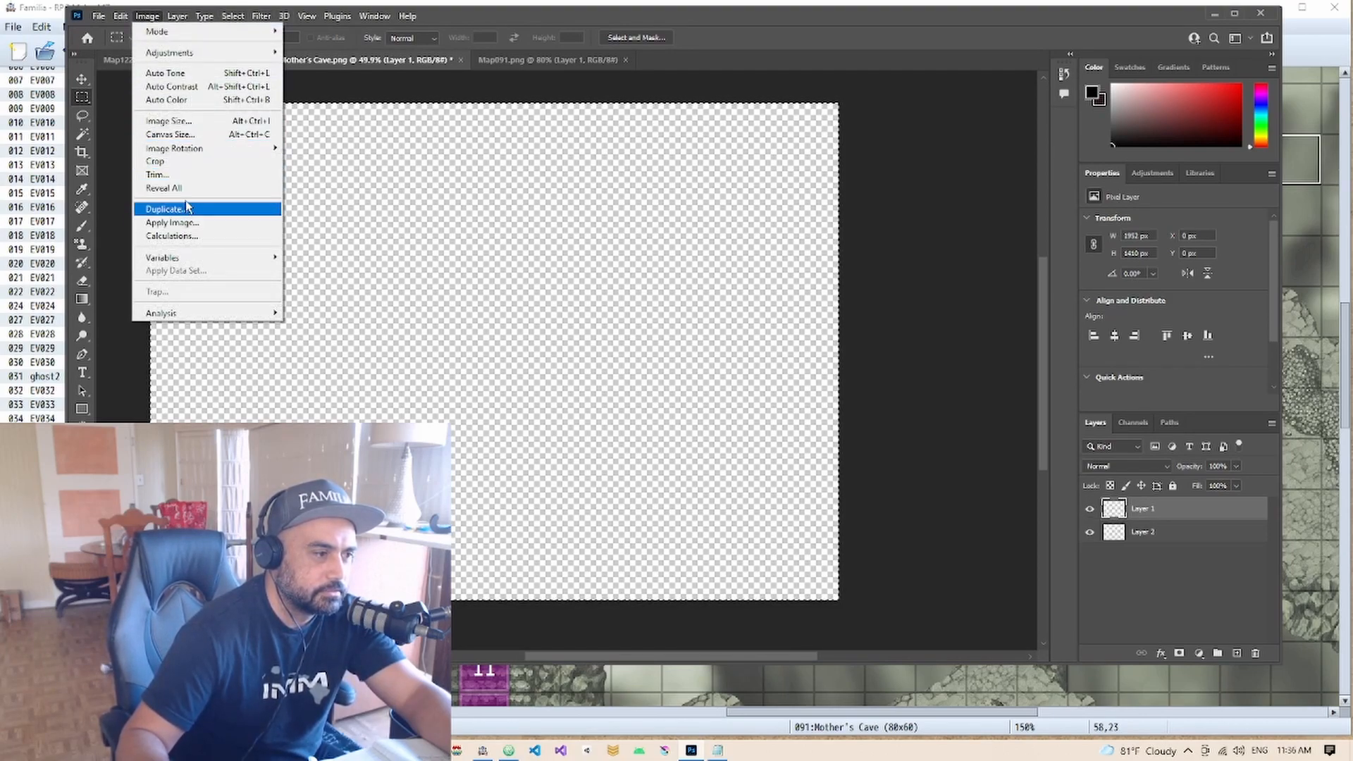
click(173, 134)
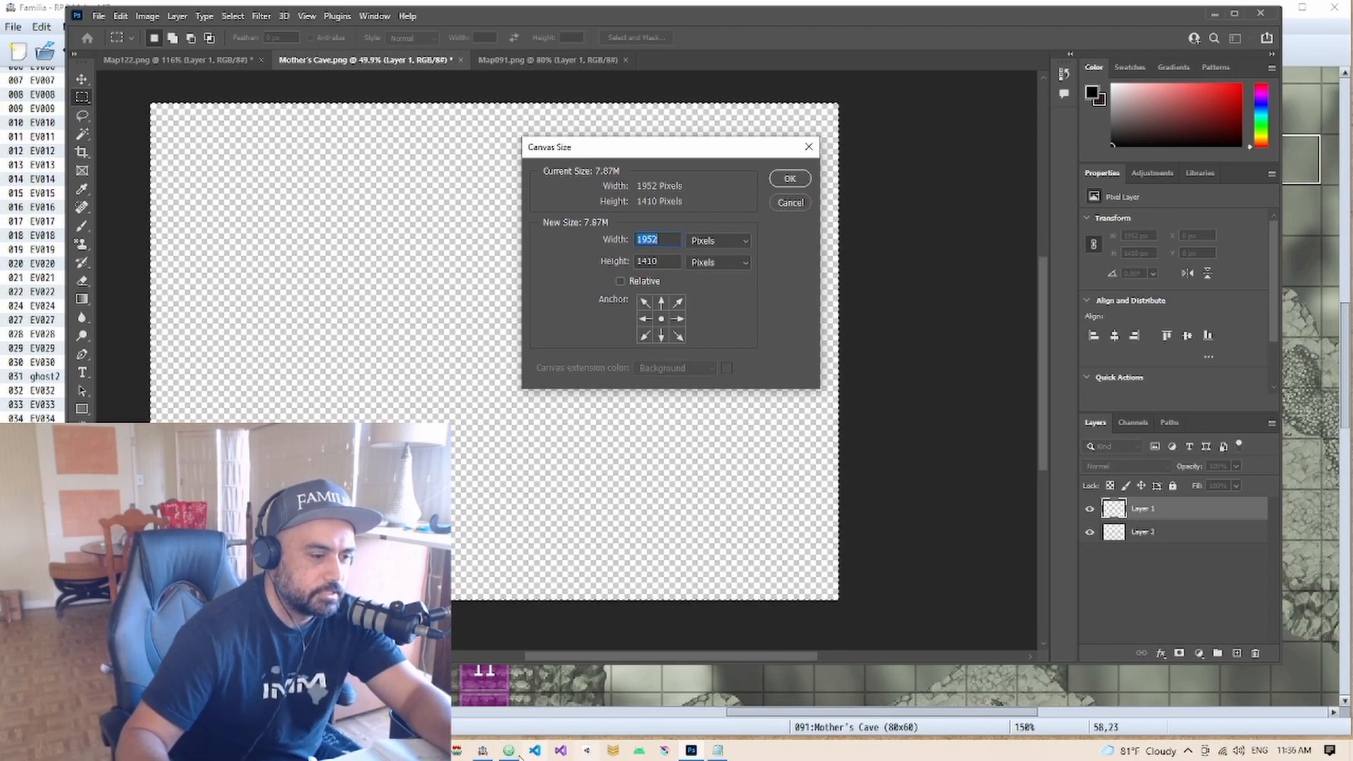
Replace the text in the Notepad note with WIDTH 1952 and return to Photoshop
click(718, 751)
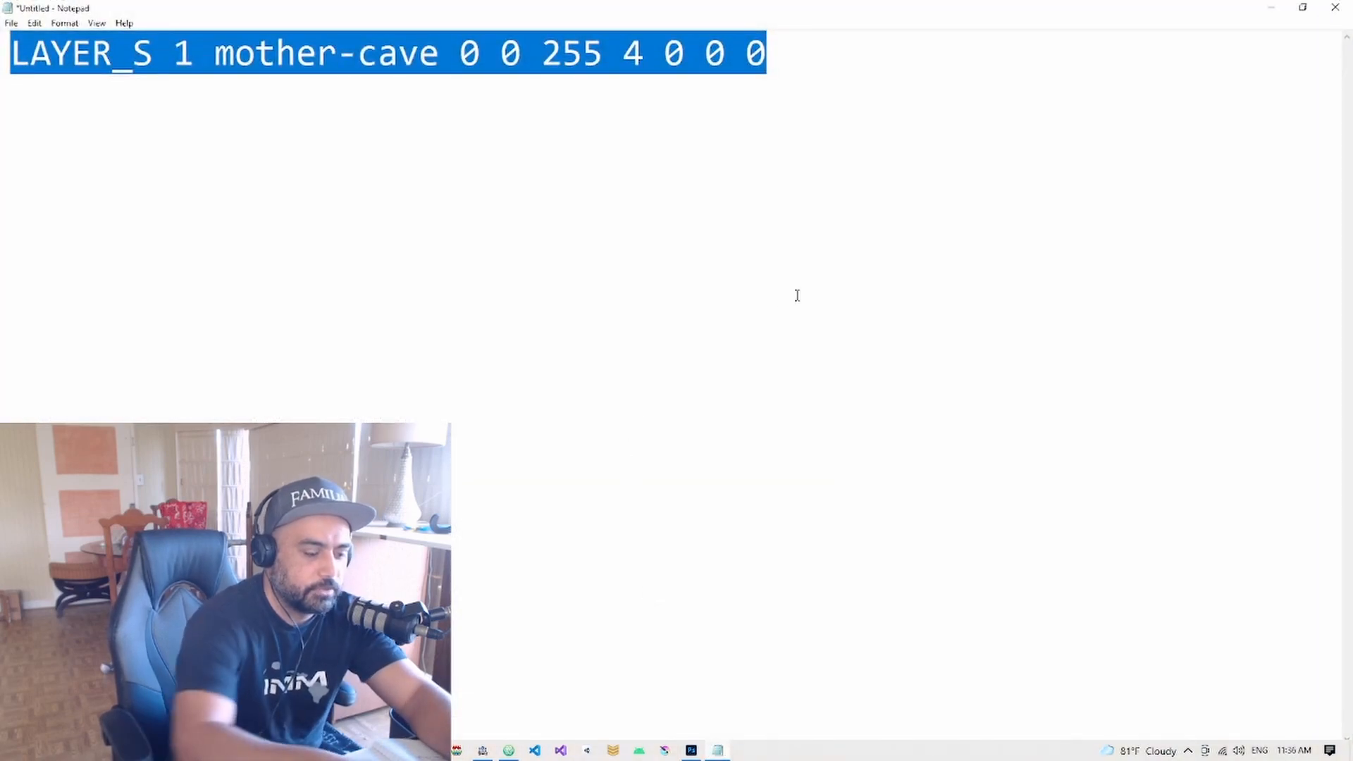
text(WI)
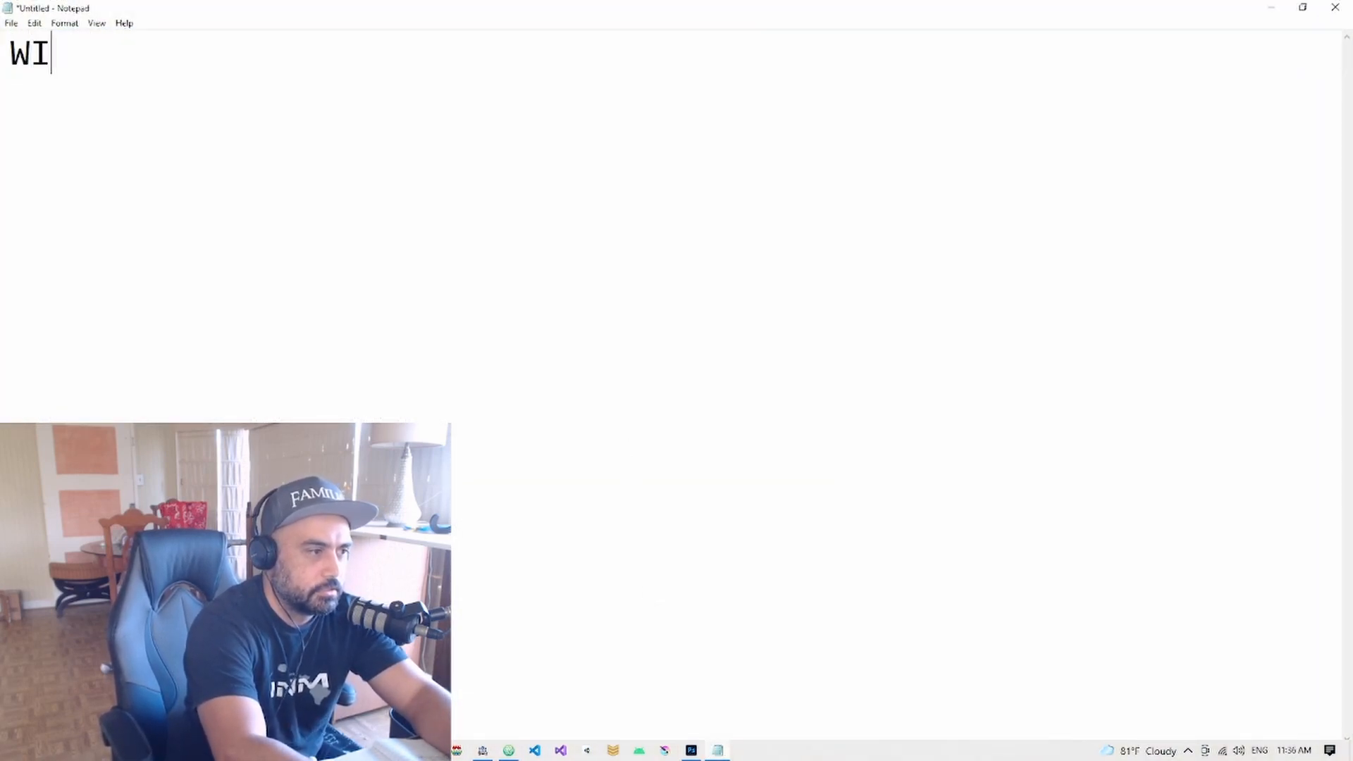
text(DTH 1952)
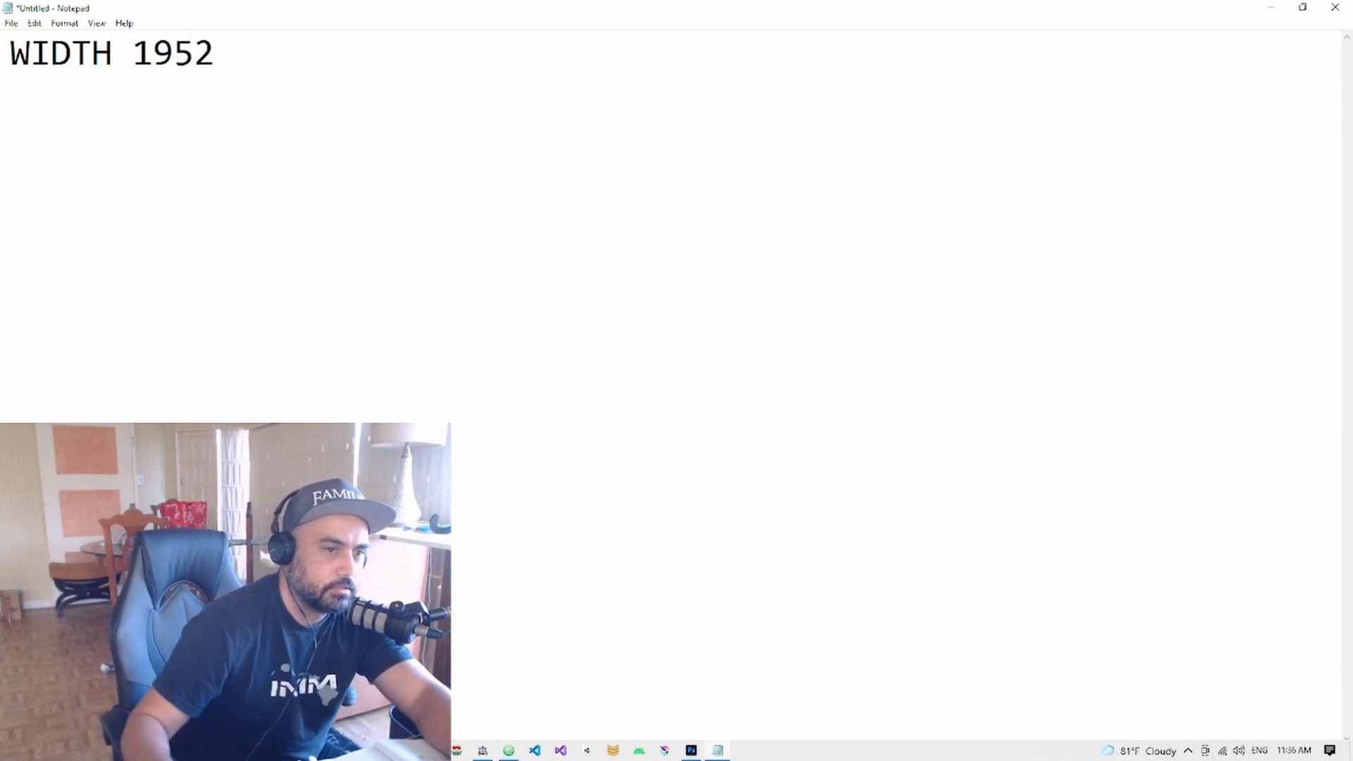
click(1271, 8)
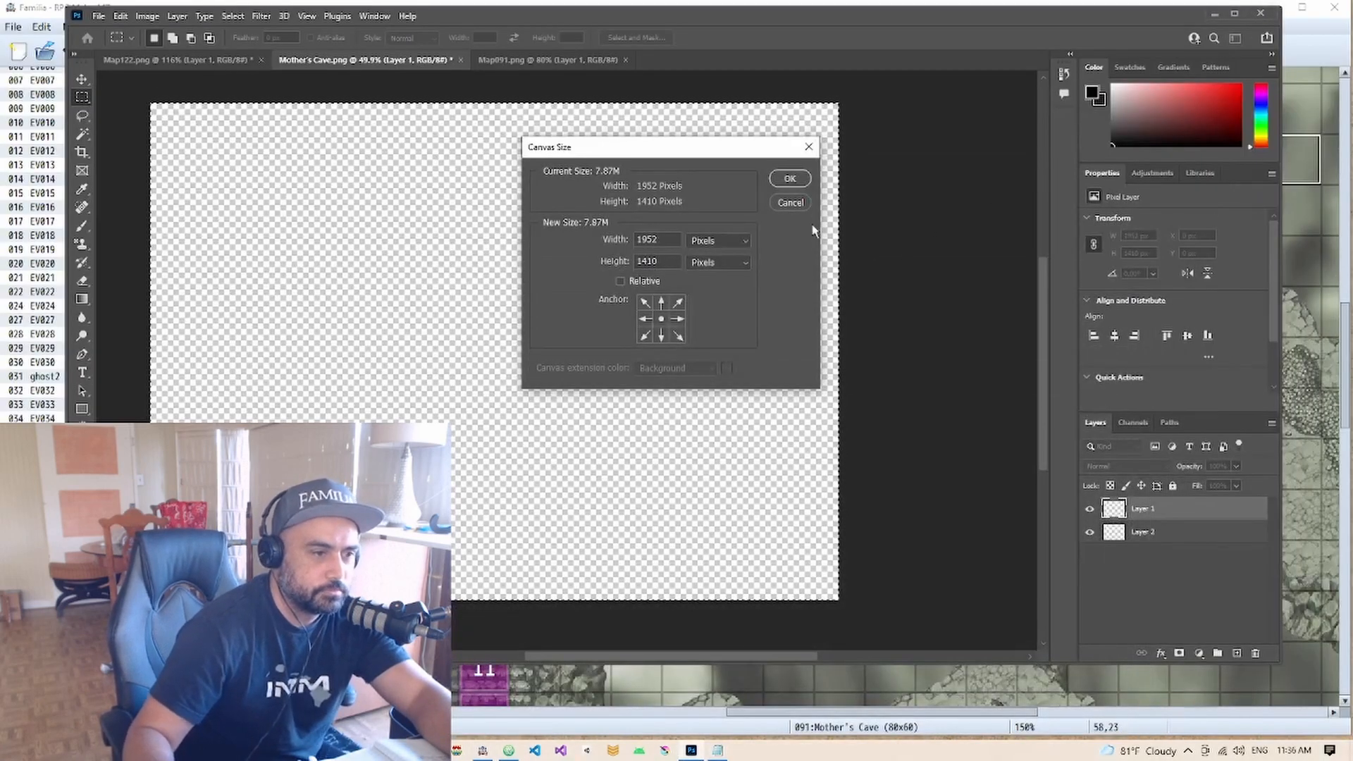
Undo the crop, invert the selection and crop the image to the strip containing the cave piece
click(790, 178)
key(ctrl+a)
click(233, 16)
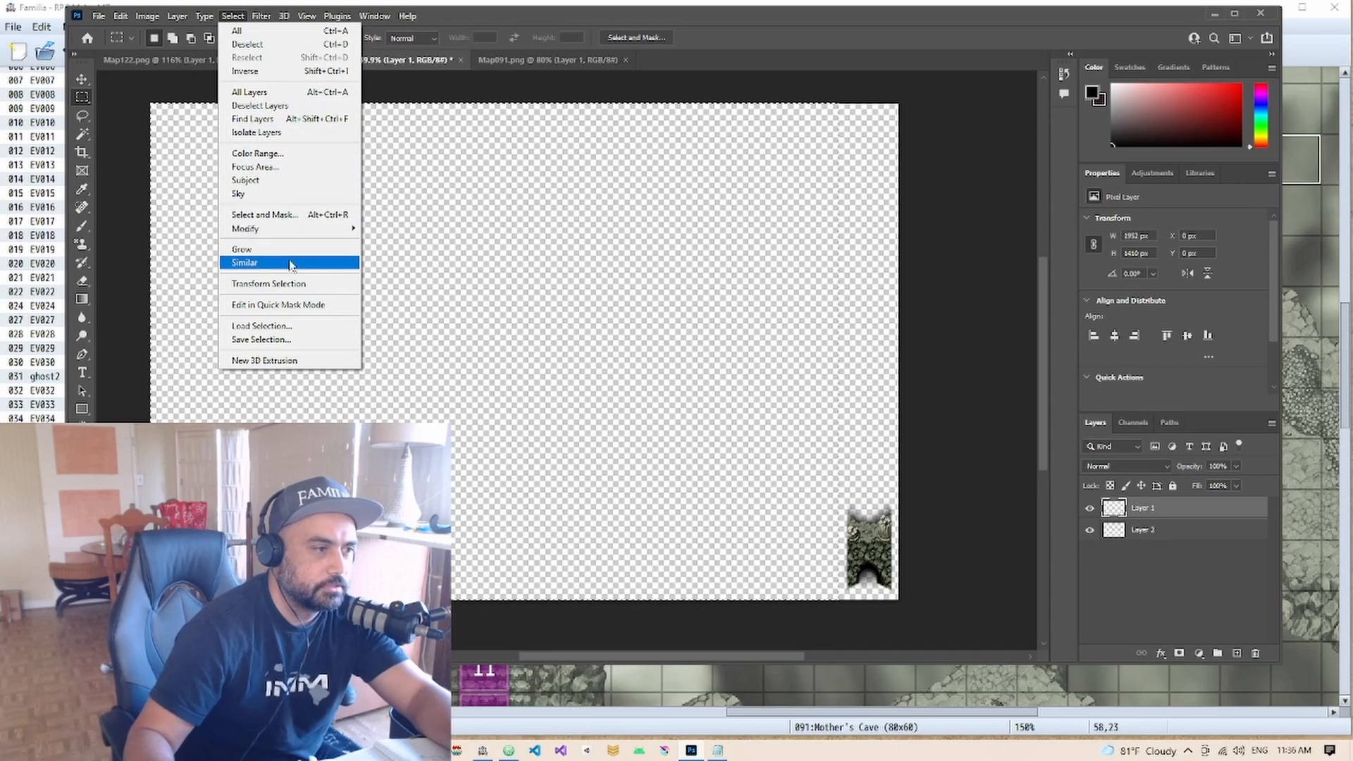
click(275, 78)
key(alt+i)
key(p)
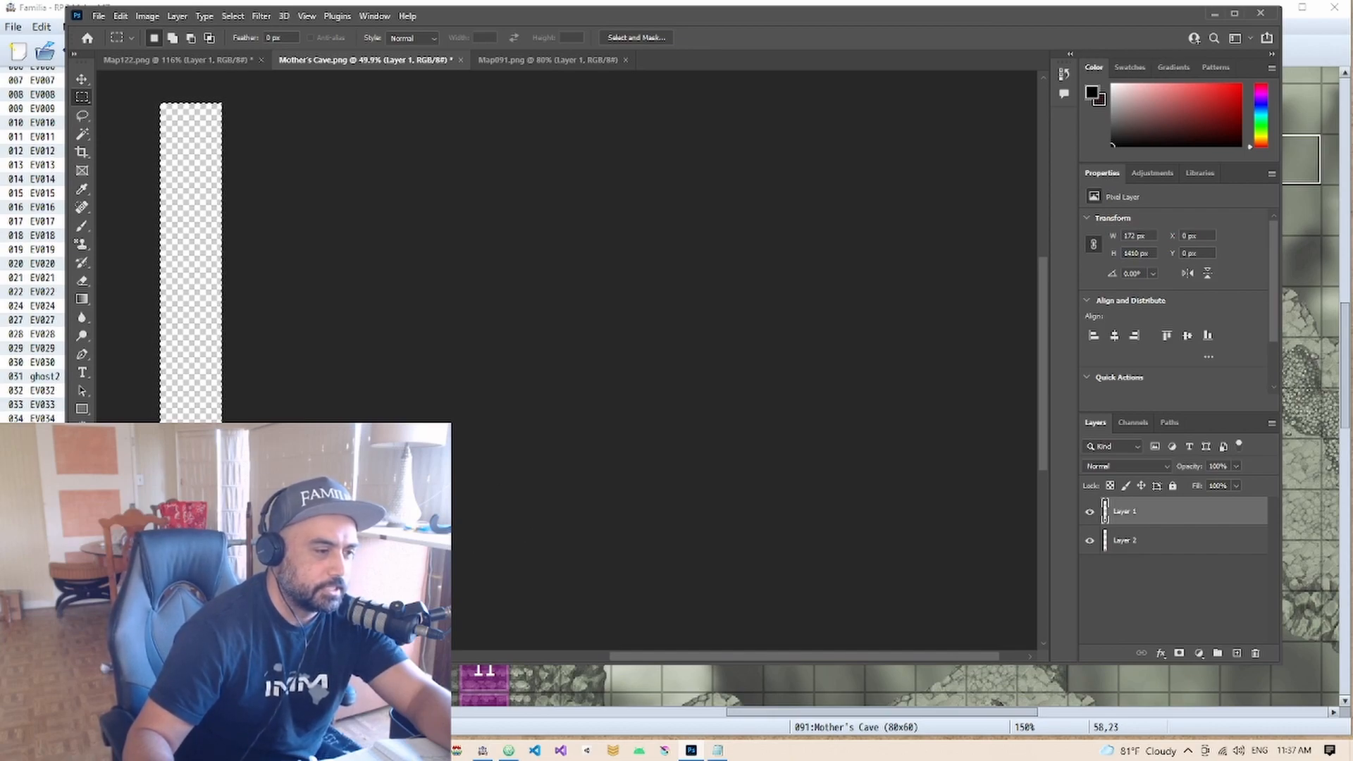
Select the empty area above the cave piece across the strip, about 172 by 1105 px, and crop the image to it
key(ctrl+d)
drag(223, 499, 176, 79)
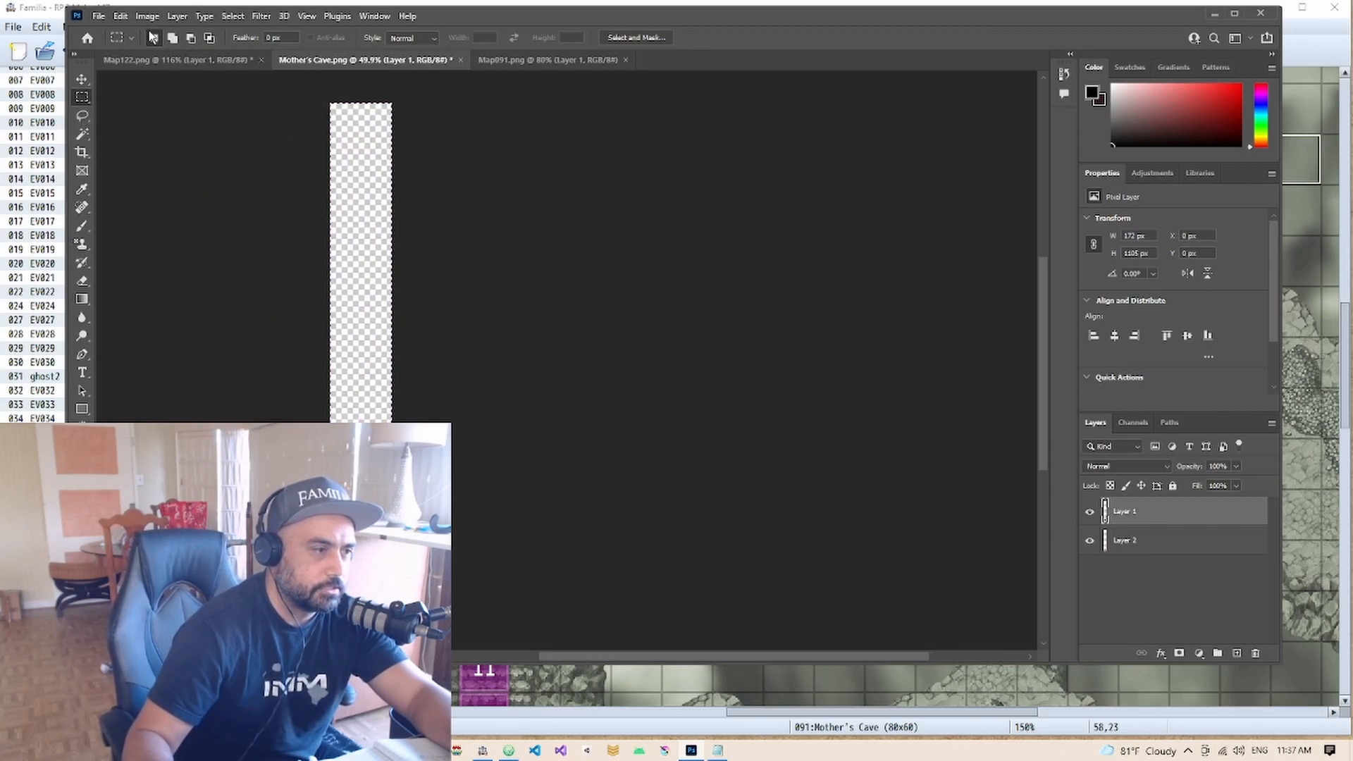
click(148, 16)
click(189, 161)
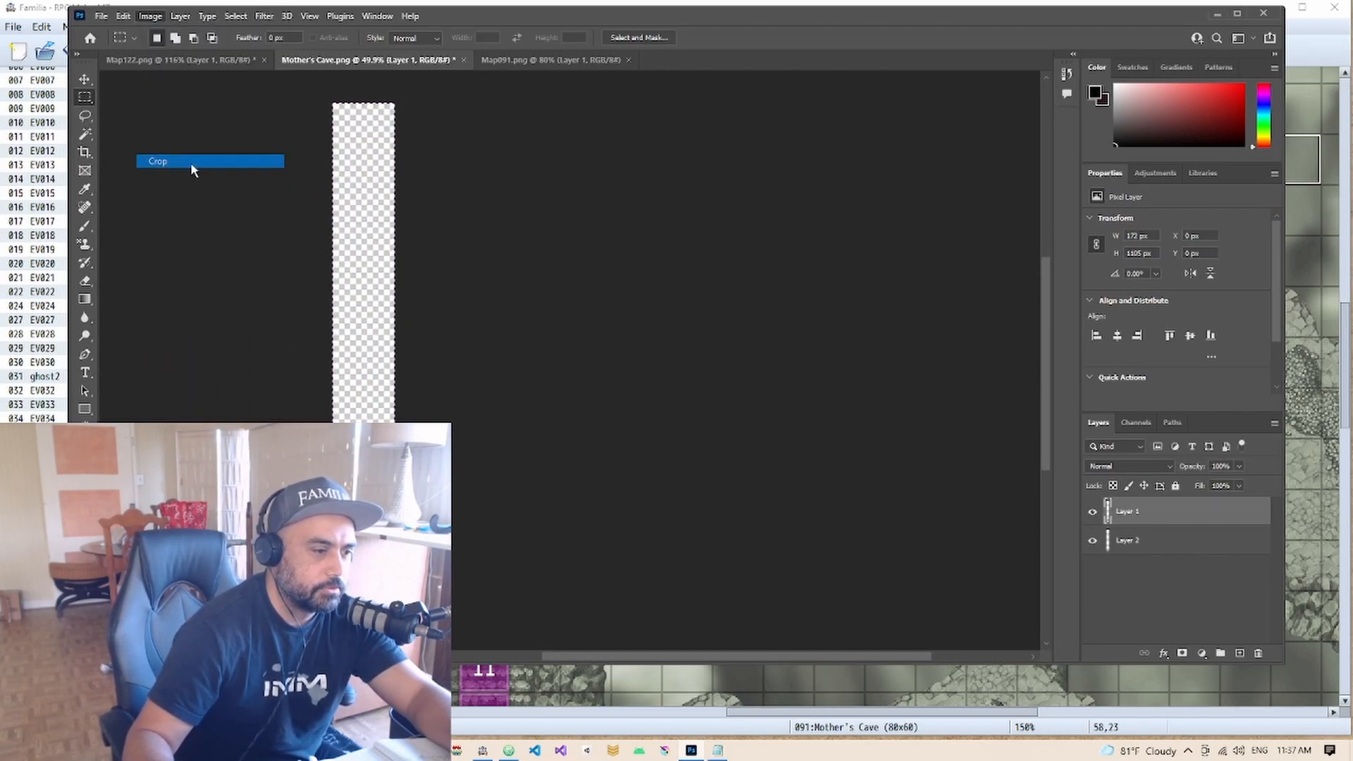
Check the cropped image's height in the canvas size settings and close them without changes
click(152, 17)
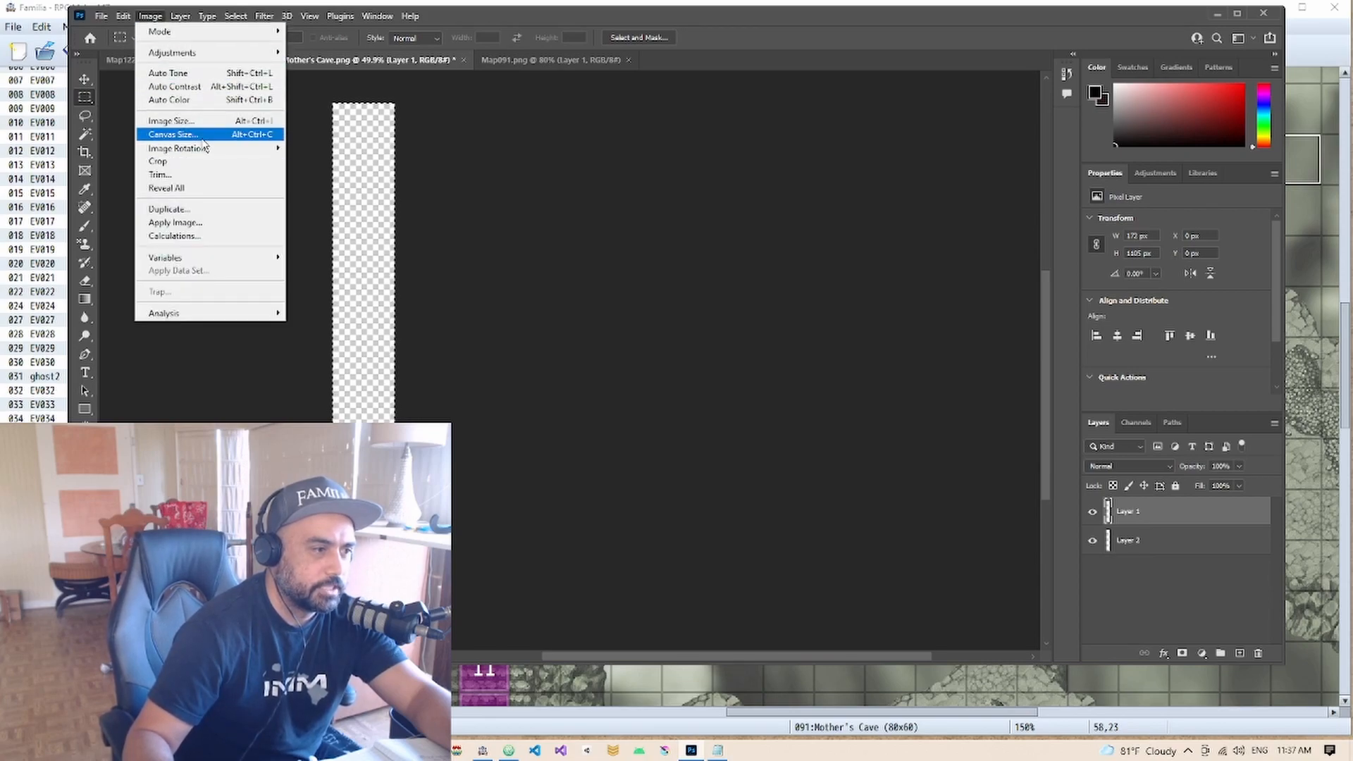
click(205, 135)
double_click(675, 261)
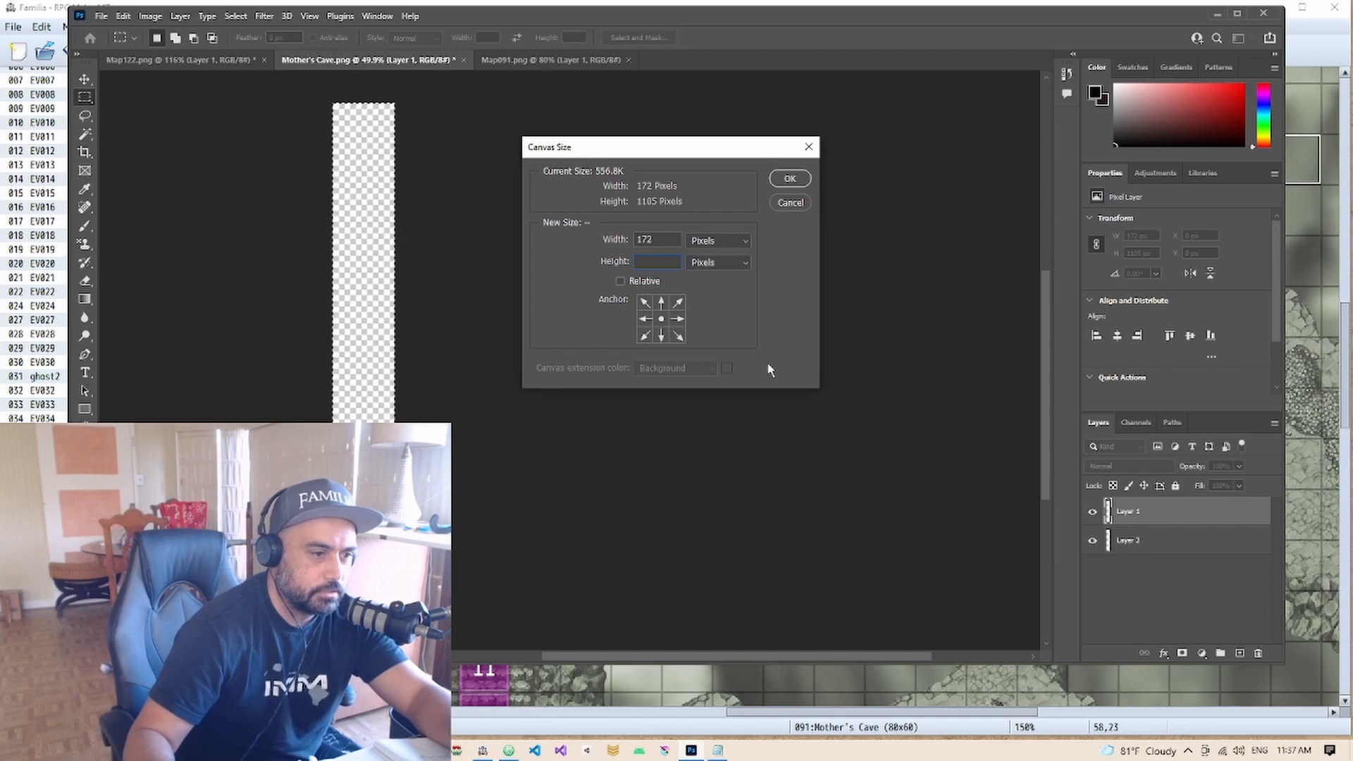
click(805, 202)
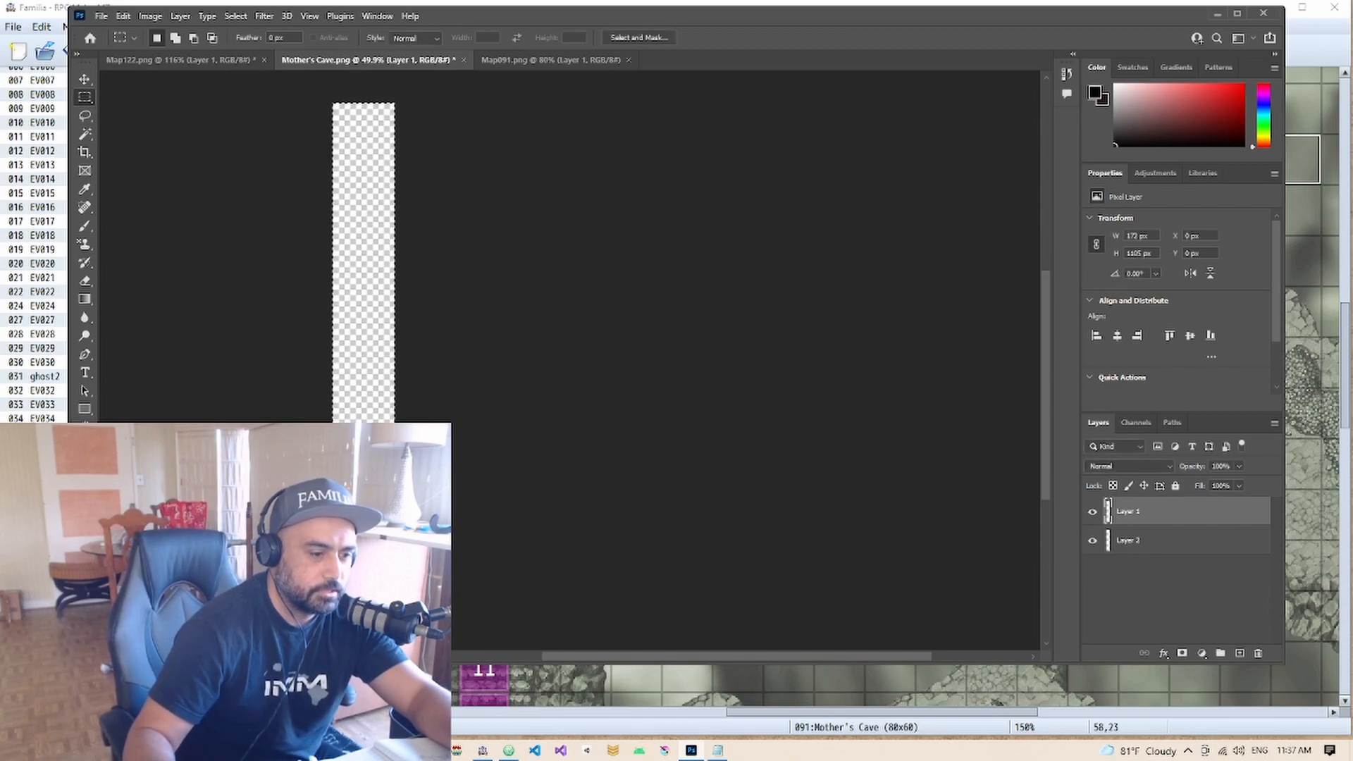
Add the line HEIGHT 1105 below the width in the Notepad note and return to Photoshop
click(717, 751)
key(Return)
text(HEIGHT 1105)
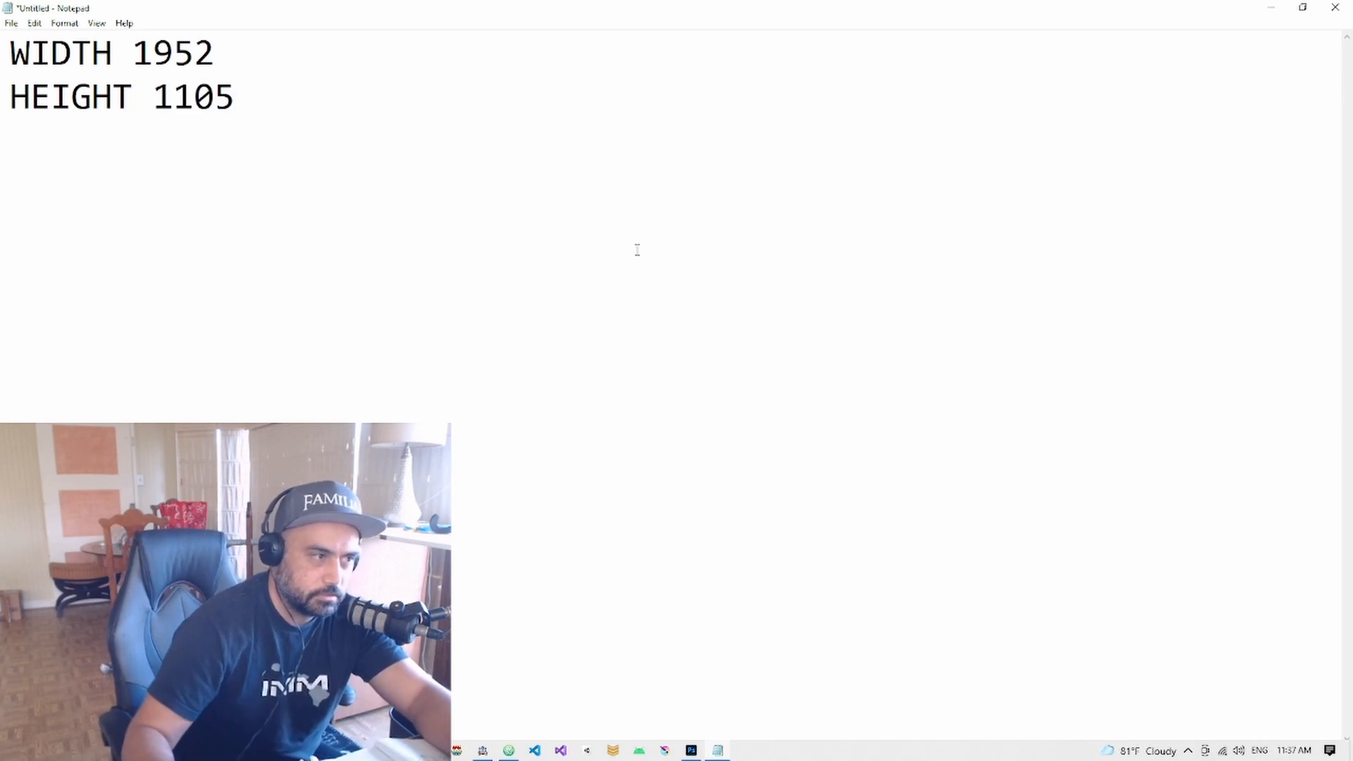
click(1276, 7)
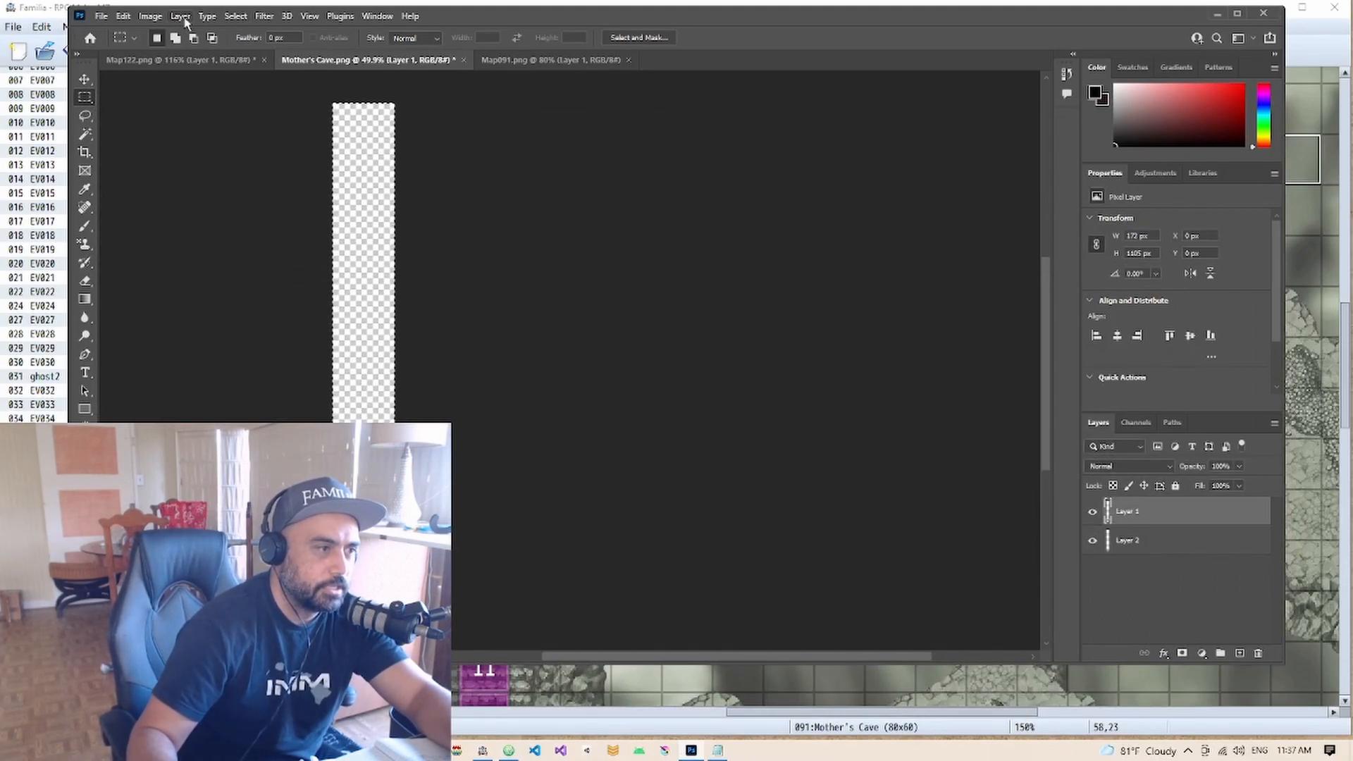
Undo the crop to the empty upper area, invert the selection and crop the image tightly around the cave piece
click(150, 16)
mouse_move(235, 15)
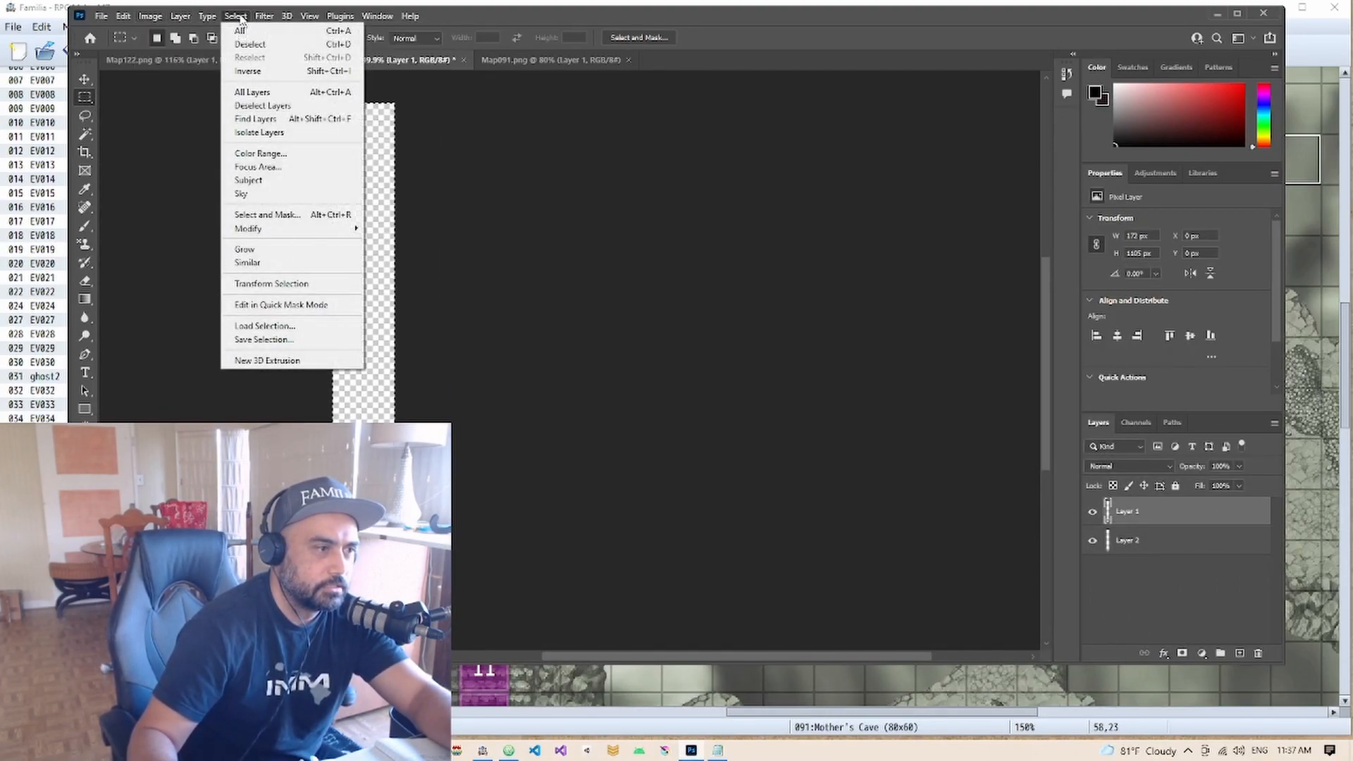
click(274, 73)
click(142, 20)
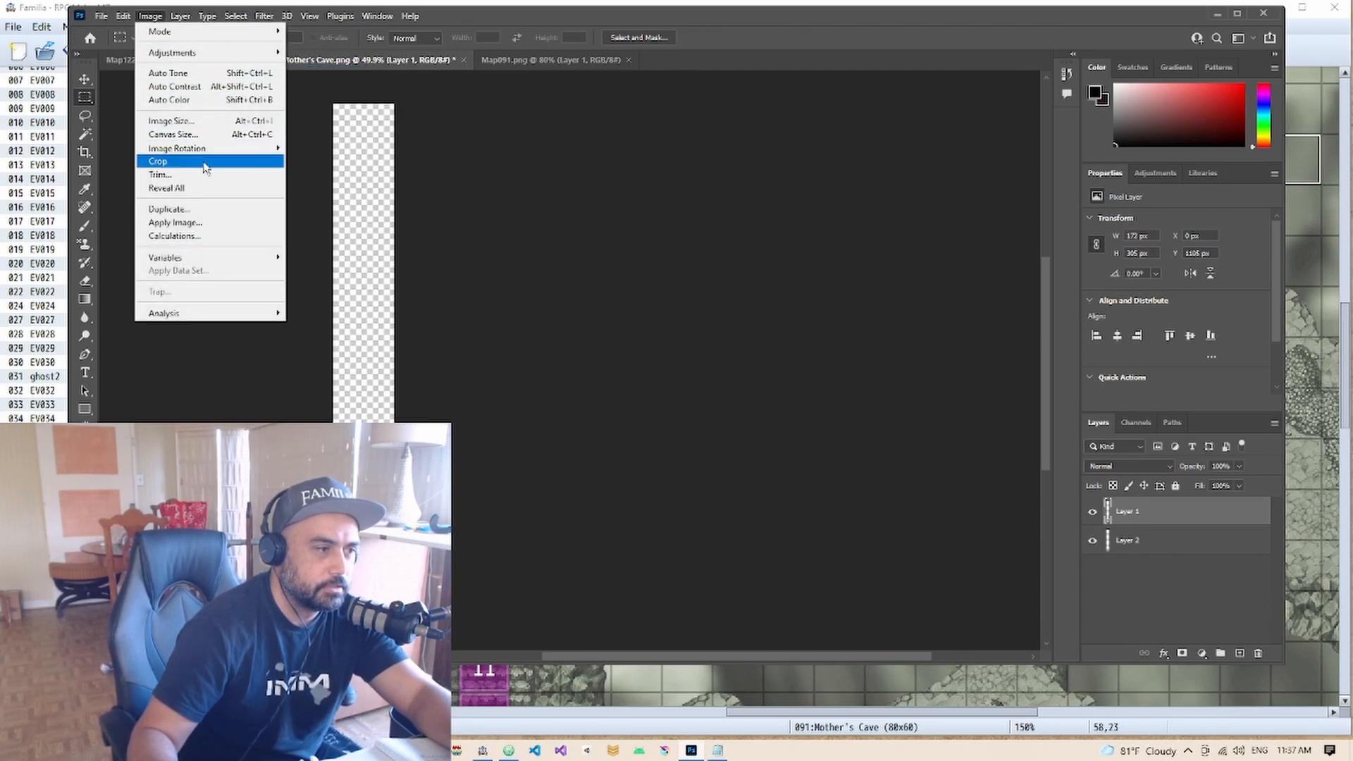
click(151, 158)
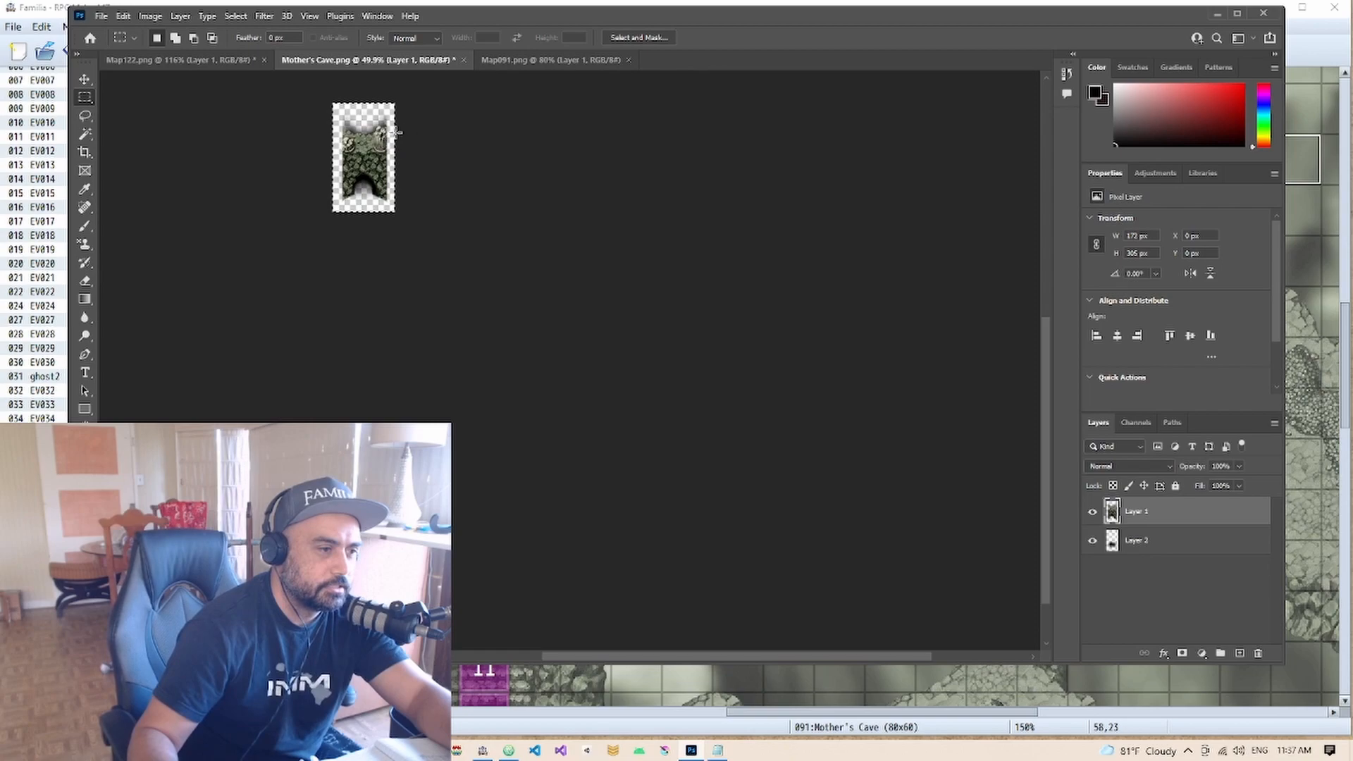
Export the cropped cave piece with Save for Web as PNG-24, overwriting mother-cave in the layers folder
click(101, 15)
mouse_move(210, 243)
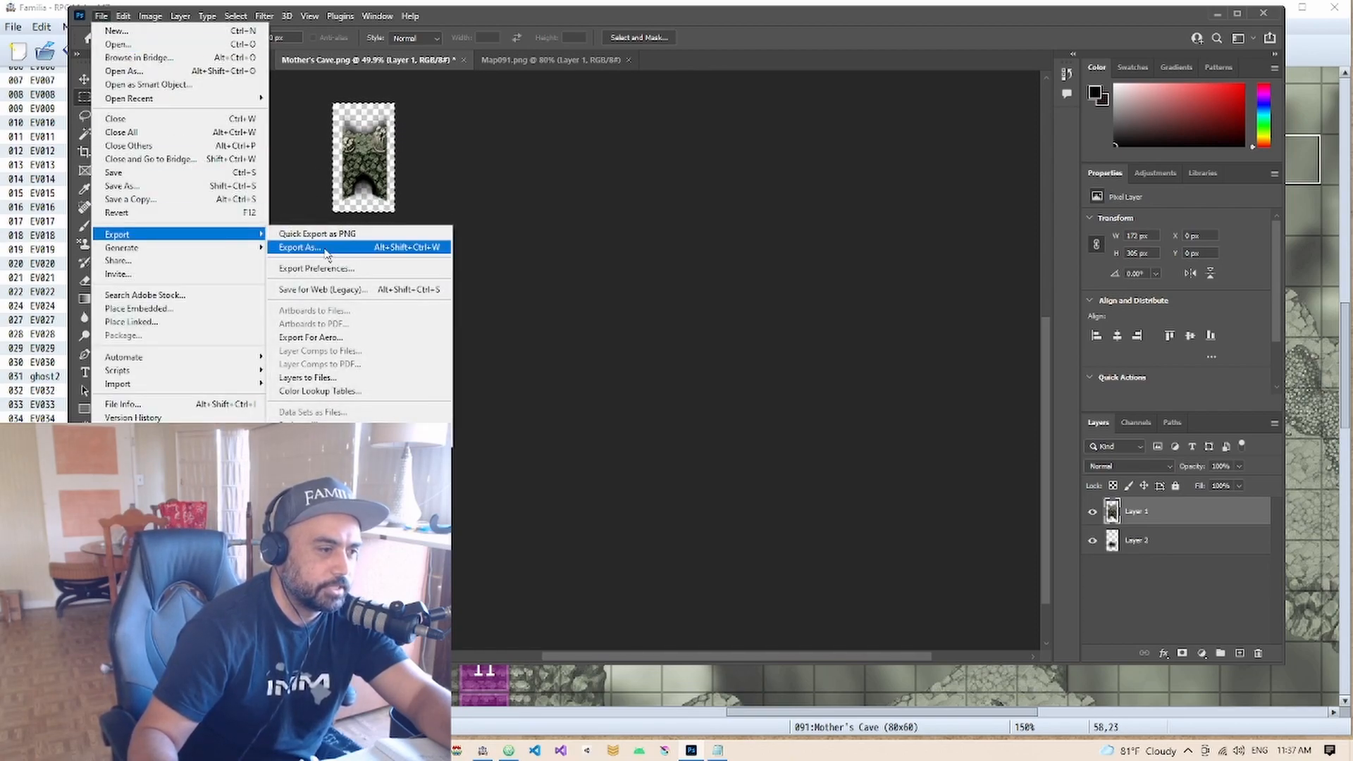
click(337, 289)
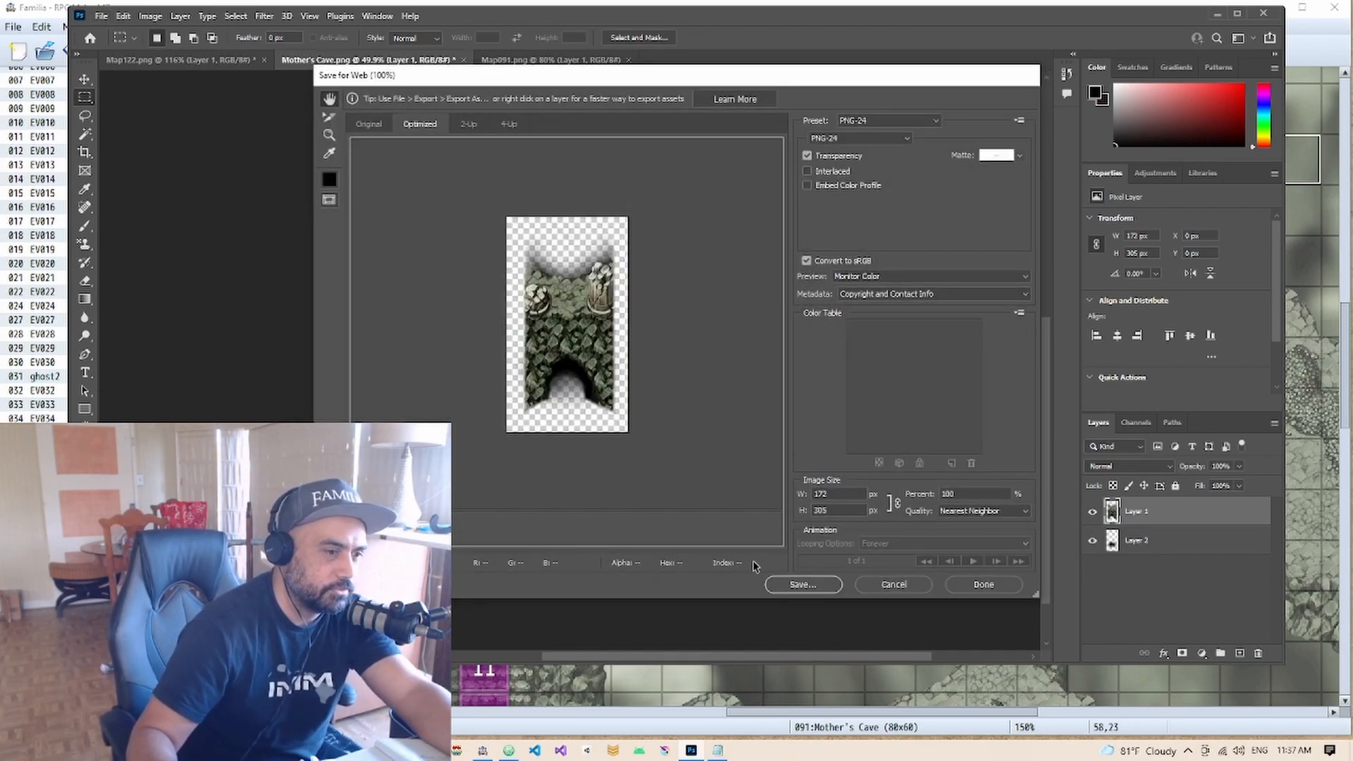
click(815, 590)
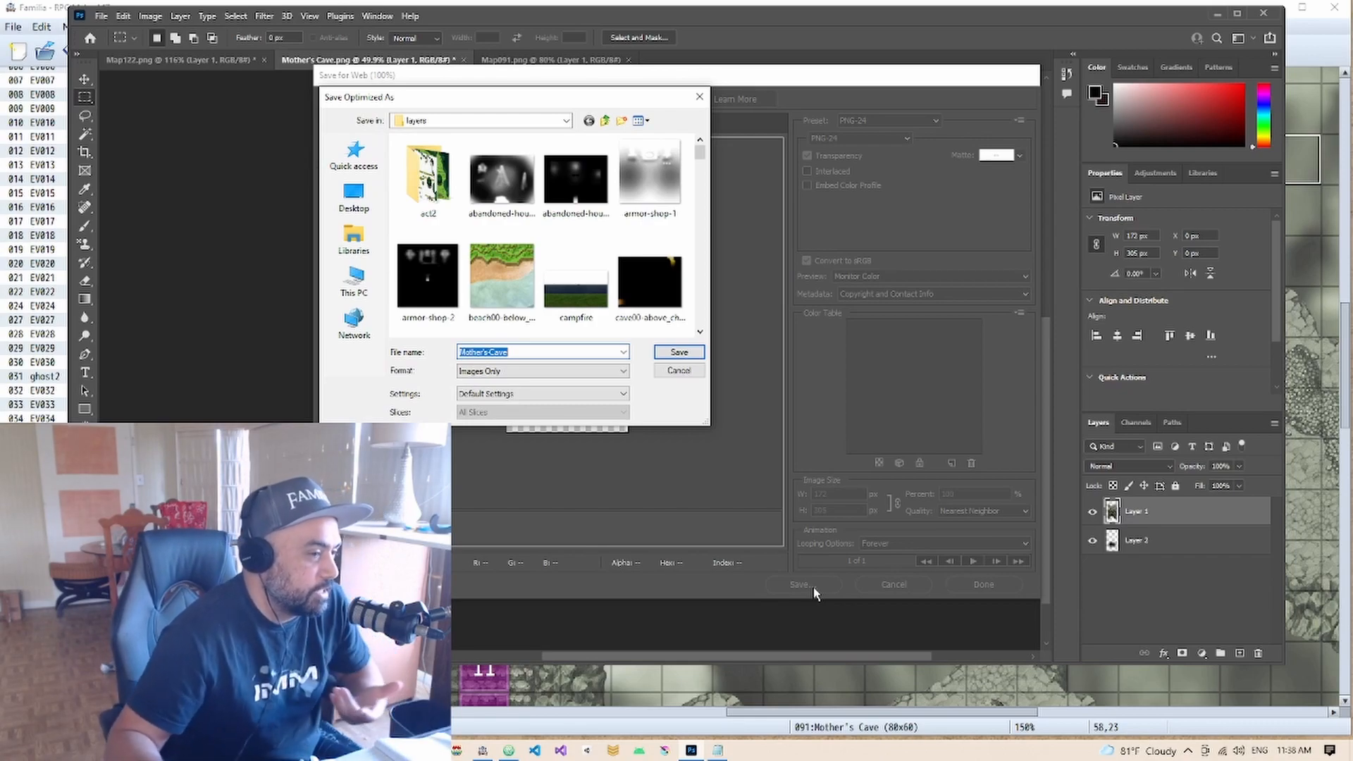
drag(701, 157, 693, 253)
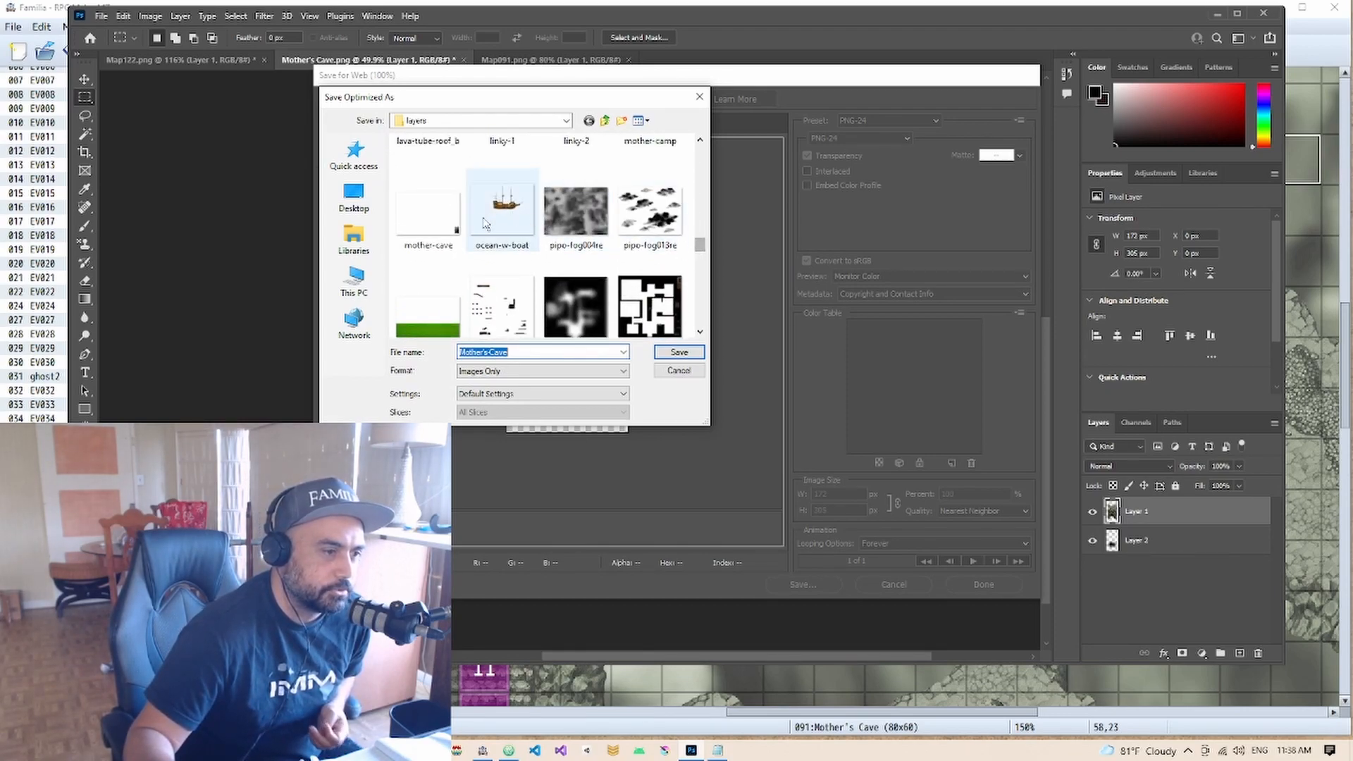
click(430, 211)
click(681, 353)
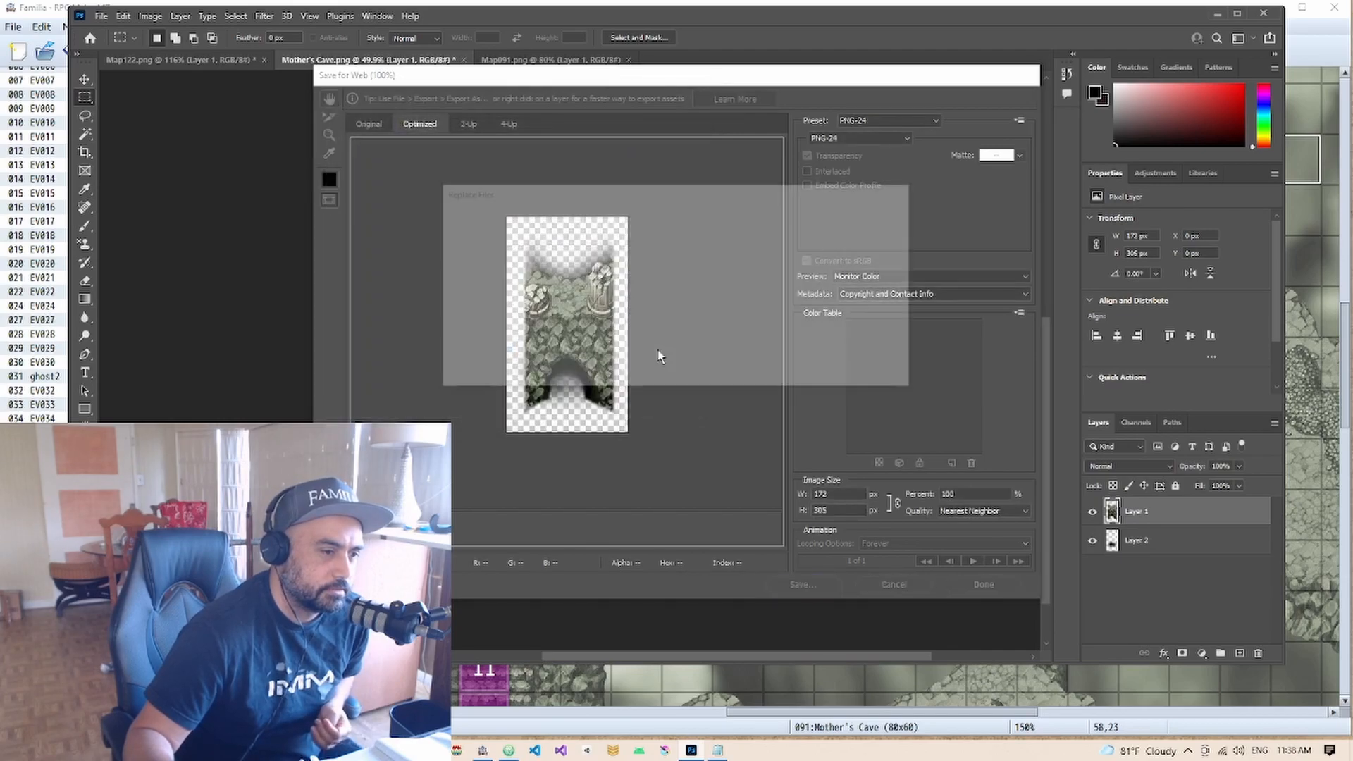
click(758, 382)
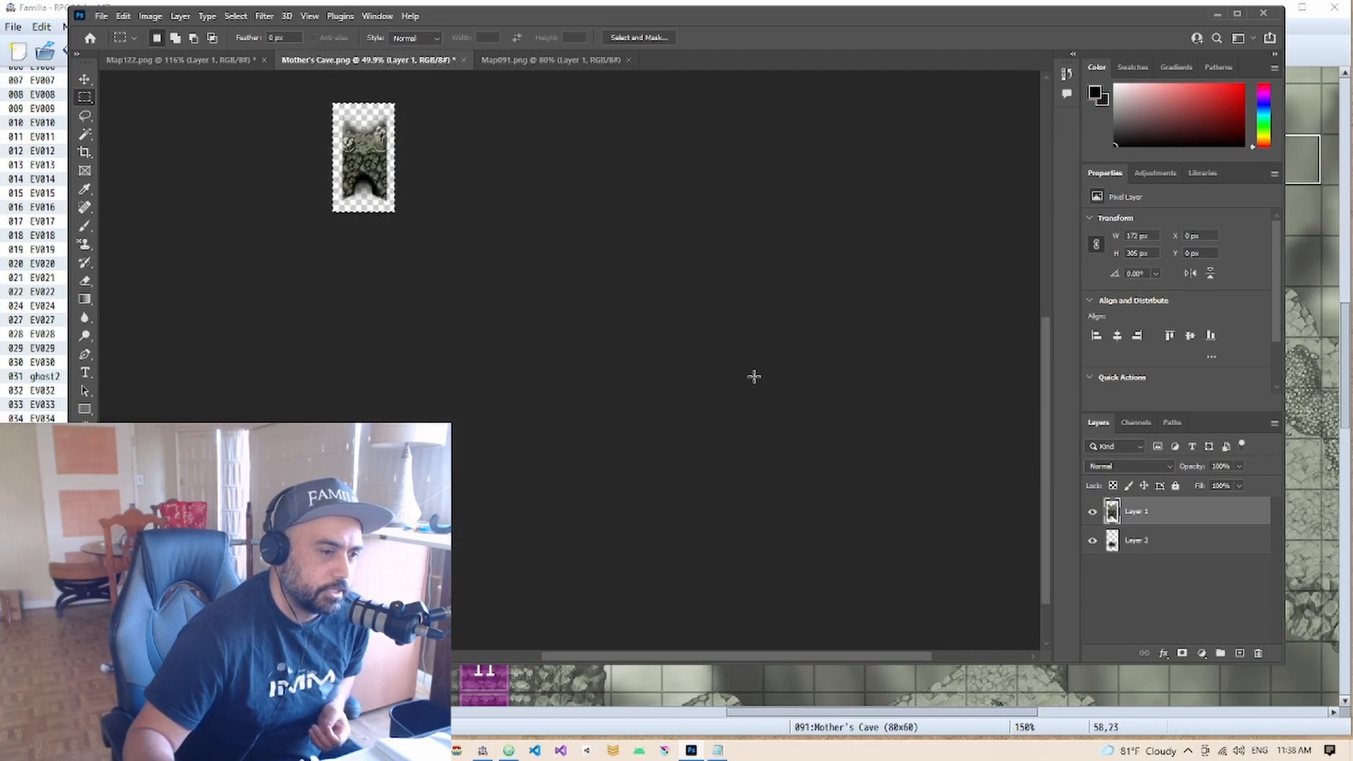
Switch to RPG Maker MZ, open the Mother's Cave map properties and place the Notepad width and height note beside them
click(938, 693)
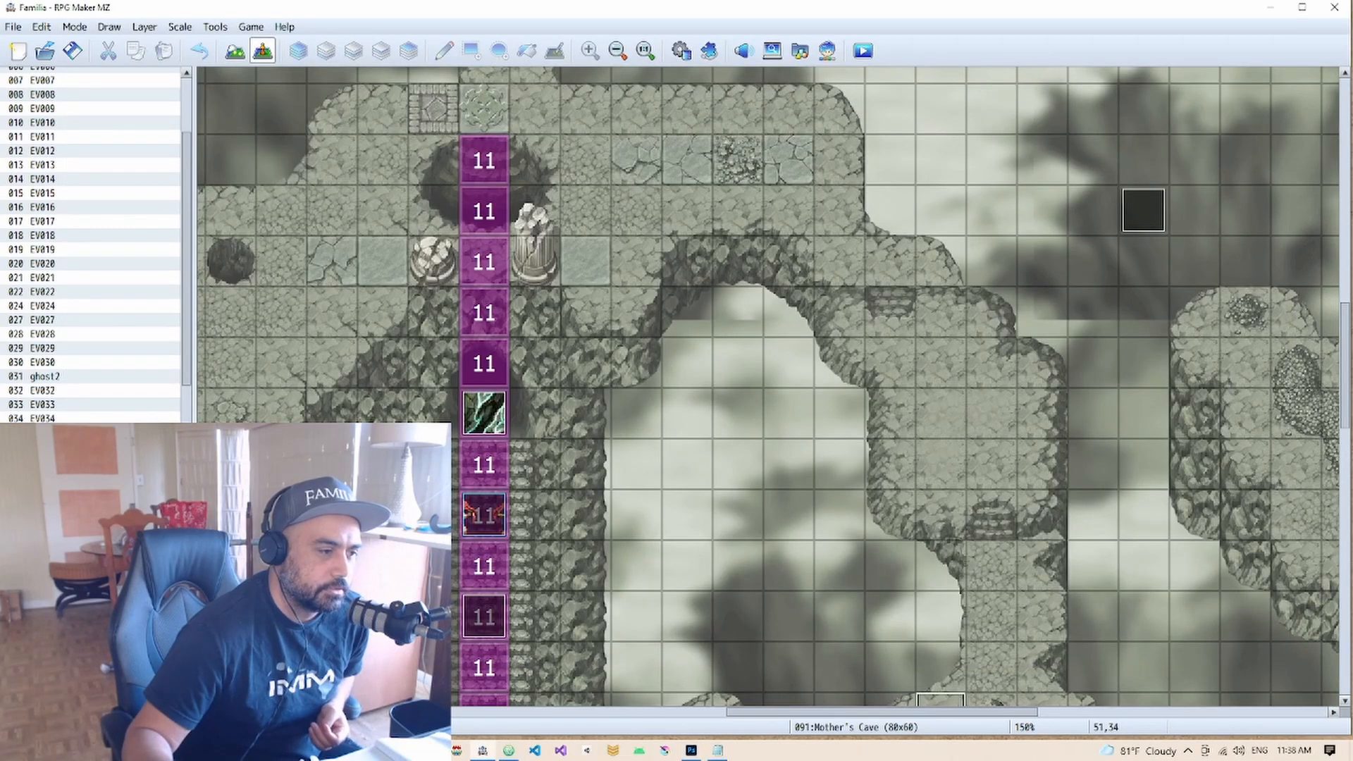
key(space)
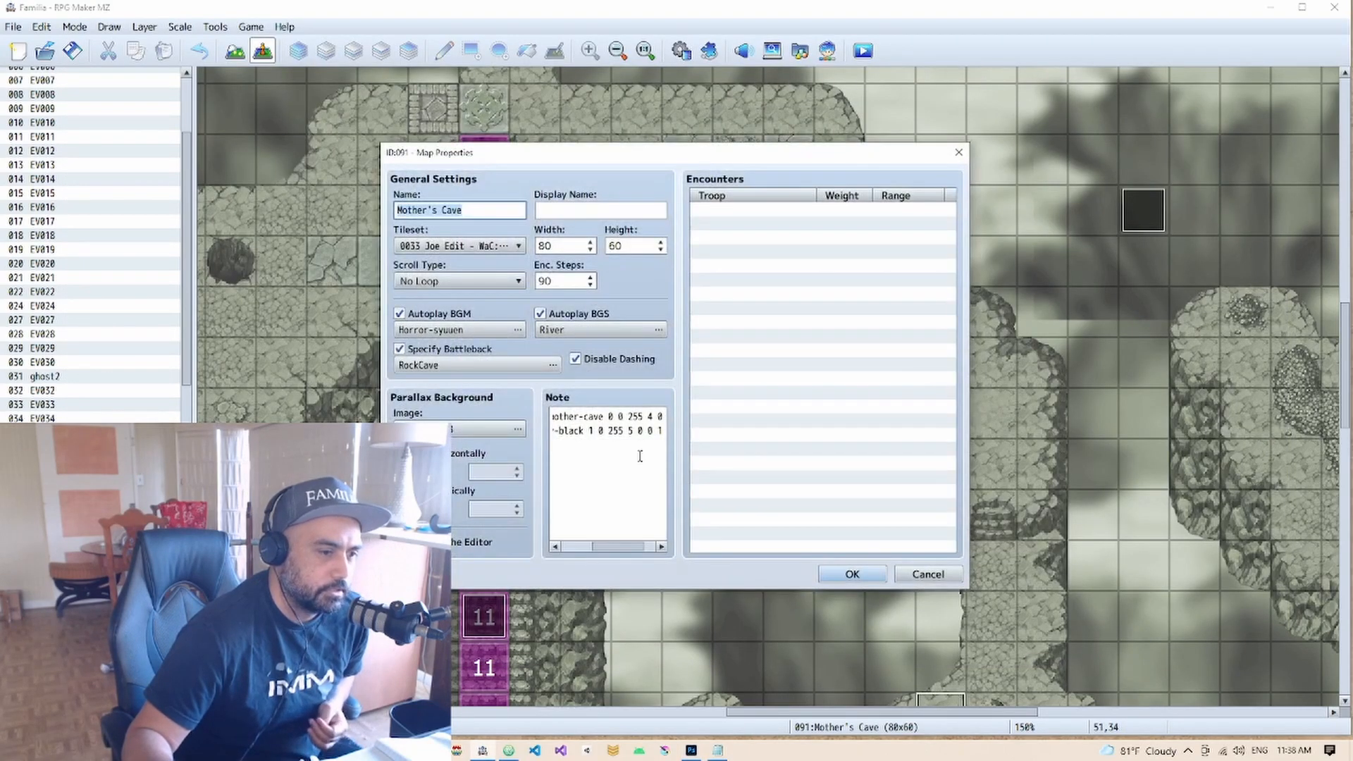
drag(620, 550, 576, 561)
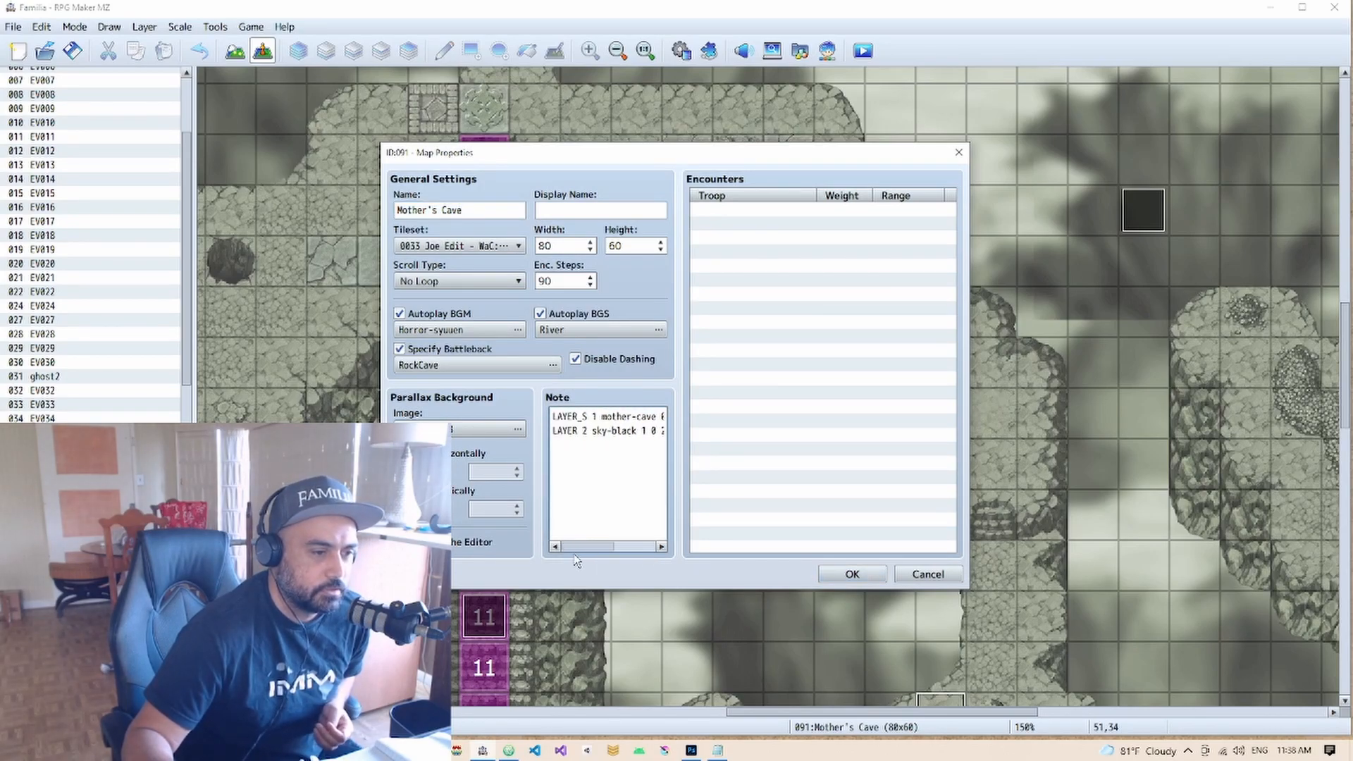
drag(577, 560, 656, 564)
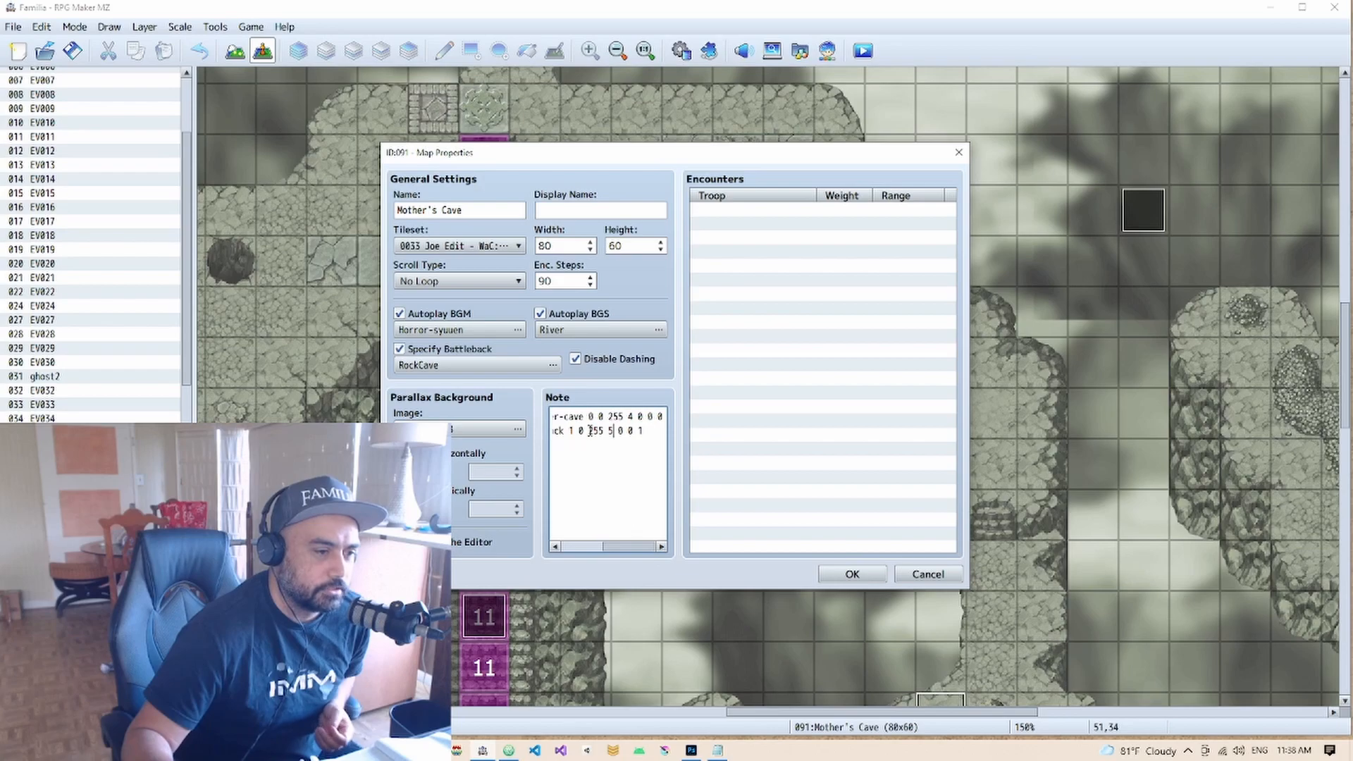
click(716, 750)
drag(365, 10, 640, 75)
drag(281, 63, 967, 327)
drag(1105, 341, 1165, 49)
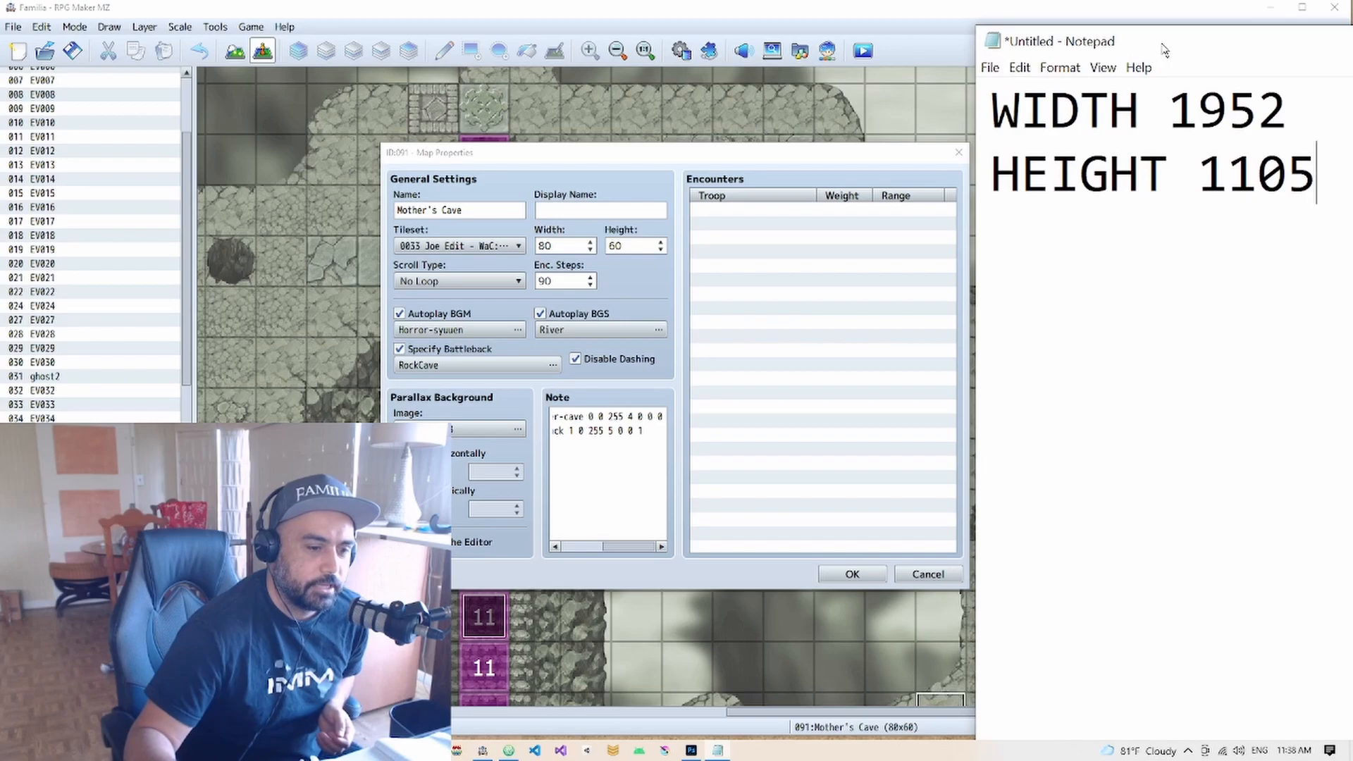
Set the mother-cave layer's X and Y offsets to 1952 and 1150 in the map note and apply the properties
click(592, 417)
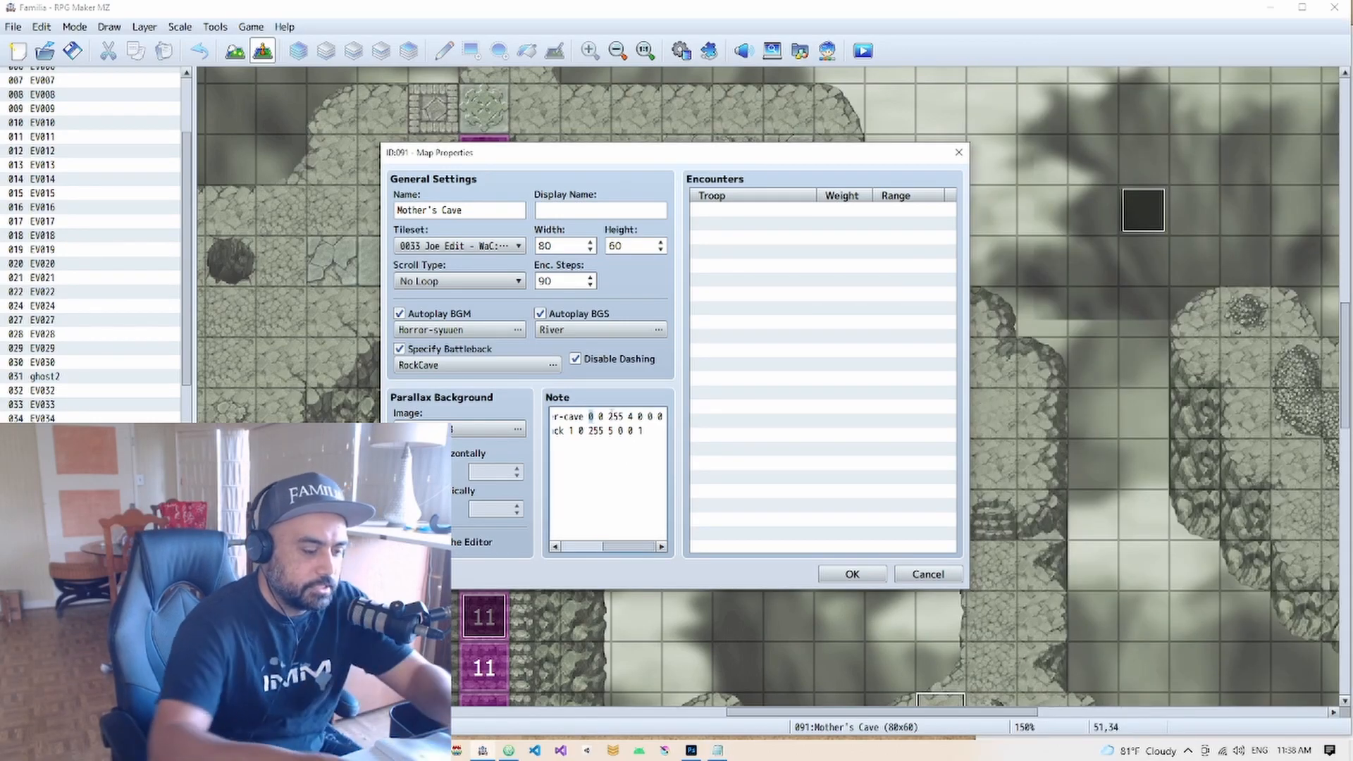
text(19)
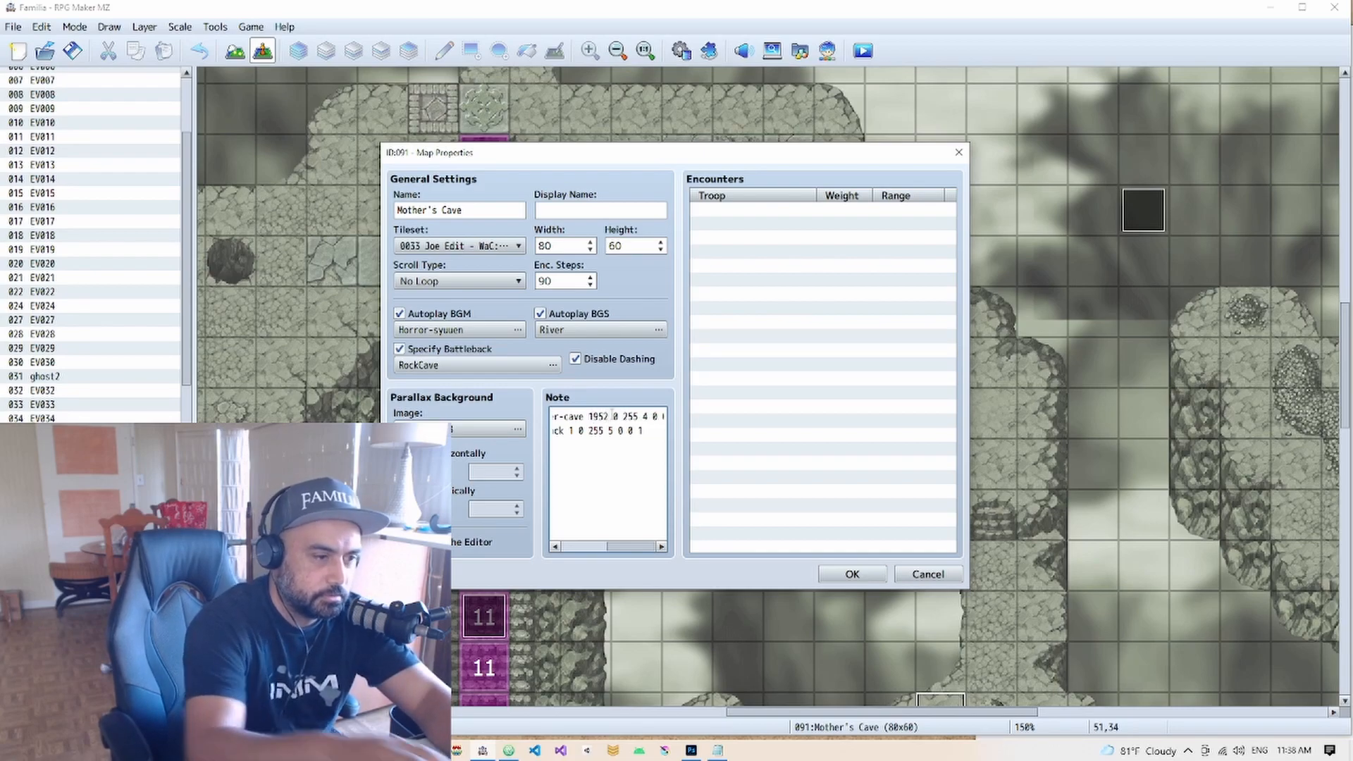
text(52 )
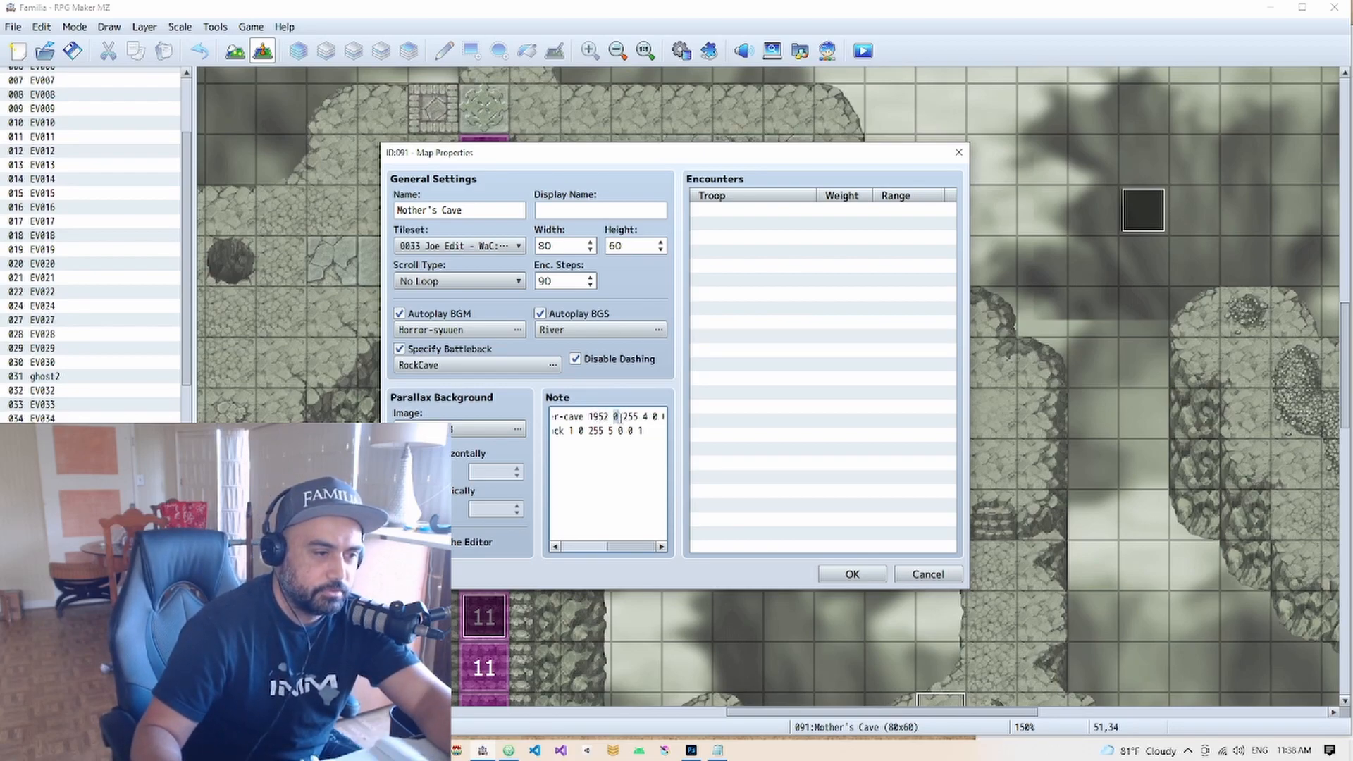
text(1150)
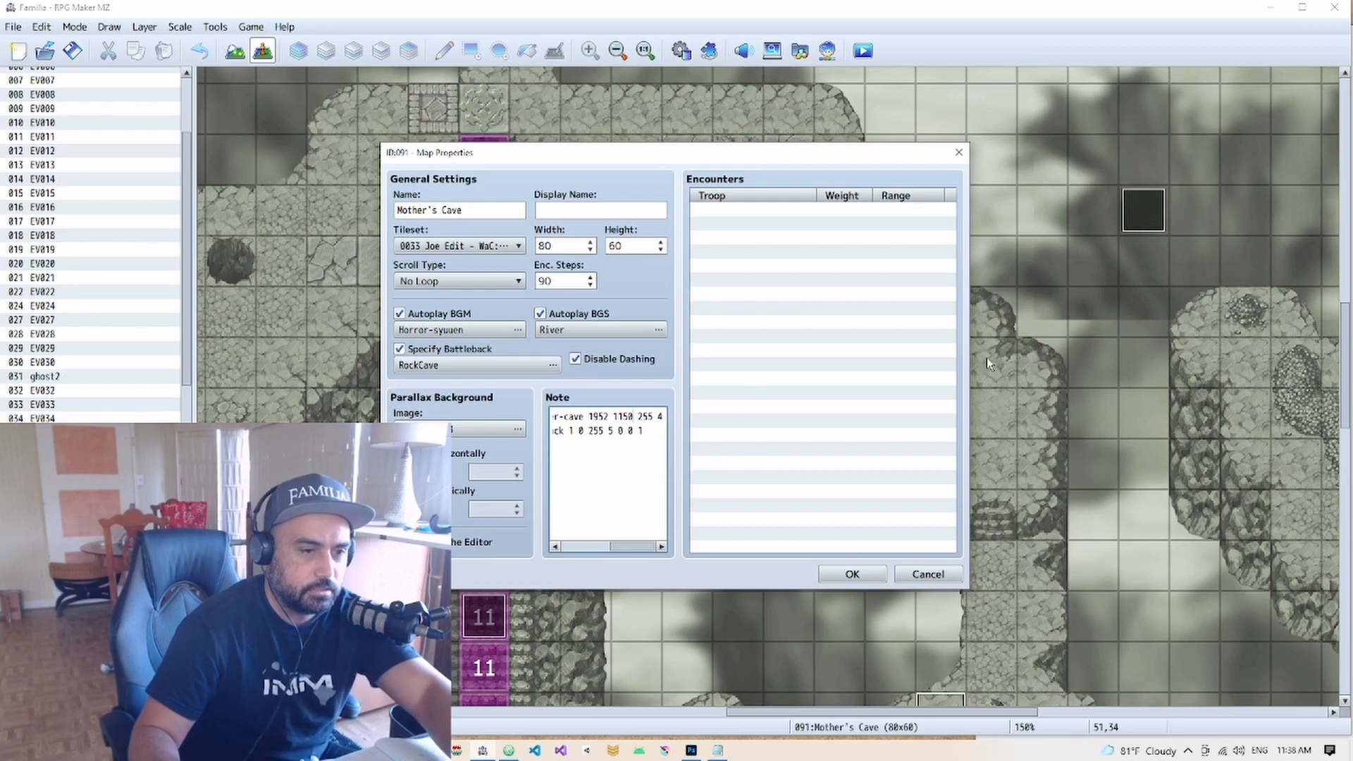
key(alt+Tab)
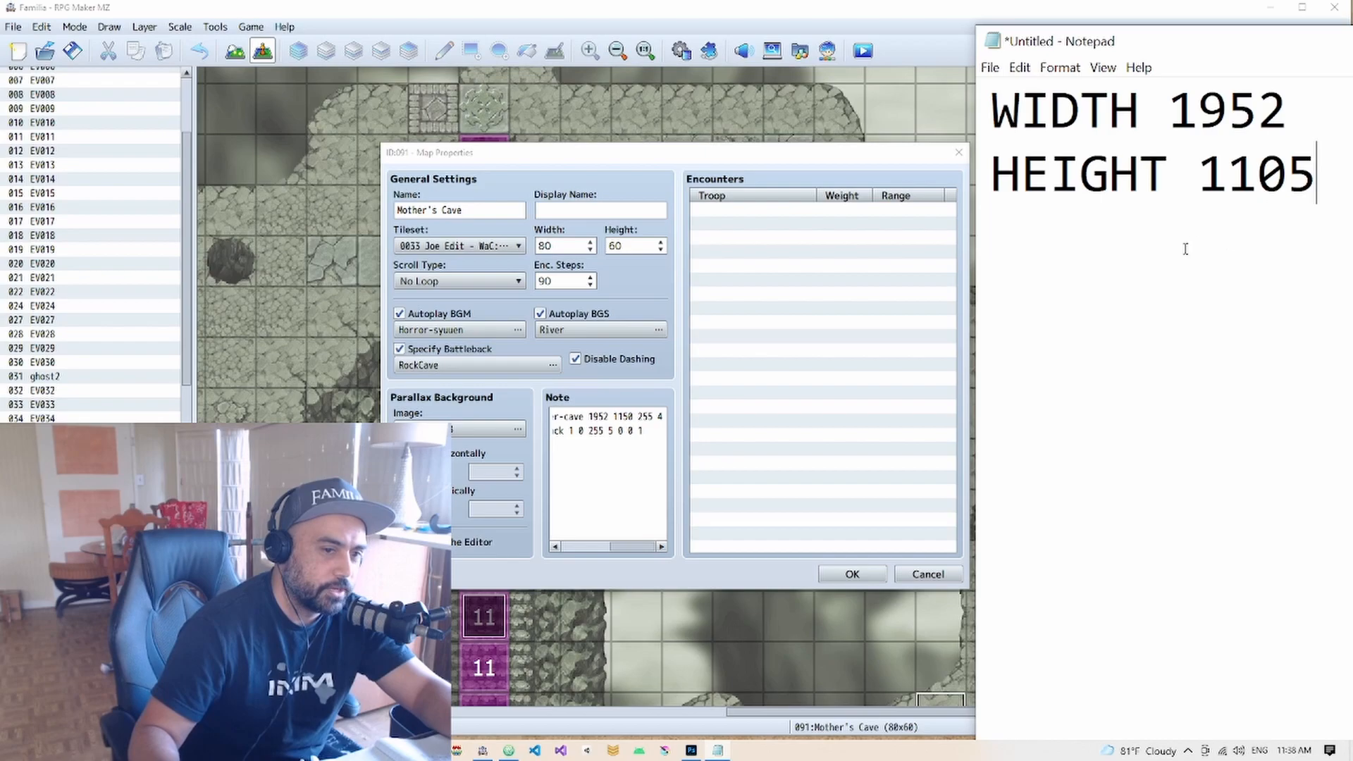
drag(589, 417, 611, 417)
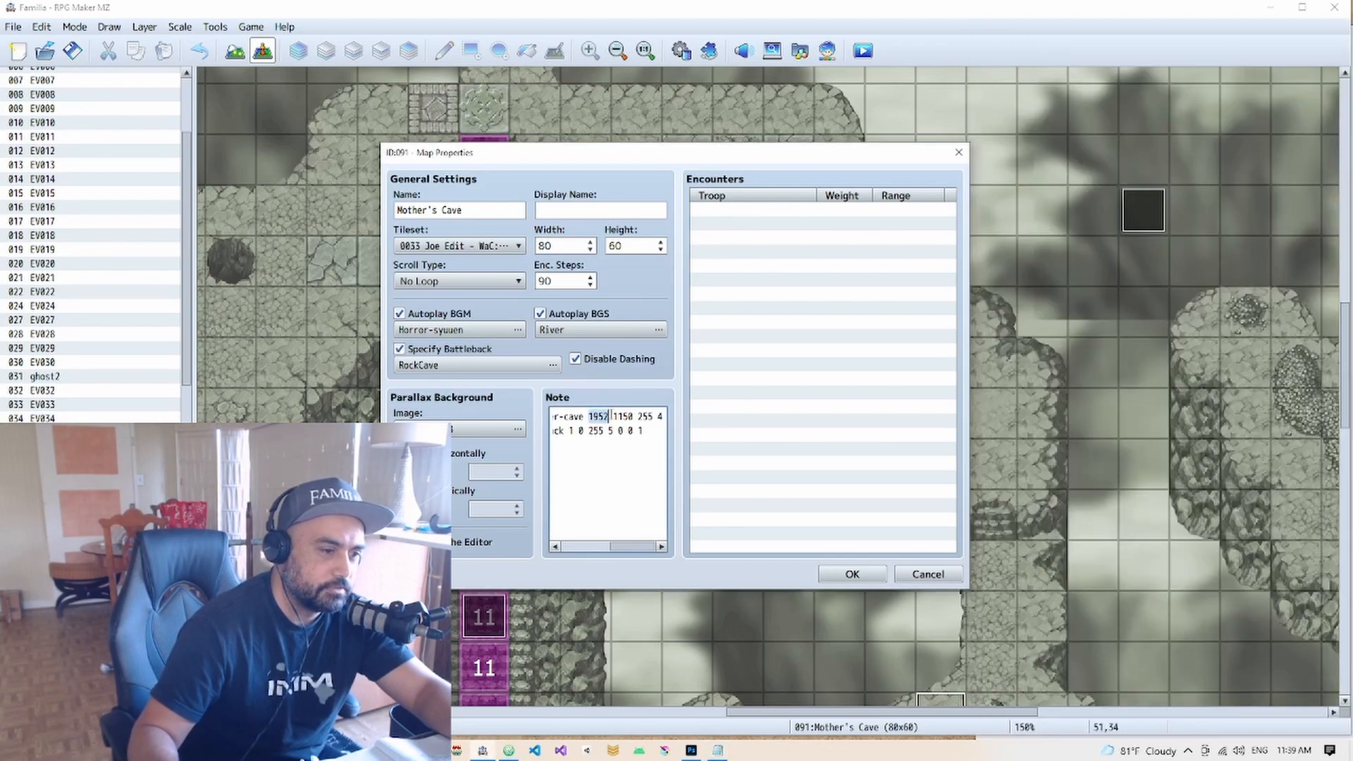
click(614, 416)
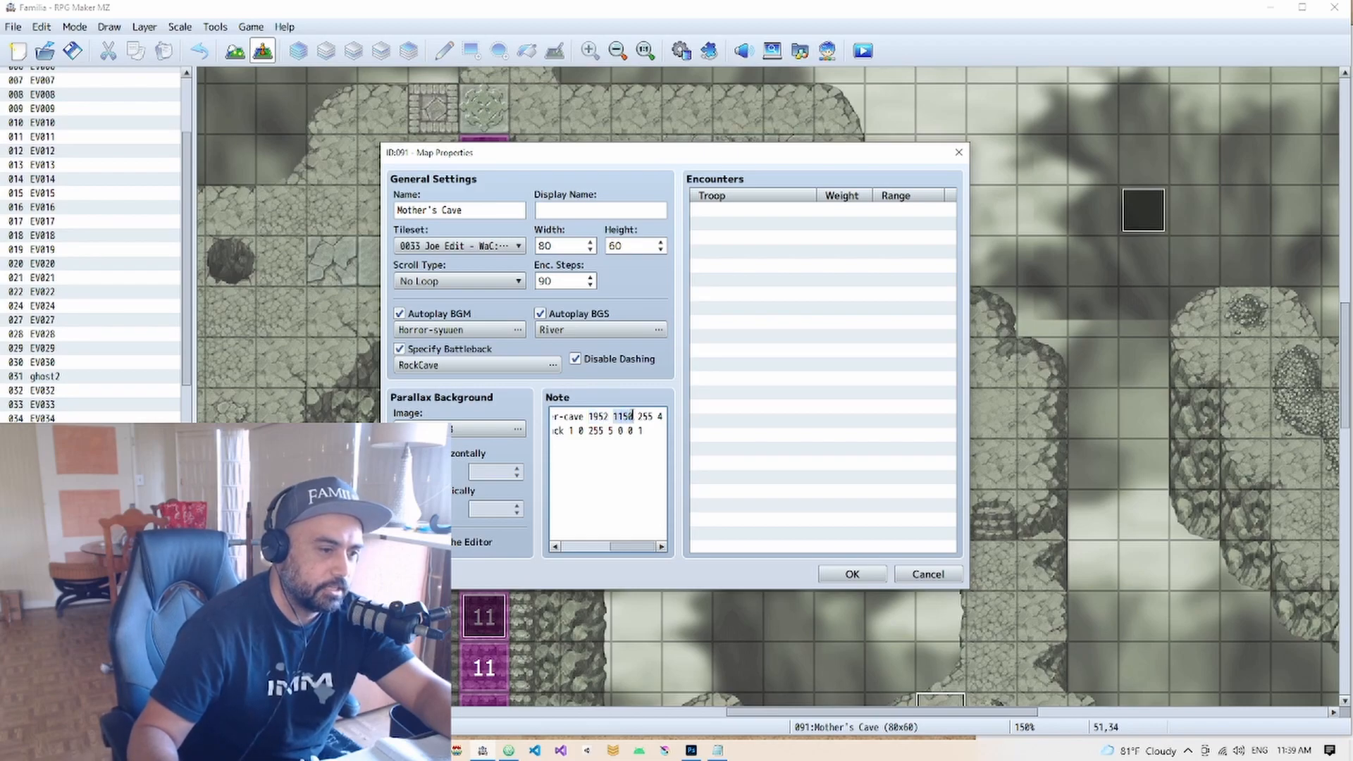
click(852, 576)
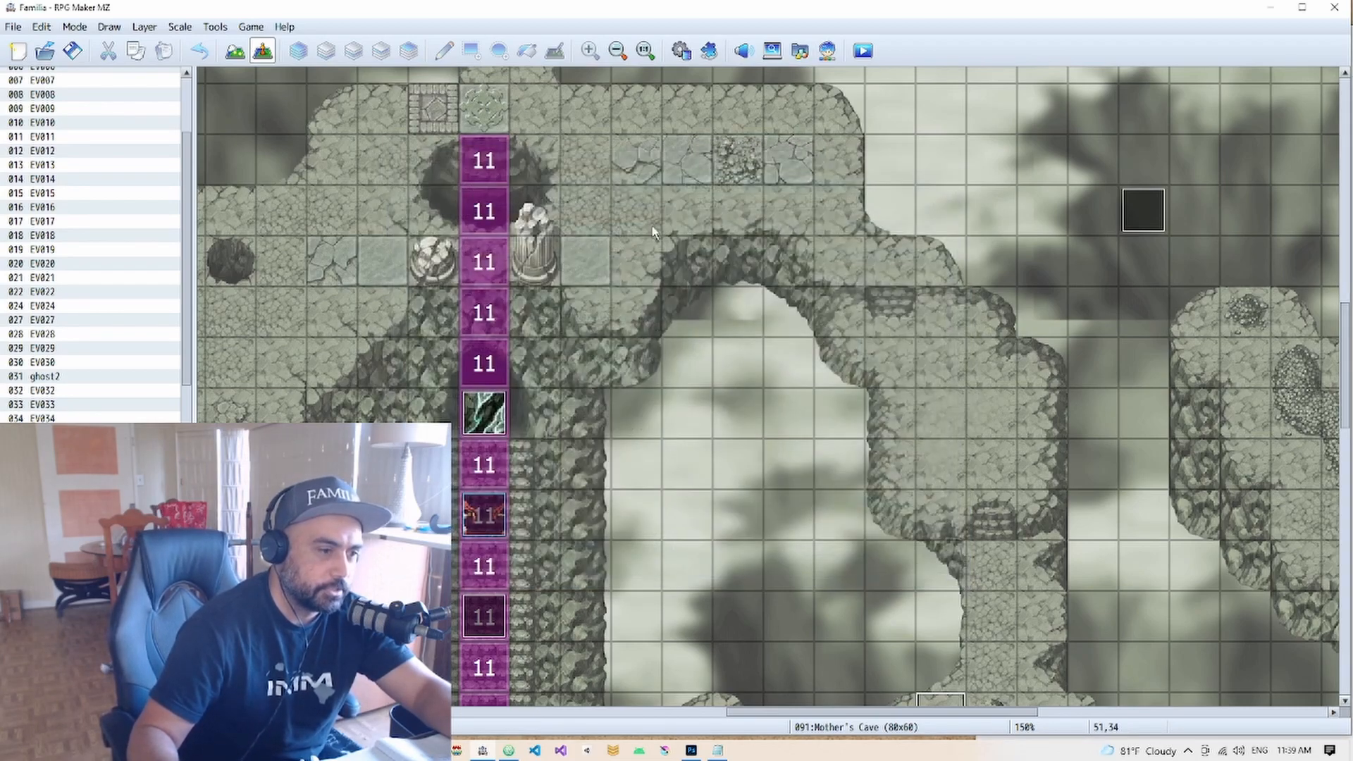
Playtest the map to check the cave piece's placement, consult the Notepad dimensions and close the game
click(872, 53)
key(Return)
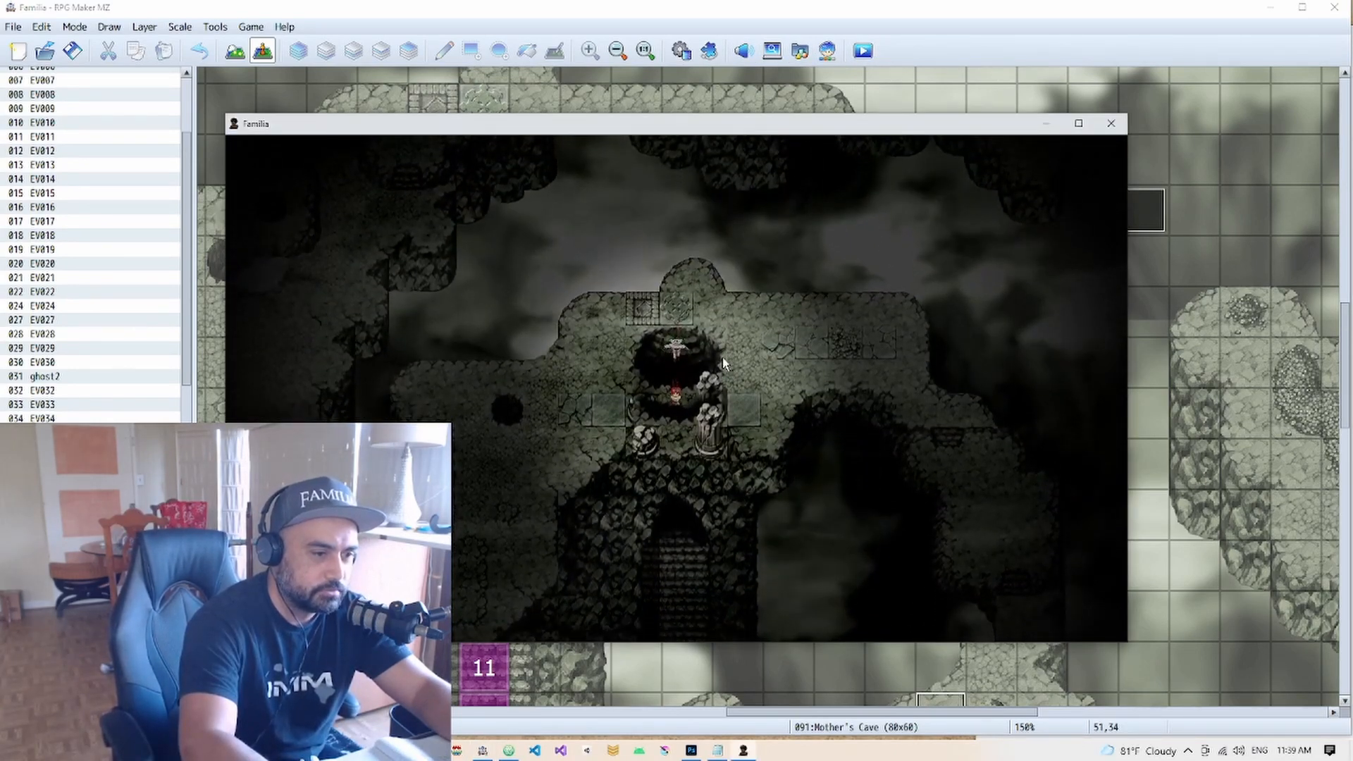
click(717, 750)
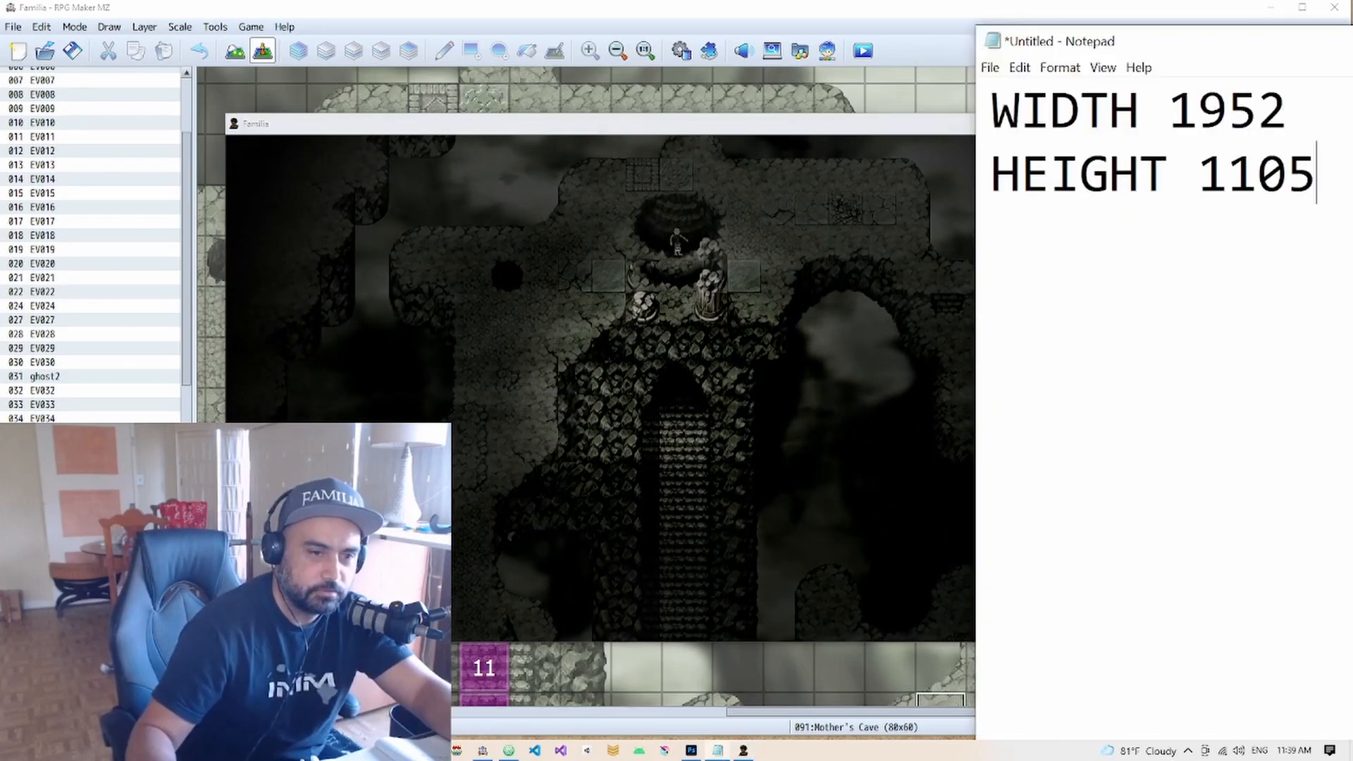
click(793, 141)
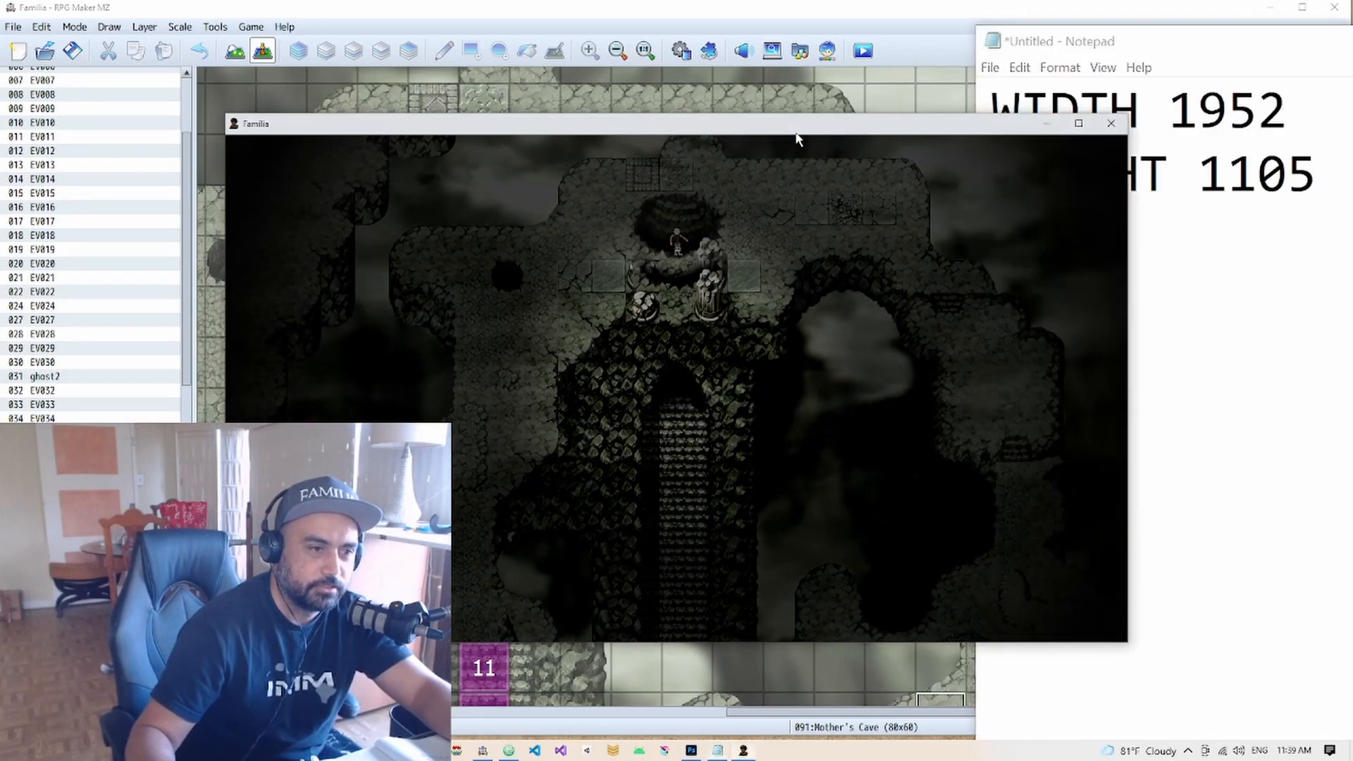
click(1114, 121)
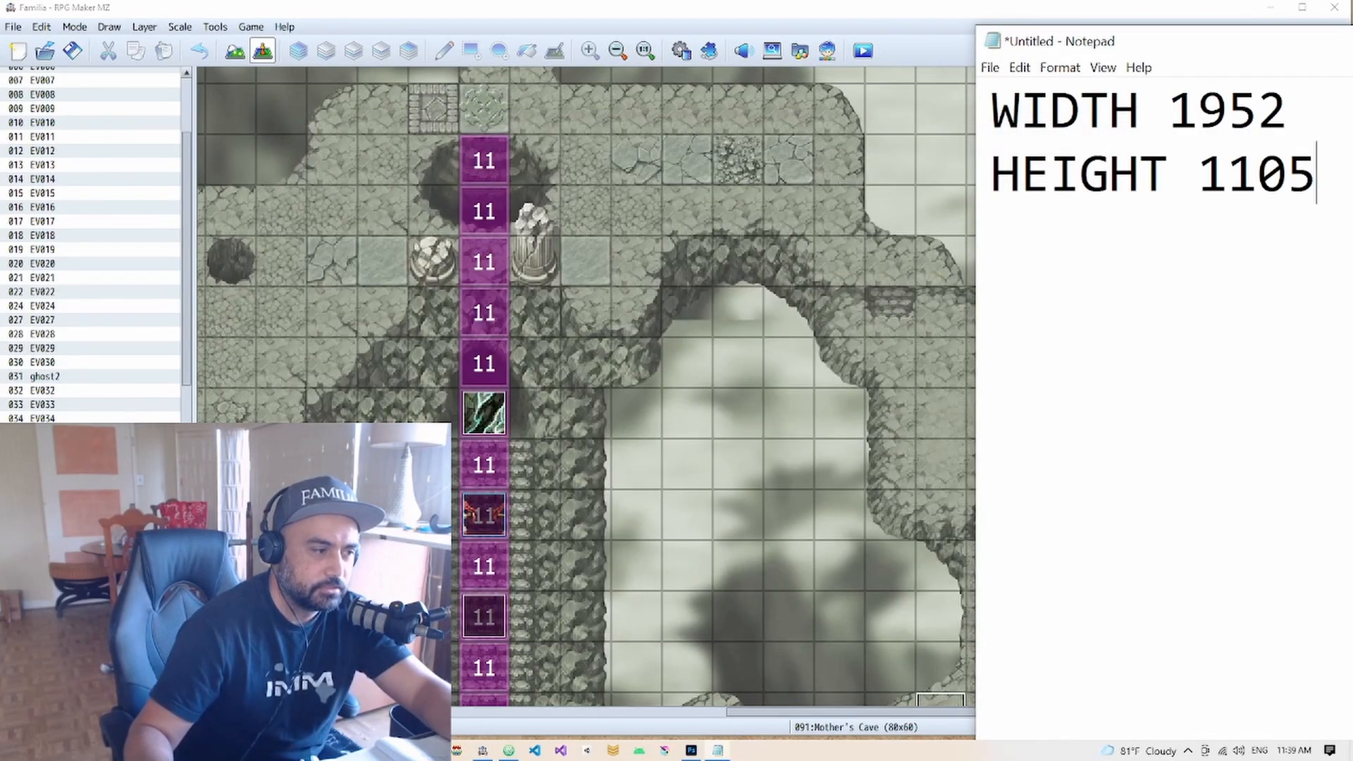
Correct the mother-cave layer's Y offset to 1105 in the map note to match Notepad and apply the properties
key(alt+Tab)
key(space)
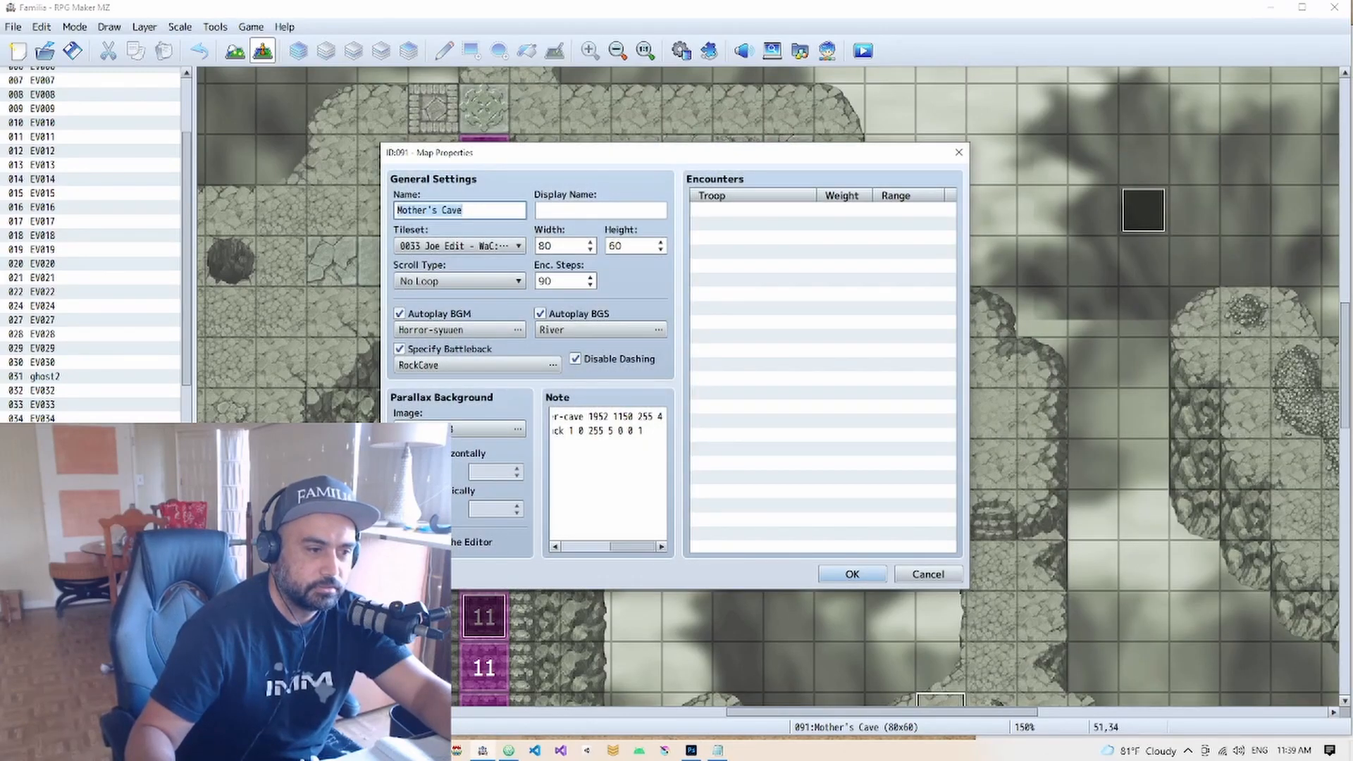
key(alt+Tab)
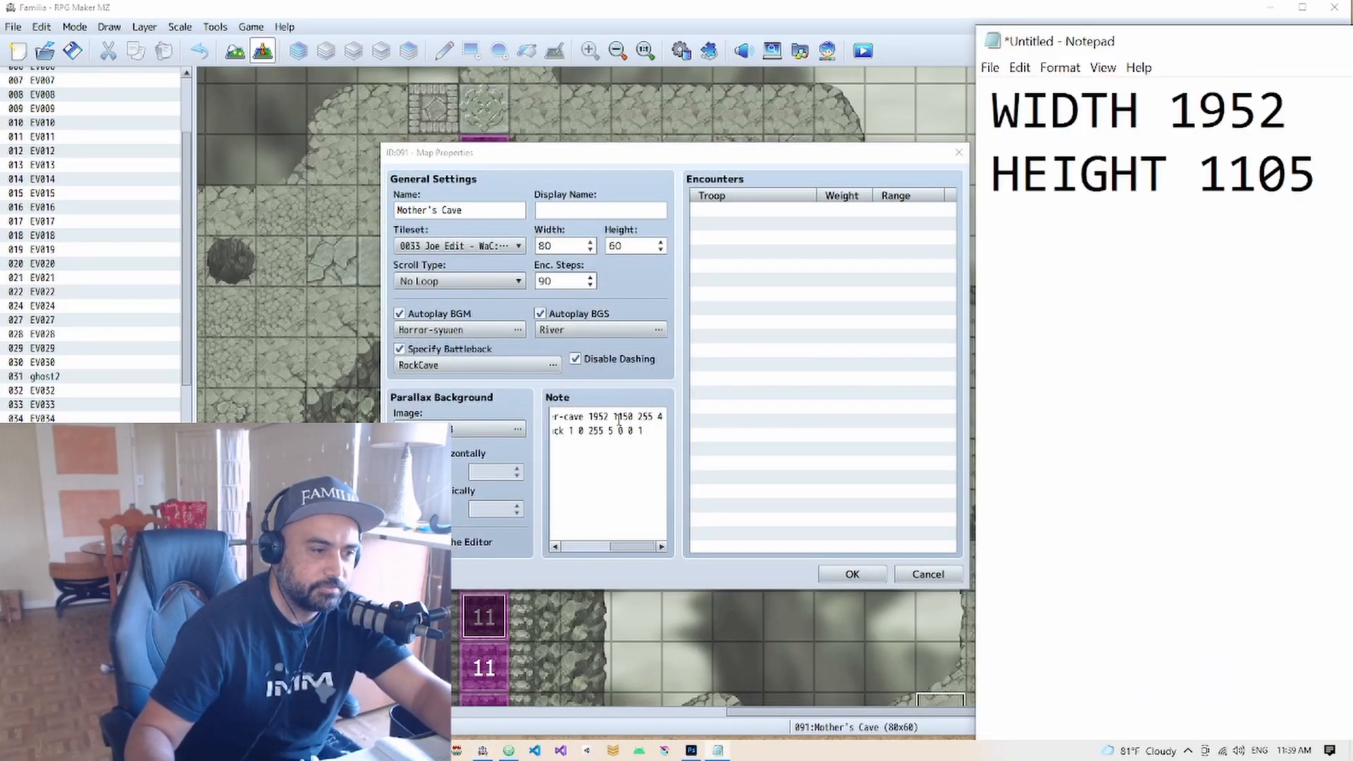
click(613, 417)
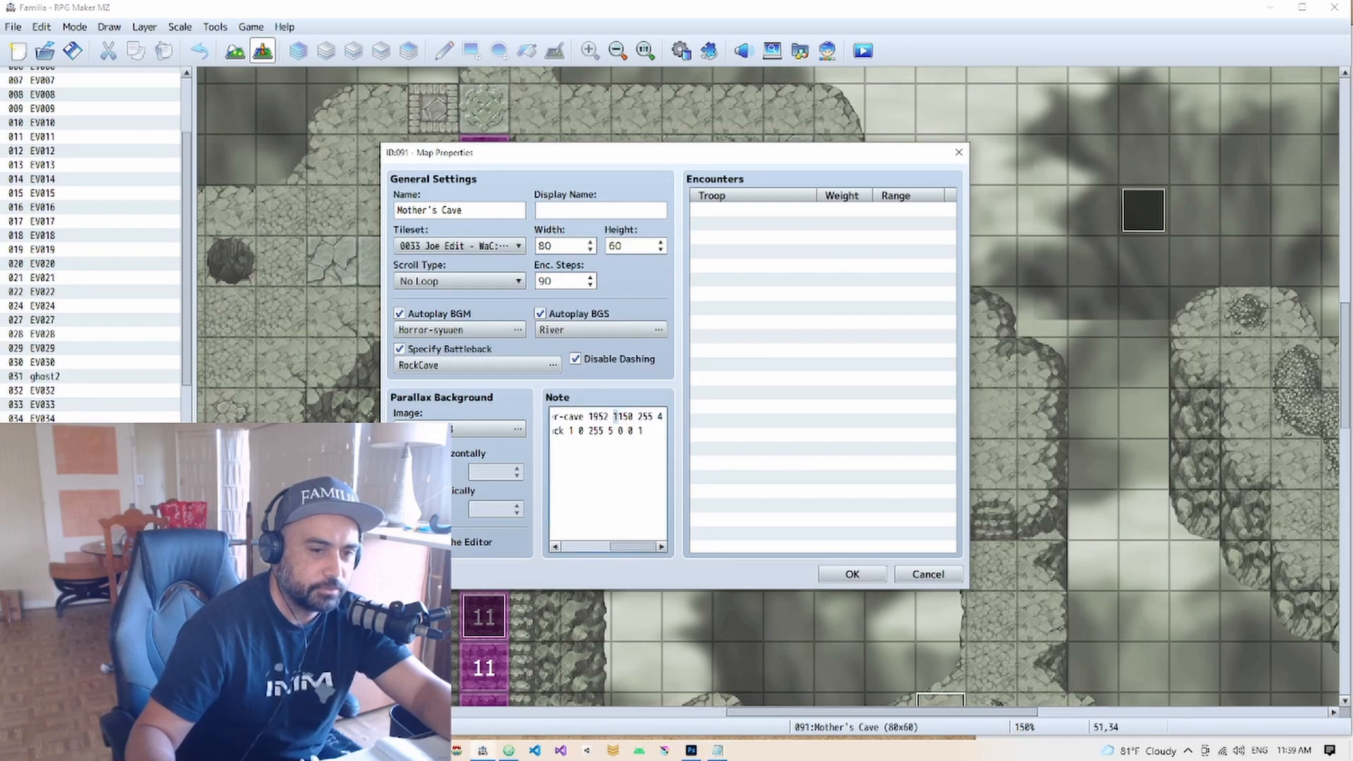
key(alt+Tab)
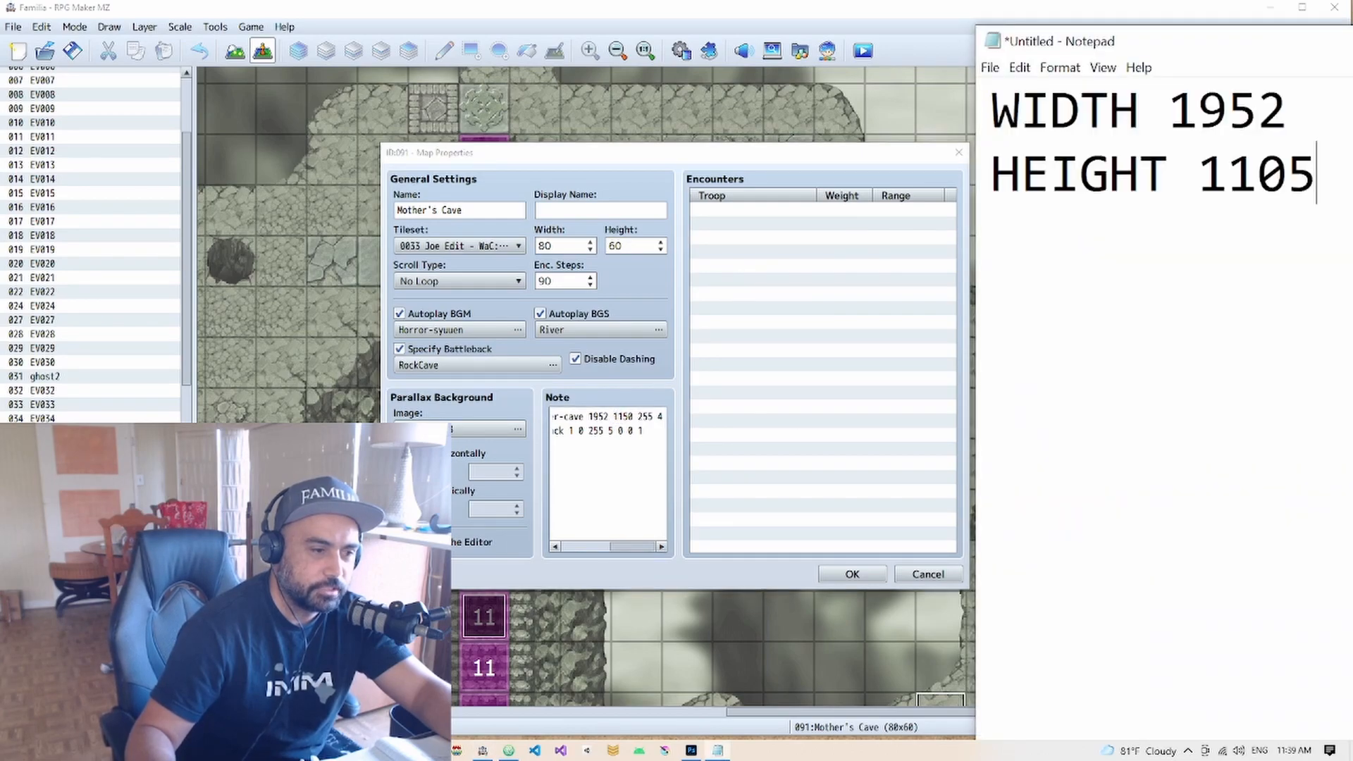
click(629, 416)
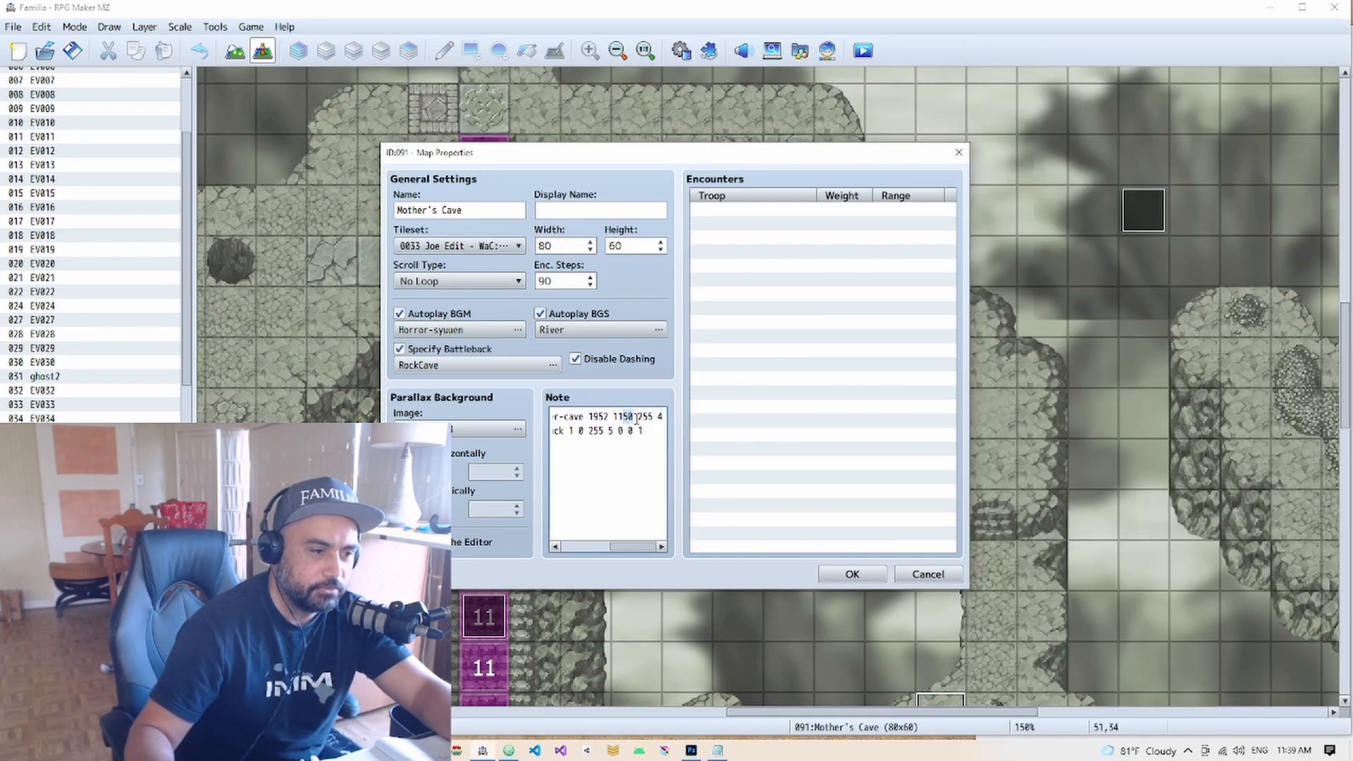
text(05)
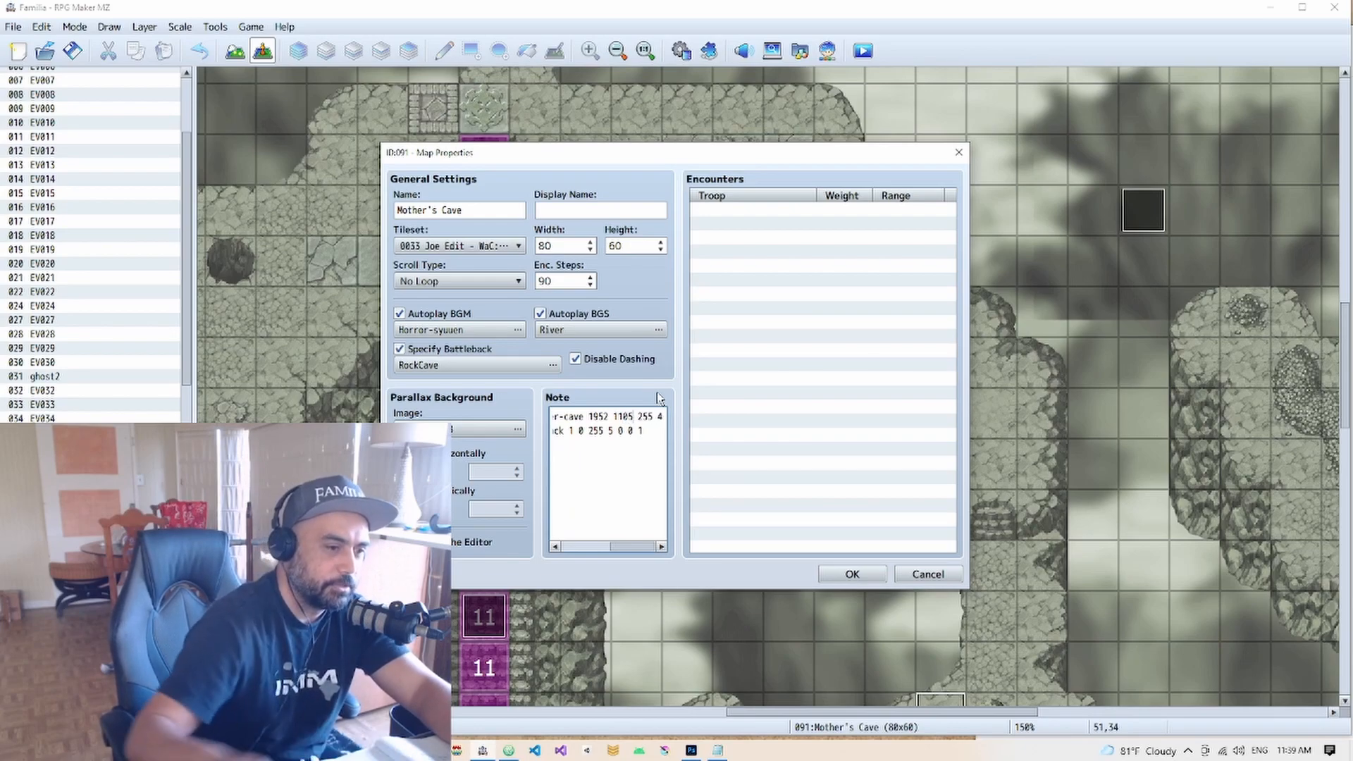
click(845, 579)
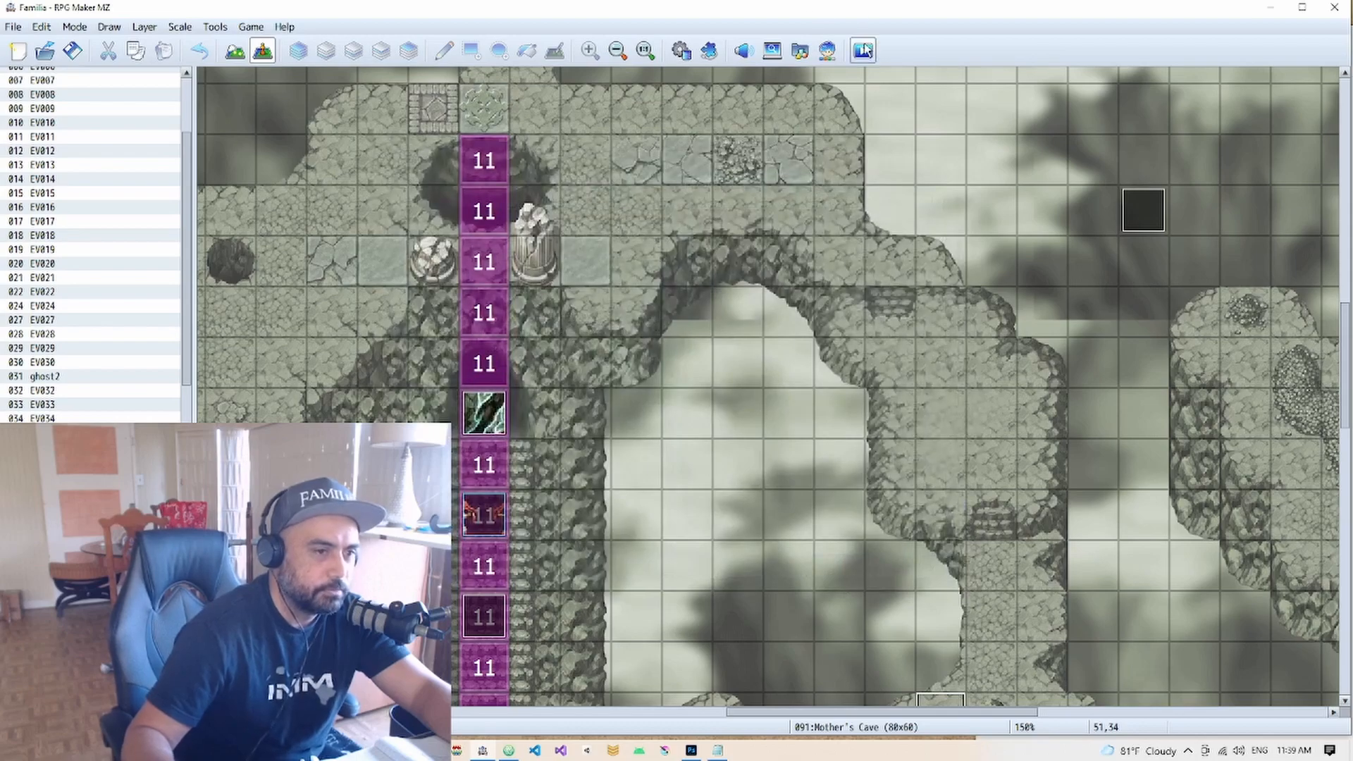
Playtest the map again and walk the character down toward the cave entrance
click(864, 50)
click(647, 397)
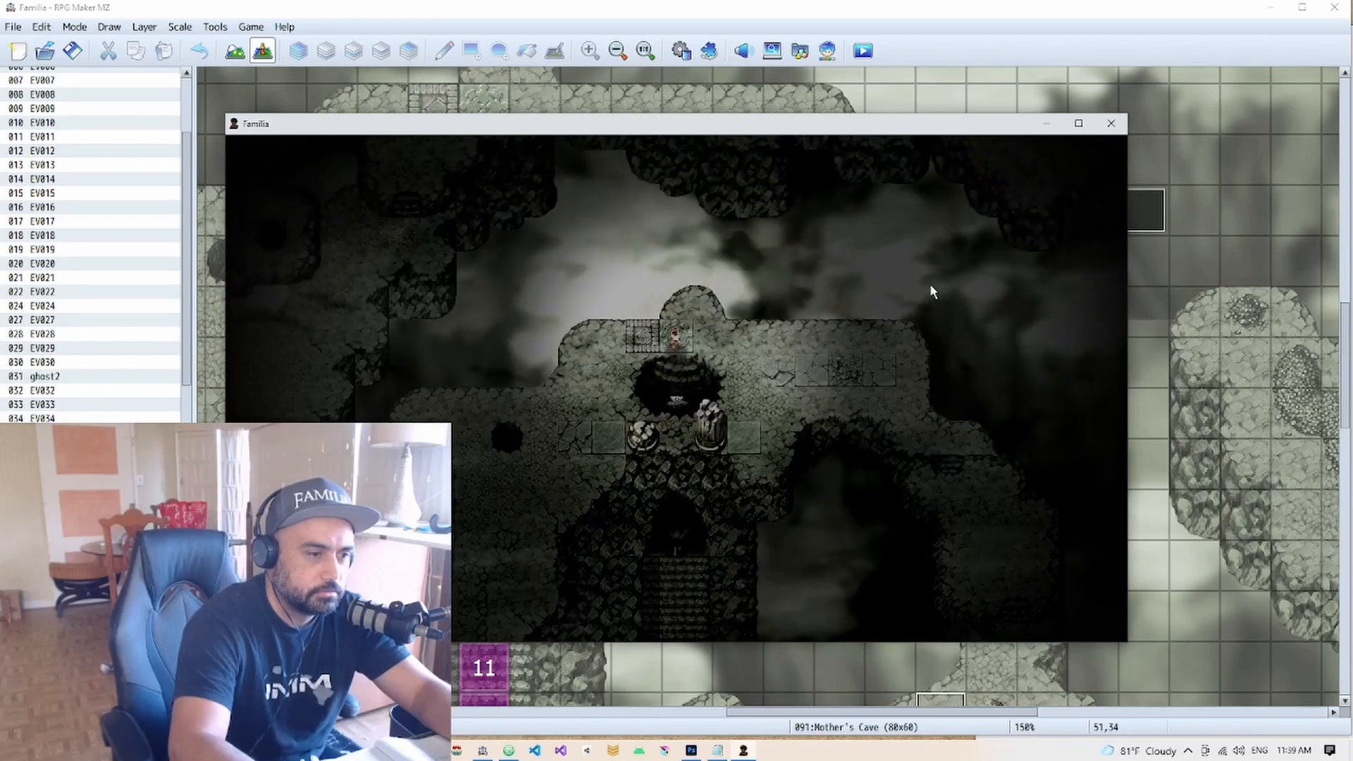
key(Down)
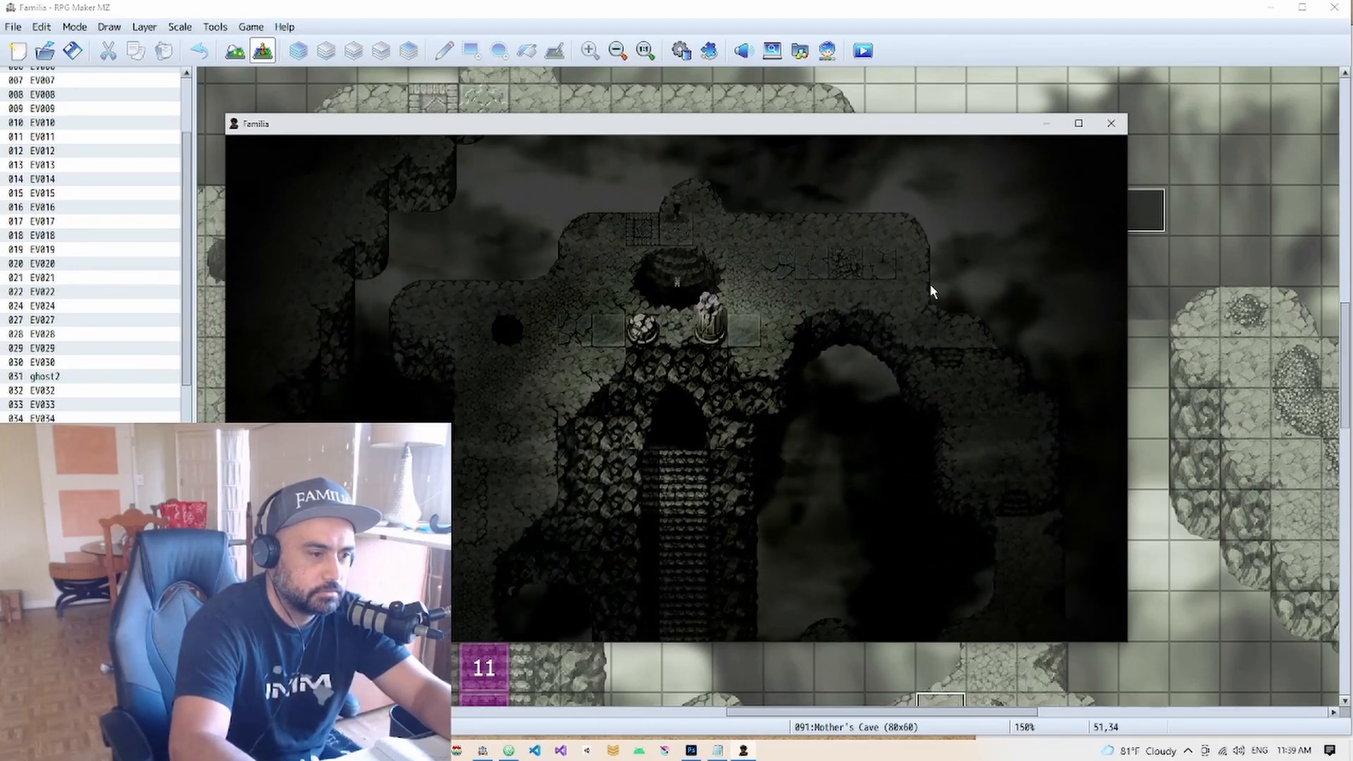
Show the game full screen and walk up and down the stairs to check how the cave layer covers the character
key(F4)
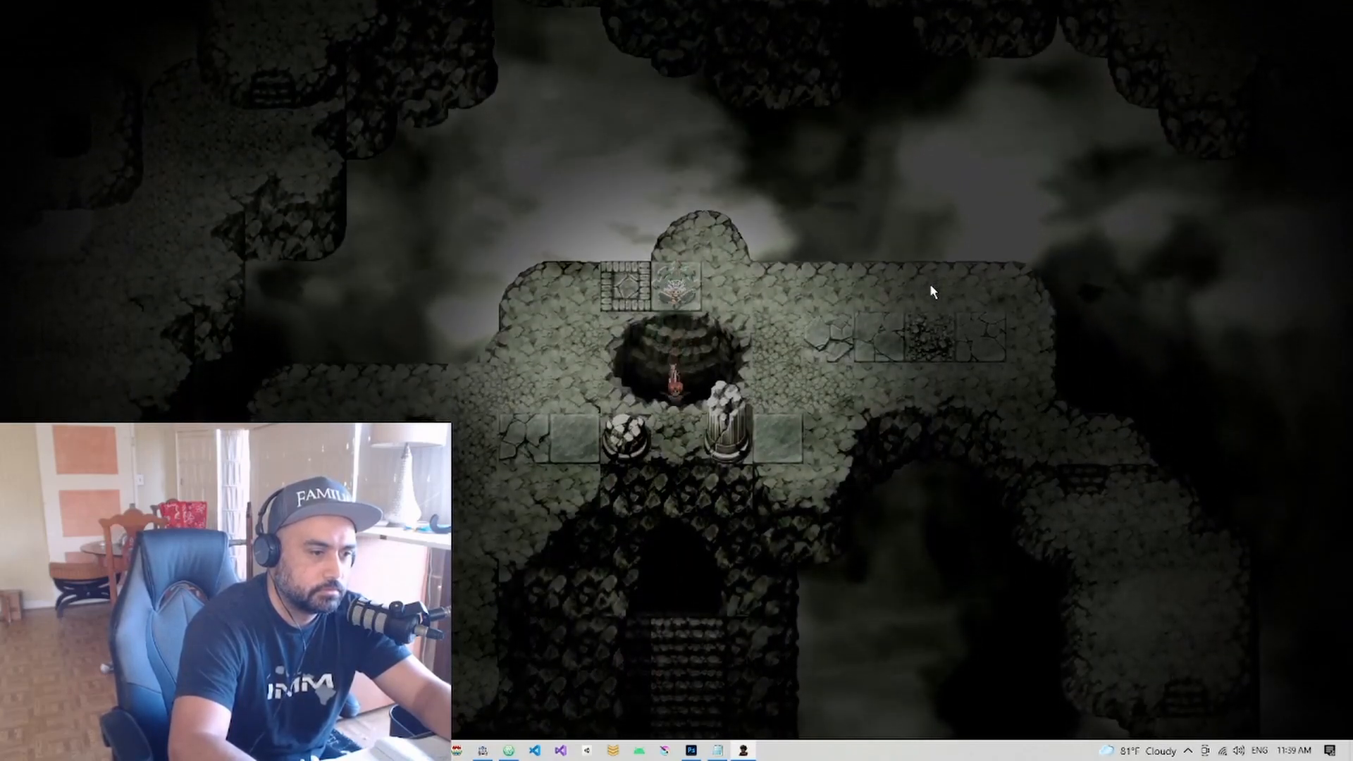
key(Down)
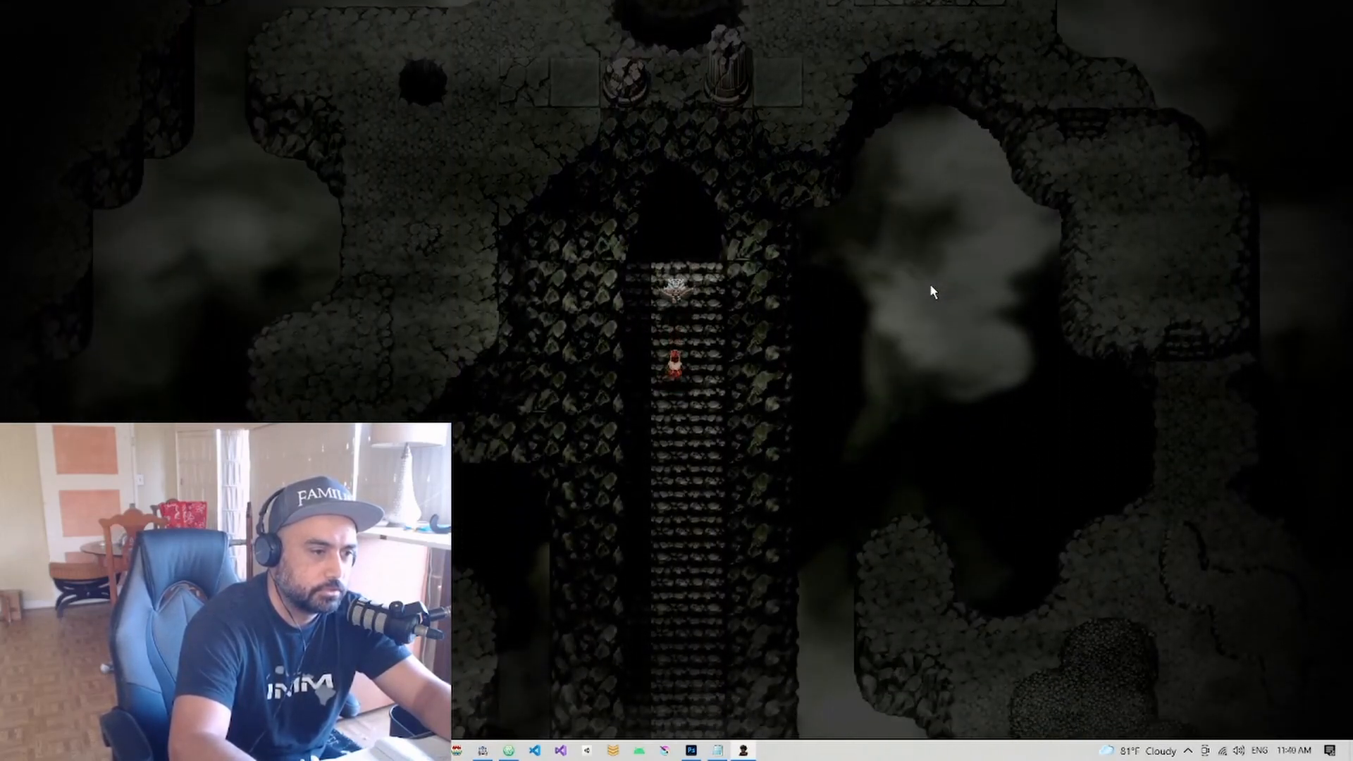
key(Up)
key(Down)
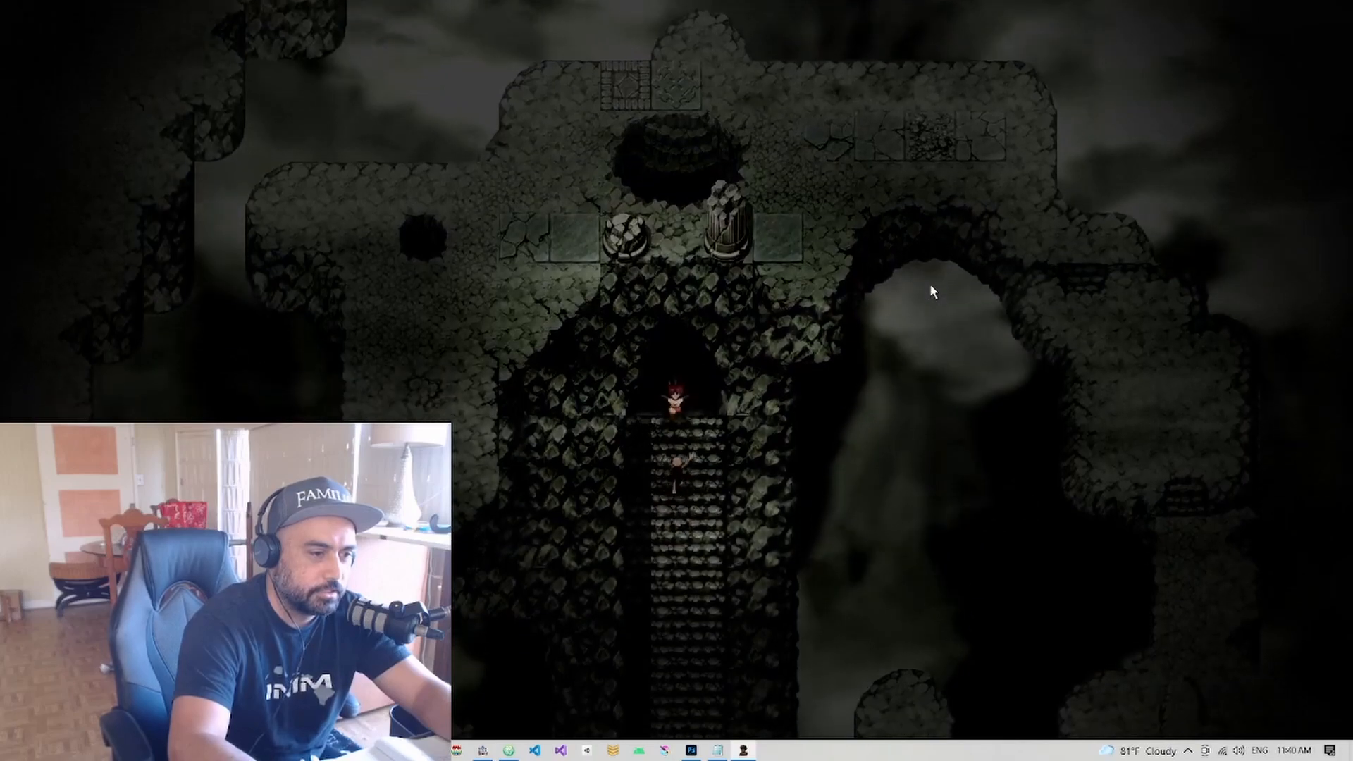
key(Up)
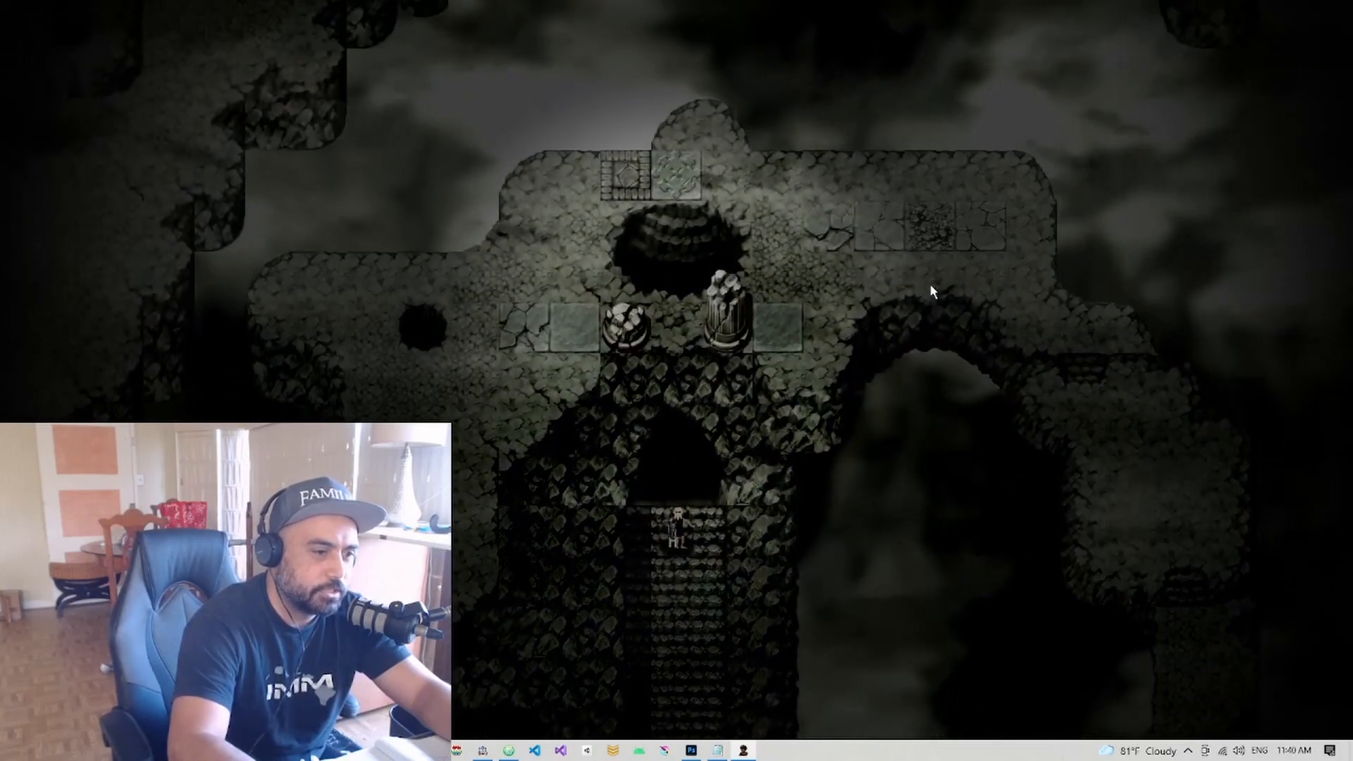
key(Down)
key(Up)
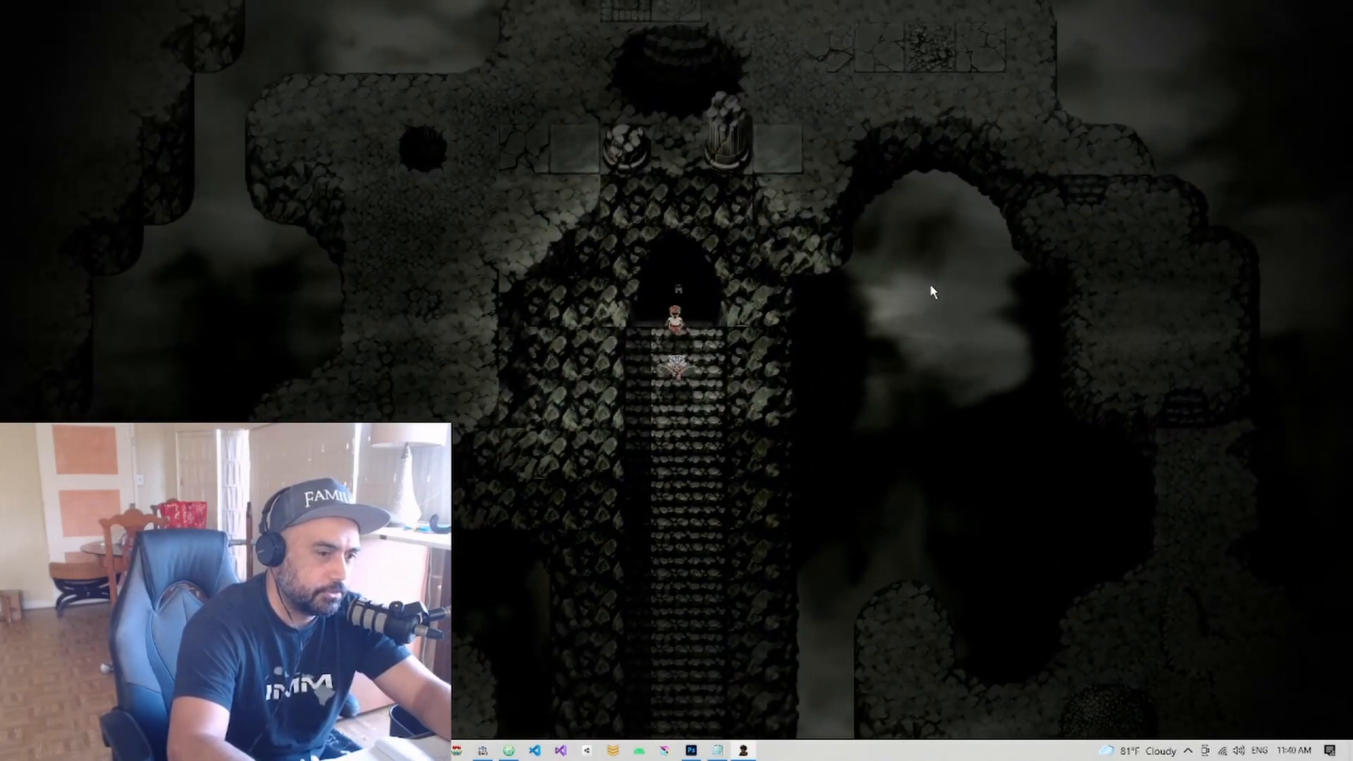
key(Up)
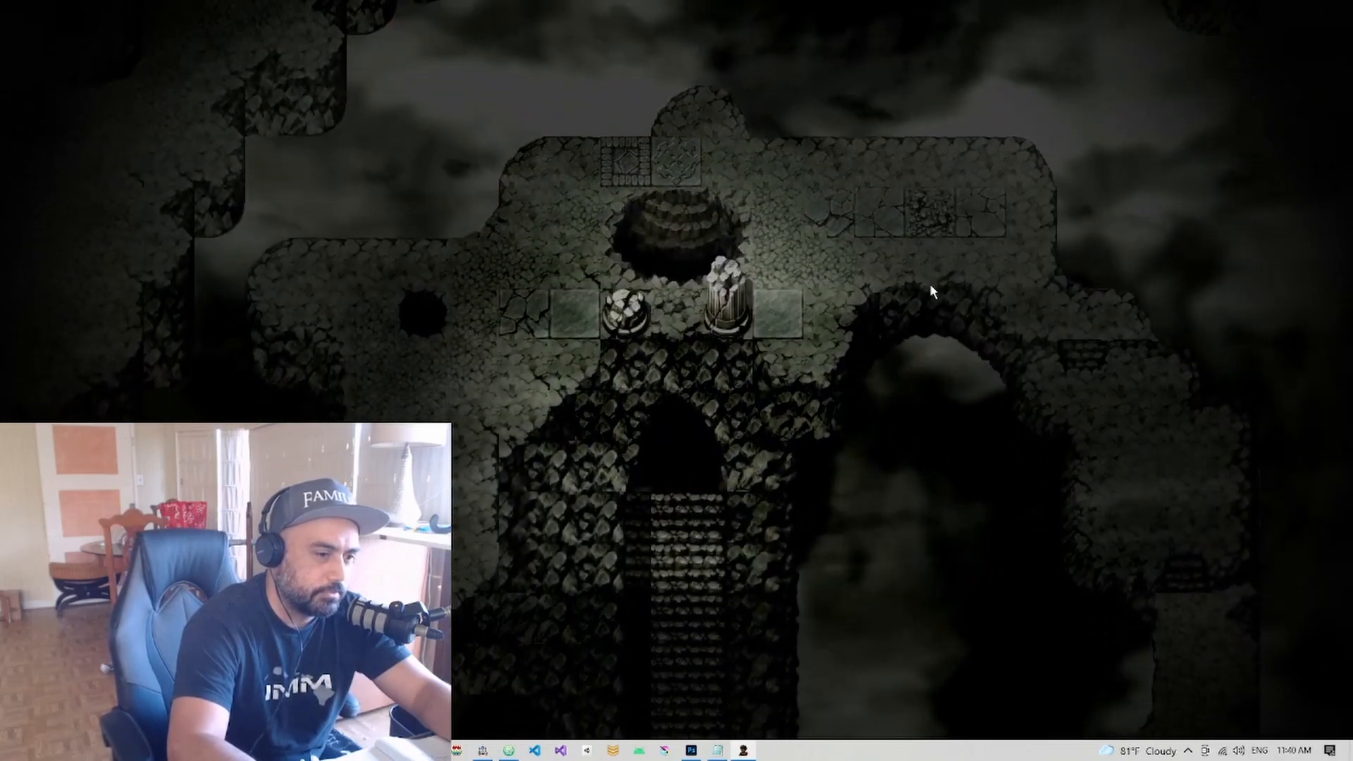
key(Down)
key(Up)
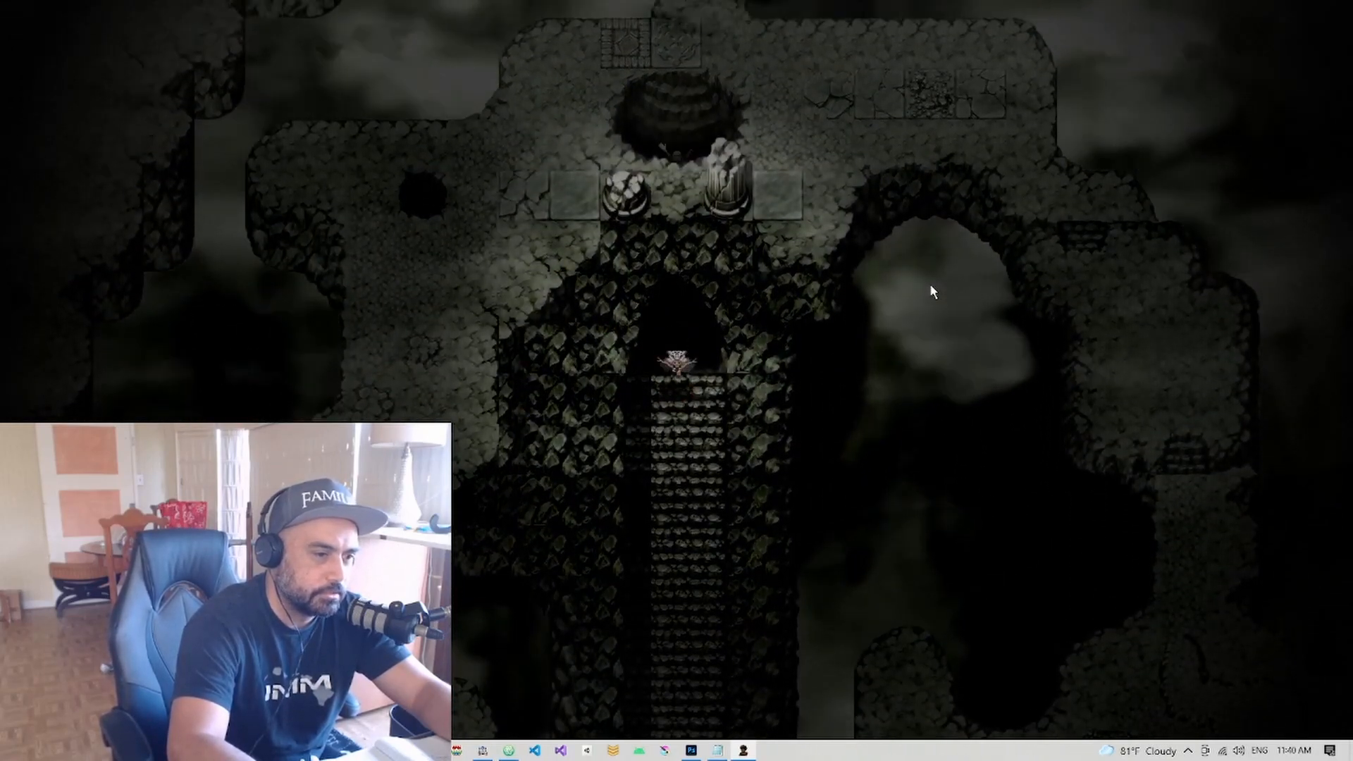
key(Down)
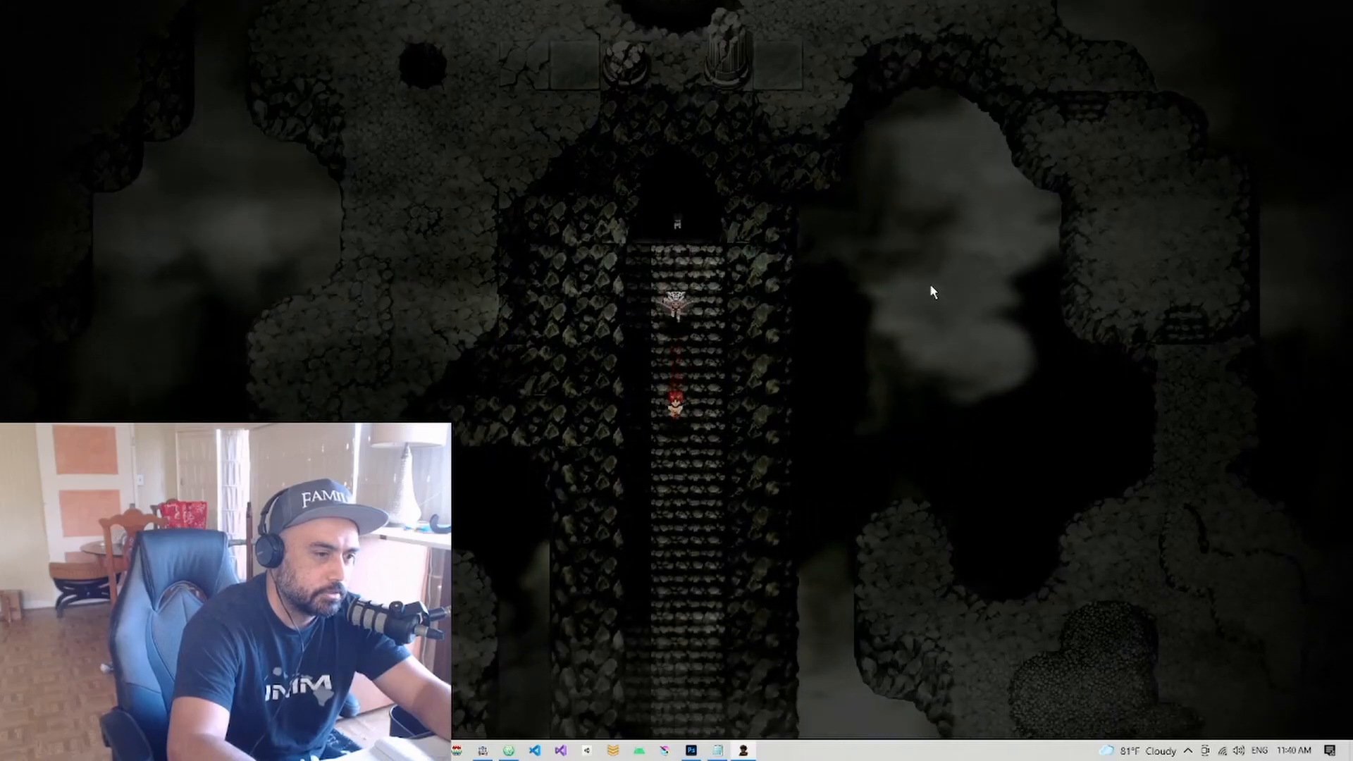